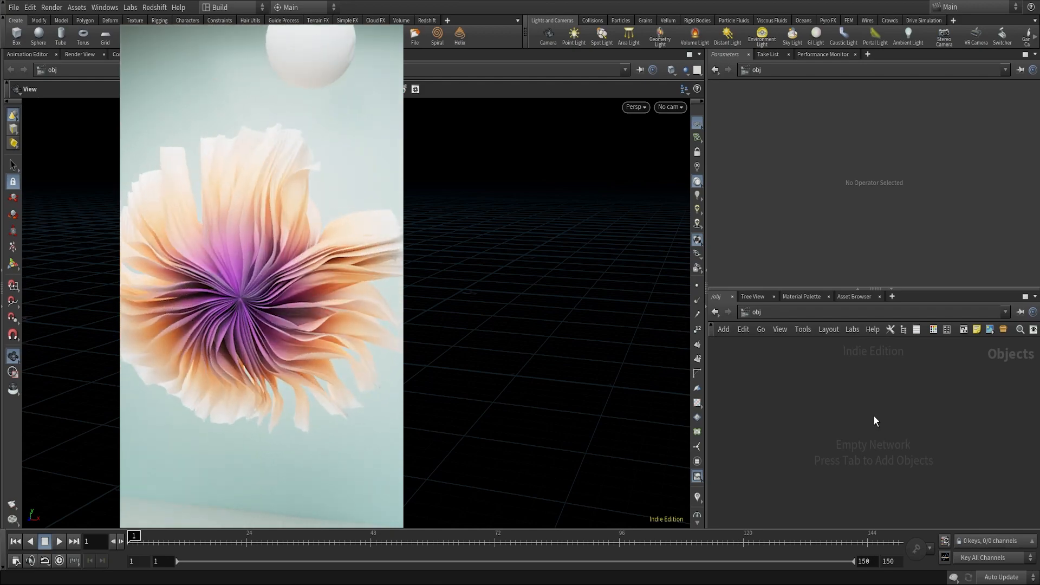
Add a Geometry object to the empty object network.
{"action": "key", "text": "Tab"}
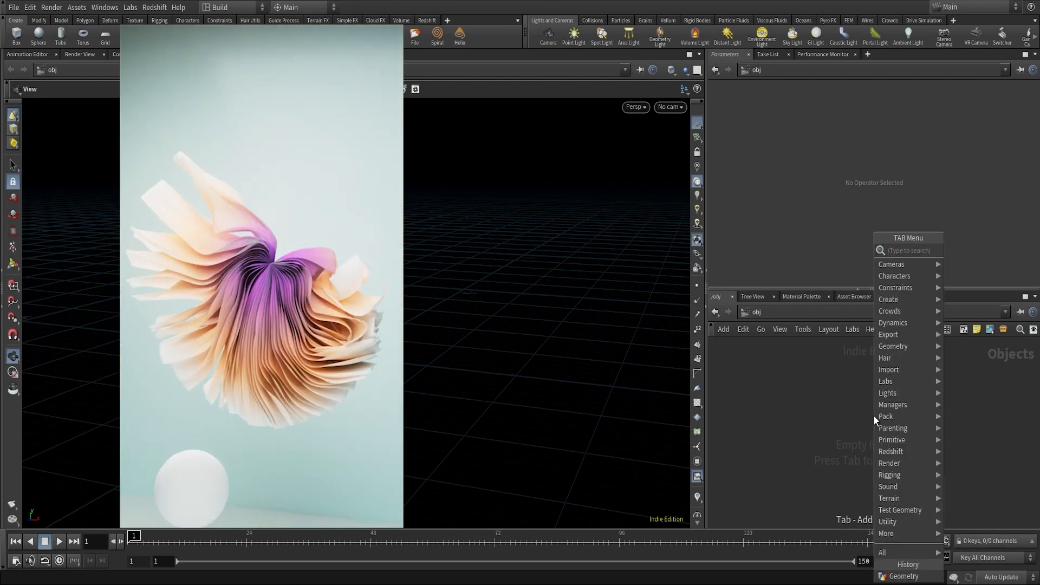
{"action": "type", "text": "geo"}
{"action": "key", "text": "Return"}
{"action": "left_click", "coordinate": [873, 416]}
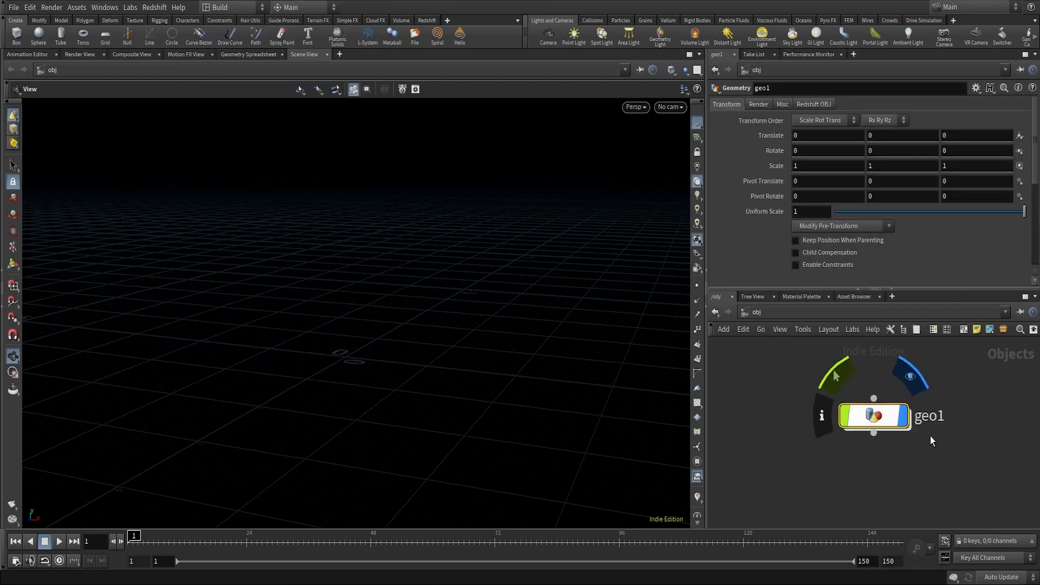
Rename the geometry object to Sim and colour its node purple.
{"action": "double_click", "coordinate": [929, 416]}
{"action": "type", "text": "Sim"}
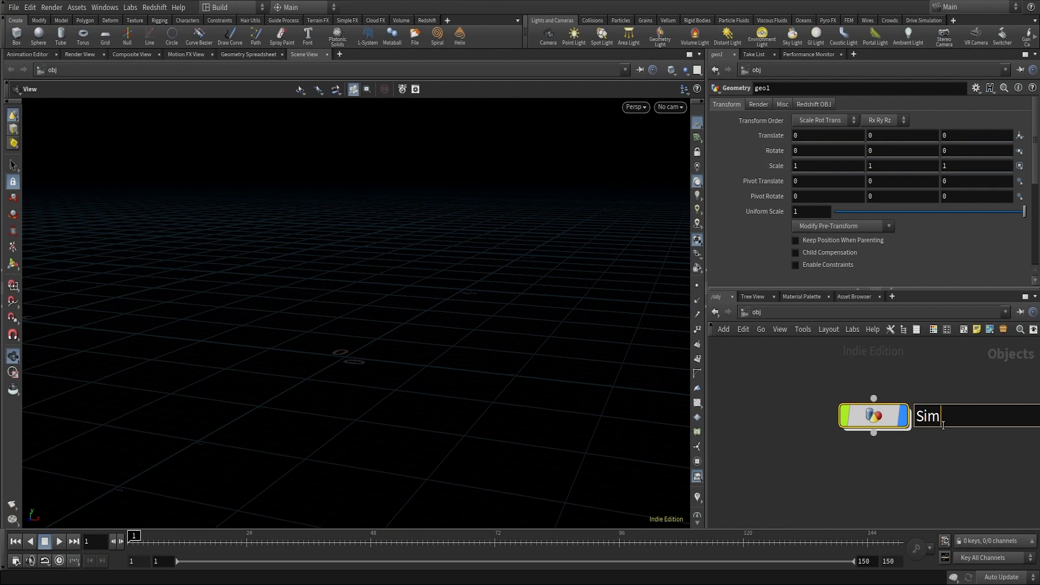
{"action": "key", "text": "Return"}
{"action": "key", "text": "c"}
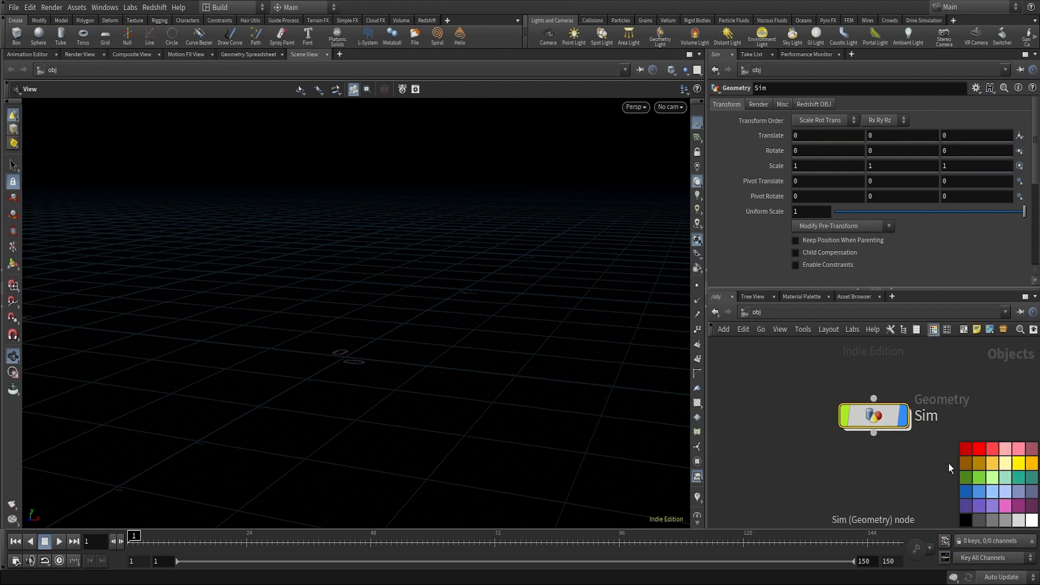
{"action": "left_click", "coordinate": [966, 506]}
{"action": "mouse_move", "coordinate": [883, 443]}
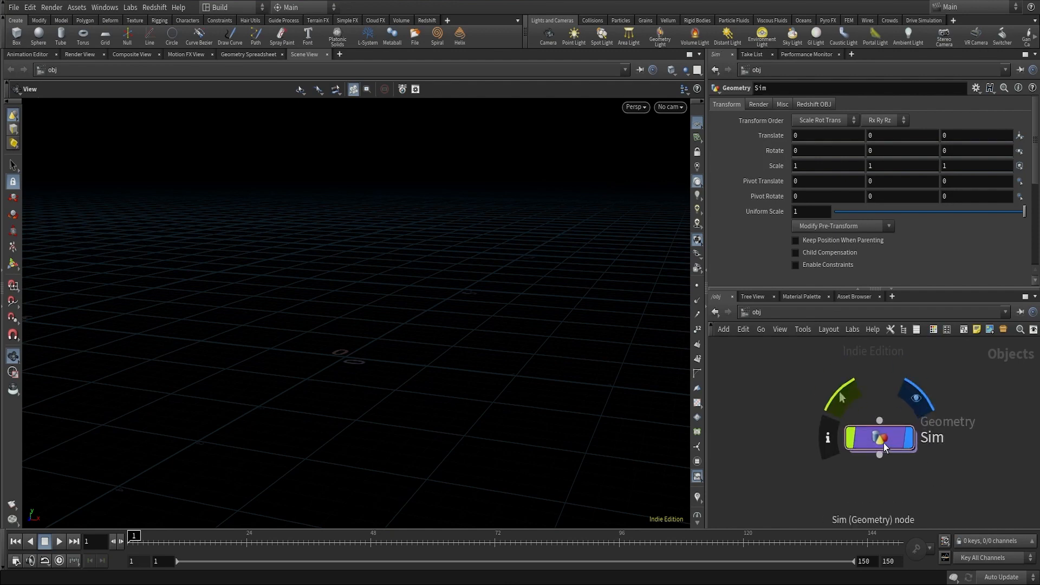
Go inside the Sim object and add a Grid node.
{"action": "double_click", "coordinate": [891, 439]}
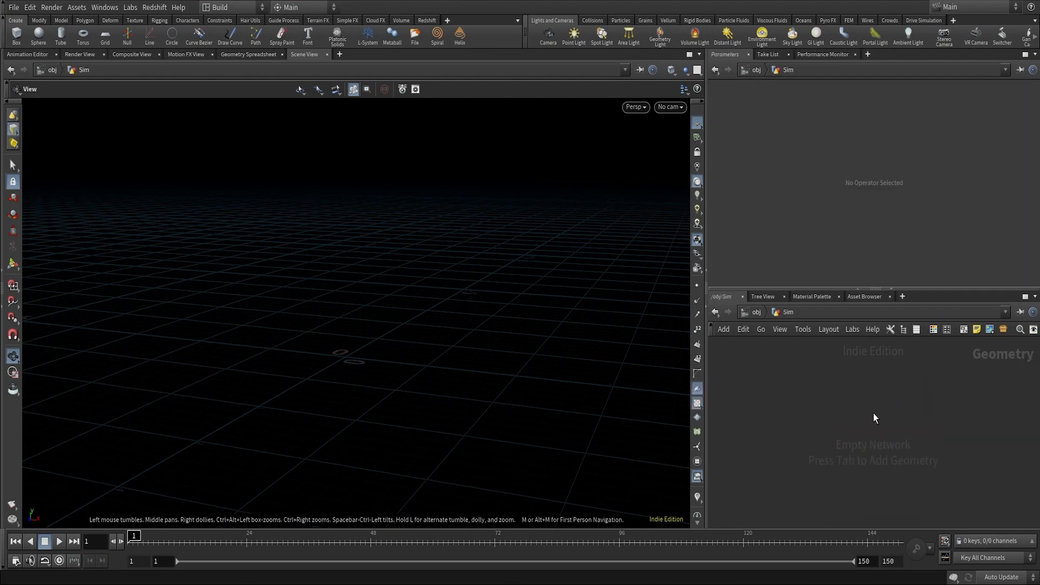
{"action": "key", "text": "Tab"}
{"action": "type", "text": "grid"}
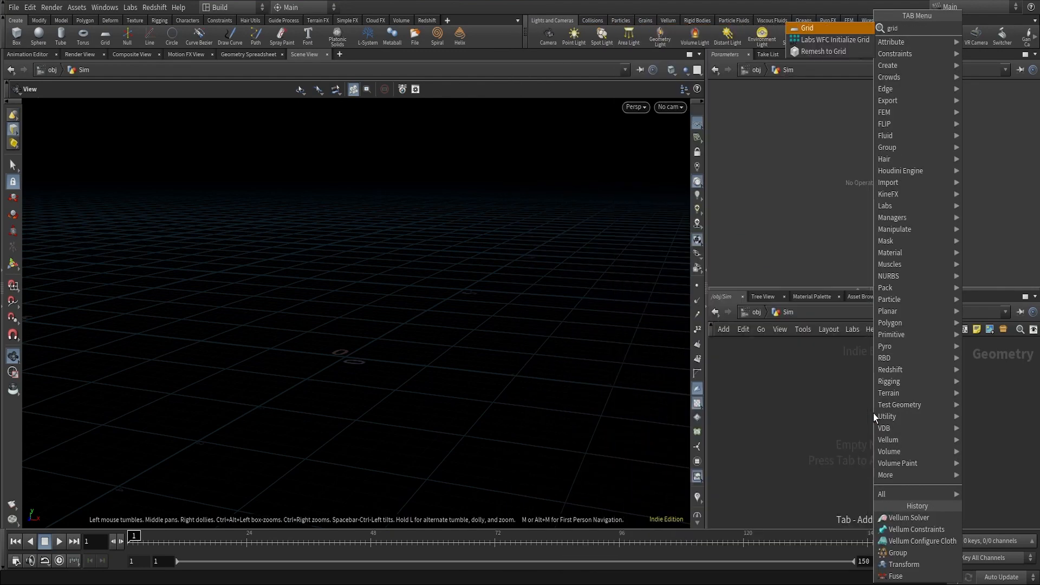
{"action": "key", "text": "Return"}
{"action": "left_click", "coordinate": [873, 414]}
{"action": "left_click_drag", "start_coordinate": [576, 379], "coordinate": [534, 390]}
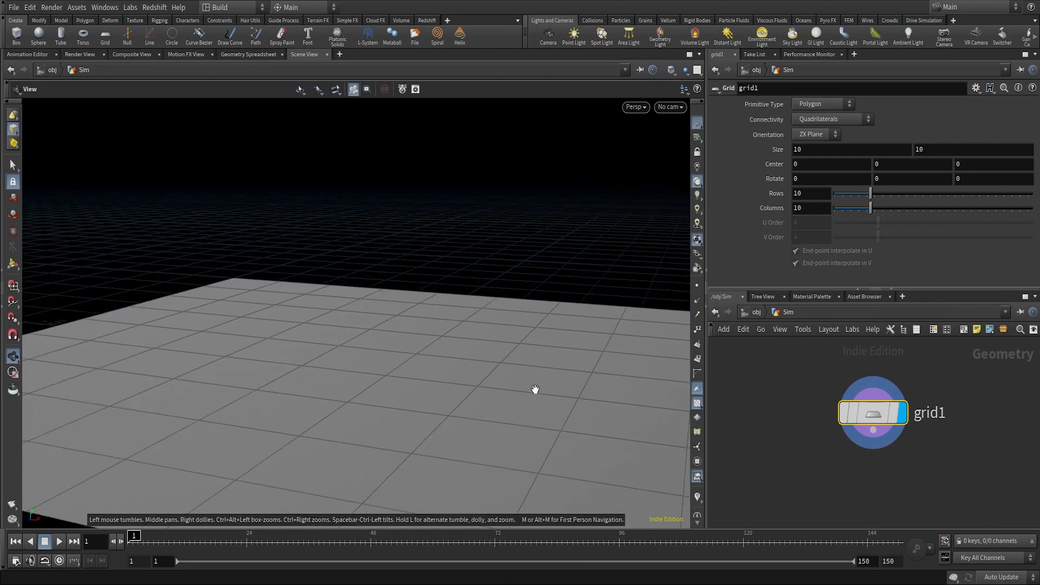
{"action": "right_click_drag", "start_coordinate": [534, 390], "coordinate": [481, 418]}
{"action": "left_click_drag", "start_coordinate": [480, 417], "coordinate": [447, 407]}
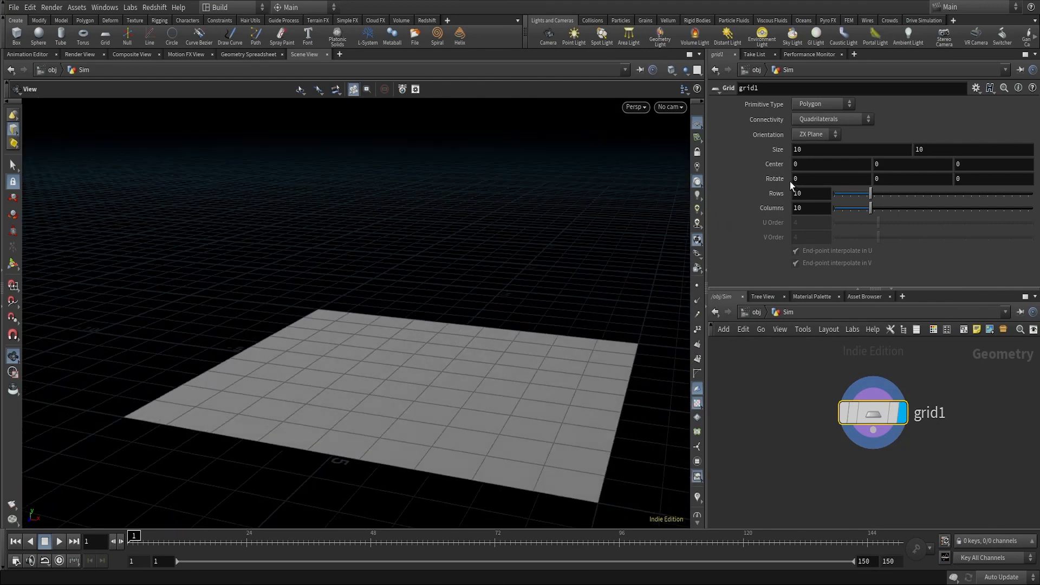
Set the grid's size to 1 by 2.
{"action": "double_click", "coordinate": [803, 151]}
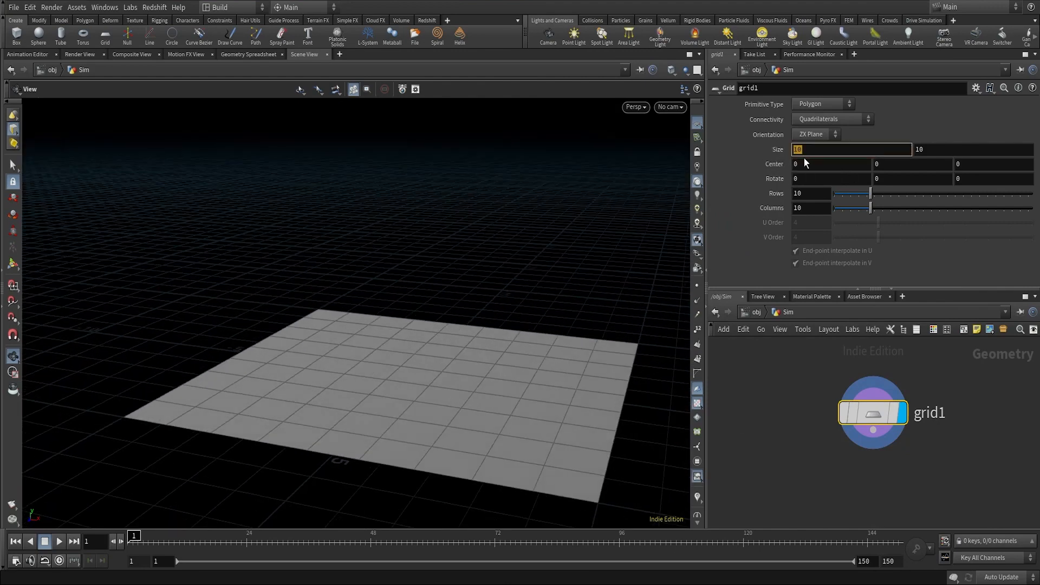
{"action": "type", "text": "1"}
{"action": "key", "text": "Tab"}
{"action": "type", "text": "2"}
{"action": "key", "text": "Return"}
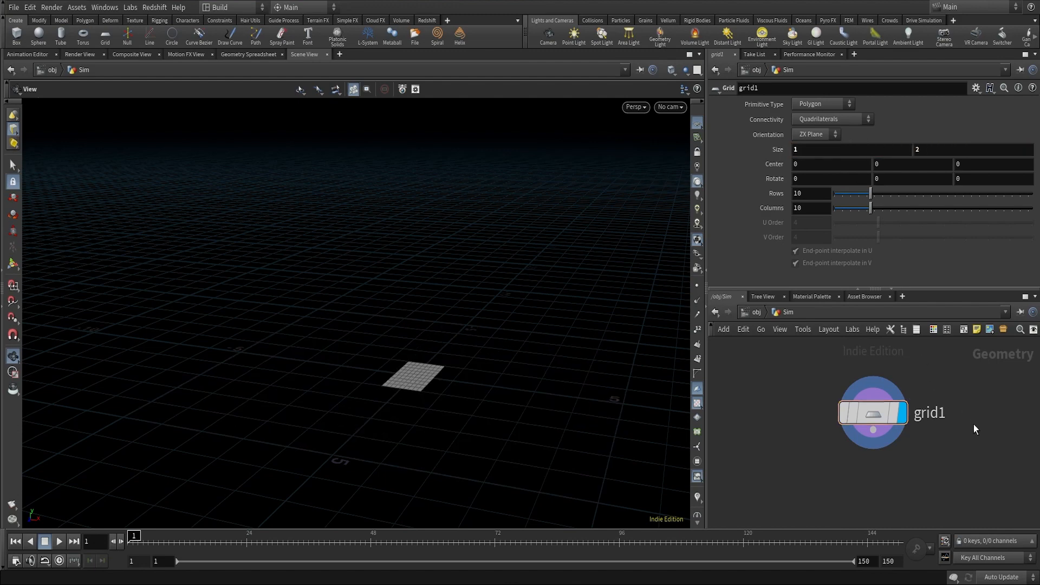
Set the grid's size to 2 by 1.
{"action": "double_click", "coordinate": [812, 154]}
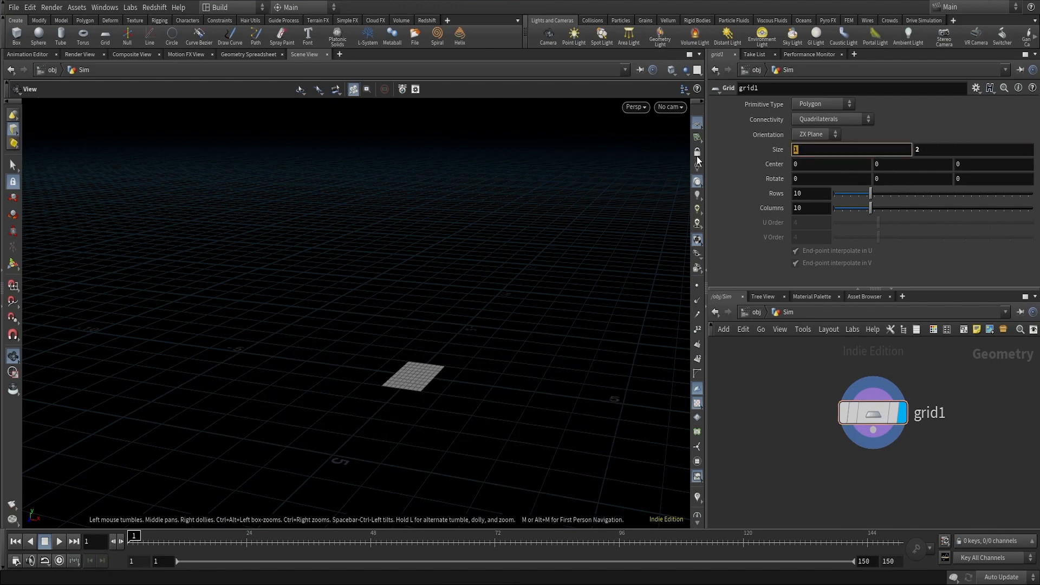
{"action": "type", "text": "2"}
{"action": "key", "text": "Tab"}
{"action": "type", "text": "1"}
{"action": "key", "text": "Return"}
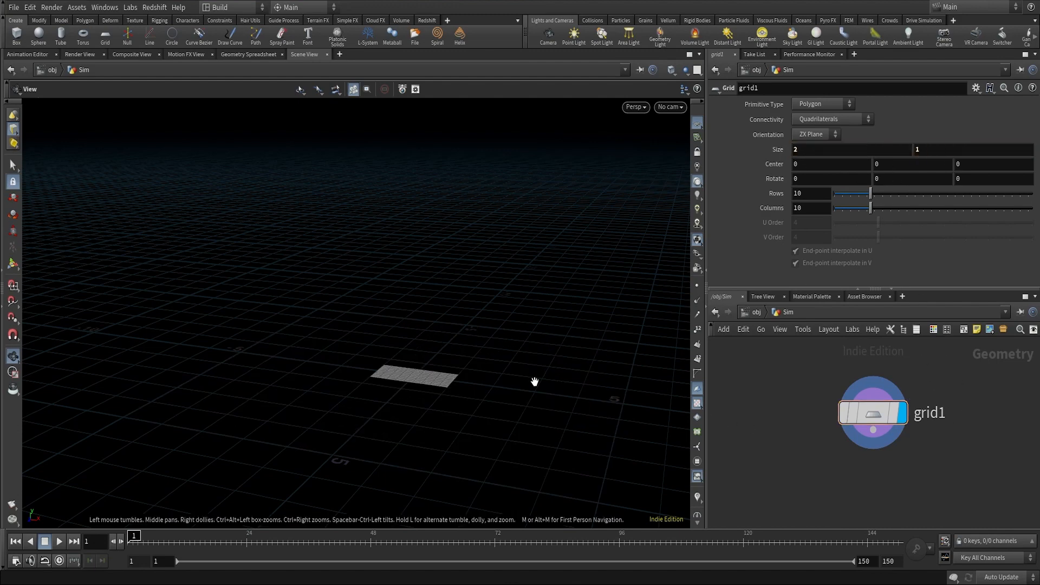
{"action": "right_click_drag", "start_coordinate": [465, 400], "coordinate": [615, 200]}
{"action": "middle_click_drag", "start_coordinate": [406, 336], "coordinate": [449, 408]}
{"action": "right_click_drag", "start_coordinate": [449, 408], "coordinate": [487, 378]}
{"action": "left_click_drag", "start_coordinate": [488, 379], "coordinate": [499, 417]}
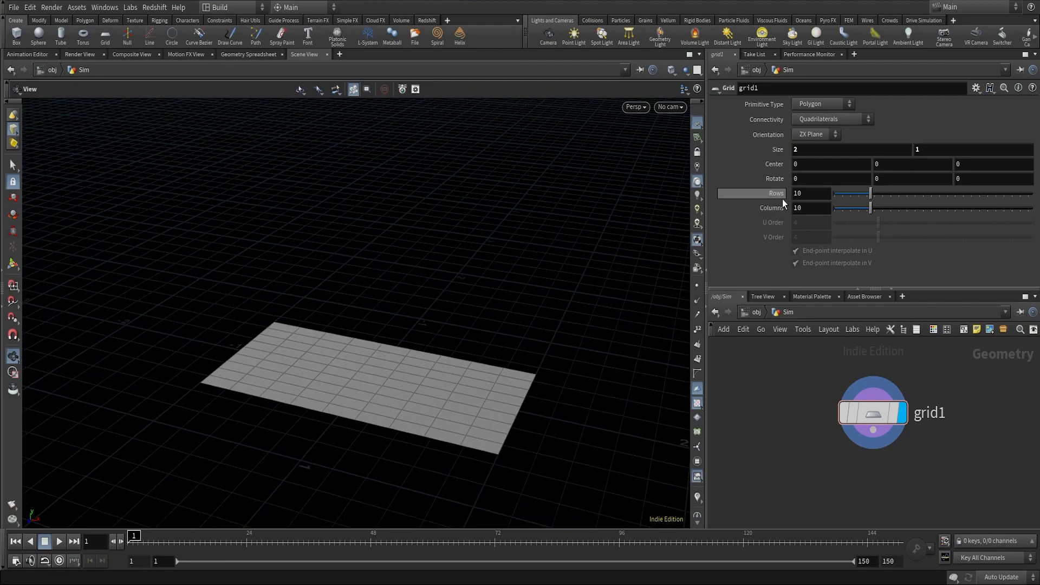
Set the grid's number of columns to 4.
{"action": "double_click", "coordinate": [811, 206]}
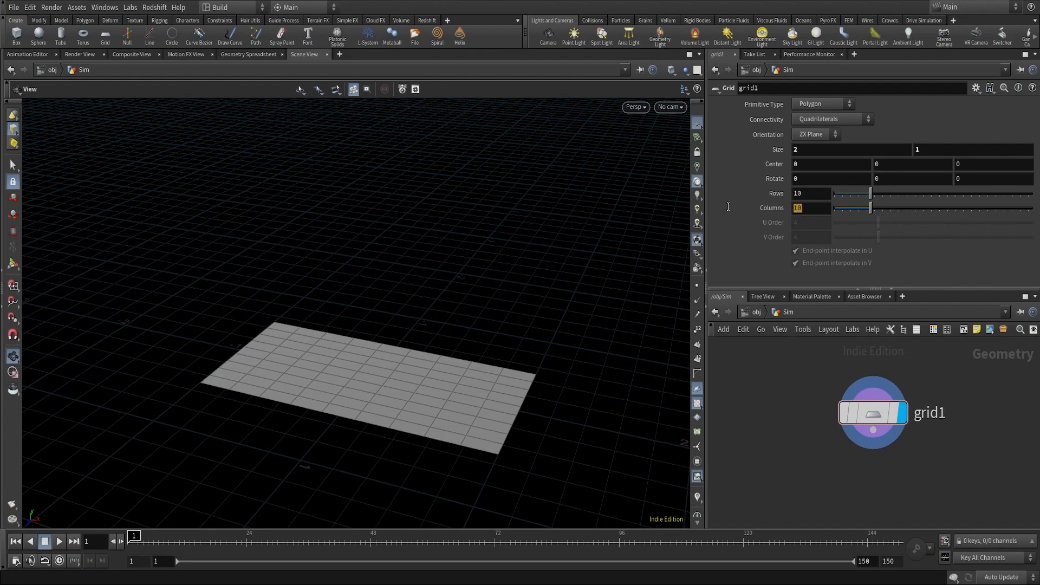
{"action": "type", "text": "4"}
{"action": "key", "text": "Return"}
{"action": "left_click_drag", "start_coordinate": [507, 369], "coordinate": [515, 326]}
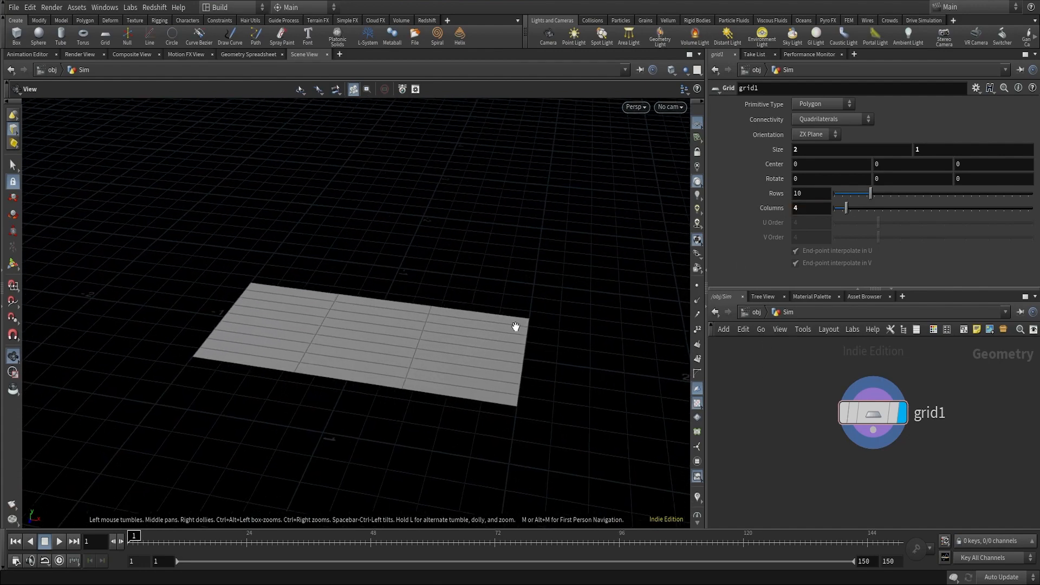
Display the grid's points and scale the third column of points to 1.6 along Z with an Edit node.
{"action": "left_click", "coordinate": [697, 285]}
{"action": "left_click", "coordinate": [13, 167]}
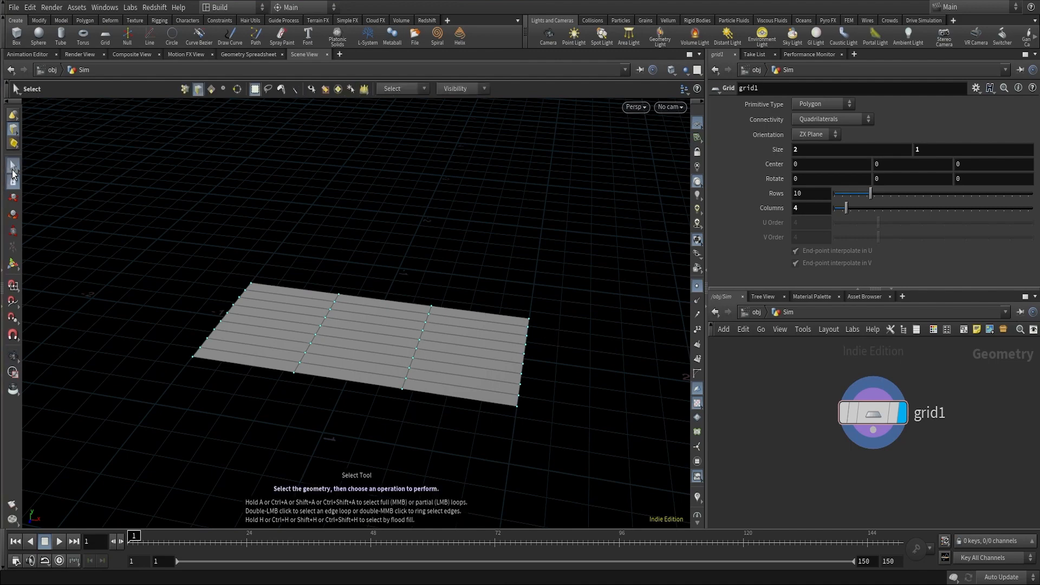
{"action": "left_click", "coordinate": [185, 89]}
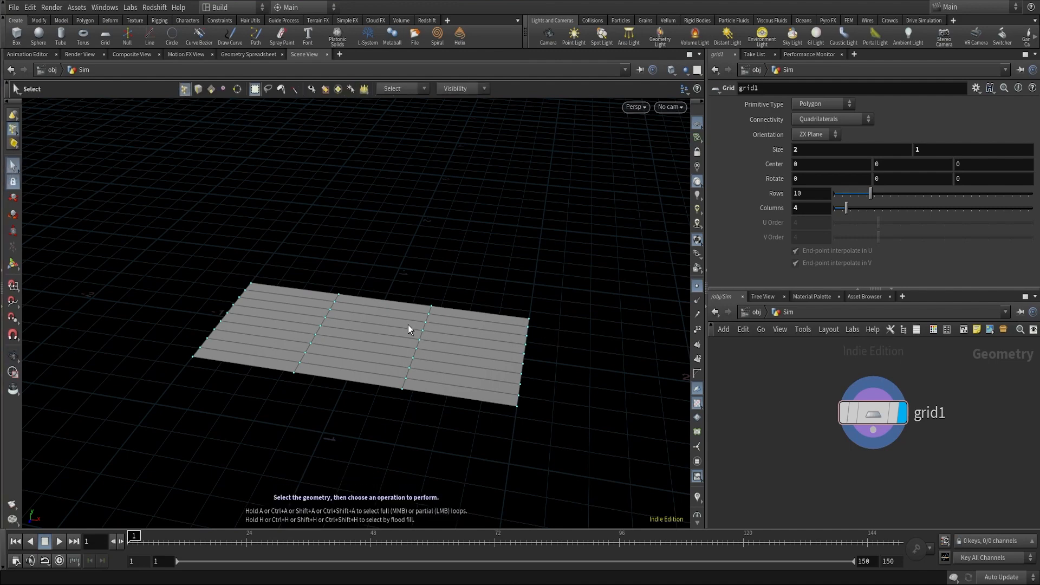
{"action": "left_click_drag", "start_coordinate": [385, 231], "coordinate": [450, 446]}
{"action": "key", "text": "t"}
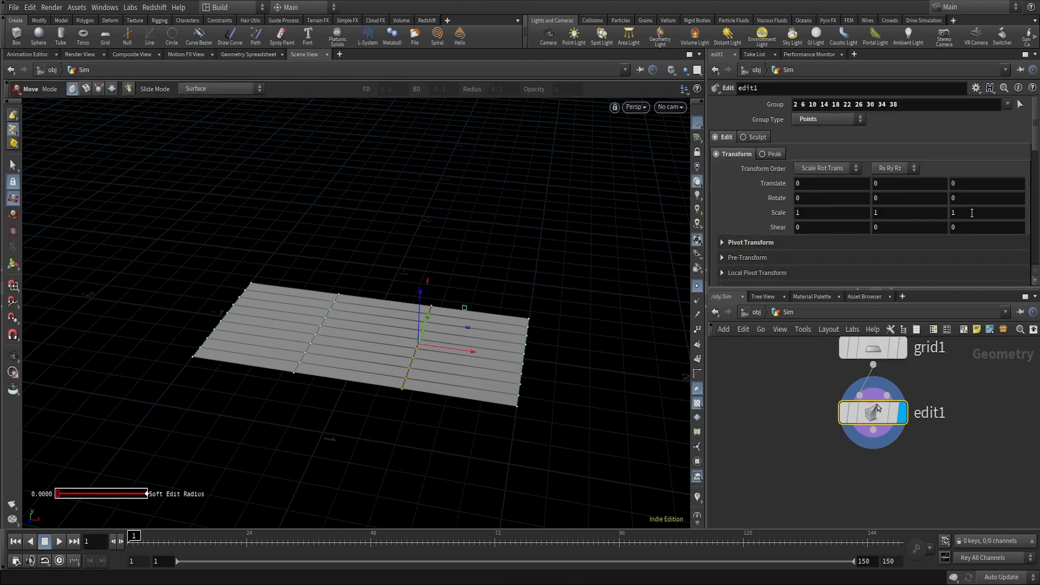
{"action": "middle_click_drag", "start_coordinate": [971, 212], "coordinate": [1010, 212]}
{"action": "key", "text": "Escape"}
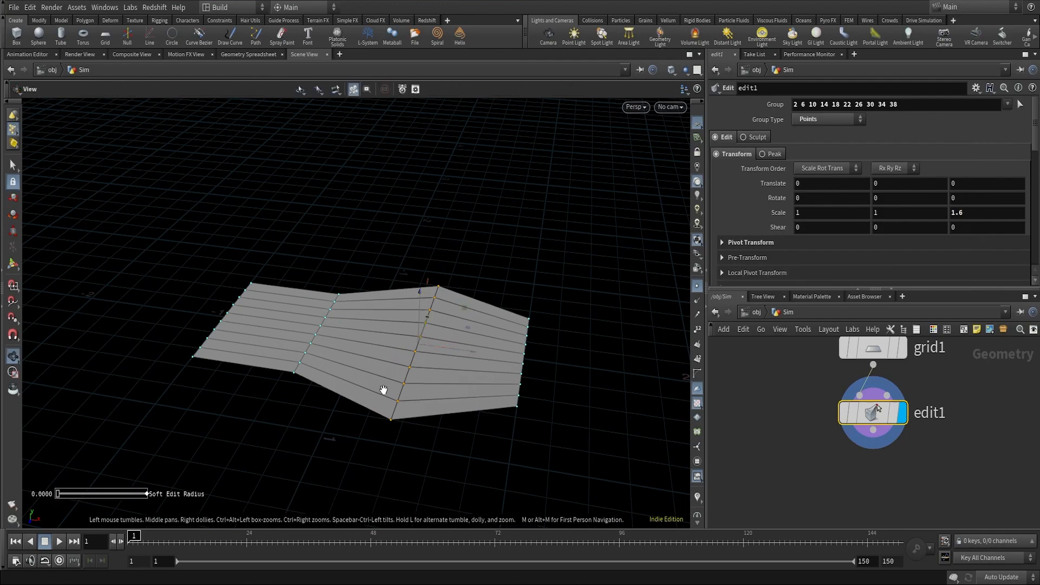
Scale the second column of points to 1.4 along Z in the same Edit node.
{"action": "middle_click_drag", "start_coordinate": [383, 388], "coordinate": [415, 397]}
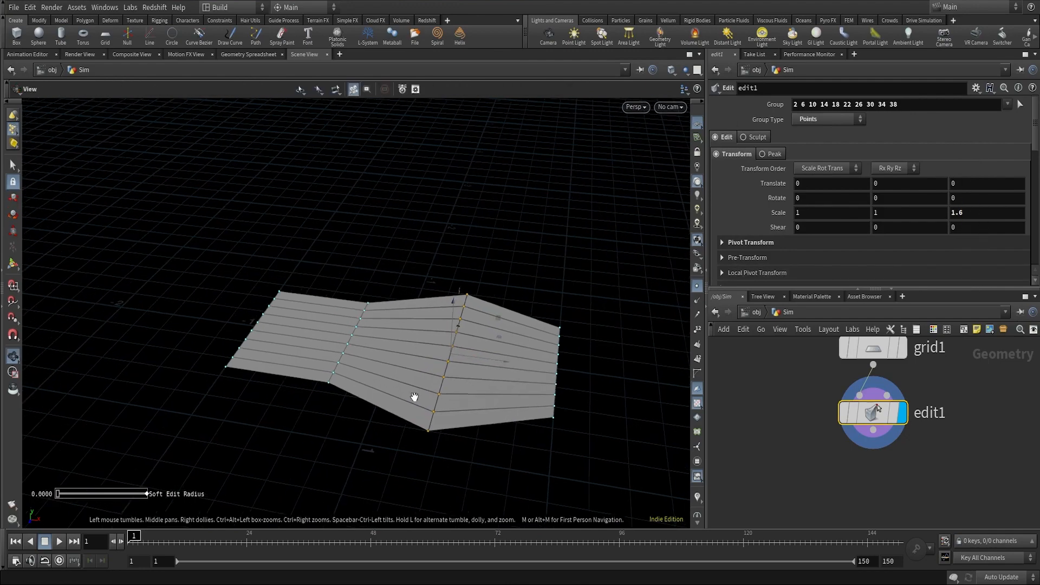
{"action": "scroll", "coordinate": [464, 360], "scroll_direction": "up", "scroll_amount": 3}
{"action": "key", "text": "t"}
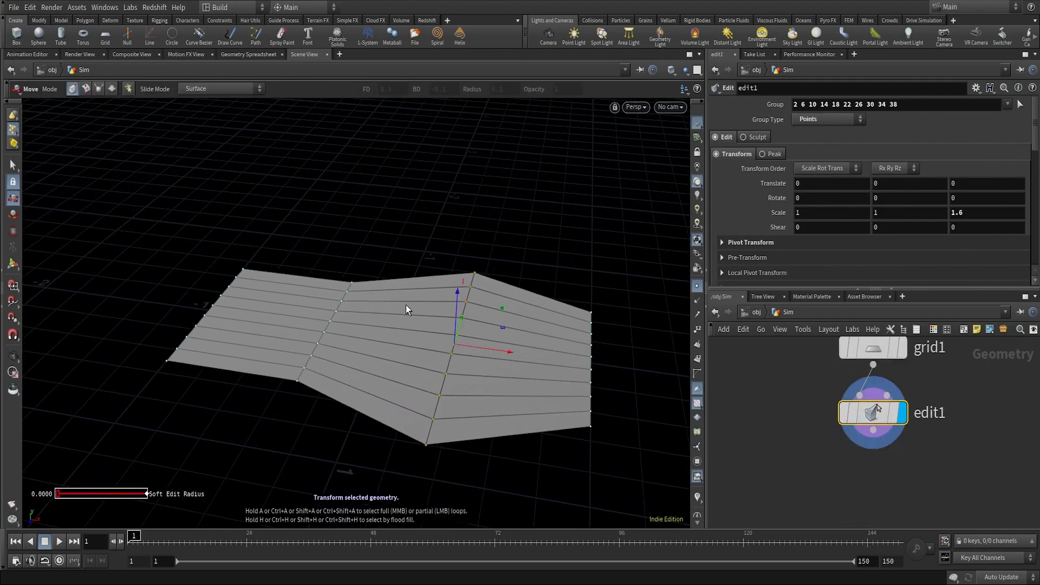
{"action": "mouse_move", "coordinate": [858, 420]}
{"action": "key", "text": "s"}
{"action": "left_click_drag", "start_coordinate": [281, 248], "coordinate": [351, 436]}
{"action": "left_click_drag", "start_coordinate": [289, 242], "coordinate": [374, 445]}
{"action": "key", "text": "t"}
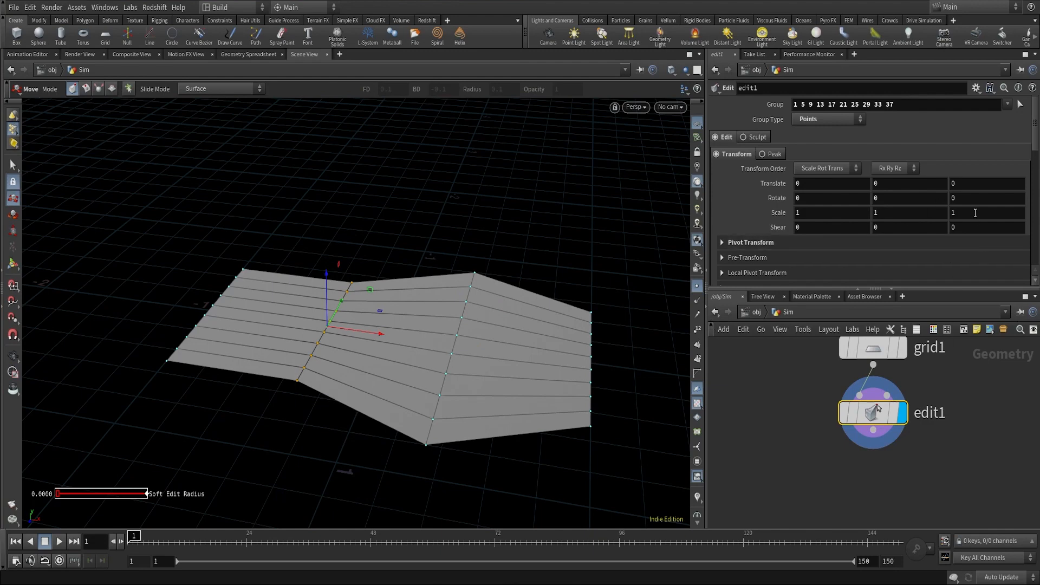
{"action": "middle_click_drag", "start_coordinate": [975, 212], "coordinate": [1002, 208]}
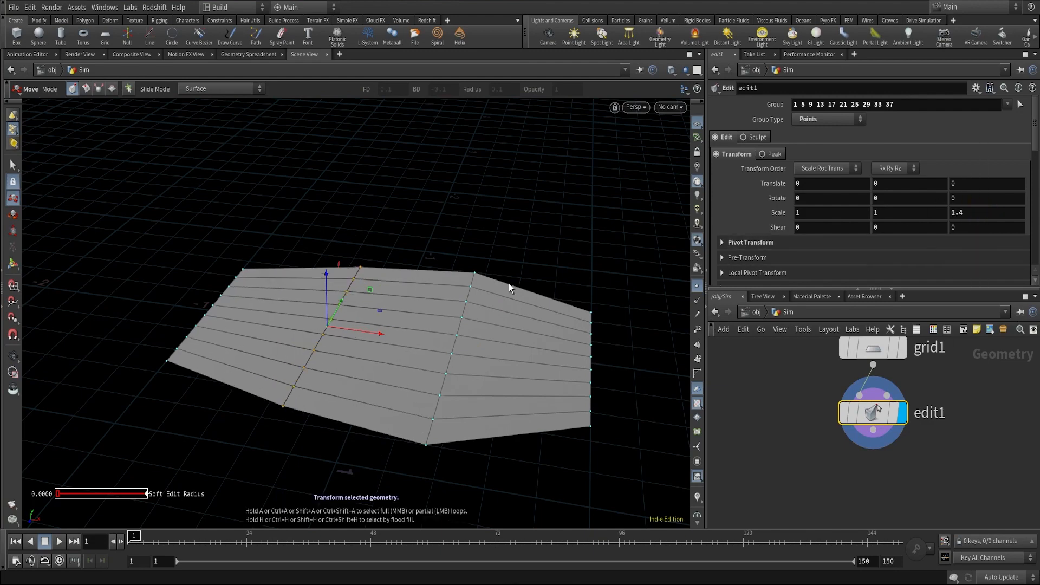
Narrow the outer column of points at the -X end by scaling it to 0.6 along Z.
{"action": "left_click", "coordinate": [13, 165]}
{"action": "left_click_drag", "start_coordinate": [83, 187], "coordinate": [268, 362]}
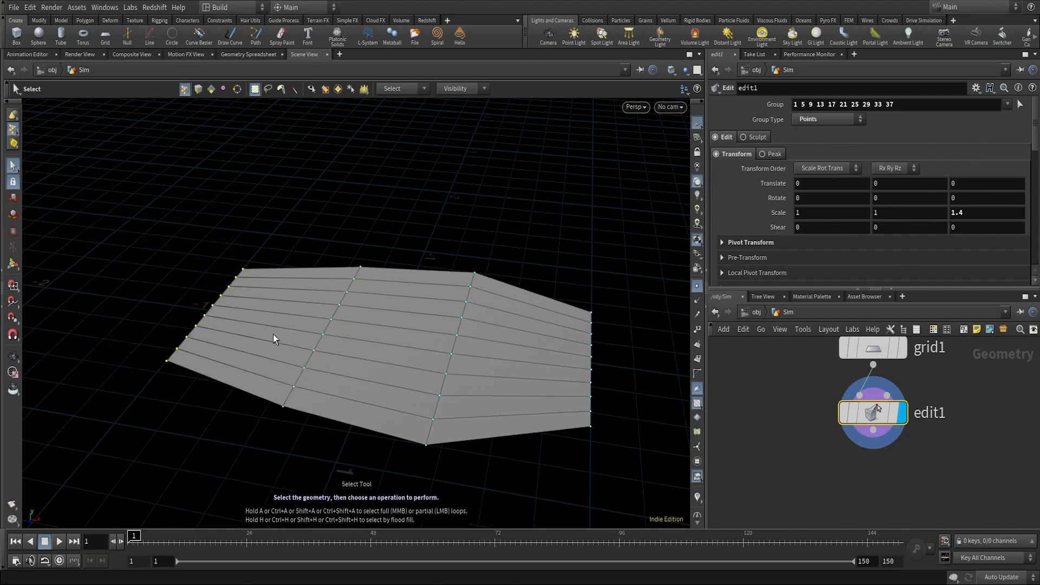
{"action": "key", "text": "t"}
{"action": "middle_click_drag", "start_coordinate": [982, 212], "coordinate": [954, 219]}
{"action": "left_click_drag", "start_coordinate": [434, 344], "coordinate": [428, 374], "text": "alt"}
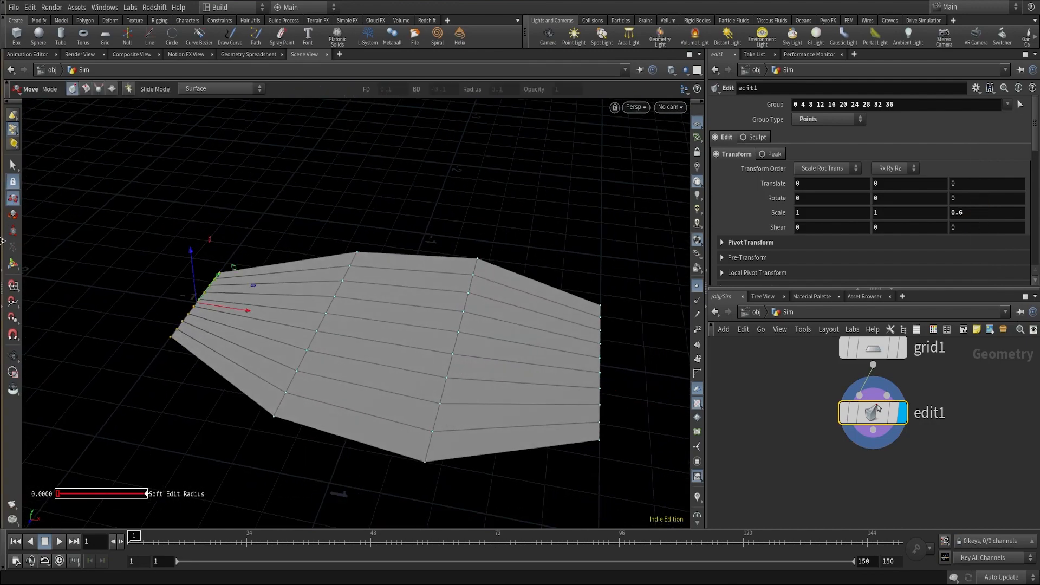
{"action": "left_click", "coordinate": [13, 264]}
Append a Transform node to the output of the edit1 node.
{"action": "scroll", "coordinate": [905, 472], "scroll_direction": "down", "scroll_amount": 3}
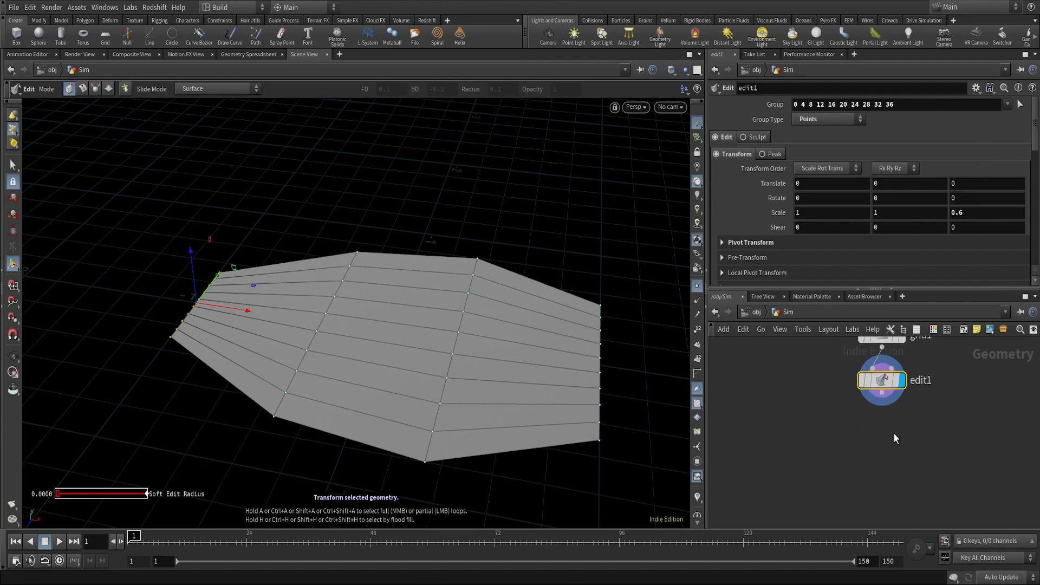
{"action": "left_click", "coordinate": [890, 438]}
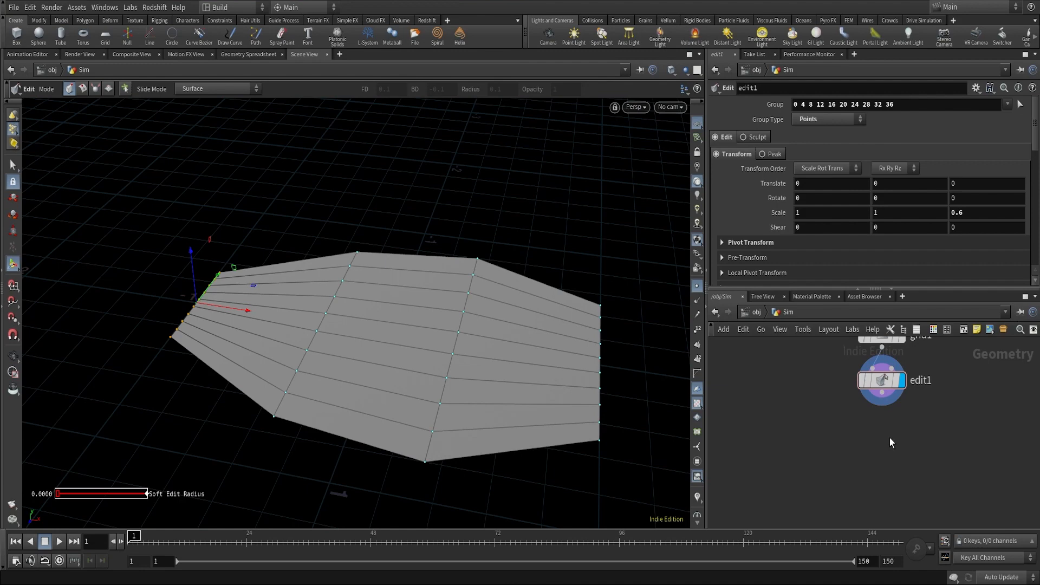
{"action": "left_click_drag", "start_coordinate": [881, 393], "coordinate": [884, 438]}
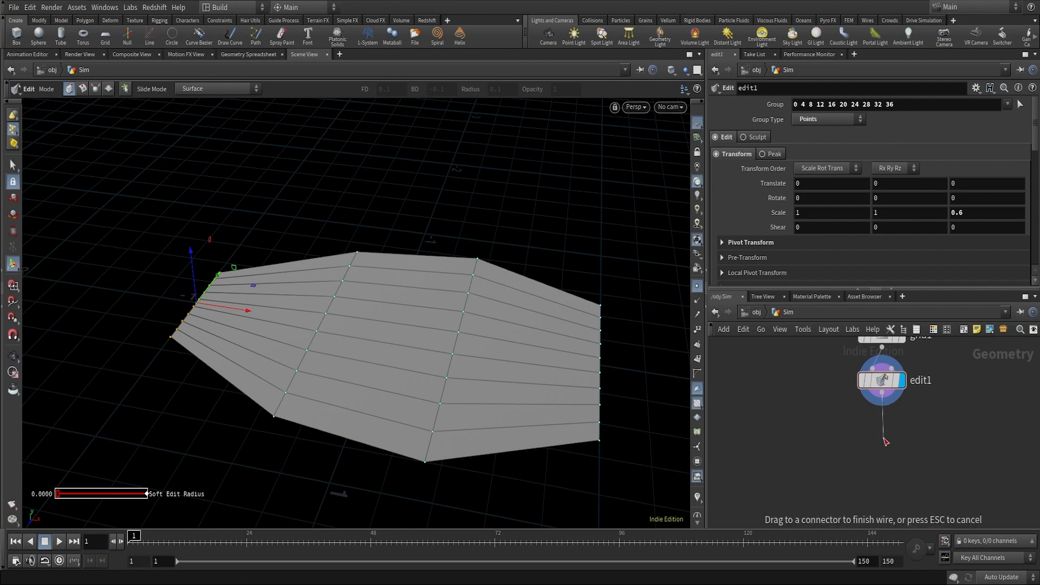
{"action": "left_click", "coordinate": [885, 441]}
{"action": "type", "text": "transfo"}
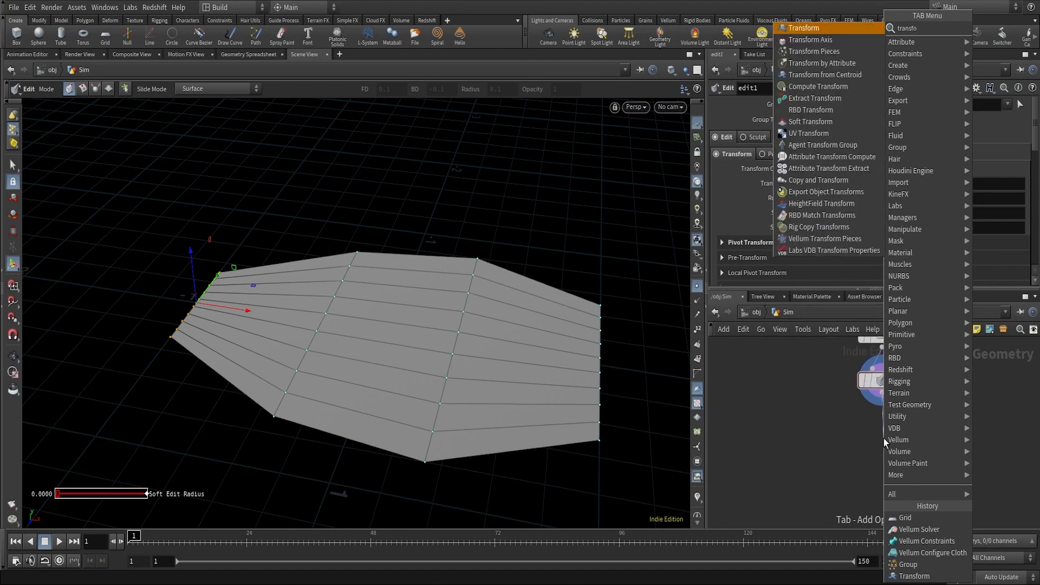
{"action": "key", "text": "Return"}
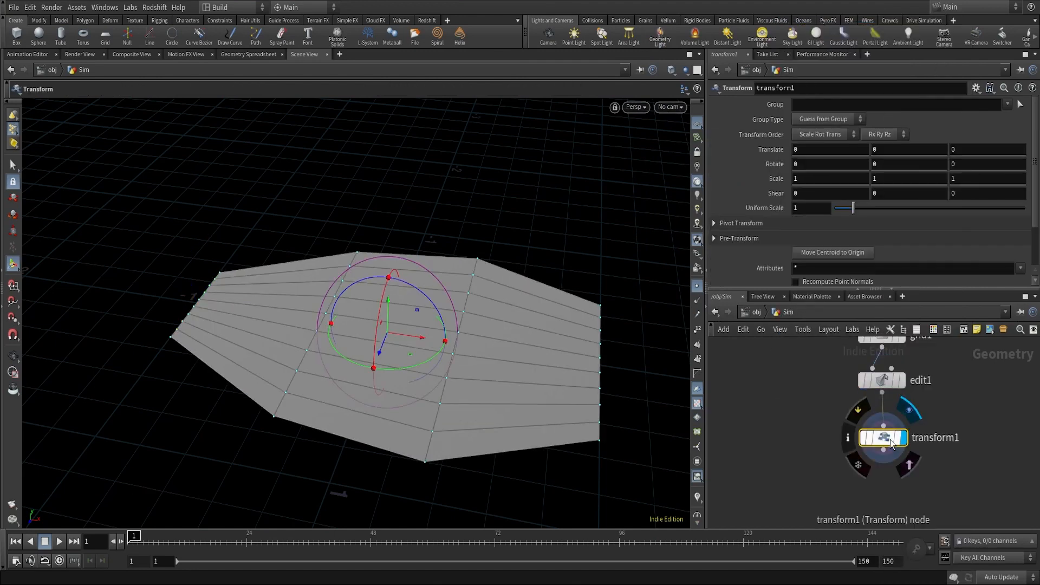
{"action": "left_click_drag", "start_coordinate": [890, 438], "coordinate": [889, 450]}
Set the Transform node's X translation to -1 so the petal's wide end lies on the origin.
{"action": "mouse_move", "coordinate": [495, 348]}
{"action": "left_mouse_down", "text": "alt"}
{"action": "mouse_move", "coordinate": [524, 380]}
{"action": "mouse_move", "coordinate": [562, 366]}
{"action": "mouse_move", "coordinate": [578, 223]}
{"action": "left_mouse_up", "text": "alt"}
{"action": "key", "text": "shift+w"}
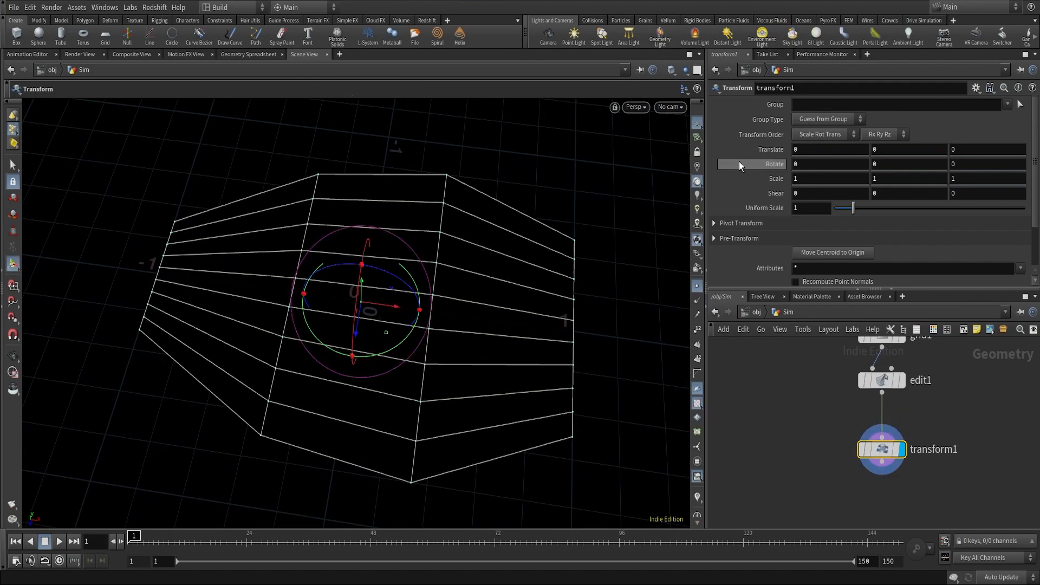
{"action": "middle_click_drag", "start_coordinate": [817, 149], "coordinate": [760, 151]}
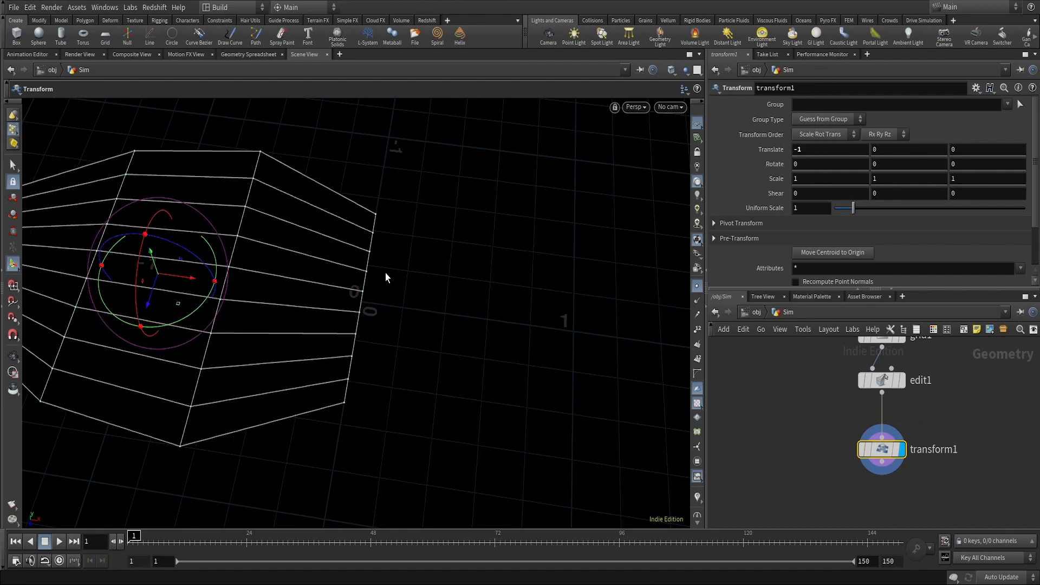
{"action": "key", "text": "Escape"}
{"action": "left_click_drag", "start_coordinate": [369, 294], "coordinate": [347, 316]}
{"action": "middle_click_drag", "start_coordinate": [347, 316], "coordinate": [375, 310], "text": "alt"}
{"action": "right_click_drag", "start_coordinate": [375, 310], "coordinate": [427, 271], "text": "alt"}
{"action": "key", "text": "shift+w"}
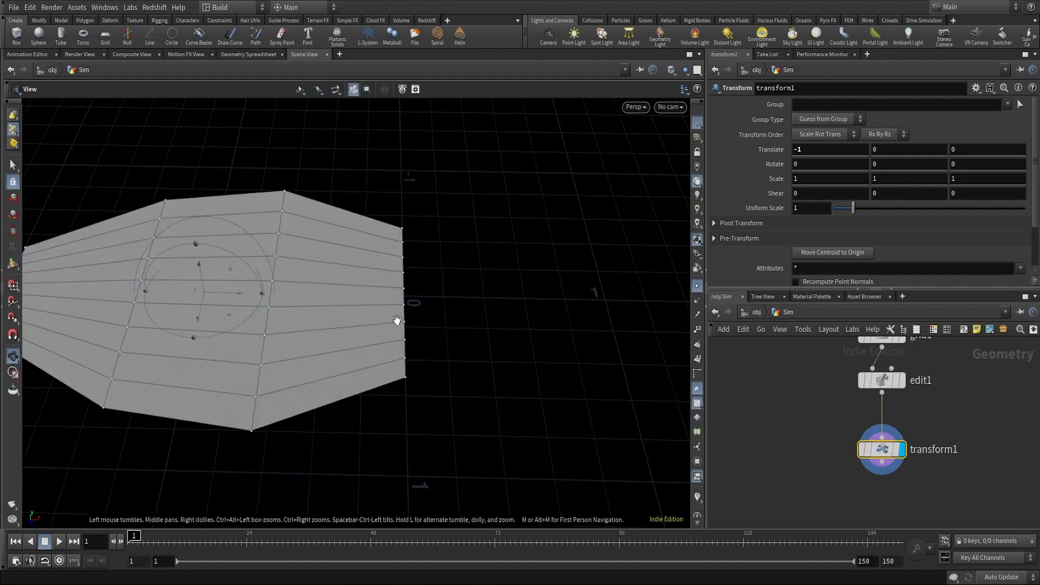
{"action": "middle_click_drag", "start_coordinate": [398, 322], "coordinate": [414, 323], "text": "alt"}
{"action": "left_click_drag", "start_coordinate": [398, 315], "coordinate": [388, 314]}
{"action": "key", "text": "t"}
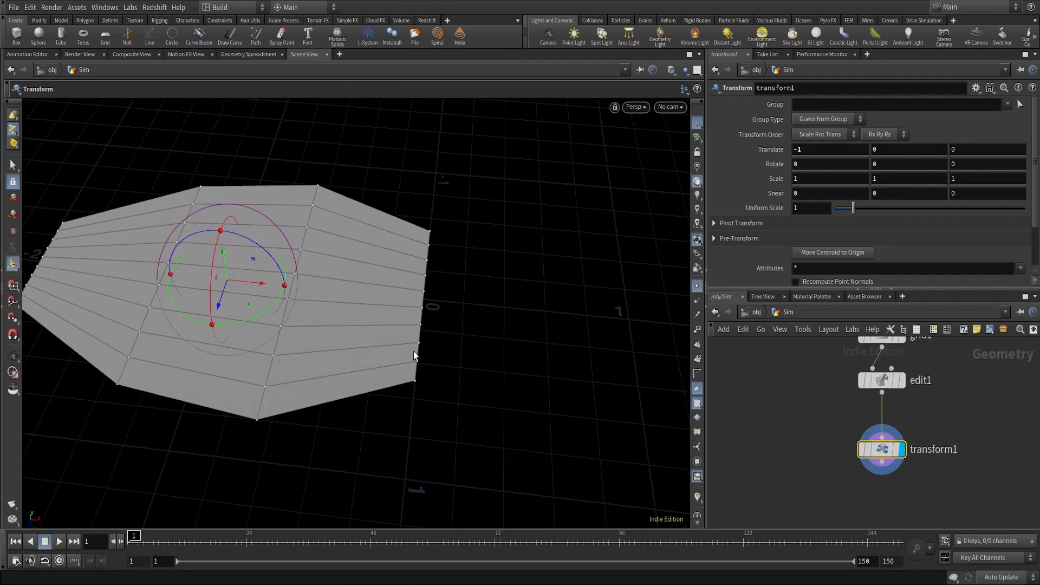
{"action": "middle_click_drag", "start_coordinate": [446, 310], "coordinate": [479, 321], "text": "alt"}
{"action": "right_click_drag", "start_coordinate": [480, 320], "coordinate": [433, 349], "text": "alt"}
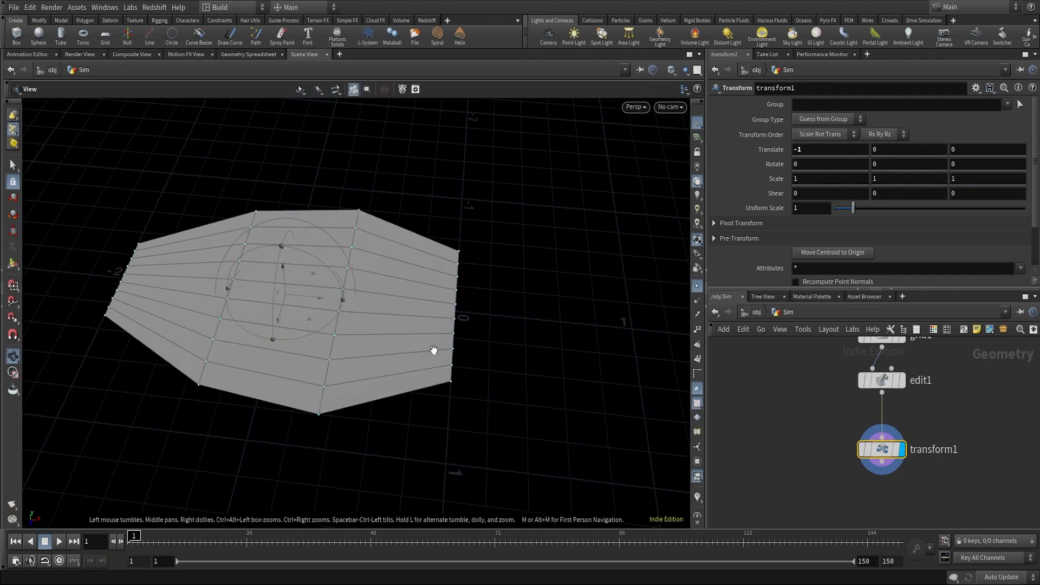
{"action": "key", "text": "shift+w"}
{"action": "key", "text": "shift+w"}
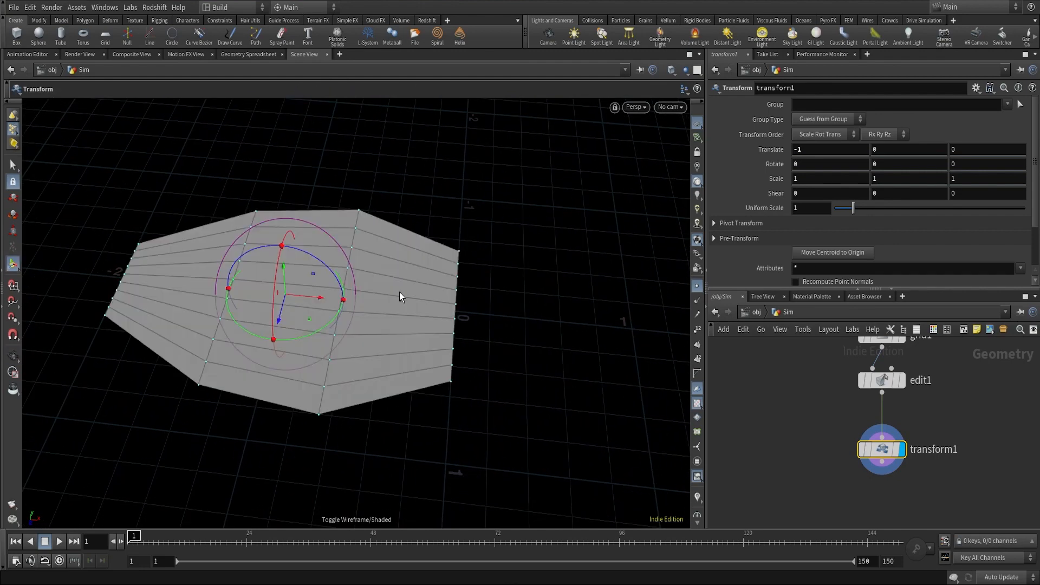
{"action": "key", "text": "shift+w"}
{"action": "key", "text": "shift+w"}
{"action": "key", "text": "Escape"}
{"action": "left_click_drag", "start_coordinate": [399, 305], "coordinate": [401, 354]}
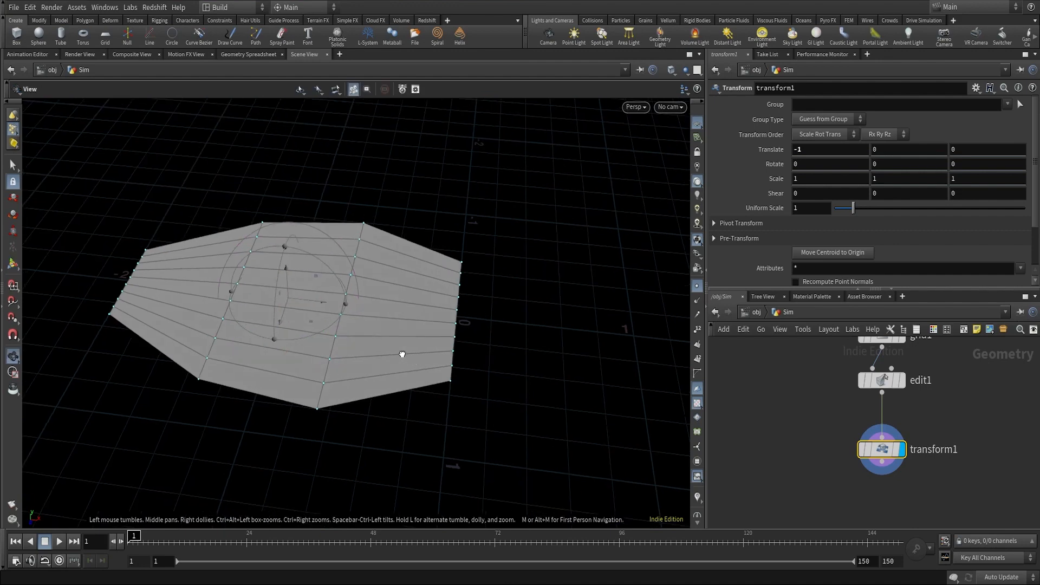
{"action": "key", "text": "Return"}
Append an Attribute Wrangle node to the output of the transform1 node.
{"action": "left_click", "coordinate": [952, 503]}
{"action": "scroll", "coordinate": [951, 496], "scroll_direction": "down", "scroll_amount": 1}
{"action": "middle_click_drag", "start_coordinate": [906, 460], "coordinate": [904, 428]}
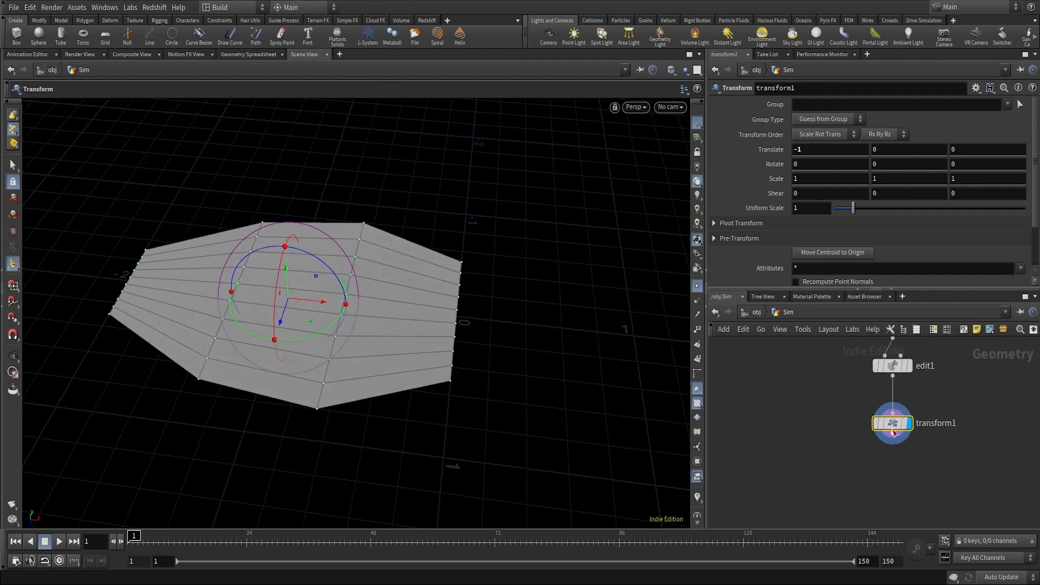
{"action": "scroll", "coordinate": [893, 425], "scroll_direction": "up", "scroll_amount": 1}
{"action": "left_click_drag", "start_coordinate": [891, 427], "coordinate": [891, 410]}
{"action": "middle_click_drag", "start_coordinate": [908, 466], "coordinate": [908, 454]}
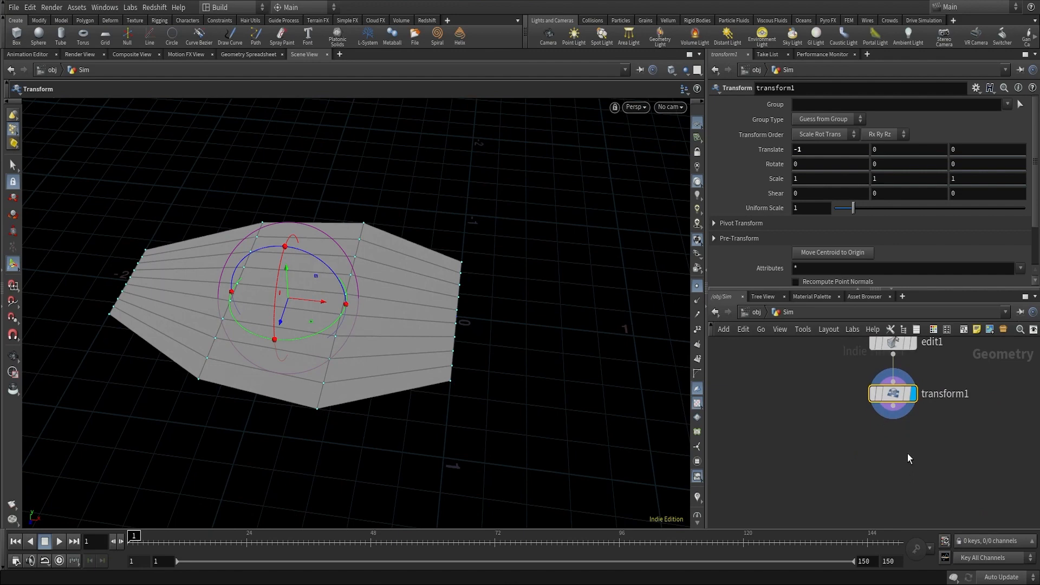
{"action": "key", "text": "Tab"}
{"action": "type", "text": "awr"}
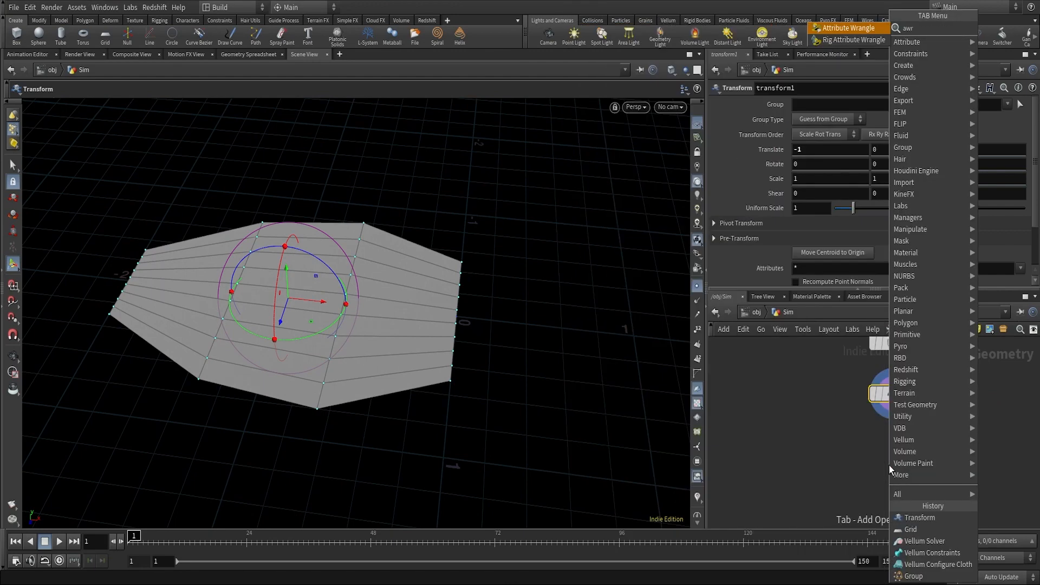
{"action": "key", "text": "Return"}
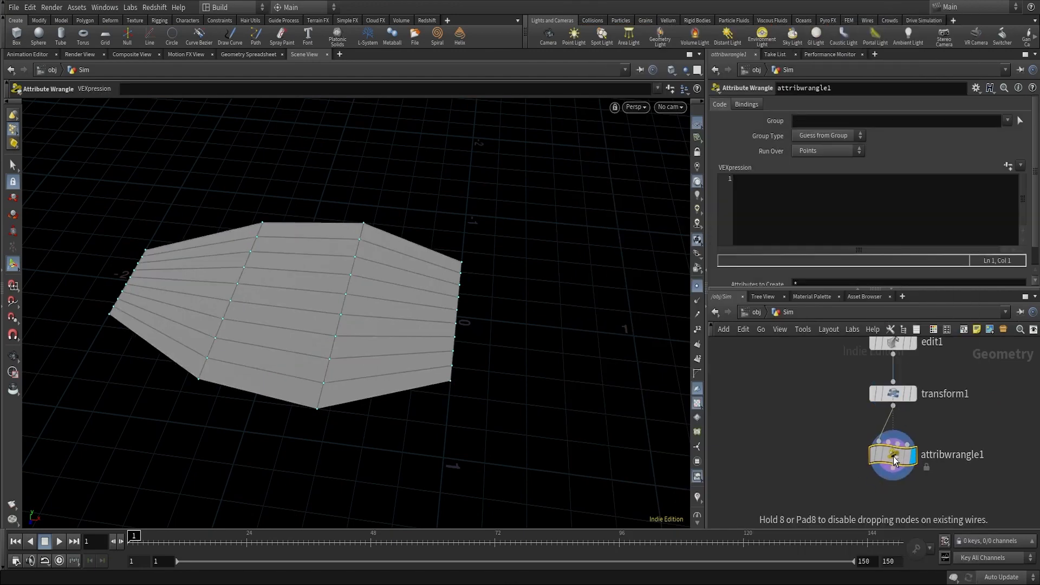
{"action": "left_click", "coordinate": [892, 456]}
Write the first VEX line in the wrangle, vector mask = relpointbbox(0, @P);, to store each point's relative bounding-box position.
{"action": "left_click", "coordinate": [801, 222]}
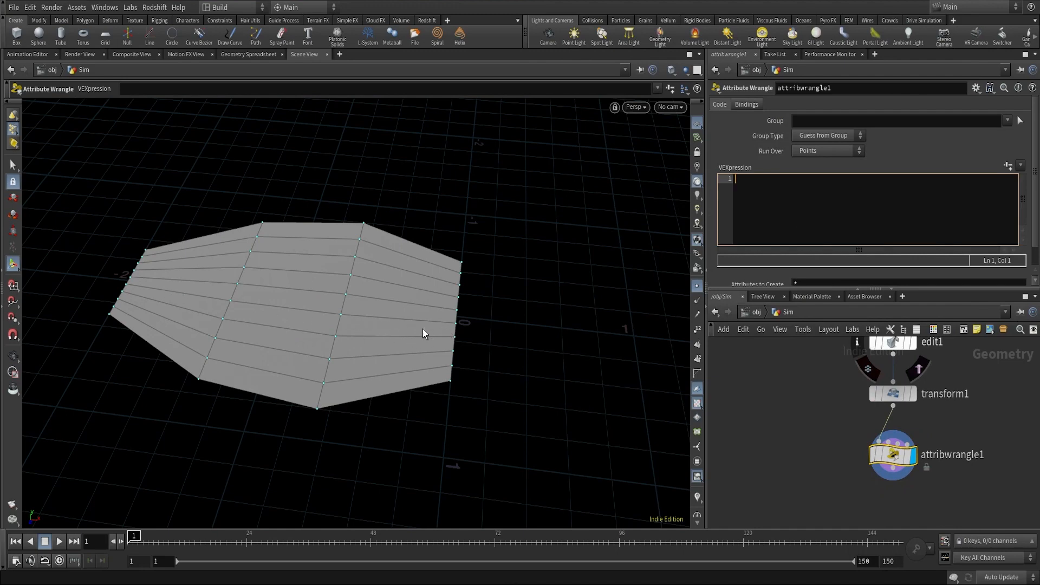
{"action": "type", "text": "vector mask "}
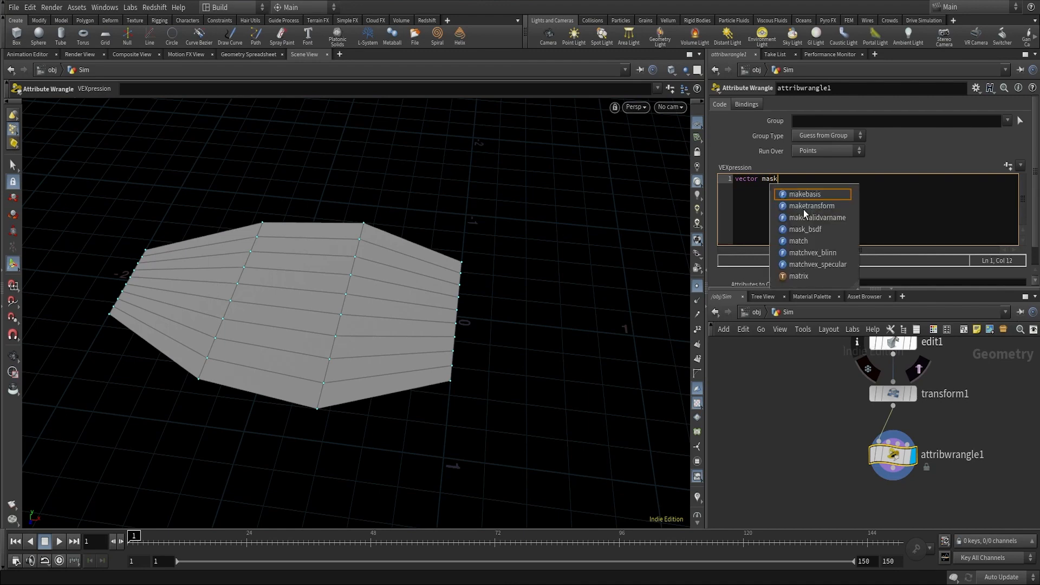
{"action": "type", "text": "= relpo"}
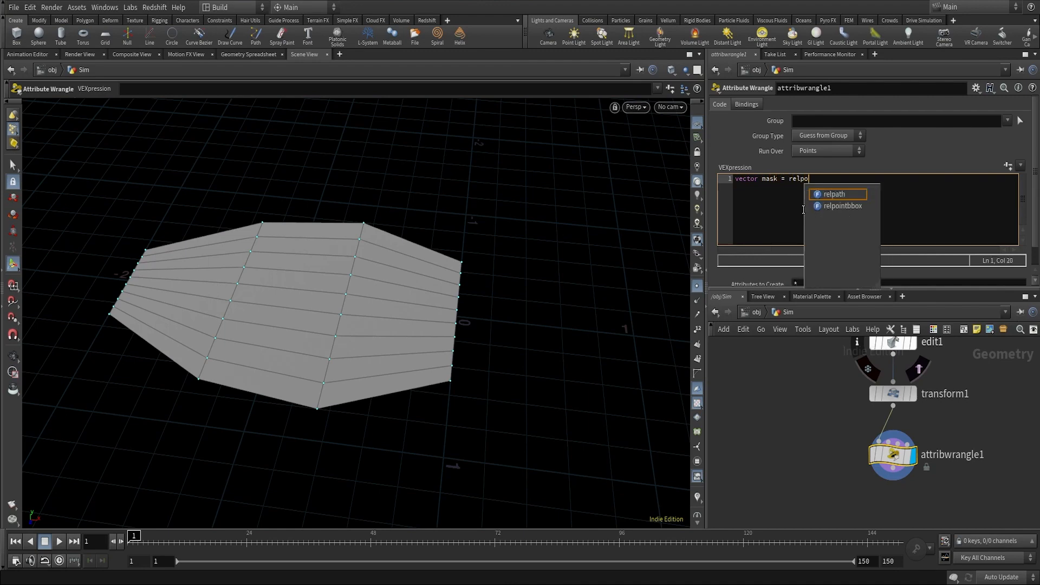
{"action": "type", "text": "intbbox"}
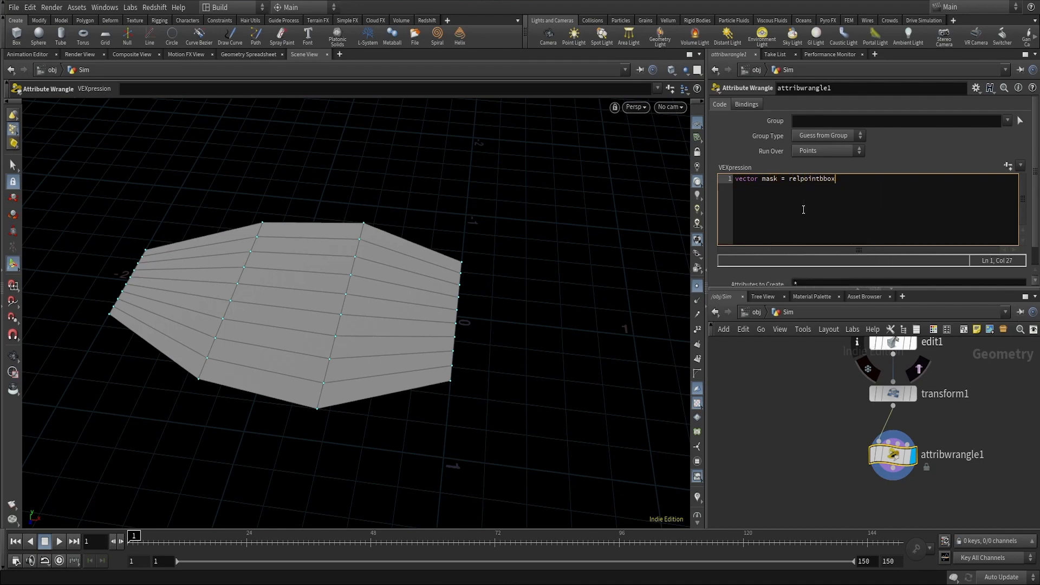
{"action": "type", "text": "(@"}
{"action": "type", "text": "0, "}
{"action": "type", "text": ";"}
{"action": "key", "text": "Return"}
{"action": "key", "text": "Return"}
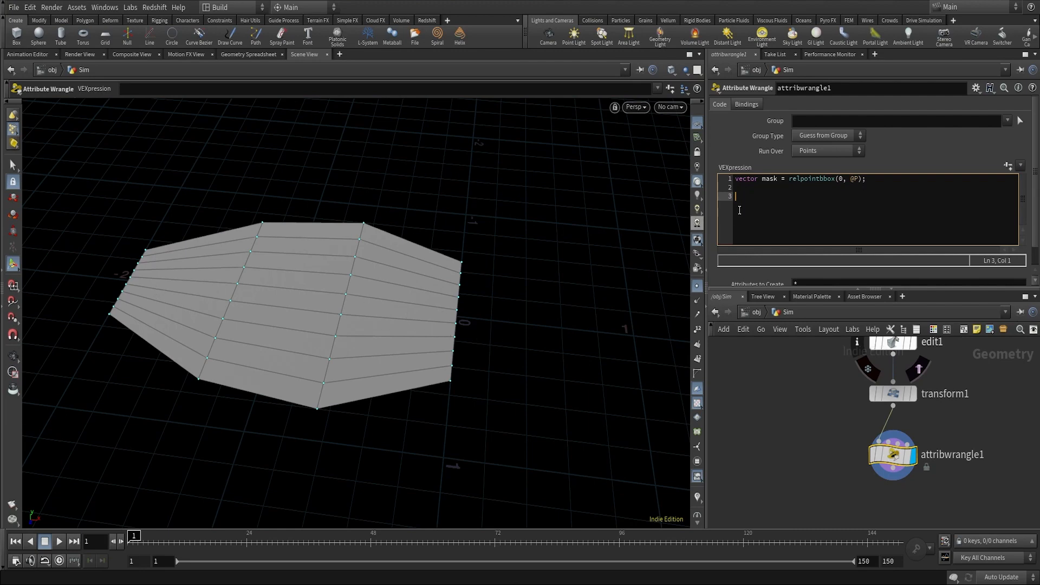
Add the VEX lines float maskx = mask.x; and f@mask = maskx; to output the X component as a mask attribute.
{"action": "type", "text": "loat masx"}
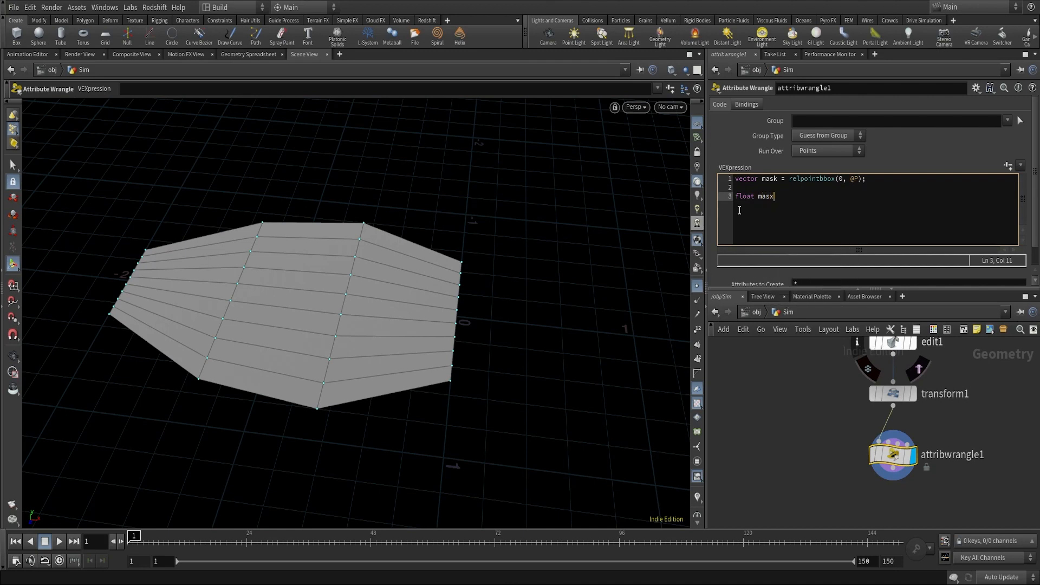
{"action": "key", "text": "BackSpace"}
{"action": "type", "text": "kx = mask.x;"}
{"action": "key", "text": "Return"}
{"action": "key", "text": "Return"}
{"action": "type", "text": "f@"}
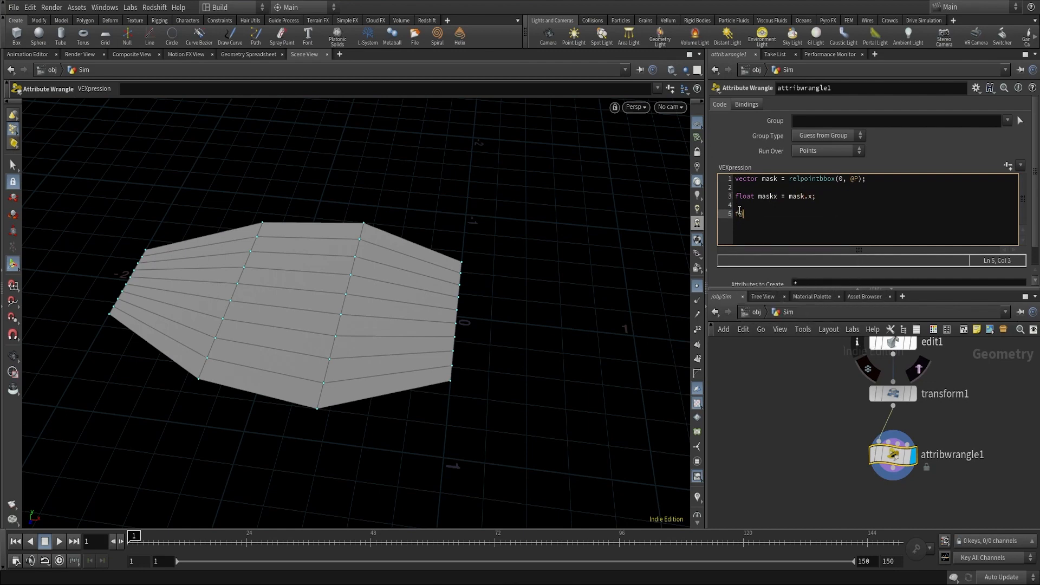
{"action": "type", "text": "mask = maskx;"}
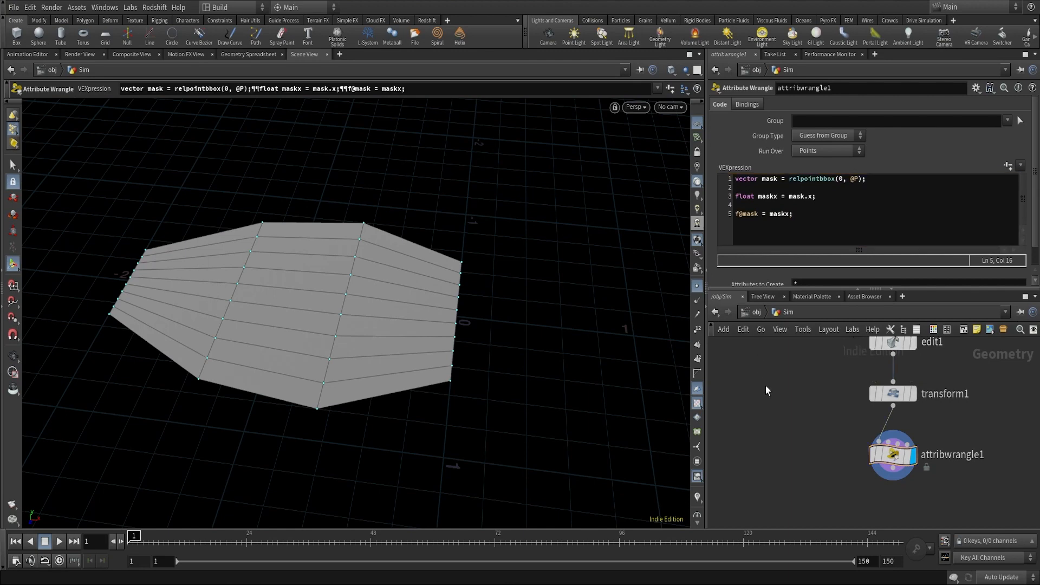
Turn on a visualizer for the mask point attribute from the attribwrangle1 node's info and inspect the petal's shading.
{"action": "left_click", "coordinate": [849, 458]}
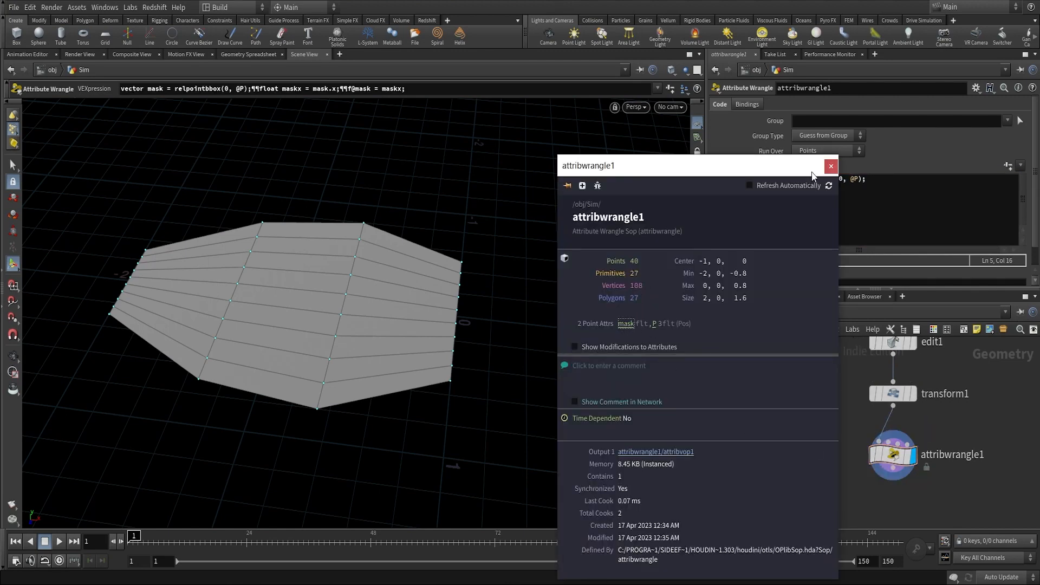
{"action": "left_click", "coordinate": [831, 166]}
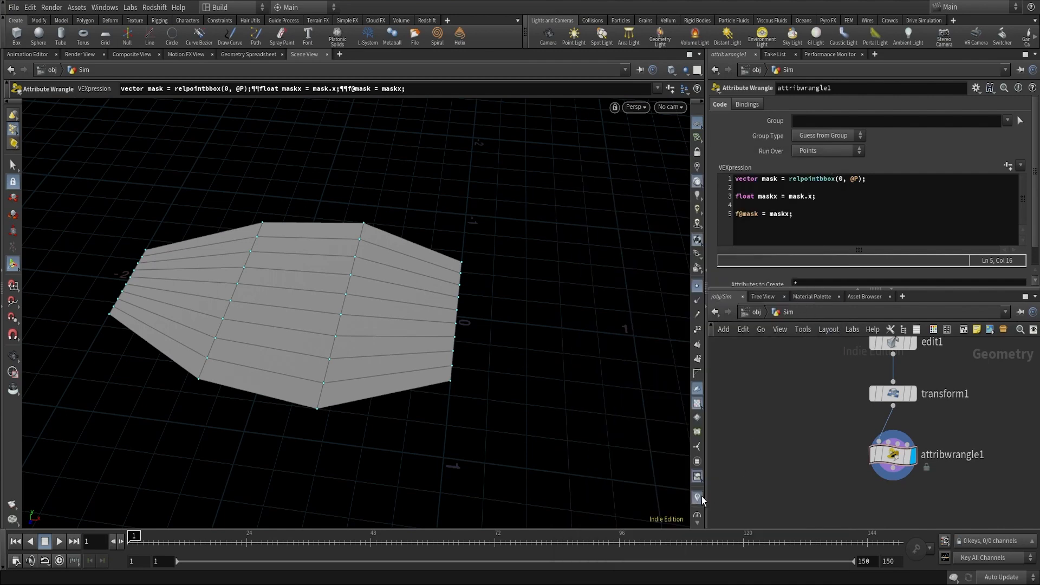
{"action": "left_click", "coordinate": [857, 455]}
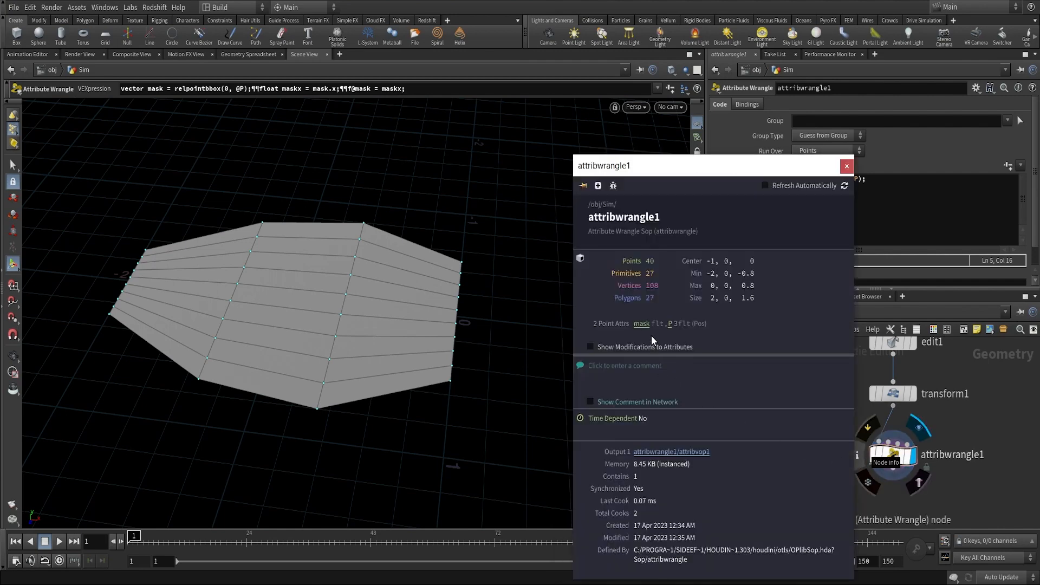
{"action": "left_click", "coordinate": [643, 324]}
{"action": "left_click", "coordinate": [846, 166]}
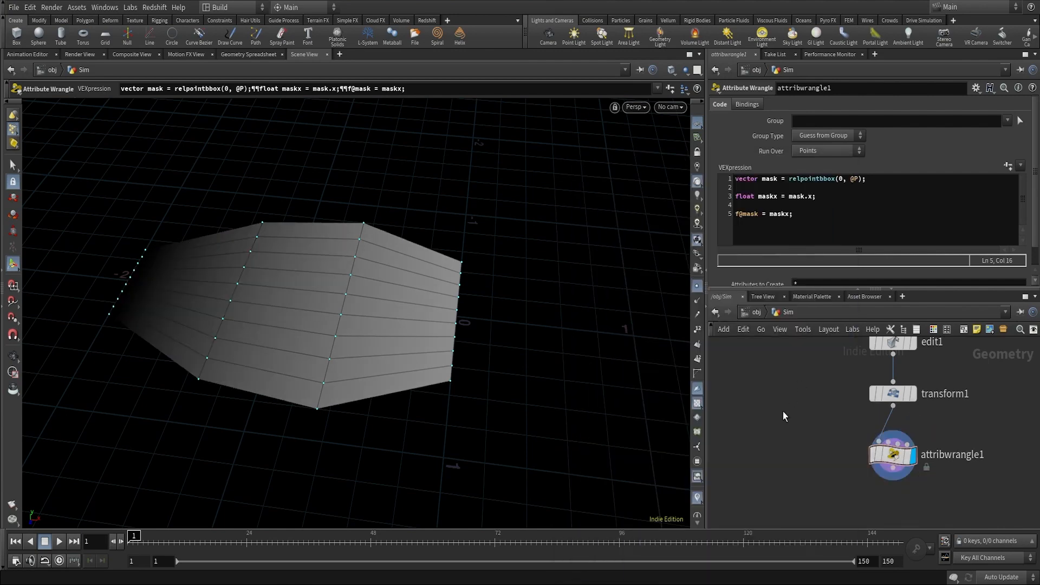
{"action": "key", "text": "Escape"}
{"action": "left_click_drag", "start_coordinate": [402, 322], "coordinate": [440, 337]}
{"action": "key", "text": "Return"}
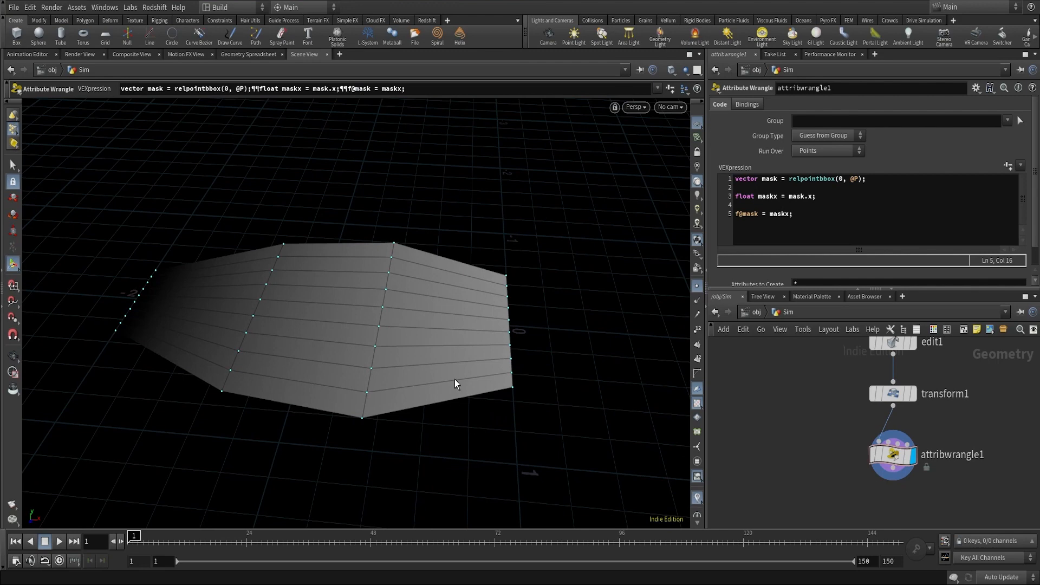
Change the mask visualizer's type to Marker and inspect the mask values at the petal's points.
{"action": "left_click", "coordinate": [697, 497]}
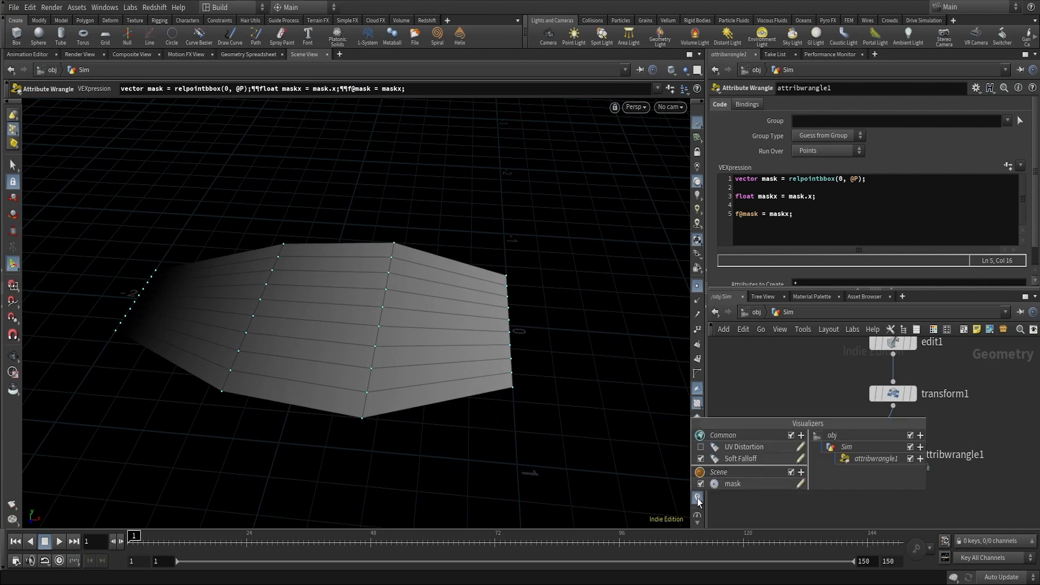
{"action": "left_click", "coordinate": [801, 485]}
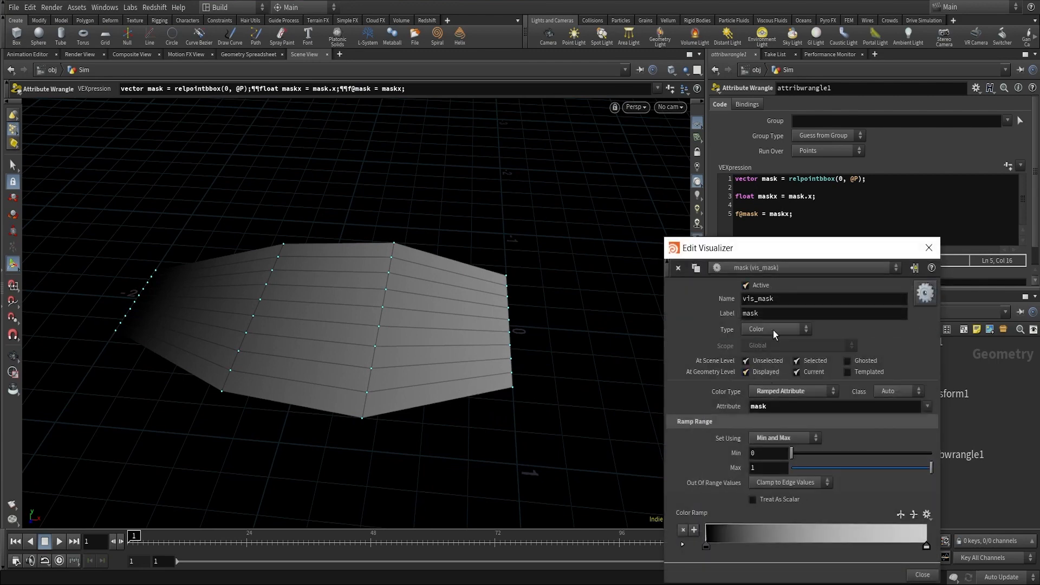
{"action": "left_click", "coordinate": [779, 331]}
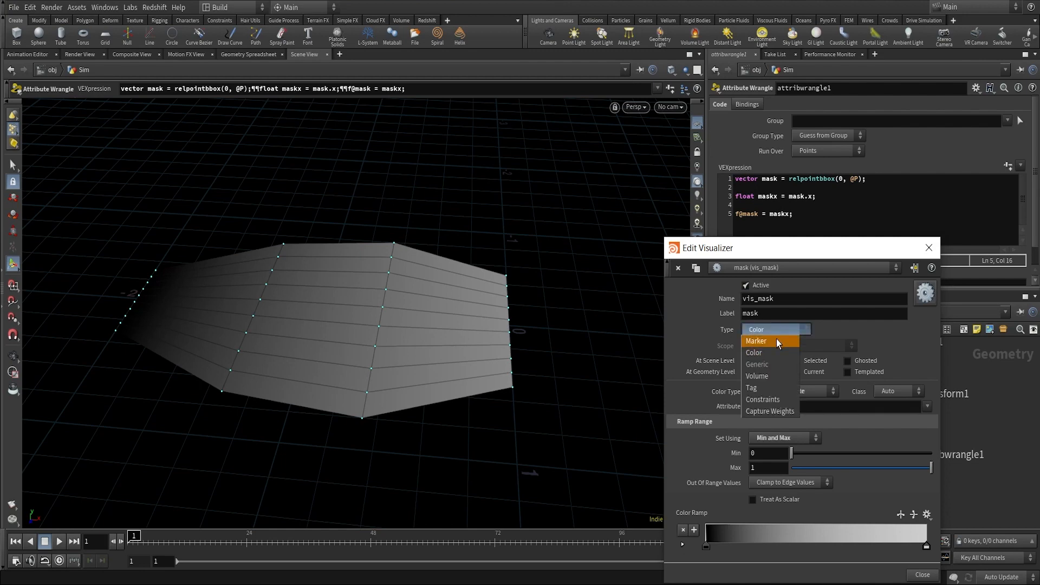
{"action": "left_click", "coordinate": [777, 341]}
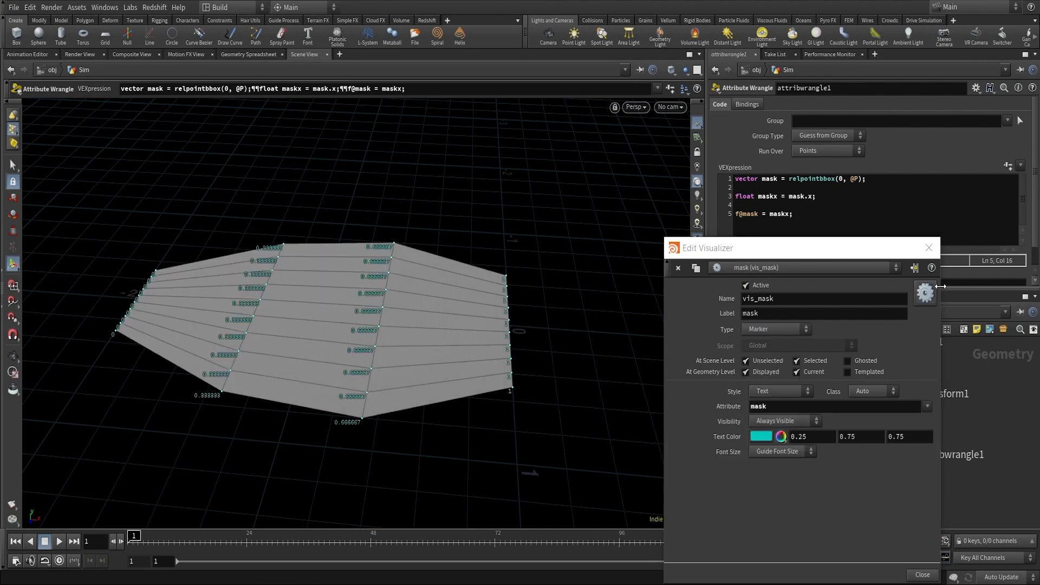
{"action": "left_click", "coordinate": [928, 248]}
{"action": "right_click_drag", "start_coordinate": [517, 320], "coordinate": [548, 259], "text": "alt"}
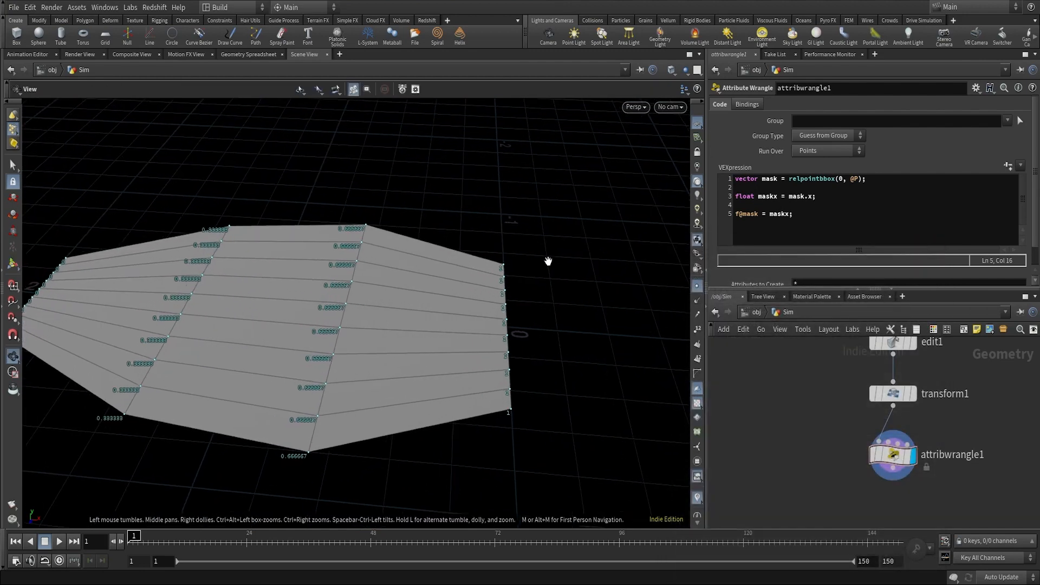
{"action": "middle_click_drag", "start_coordinate": [172, 298], "coordinate": [253, 295], "text": "alt"}
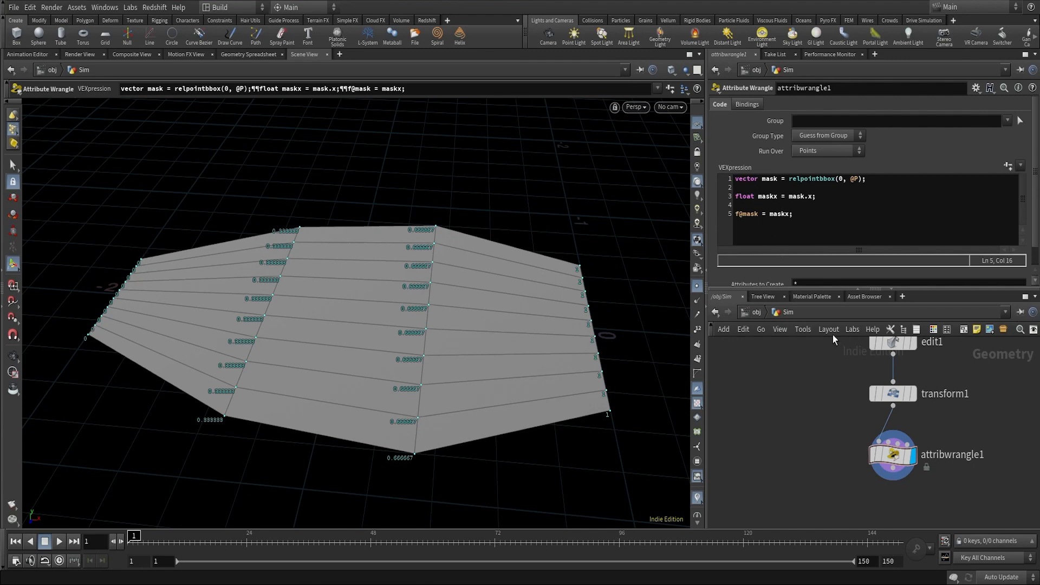
Invert the mask in the attribwrangle1 code by changing the last line to f@mask = 1-maskx;.
{"action": "left_click", "coordinate": [883, 456]}
{"action": "left_click", "coordinate": [768, 215]}
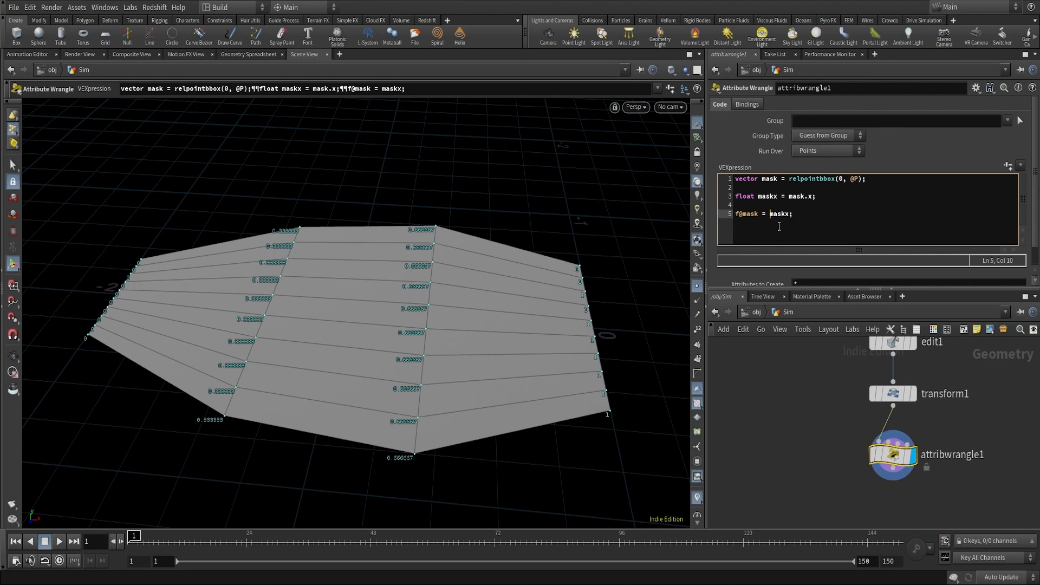
{"action": "type", "text": "1-"}
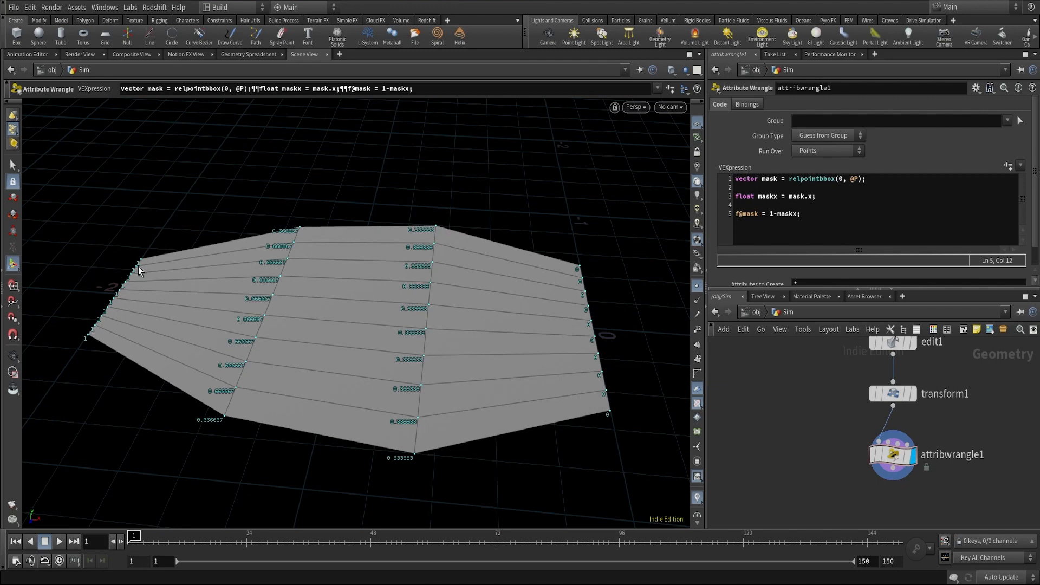
Set the mask visualizer's type to Color and its color type to Ramped Attribute.
{"action": "left_click", "coordinate": [697, 498]}
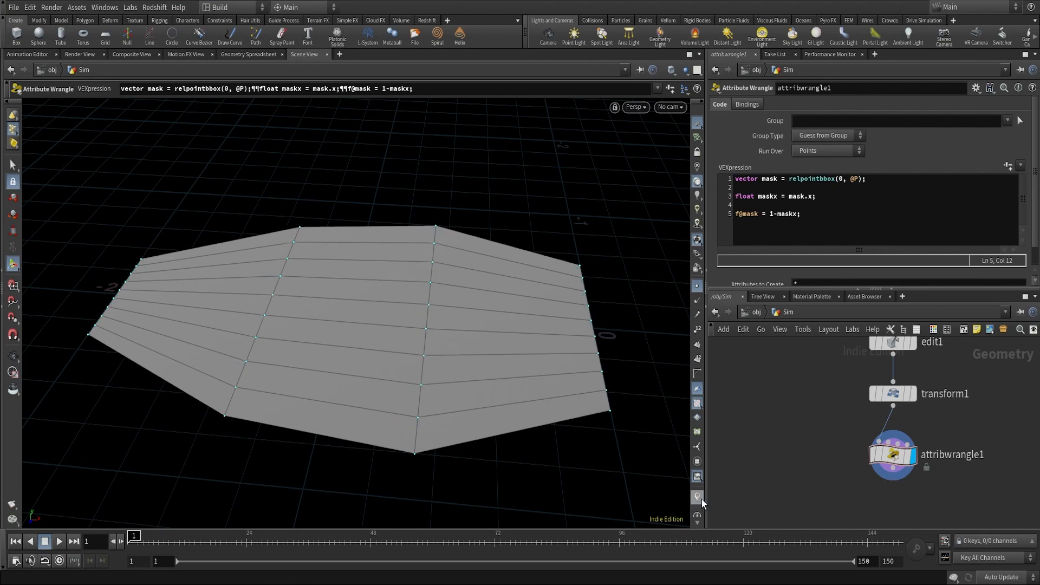
{"action": "middle_click_drag", "start_coordinate": [905, 481], "coordinate": [870, 427]}
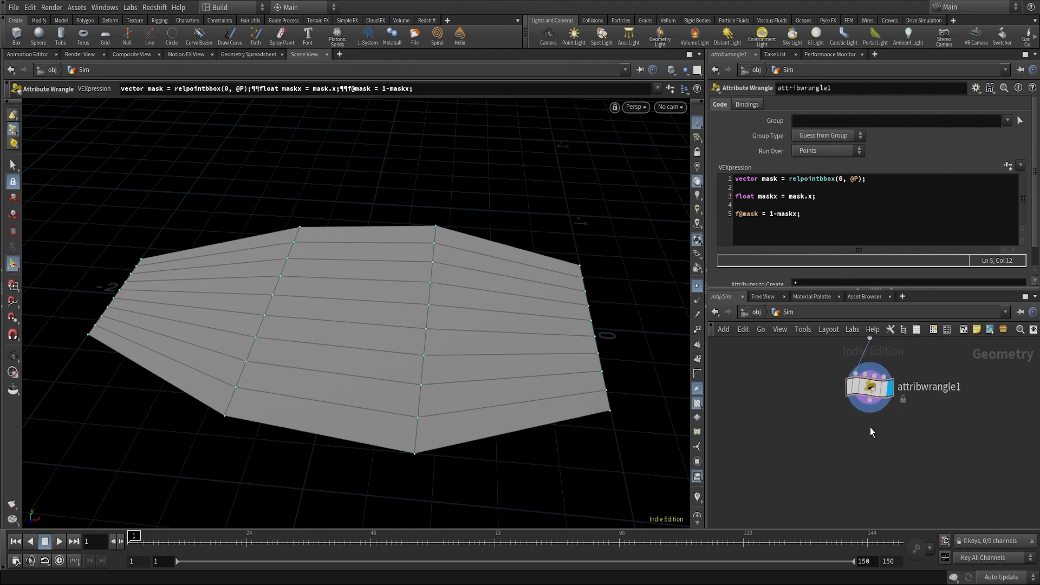
{"action": "left_click", "coordinate": [699, 499]}
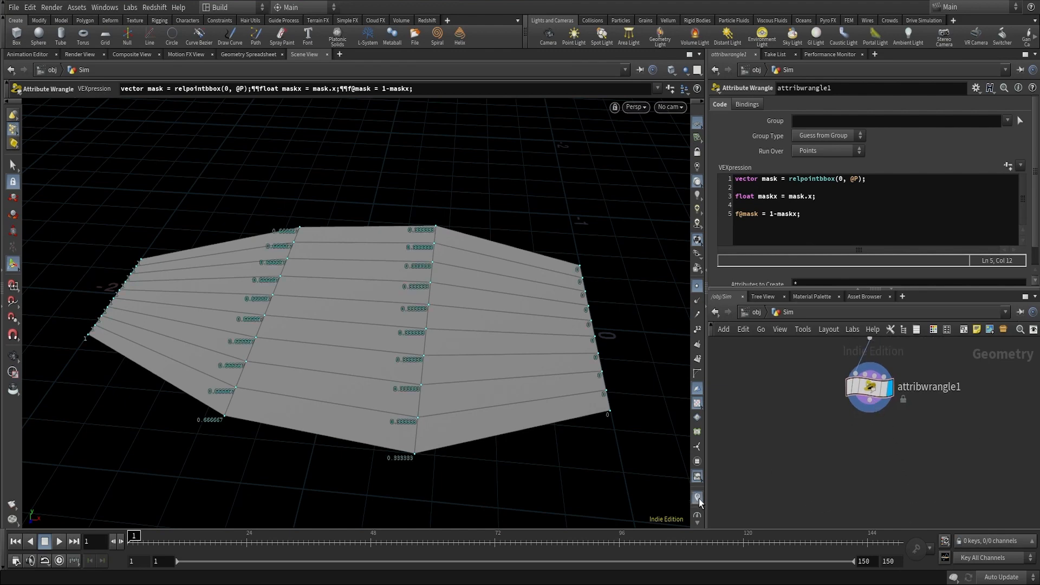
{"action": "right_click", "coordinate": [699, 499]}
{"action": "left_click", "coordinate": [801, 484]}
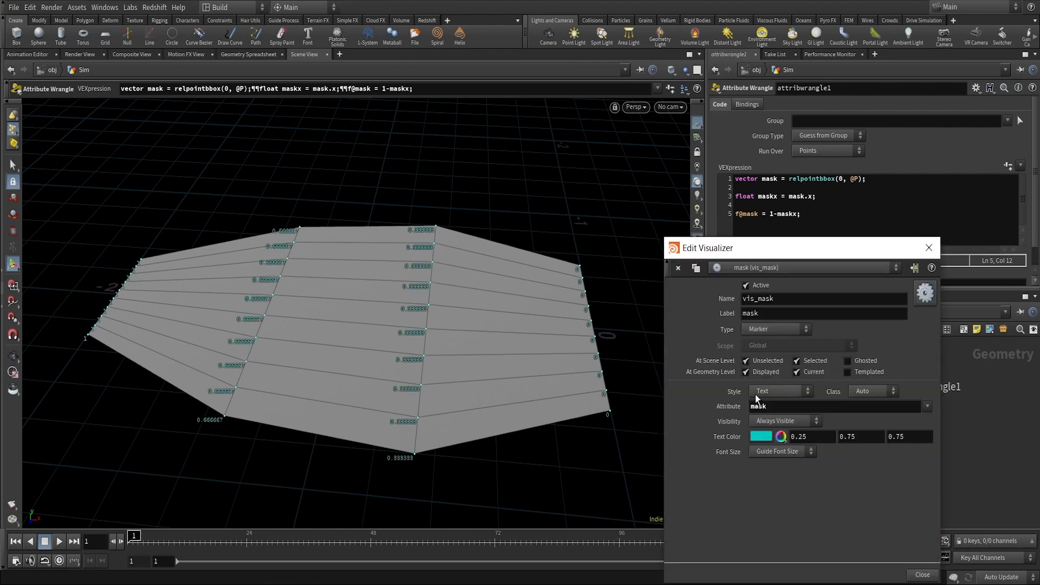
{"action": "left_click", "coordinate": [771, 331]}
{"action": "left_click", "coordinate": [768, 344]}
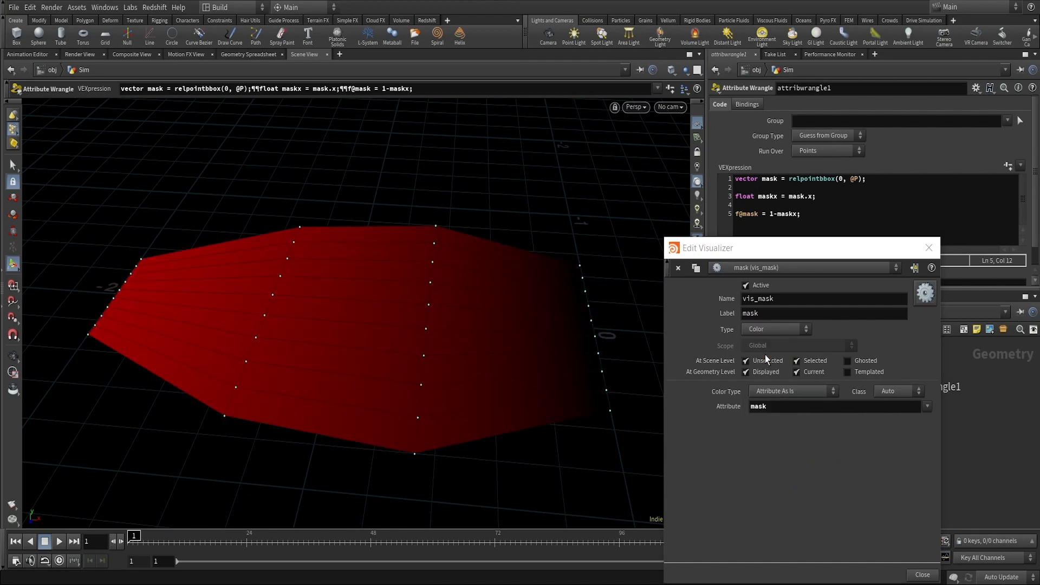
{"action": "left_click", "coordinate": [799, 391]}
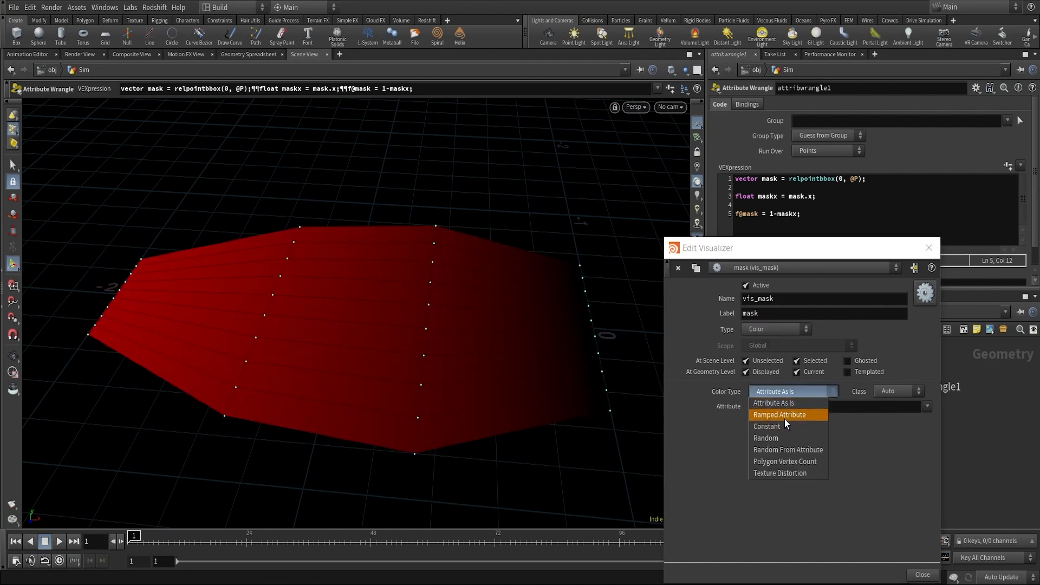
{"action": "left_click", "coordinate": [784, 417]}
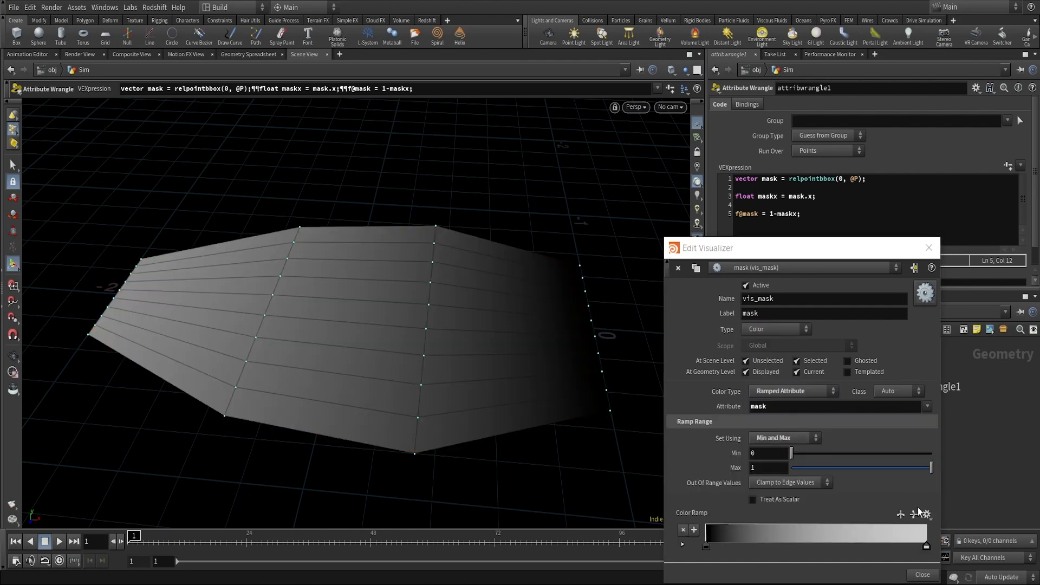
Add a Color node below attribwrangle1, make it the displayed node and turn off the mask visualization in the viewport.
{"action": "left_click", "coordinate": [928, 248]}
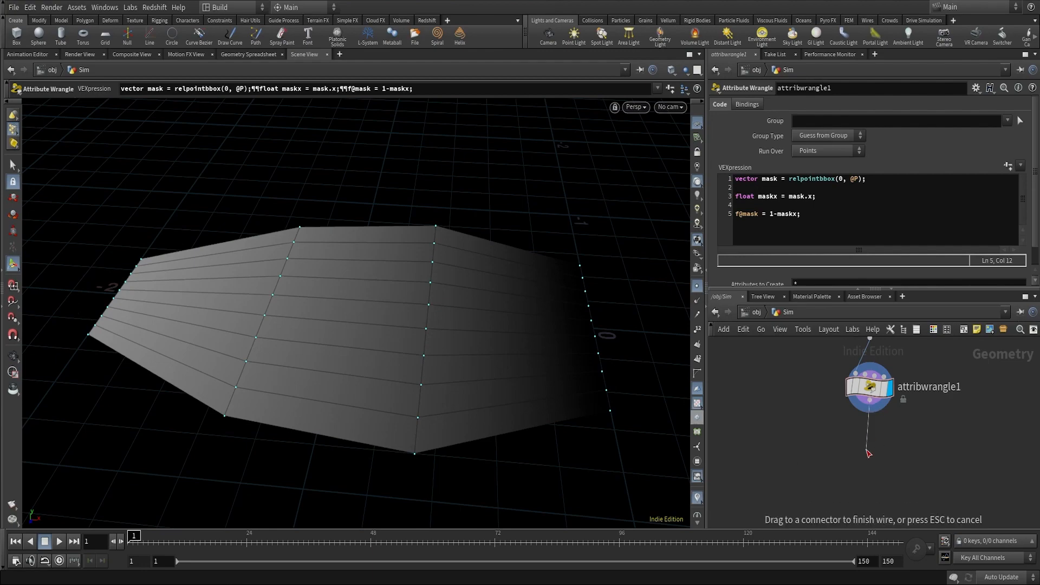
{"action": "key", "text": "Tab"}
{"action": "type", "text": "col"}
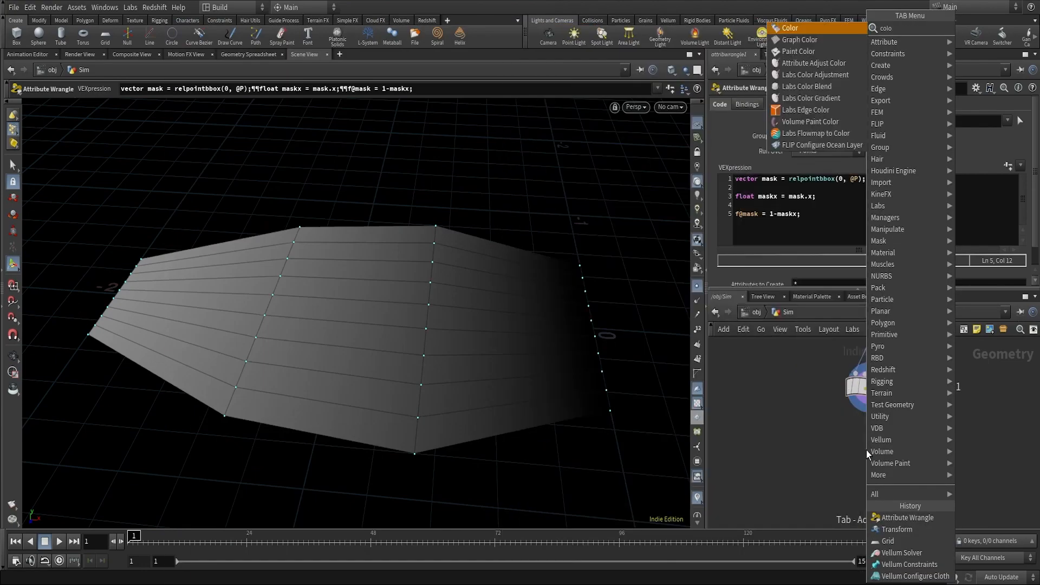
{"action": "key", "text": "Return"}
{"action": "left_click", "coordinate": [892, 422]}
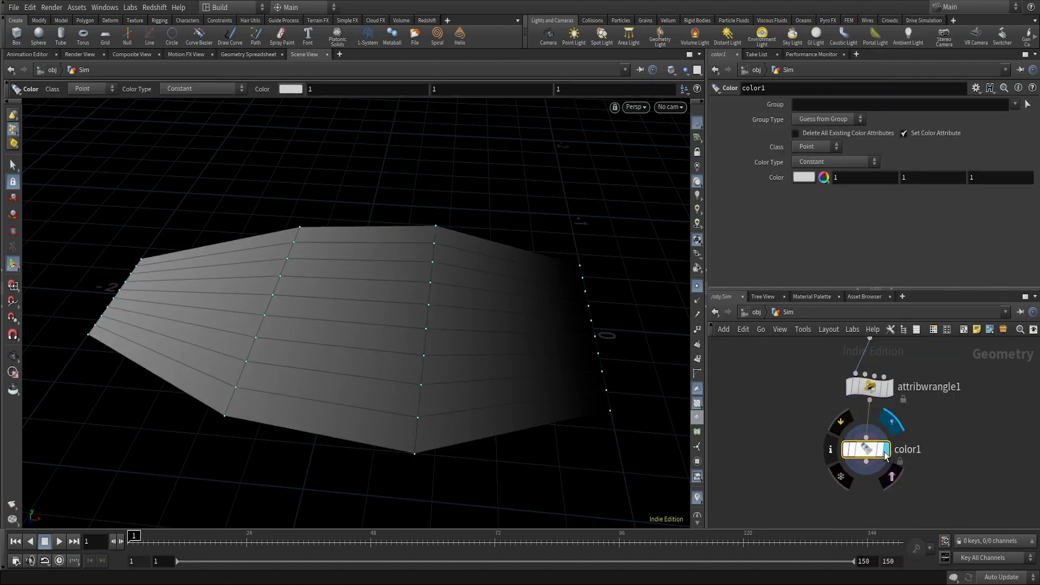
{"action": "left_click_drag", "start_coordinate": [873, 450], "coordinate": [876, 440]}
{"action": "left_click", "coordinate": [698, 496]}
Set color1's color type to Ramp from Attribute, driven by the mask attribute.
{"action": "left_click", "coordinate": [836, 162]}
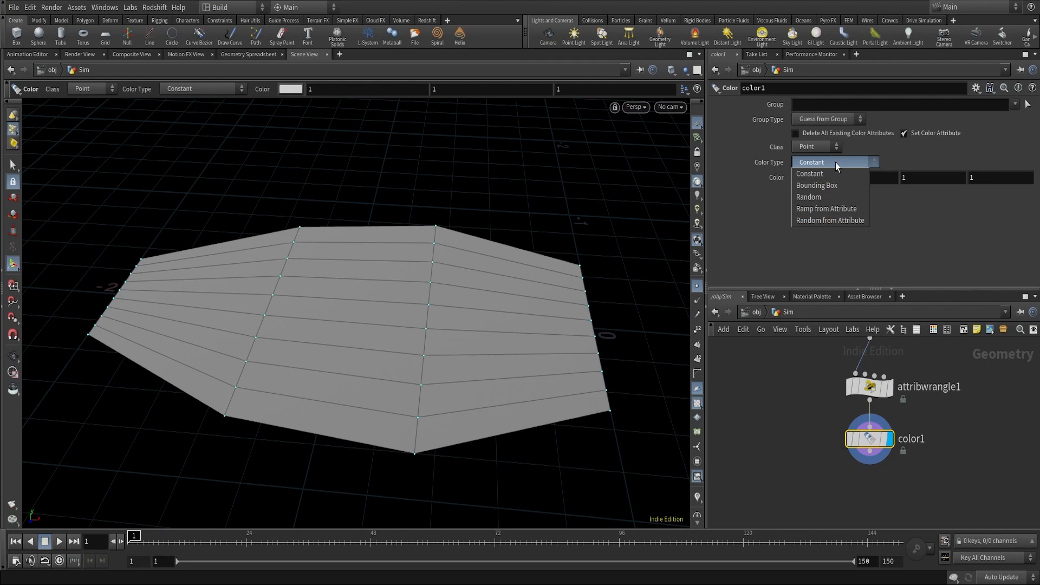
{"action": "left_click", "coordinate": [829, 209]}
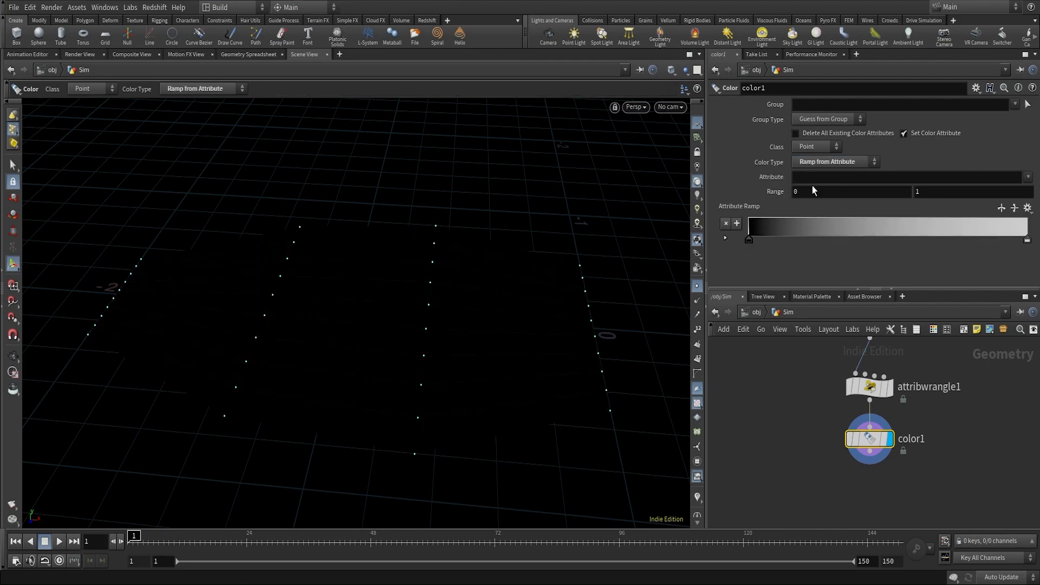
{"action": "left_click", "coordinate": [1027, 177]}
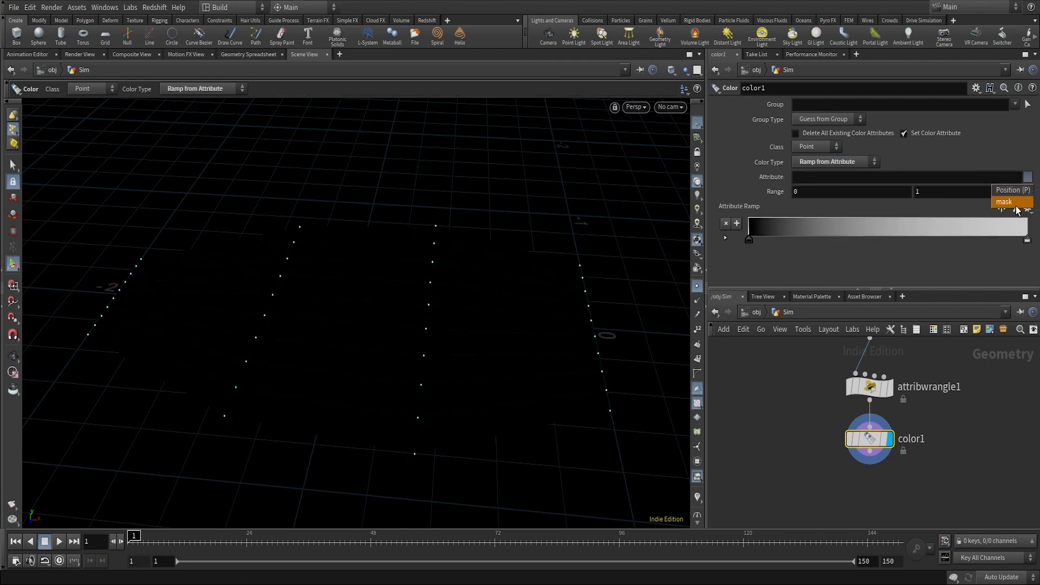
{"action": "left_click", "coordinate": [1013, 203]}
{"action": "key", "text": "Escape"}
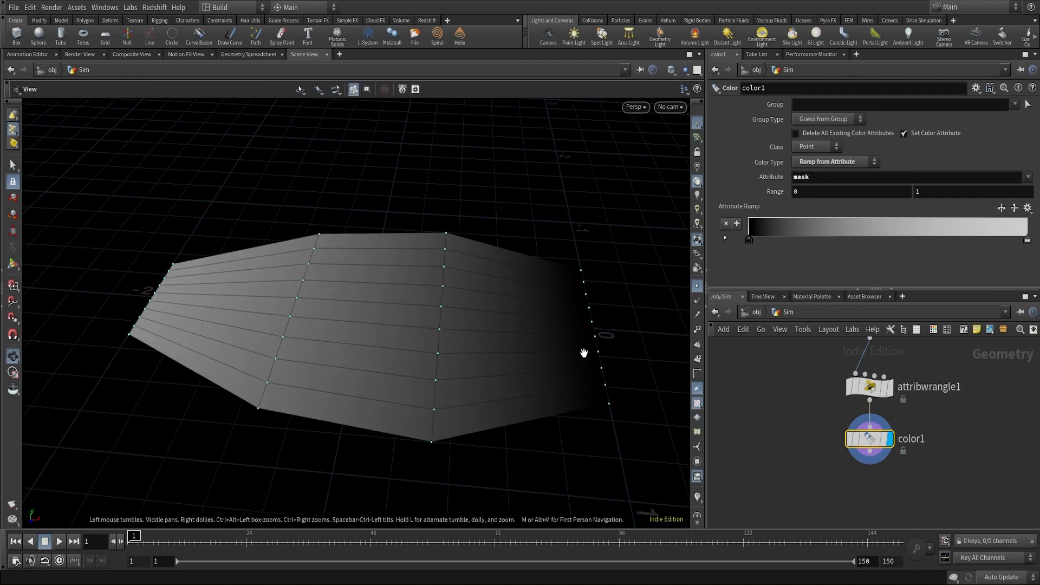
{"action": "key", "text": "Return"}
Change the black starting point of color1's attribute ramp to purple (7F00FF).
{"action": "double_click", "coordinate": [749, 239]}
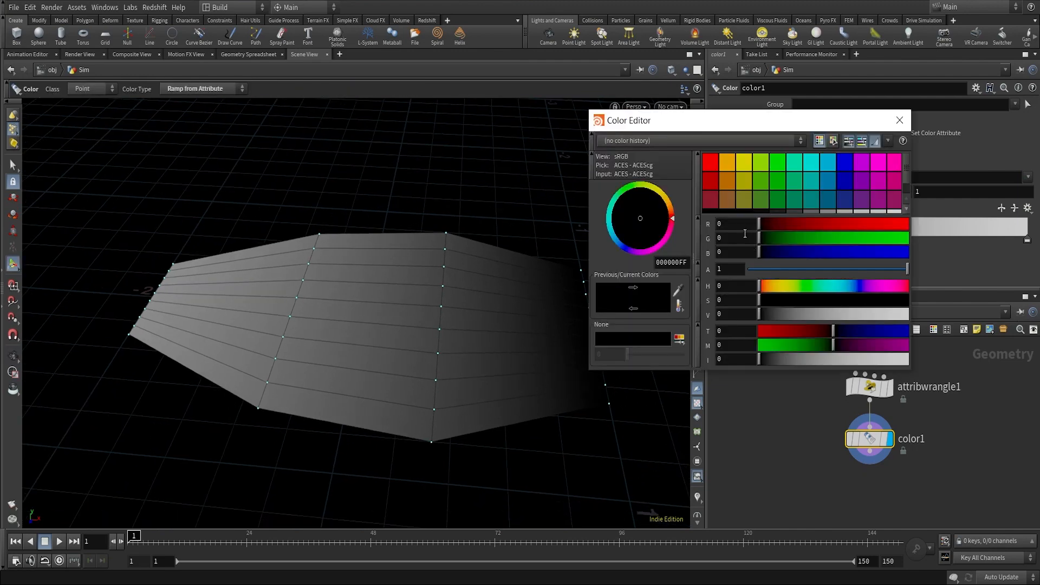
{"action": "left_click", "coordinate": [863, 167]}
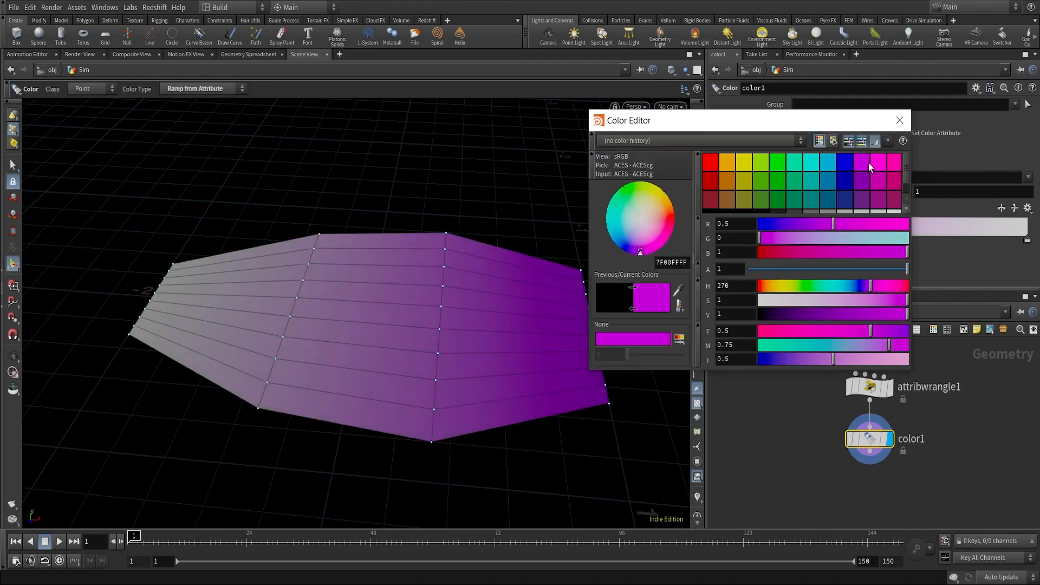
{"action": "left_click", "coordinate": [899, 121]}
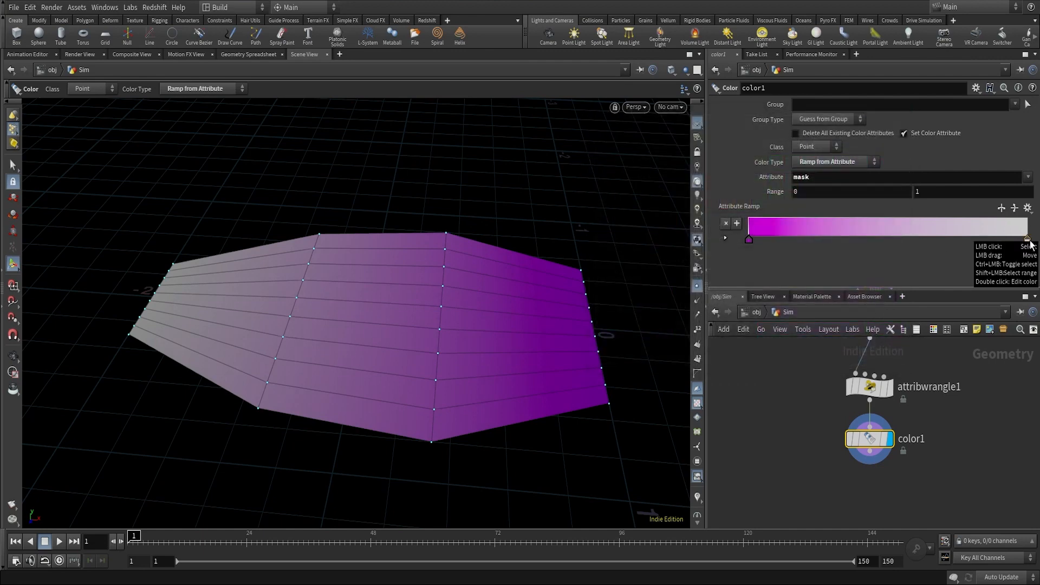
Add a ramp point between purple and white and color it orange, with hue 30 and saturation about 0.8.
{"action": "left_click", "coordinate": [920, 236]}
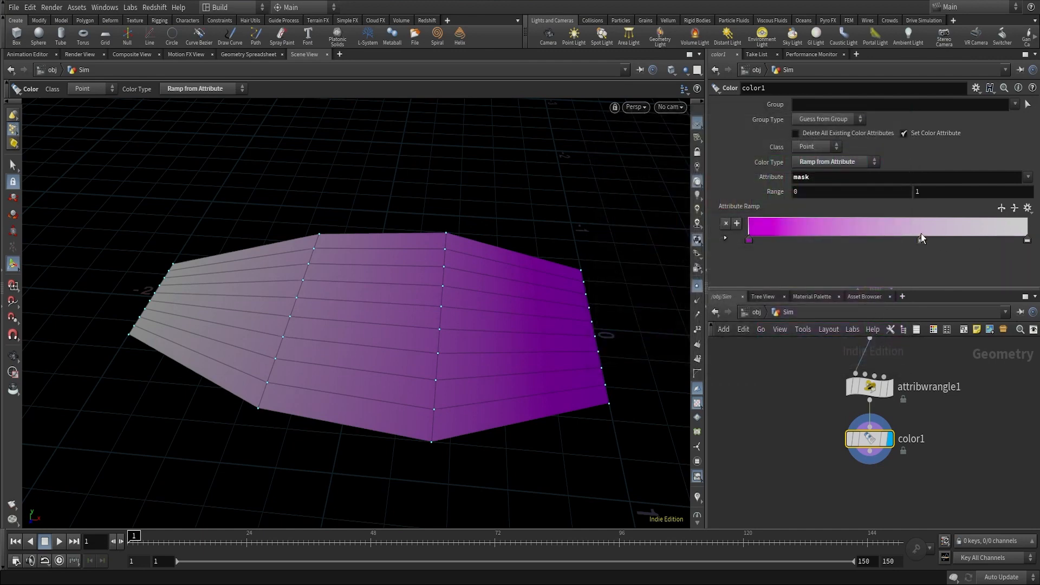
{"action": "double_click", "coordinate": [921, 237]}
{"action": "left_click", "coordinate": [727, 161]}
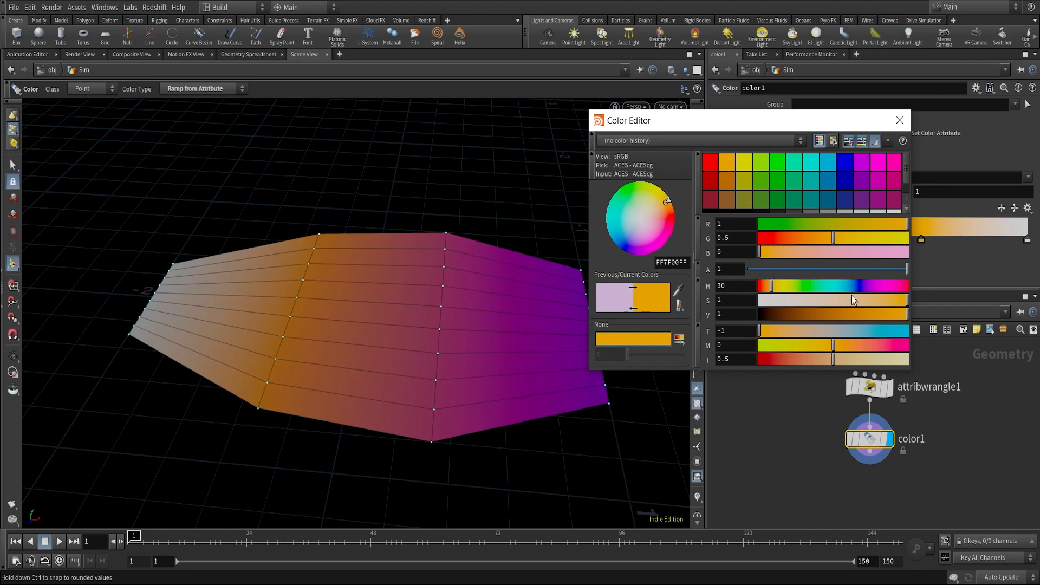
{"action": "left_click_drag", "start_coordinate": [852, 299], "coordinate": [878, 300]}
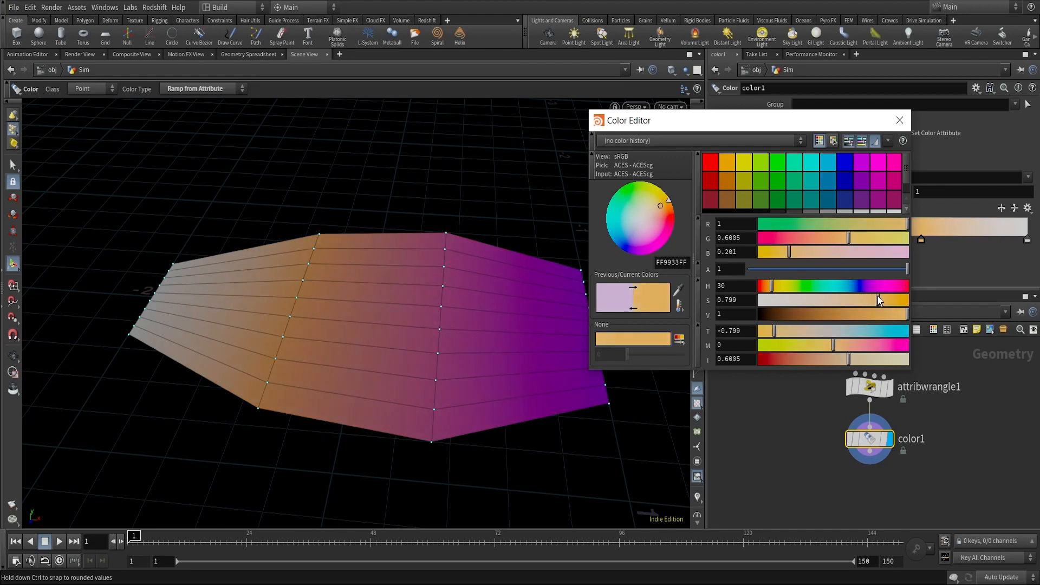
{"action": "left_click", "coordinate": [900, 120]}
Move the purple ramp point about a third along, bring the orange point close behind it, and raise the orange's saturation.
{"action": "left_click_drag", "start_coordinate": [750, 238], "coordinate": [847, 239]}
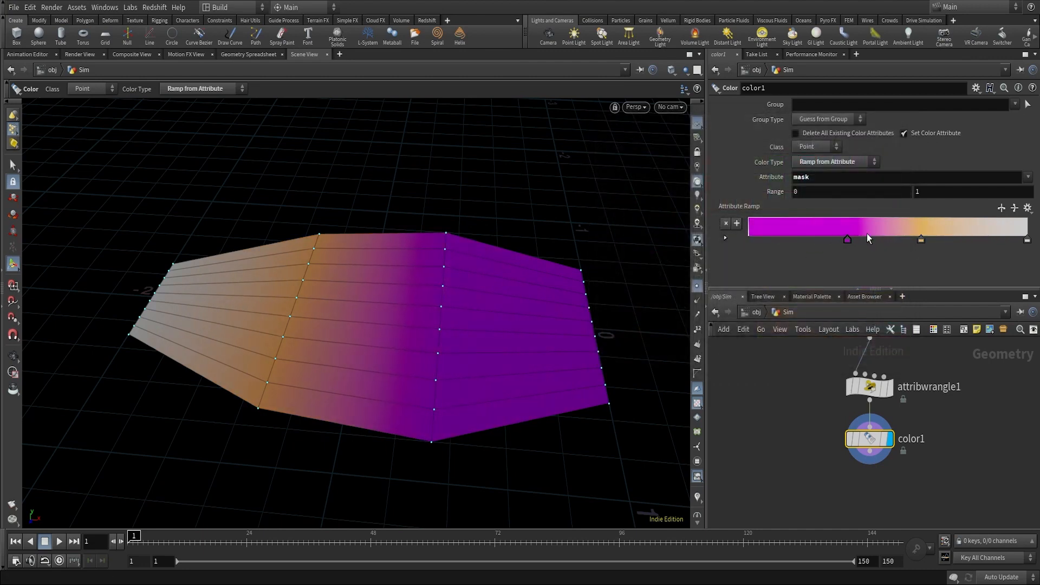
{"action": "left_click_drag", "start_coordinate": [921, 239], "coordinate": [859, 239]}
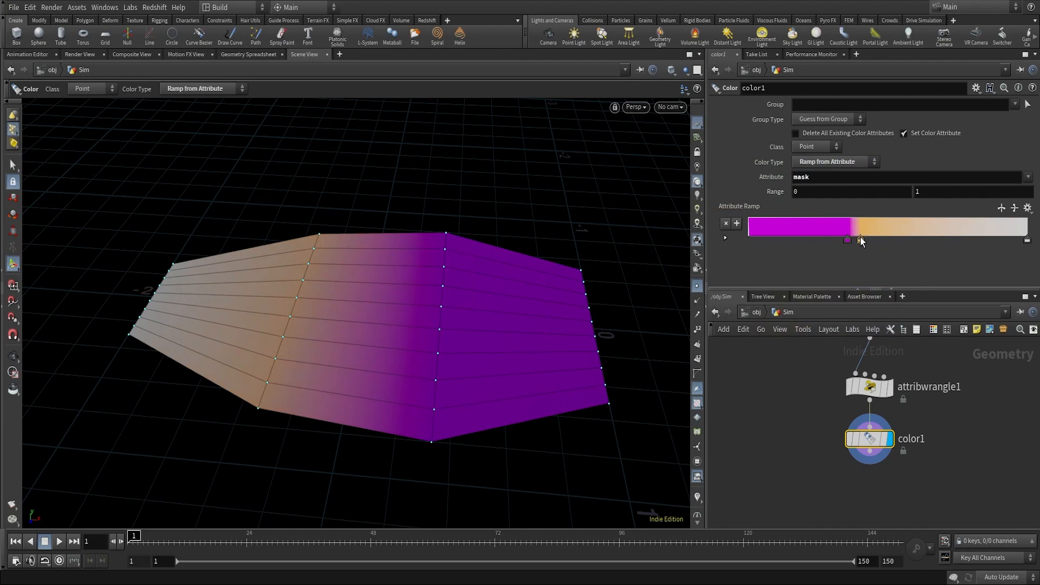
{"action": "double_click", "coordinate": [858, 240]}
{"action": "mouse_move", "coordinate": [881, 306]}
{"action": "left_mouse_down"}
{"action": "mouse_move", "coordinate": [871, 314]}
{"action": "mouse_move", "coordinate": [898, 301]}
{"action": "left_mouse_up"}
{"action": "left_click", "coordinate": [899, 119]}
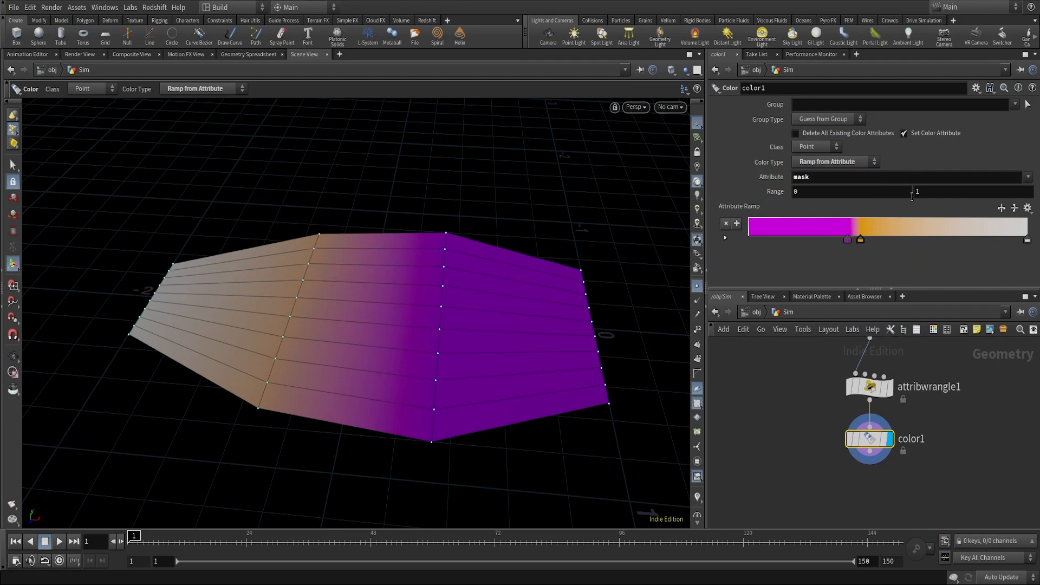
Add two ramp points, near the middle and toward the white end, raising their orange saturation, the middle one to about 0.91.
{"action": "left_click", "coordinate": [914, 230]}
{"action": "double_click", "coordinate": [892, 241]}
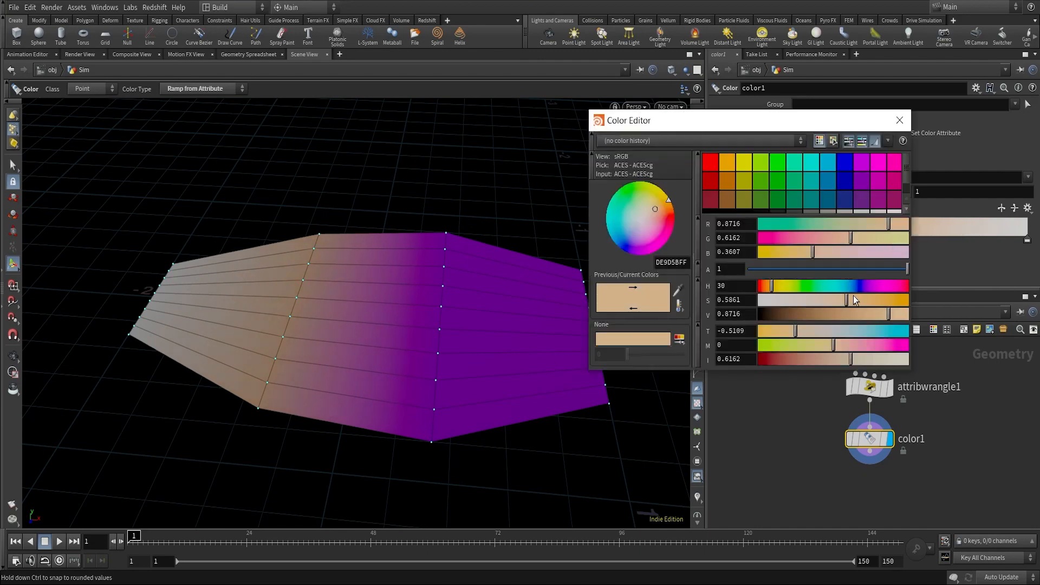
{"action": "left_click_drag", "start_coordinate": [853, 297], "coordinate": [894, 299]}
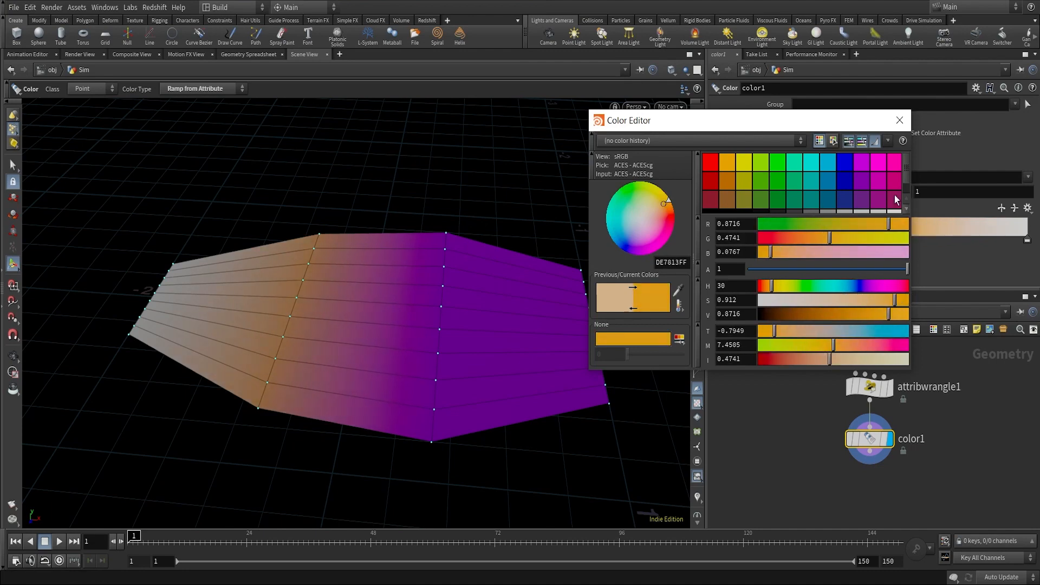
{"action": "left_click", "coordinate": [898, 121]}
{"action": "double_click", "coordinate": [977, 234]}
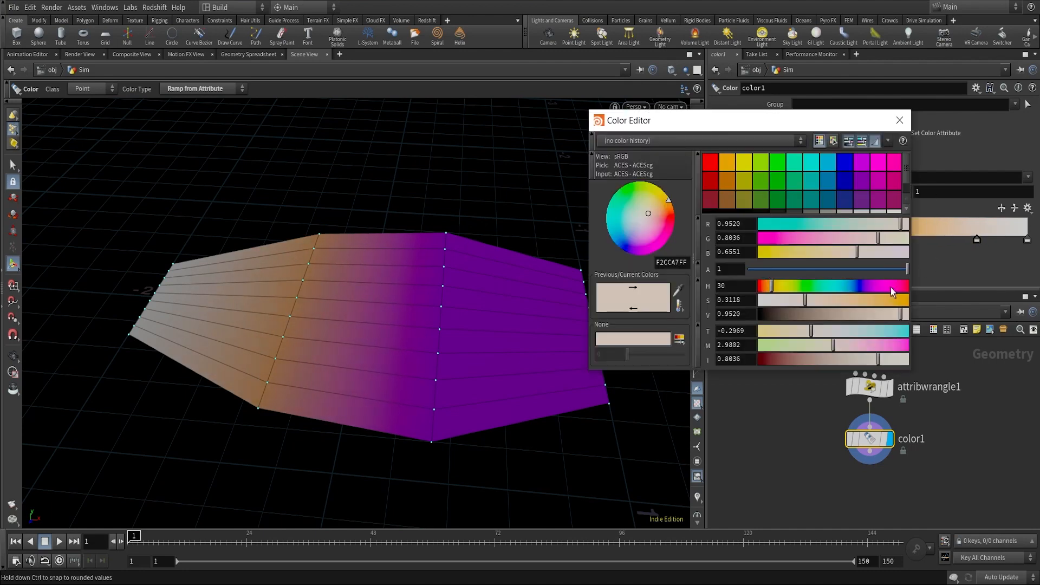
{"action": "left_click_drag", "start_coordinate": [882, 299], "coordinate": [865, 306]}
{"action": "left_click", "coordinate": [899, 121]}
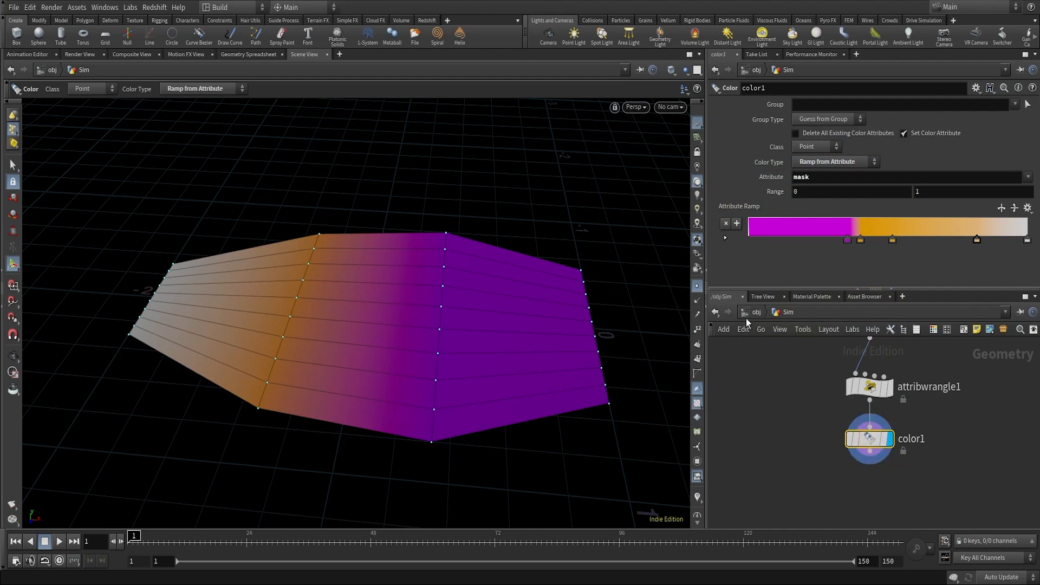
Reduce the purple ramp point's saturation to about 0.715.
{"action": "mouse_move", "coordinate": [417, 291]}
{"action": "right_mouse_down", "text": "alt"}
{"action": "mouse_move", "coordinate": [446, 336]}
{"action": "mouse_move", "coordinate": [487, 326]}
{"action": "right_mouse_up", "text": "alt"}
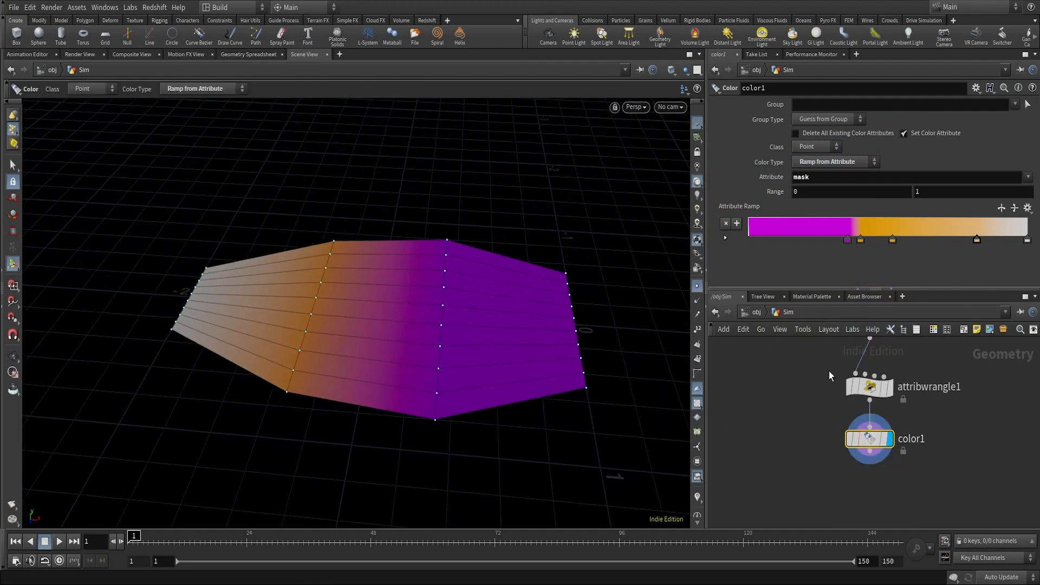
{"action": "double_click", "coordinate": [846, 240]}
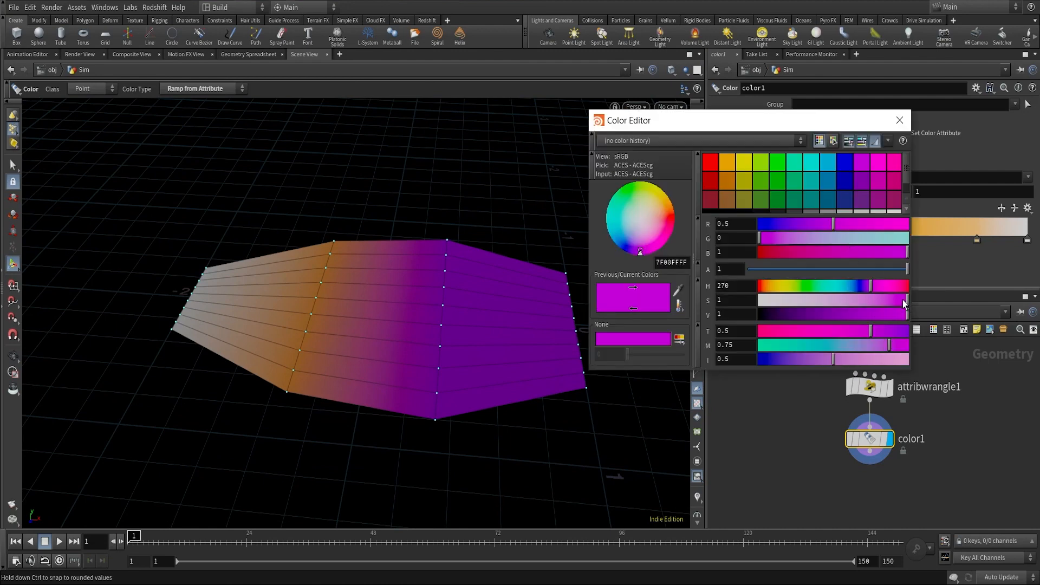
{"action": "left_click_drag", "start_coordinate": [905, 300], "coordinate": [866, 304]}
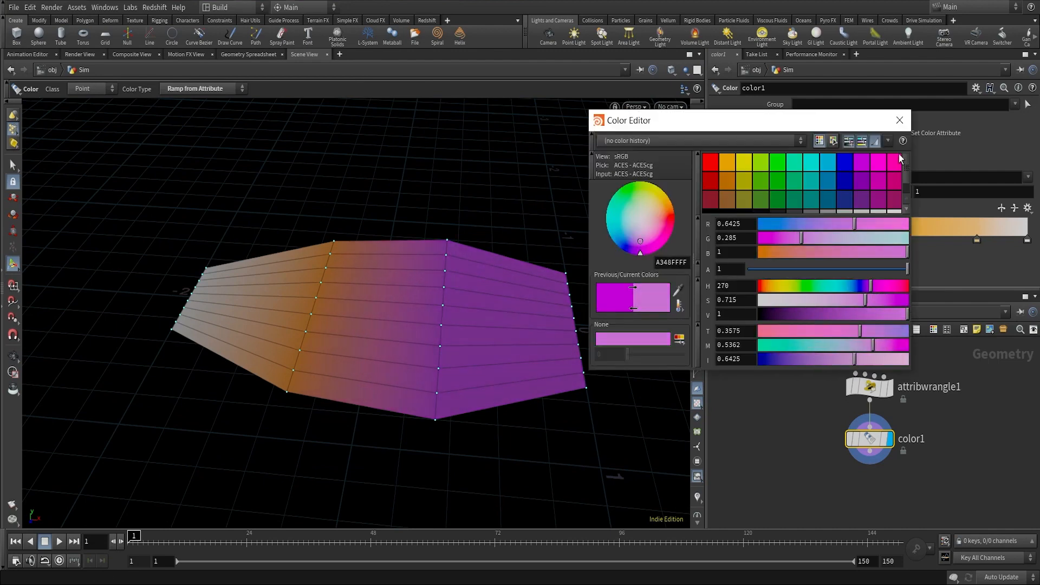
{"action": "left_click", "coordinate": [900, 120]}
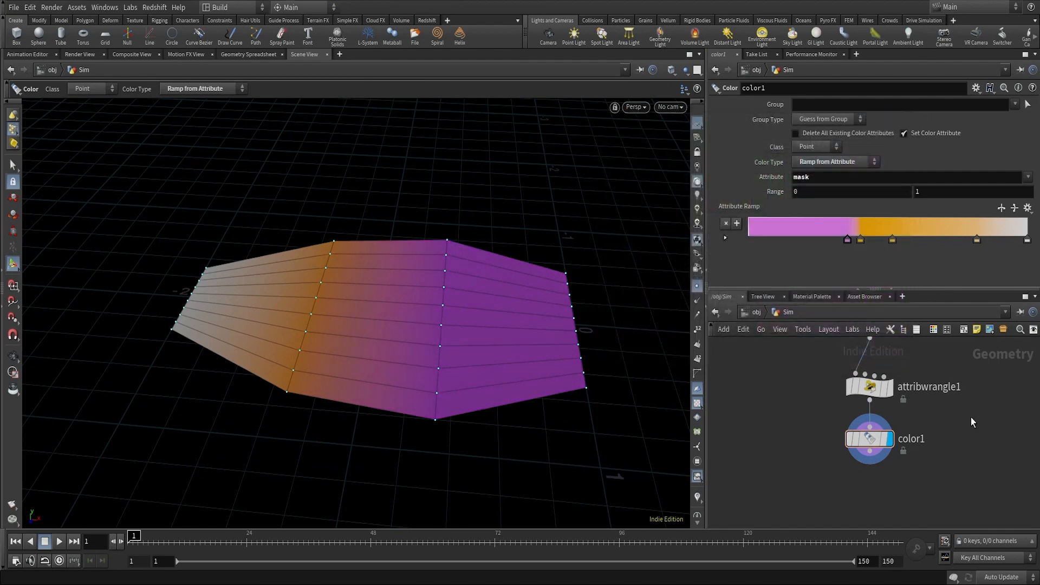
{"action": "middle_click_drag", "start_coordinate": [966, 426], "coordinate": [957, 405]}
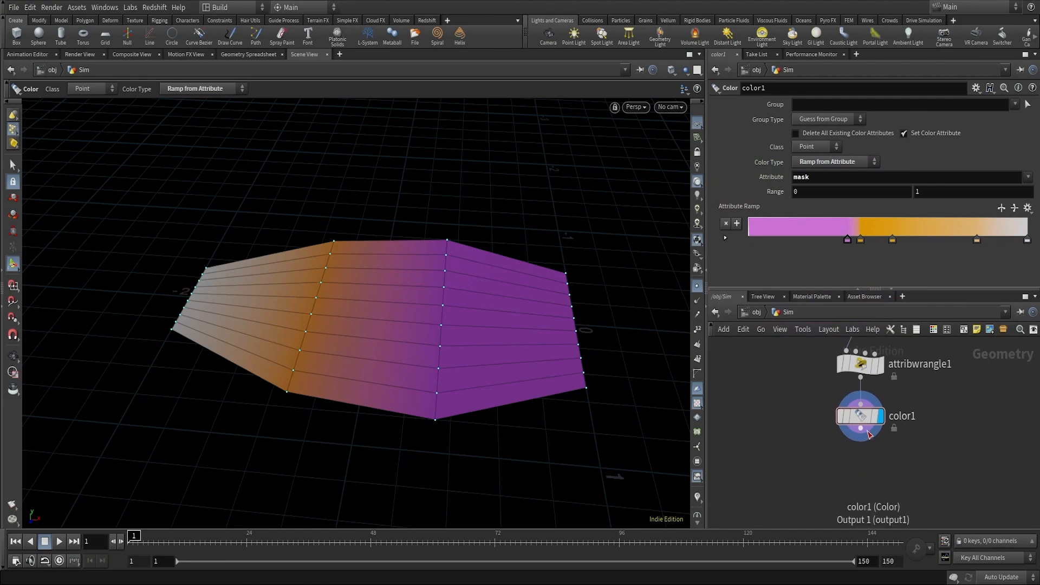
{"action": "left_click_drag", "start_coordinate": [861, 429], "coordinate": [858, 483]}
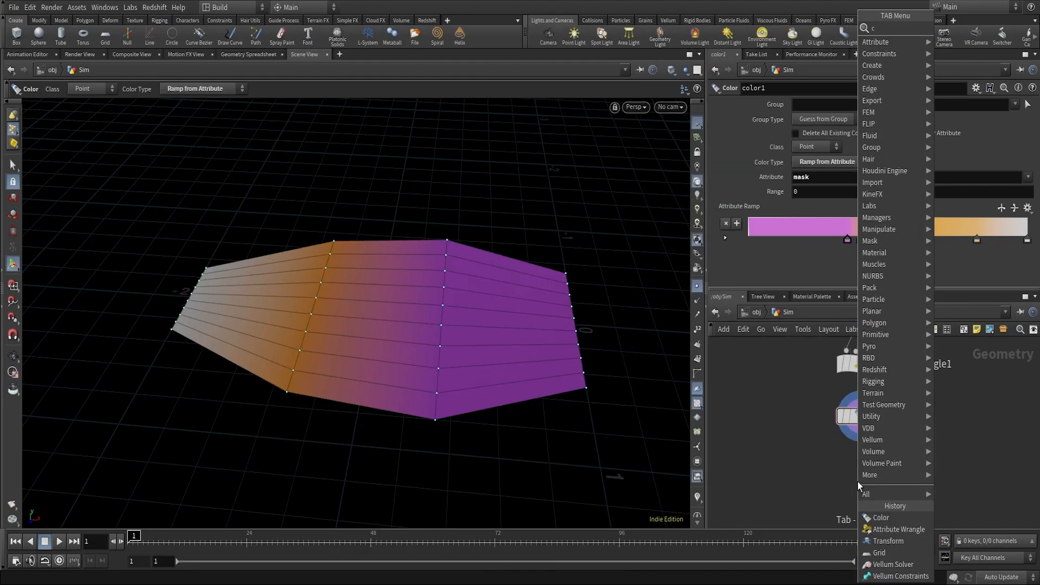
{"action": "type", "text": "colo"}
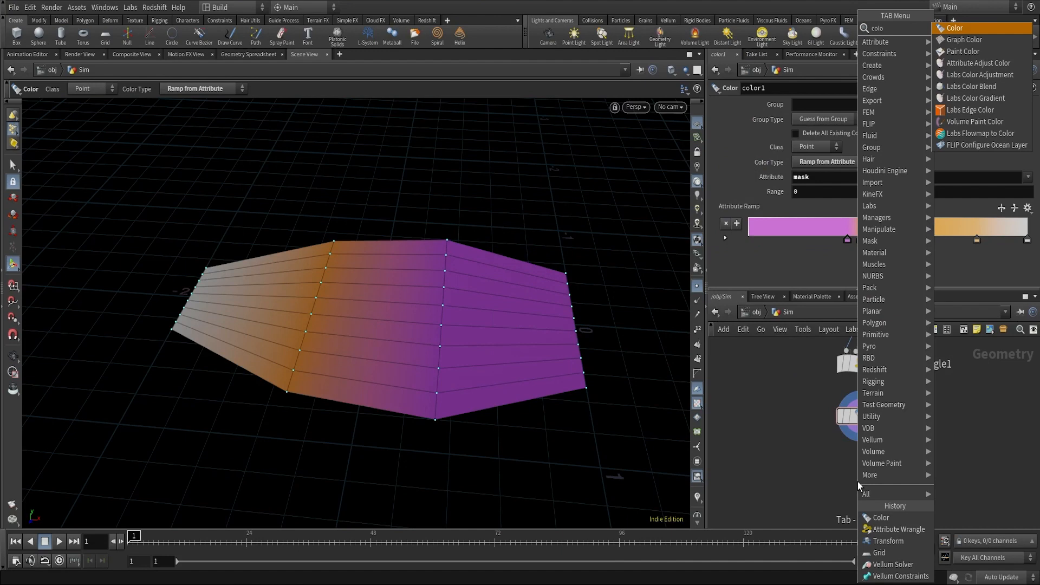
{"action": "left_click", "coordinate": [830, 489]}
Add a Subdivide node after color1, make it the displayed node and set its depth to 2.
{"action": "left_click_drag", "start_coordinate": [861, 432], "coordinate": [854, 493]}
{"action": "type", "text": "subd"}
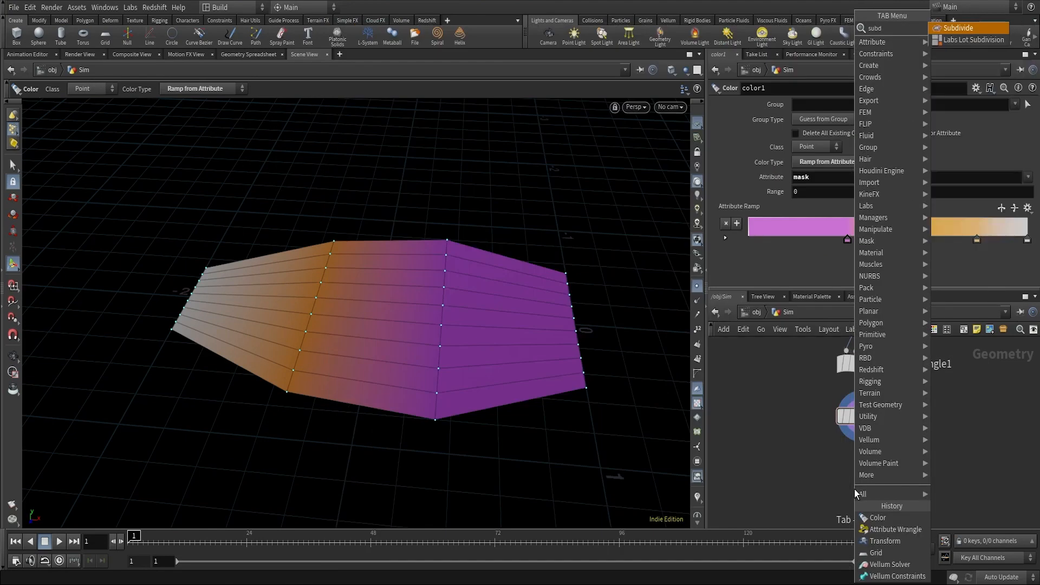
{"action": "key", "text": "Return"}
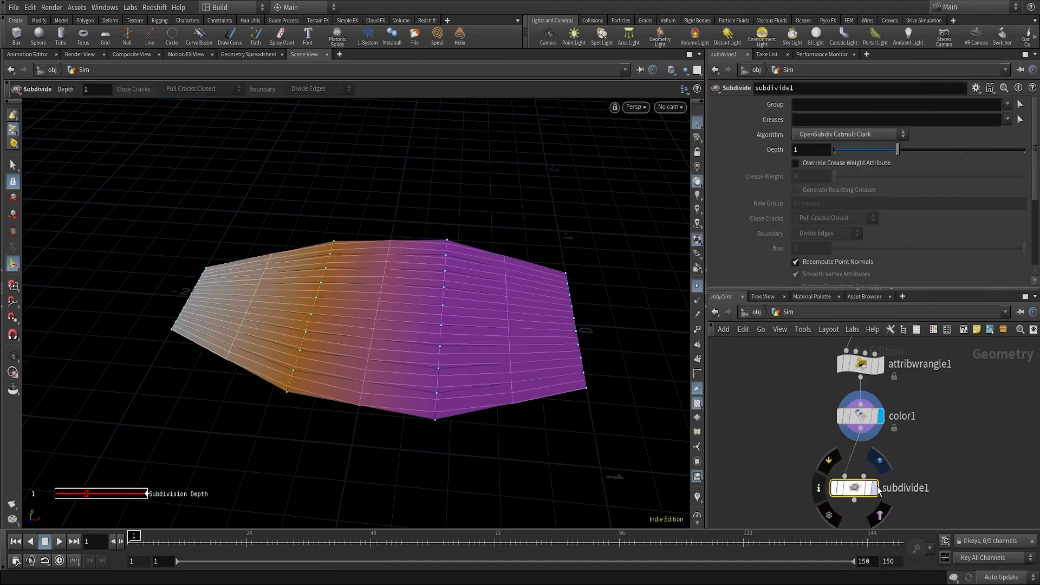
{"action": "left_click", "coordinate": [874, 488]}
{"action": "left_click_drag", "start_coordinate": [860, 489], "coordinate": [861, 476]}
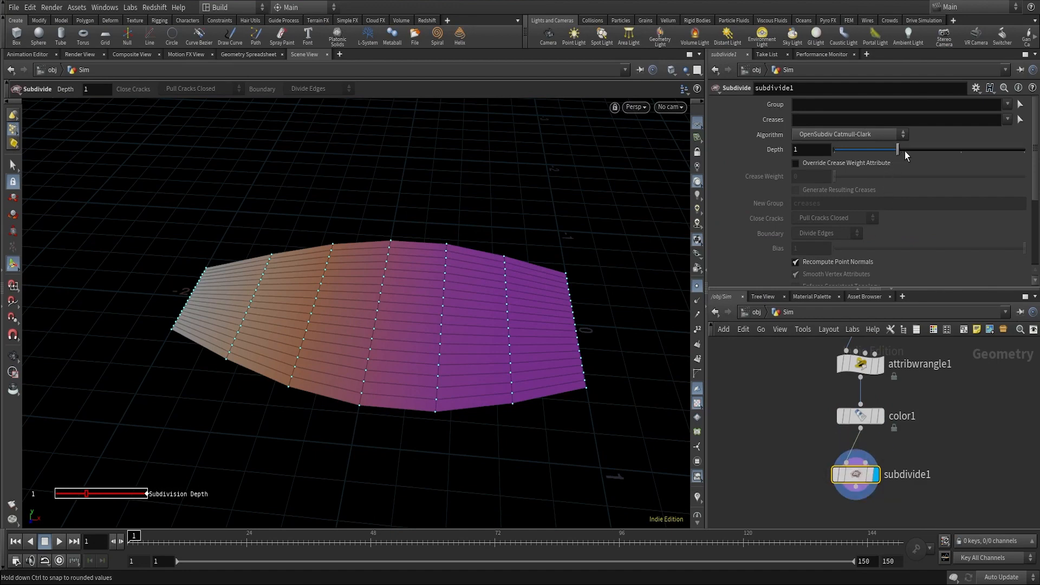
{"action": "left_click_drag", "start_coordinate": [898, 150], "coordinate": [966, 151]}
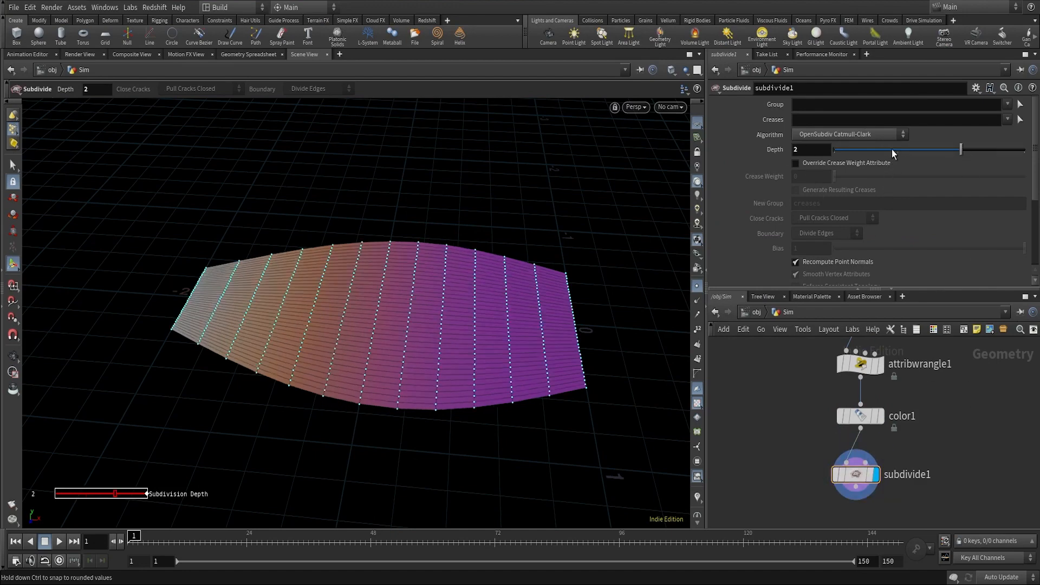
{"action": "scroll", "coordinate": [486, 332], "scroll_direction": "down", "scroll_amount": 1}
Turn off the point display in the viewport and select a lengthwise edge loop near the petal's lower border.
{"action": "left_click", "coordinate": [19, 162]}
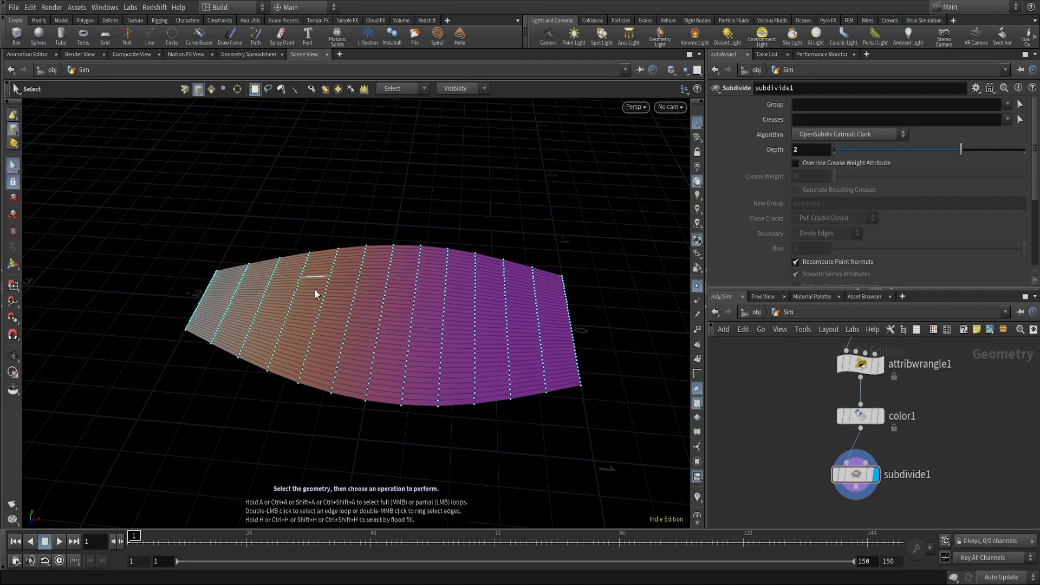
{"action": "left_click", "coordinate": [698, 288]}
{"action": "left_click_drag", "start_coordinate": [469, 325], "coordinate": [413, 350], "text": "alt"}
{"action": "scroll", "coordinate": [388, 342], "scroll_direction": "up", "scroll_amount": 2}
{"action": "scroll", "coordinate": [433, 358], "scroll_direction": "up", "scroll_amount": 2}
{"action": "scroll", "coordinate": [465, 365], "scroll_direction": "down", "scroll_amount": 3}
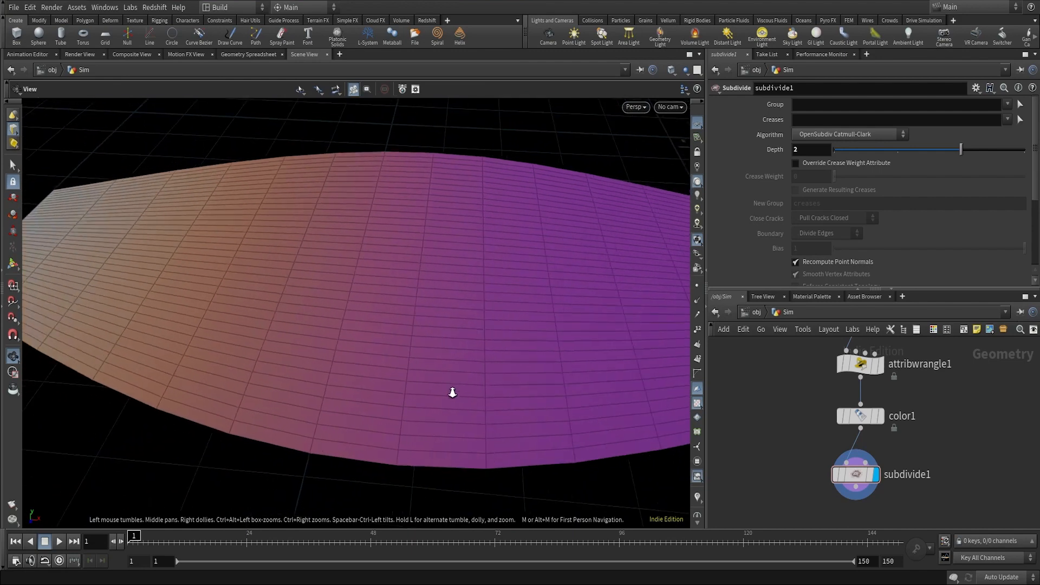
{"action": "key", "text": "s"}
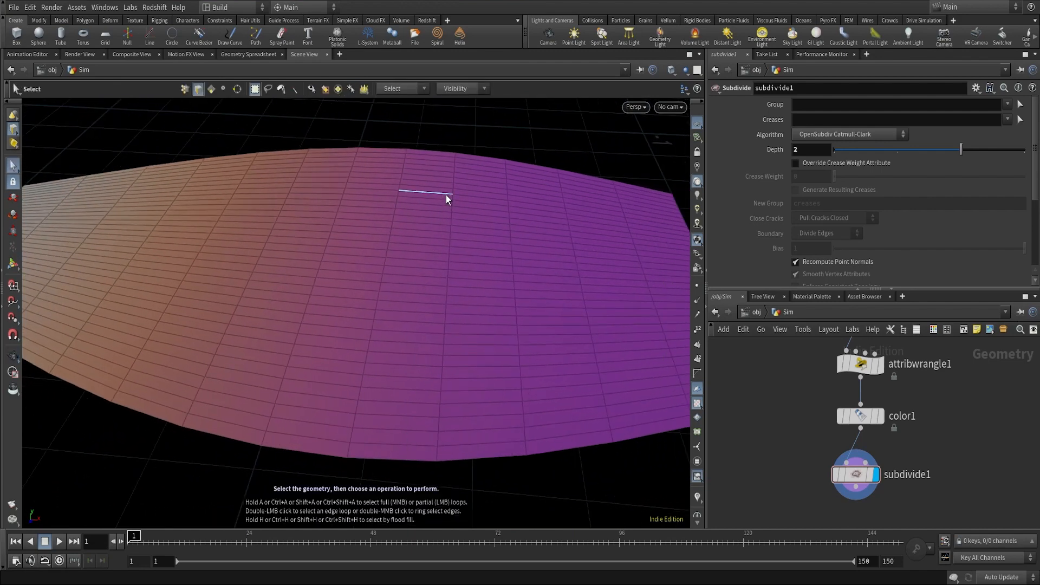
{"action": "double_click", "coordinate": [391, 431]}
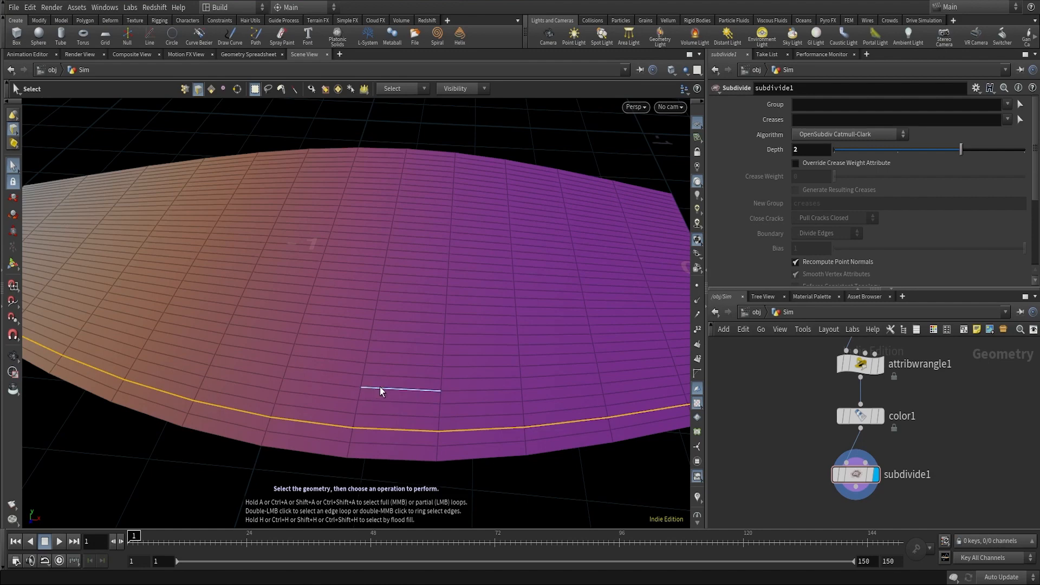
Add further evenly spaced lengthwise edge loops to the selection, working across the petal from the lower border to the upper border.
{"action": "double_click", "coordinate": [379, 386]}
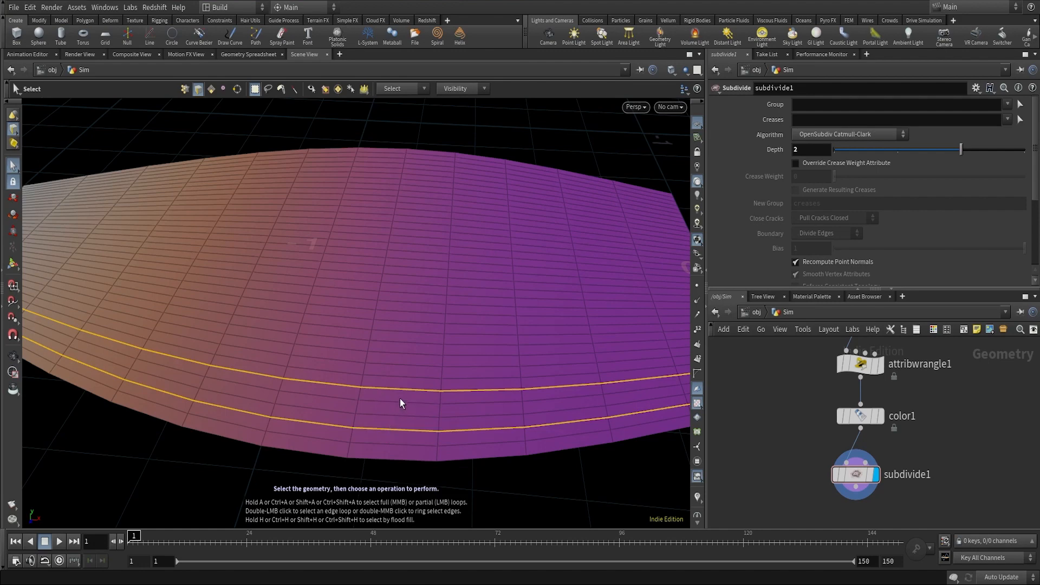
{"action": "double_click", "coordinate": [397, 354], "text": "shift"}
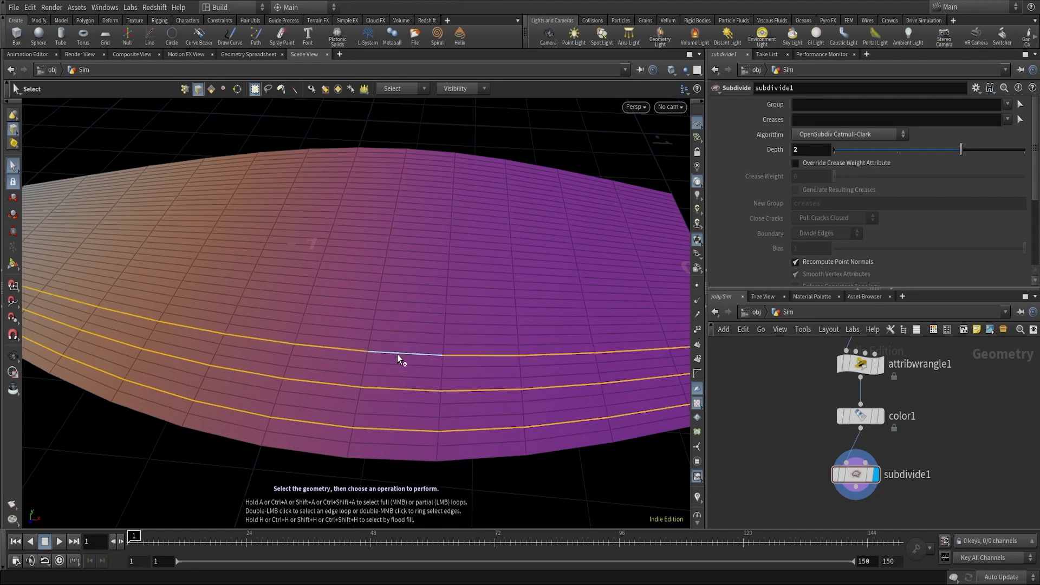
{"action": "double_click", "coordinate": [401, 321], "text": "shift"}
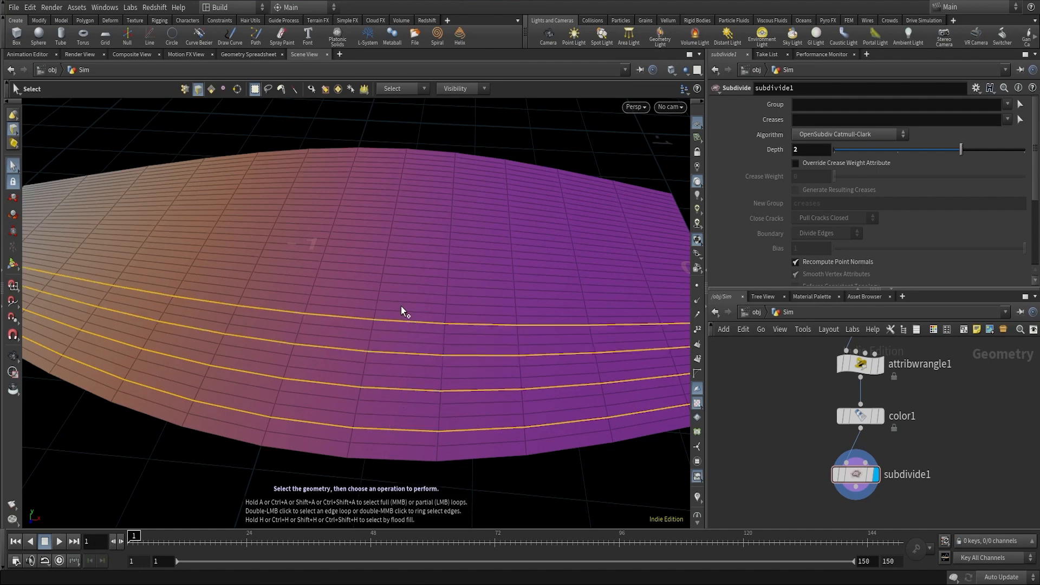
{"action": "double_click", "coordinate": [401, 294], "text": "shift"}
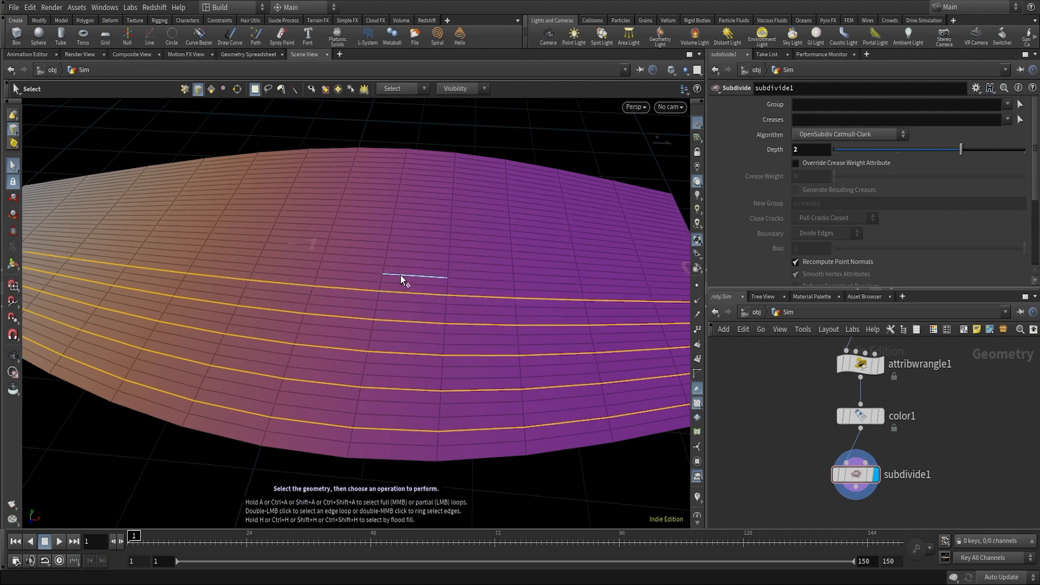
{"action": "double_click", "coordinate": [401, 268], "text": "shift"}
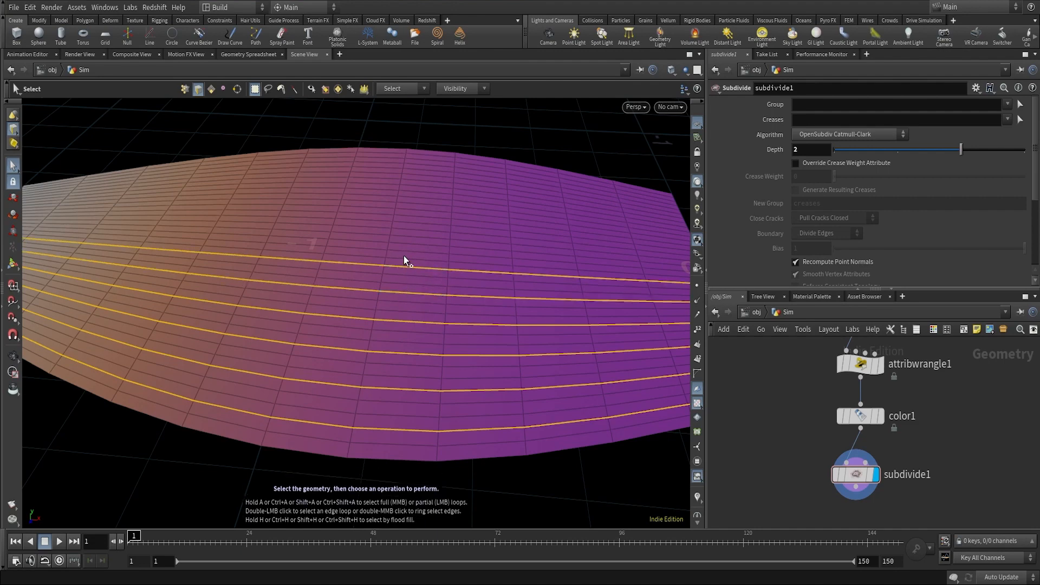
{"action": "double_click", "coordinate": [407, 245], "text": "shift"}
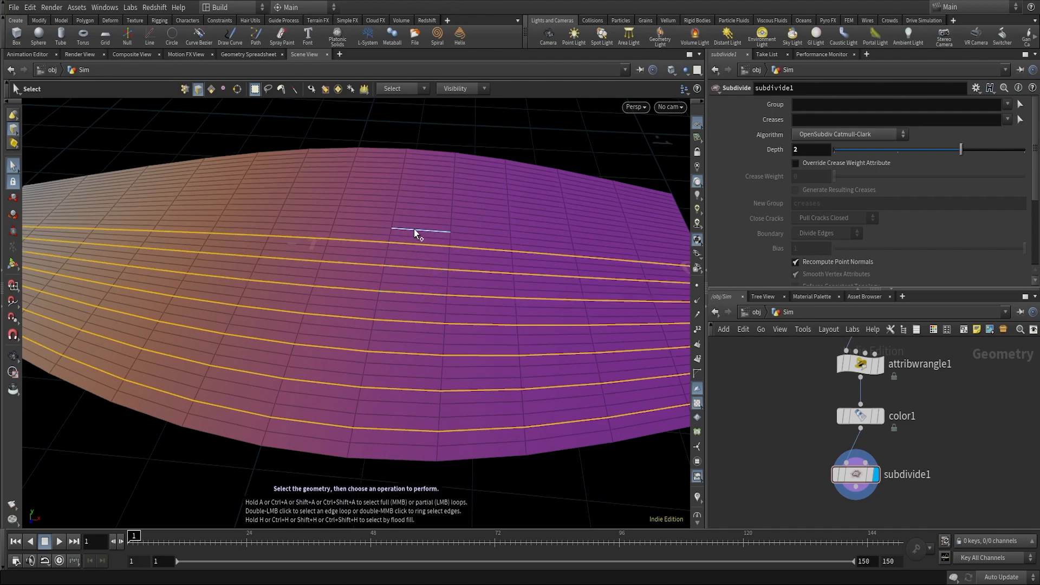
{"action": "double_click", "coordinate": [416, 224], "text": "shift"}
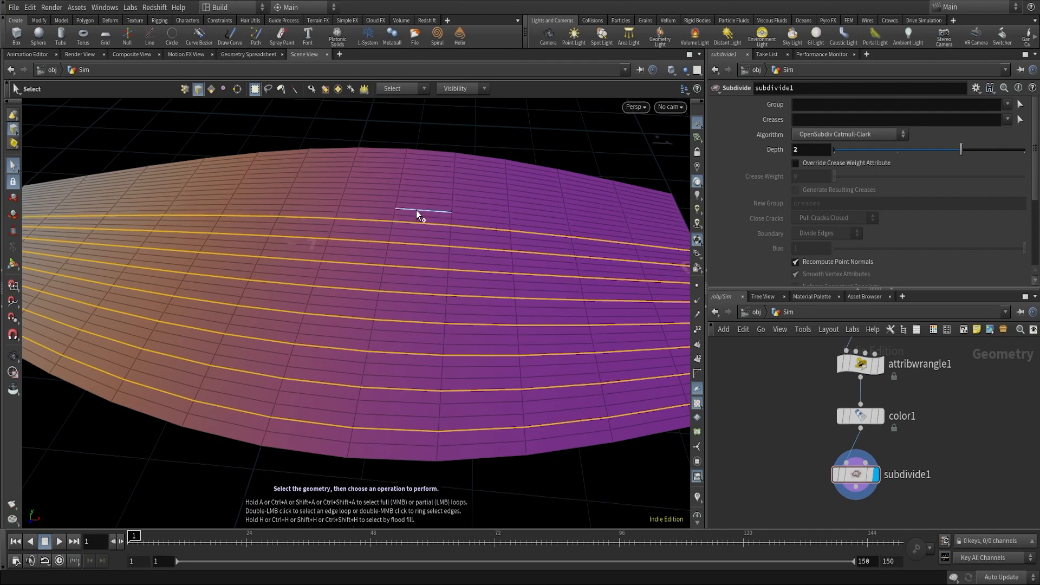
{"action": "double_click", "coordinate": [417, 203], "text": "shift"}
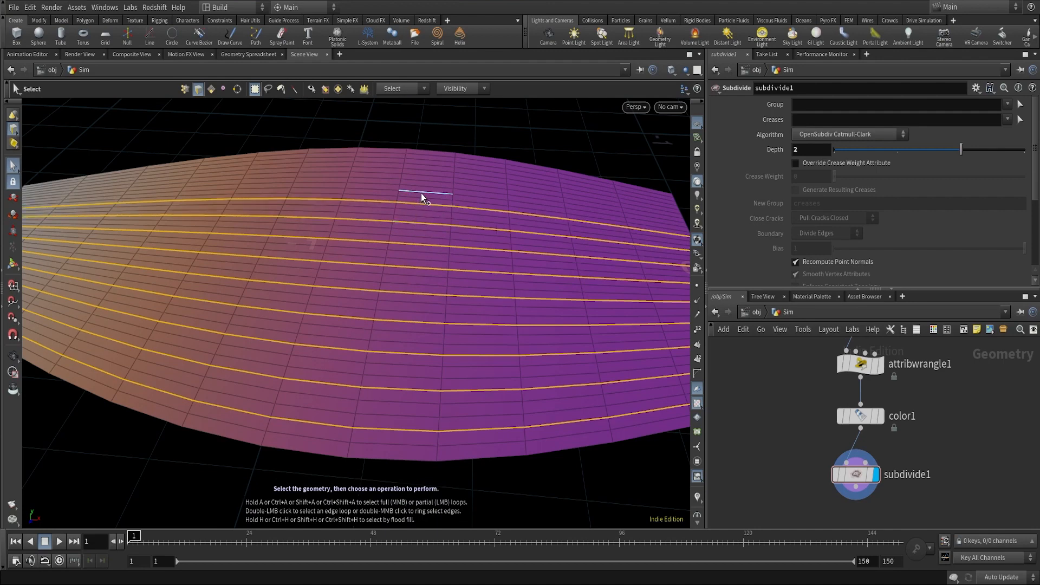
{"action": "double_click", "coordinate": [422, 189], "text": "shift"}
{"action": "middle_click_drag", "start_coordinate": [452, 190], "coordinate": [427, 290], "text": "alt"}
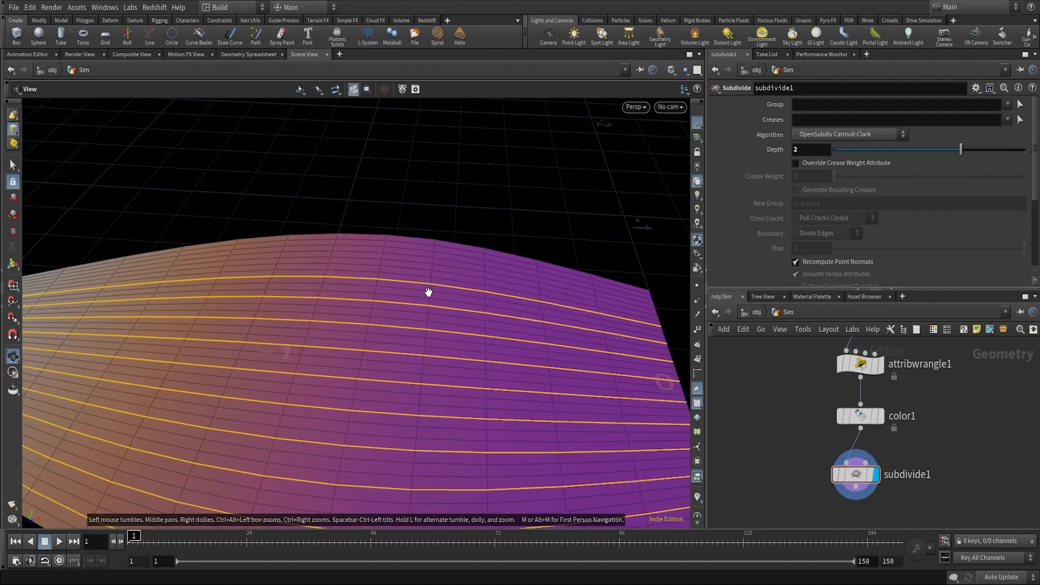
{"action": "scroll", "coordinate": [427, 290], "scroll_direction": "up", "scroll_amount": 3}
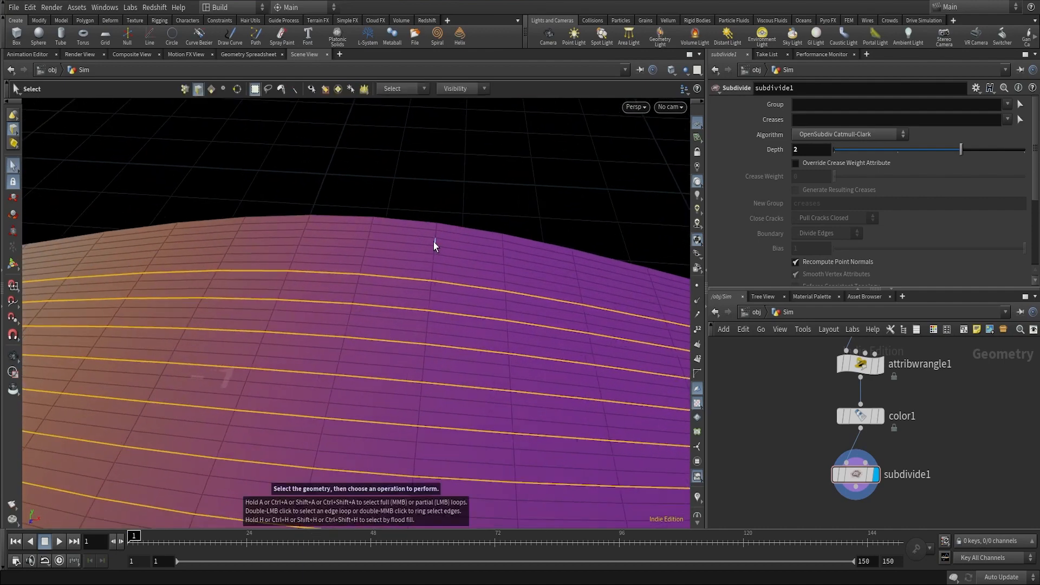
{"action": "double_click", "coordinate": [400, 251], "text": "shift"}
{"action": "double_click", "coordinate": [404, 229], "text": "shift"}
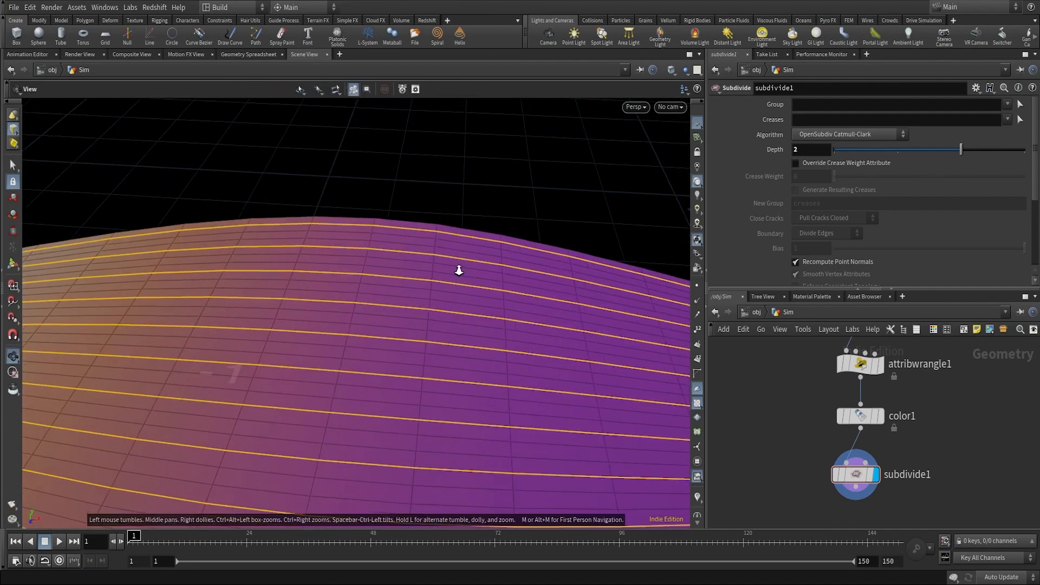
Add a Transform node for the selected edge loops and raise them in Y by about 0.0167 to form ridges.
{"action": "right_click_drag", "start_coordinate": [459, 268], "coordinate": [373, 349], "text": "alt"}
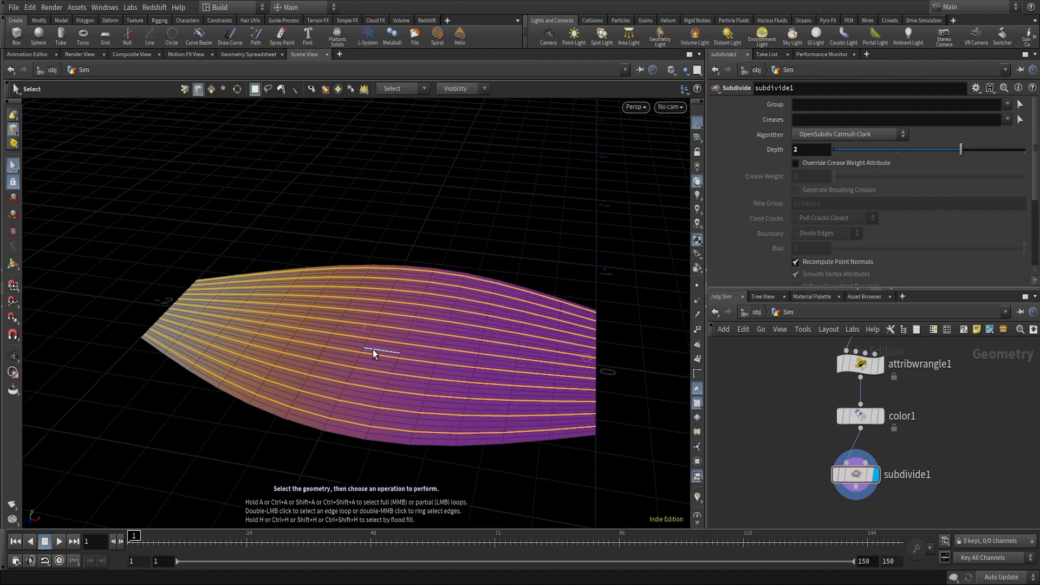
{"action": "key", "text": "Tab"}
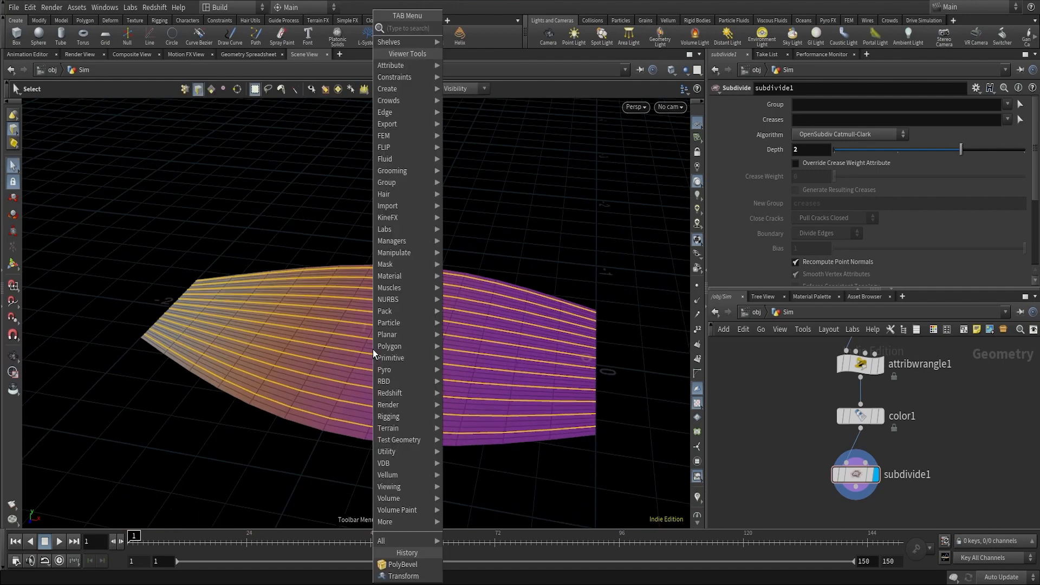
{"action": "type", "text": "transf"}
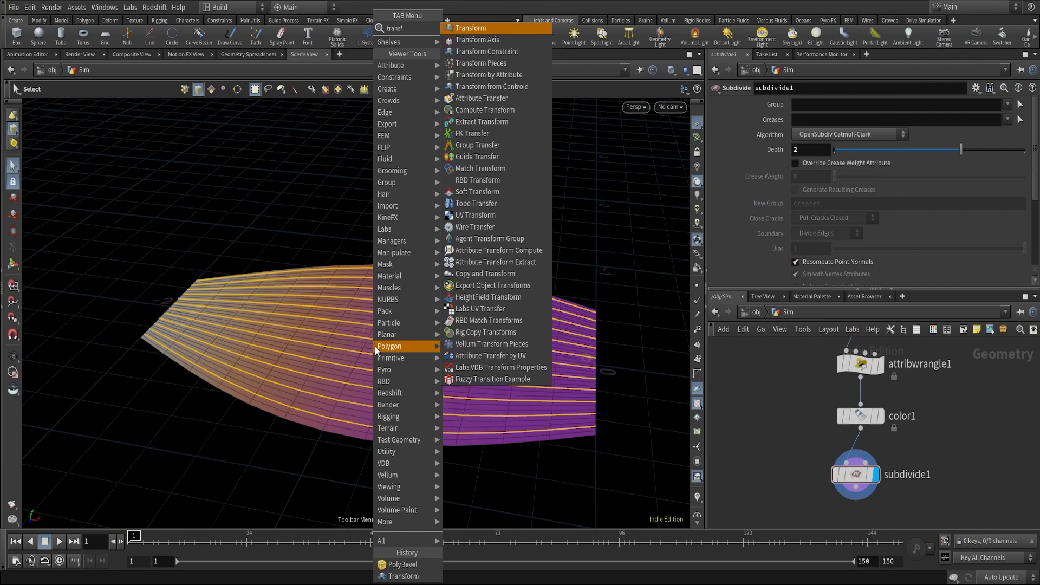
{"action": "key", "text": "Return"}
{"action": "mouse_move", "coordinate": [416, 360]}
{"action": "left_mouse_down"}
{"action": "mouse_move", "coordinate": [383, 322]}
{"action": "mouse_move", "coordinate": [386, 265]}
{"action": "mouse_move", "coordinate": [448, 290]}
{"action": "mouse_move", "coordinate": [413, 350]}
{"action": "left_mouse_up"}
{"action": "key", "text": "Return"}
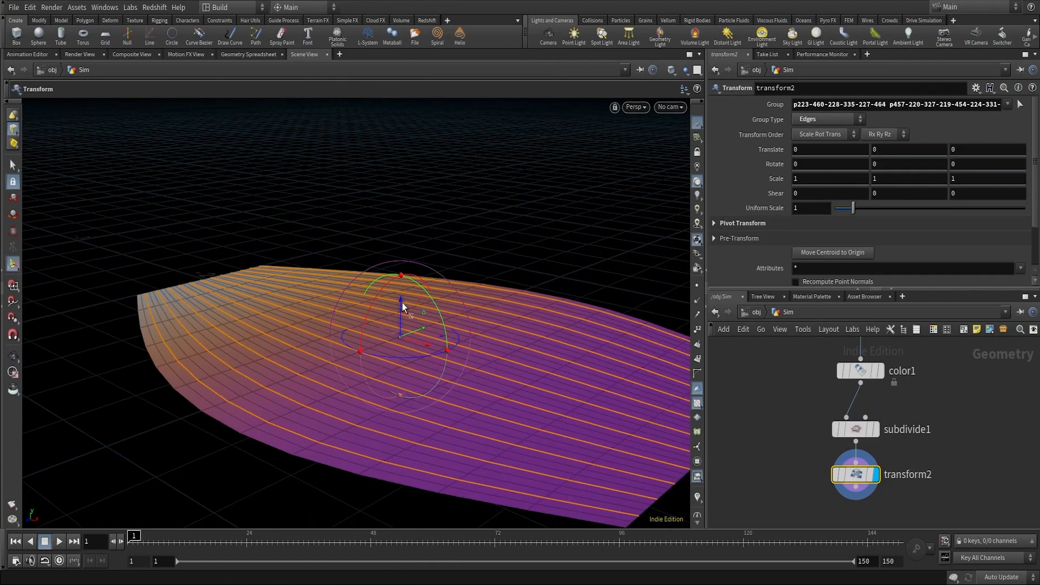
{"action": "left_click_drag", "start_coordinate": [401, 301], "coordinate": [500, 303]}
{"action": "key", "text": "Escape"}
{"action": "key", "text": "Return"}
Add a PolyBevel node for the same raised edge loops and set its distance to 0.012.
{"action": "key", "text": "Tab"}
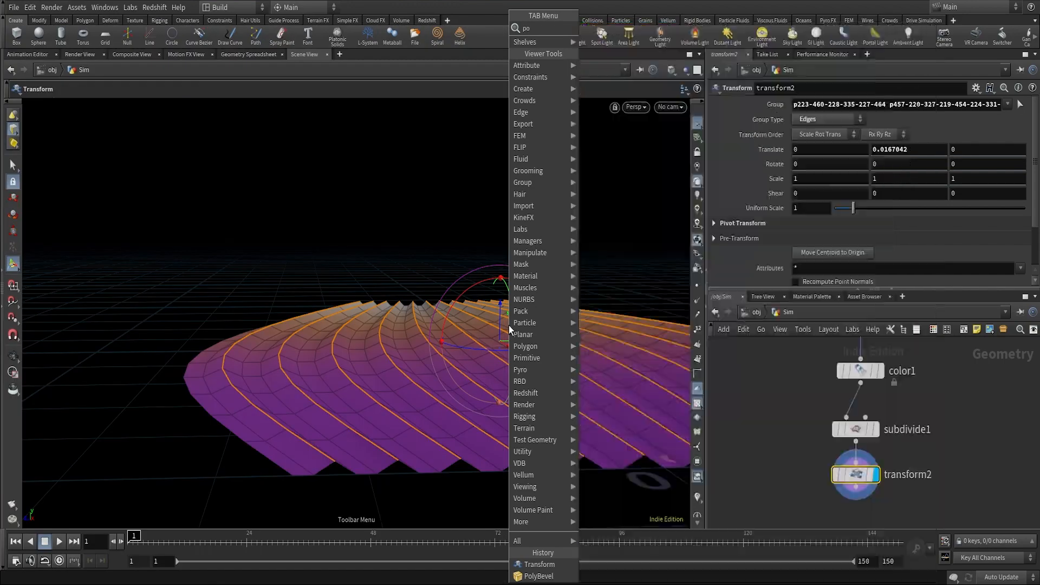
{"action": "type", "text": "polybev"}
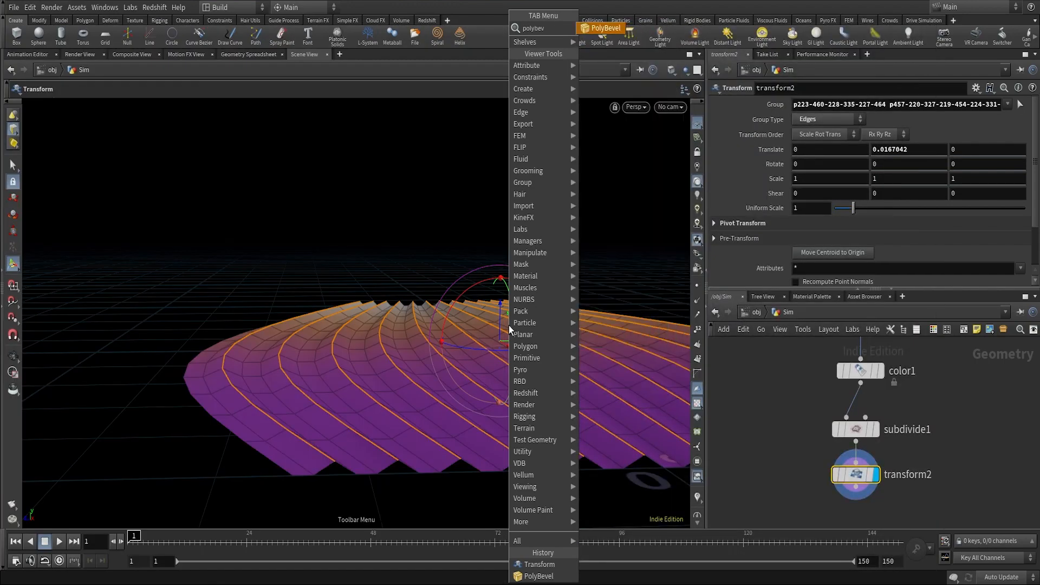
{"action": "key", "text": "Return"}
{"action": "mouse_move", "coordinate": [530, 379]}
{"action": "left_mouse_down", "text": "alt"}
{"action": "mouse_move", "coordinate": [550, 374]}
{"action": "mouse_move", "coordinate": [515, 372]}
{"action": "left_mouse_up", "text": "alt"}
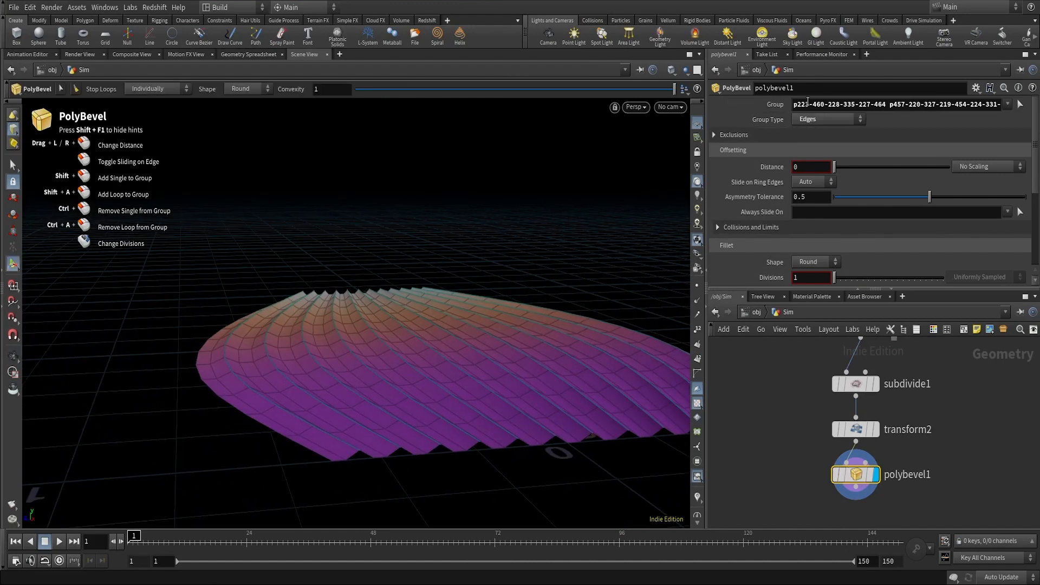
{"action": "left_click", "coordinate": [808, 169]}
{"action": "key", "text": "Return"}
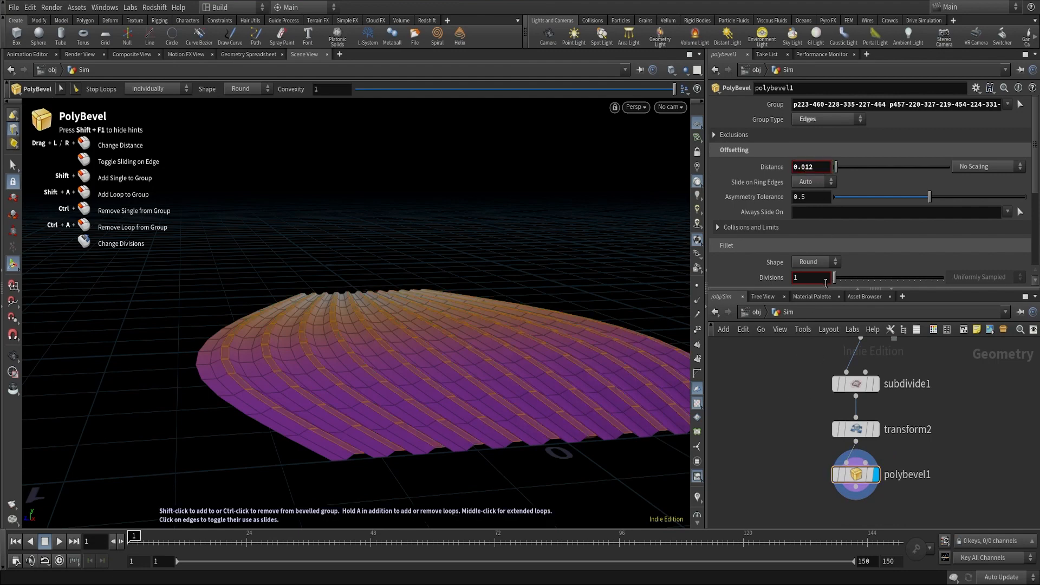
Set the bevel's divisions to 2 and inspect the rounded ridges across the whole petal.
{"action": "scroll", "coordinate": [528, 408], "scroll_direction": "up", "scroll_amount": 5}
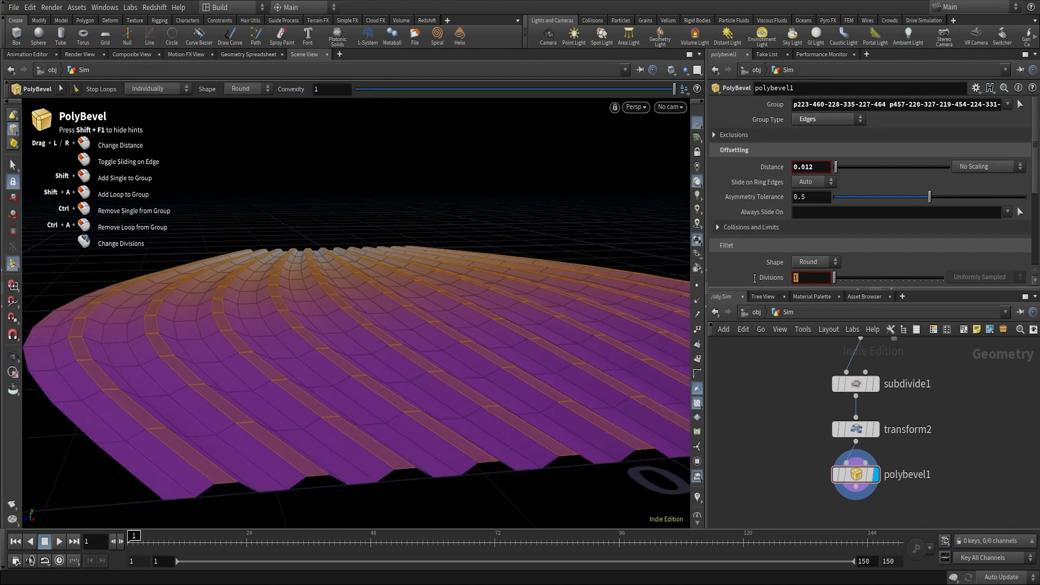
{"action": "type", "text": "2"}
{"action": "key", "text": "Return"}
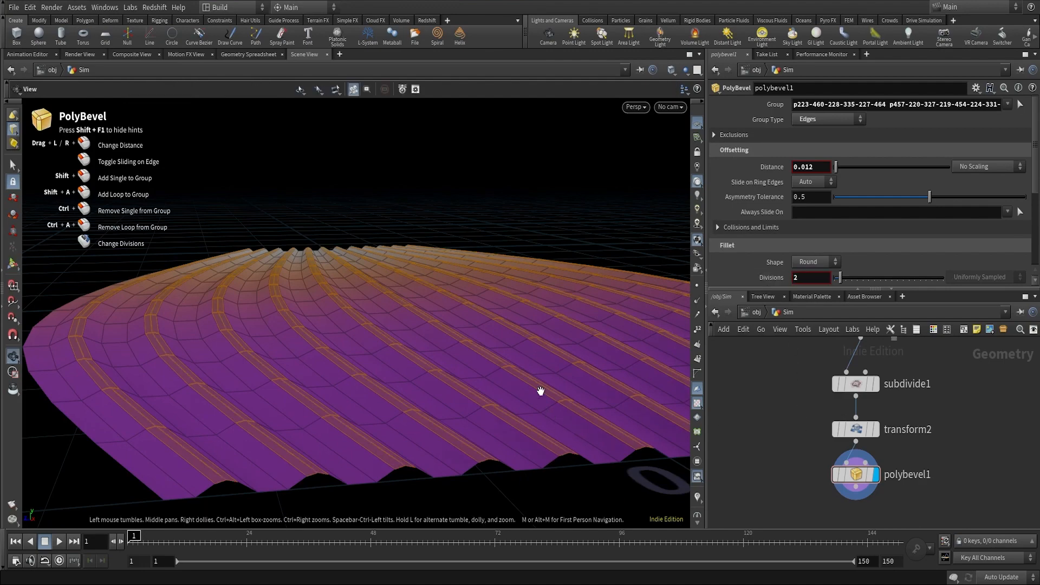
{"action": "left_click_drag", "start_coordinate": [540, 391], "coordinate": [560, 425]}
{"action": "left_click", "coordinate": [13, 164]}
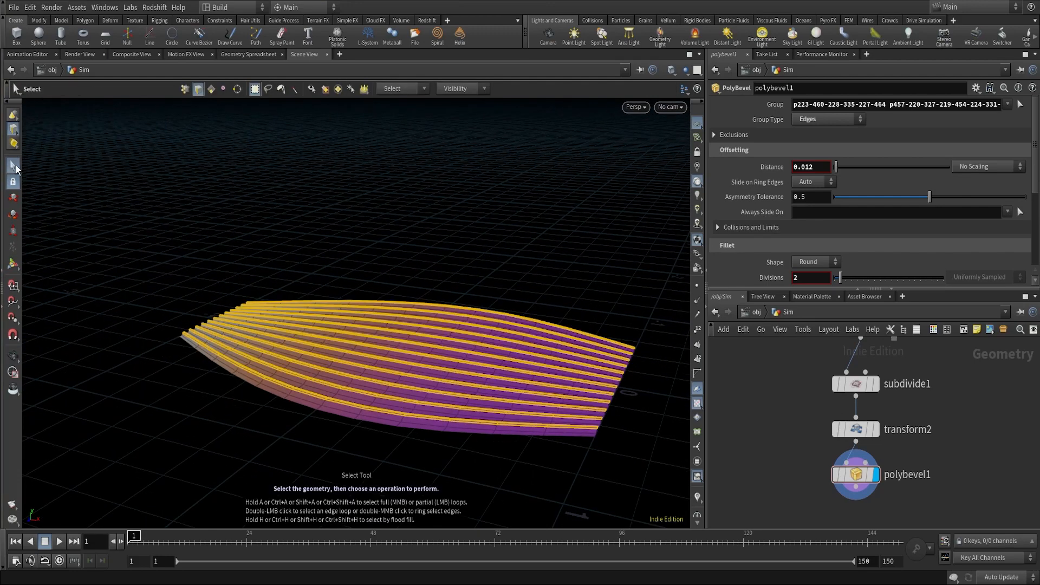
{"action": "left_click_drag", "start_coordinate": [486, 348], "coordinate": [585, 374]}
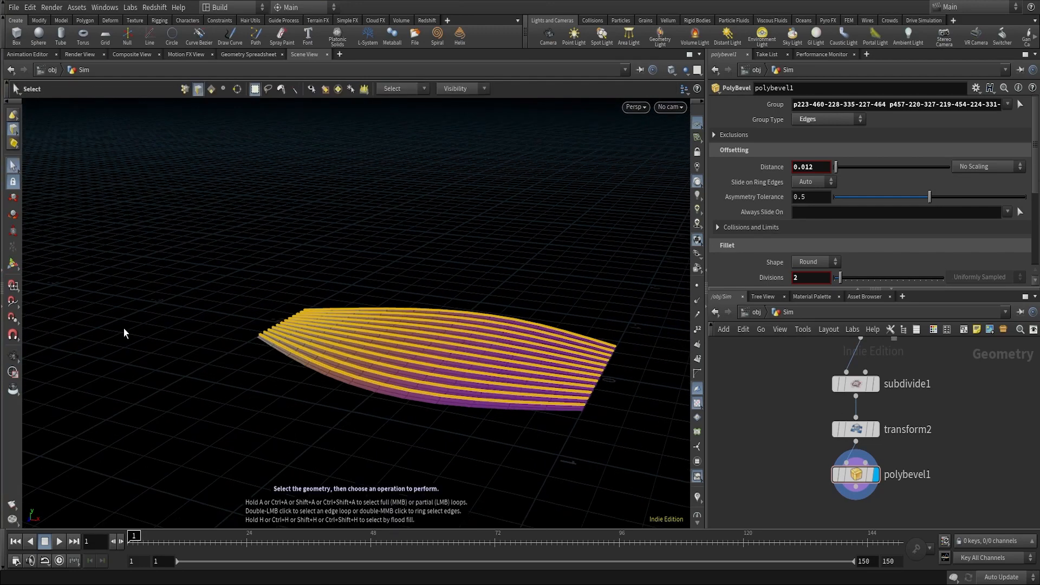
{"action": "key", "text": "Return"}
Add a Copy and Transform node after polybevel1 and set its total number of copies to 5.
{"action": "middle_click_drag", "start_coordinate": [768, 458], "coordinate": [769, 420]}
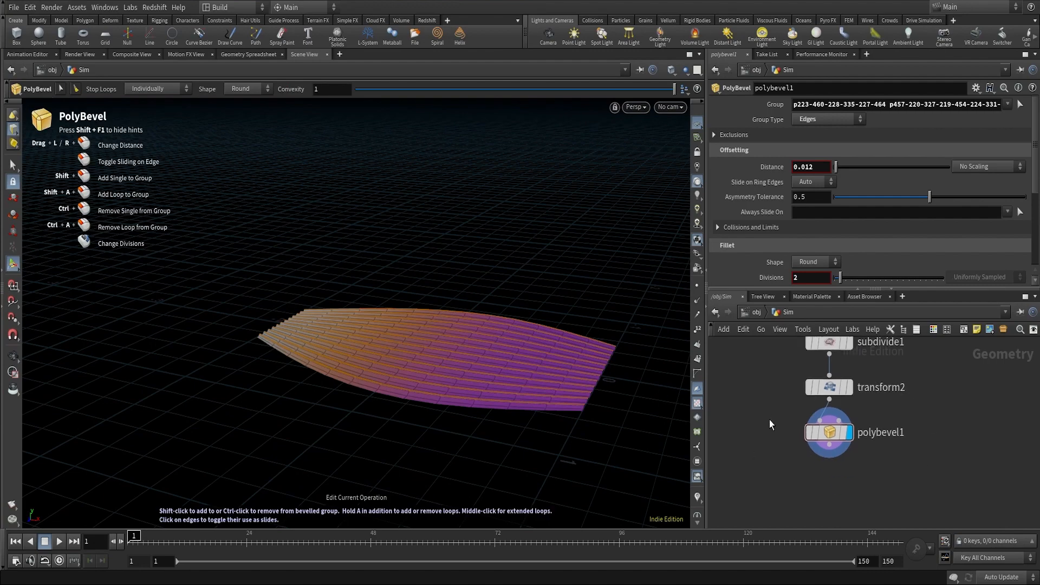
{"action": "key", "text": "Tab"}
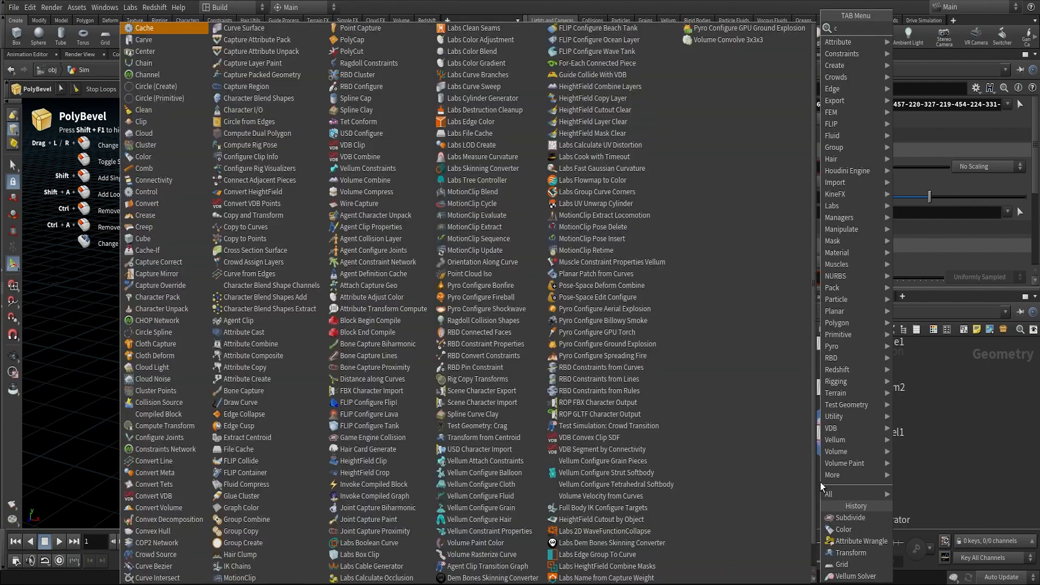
{"action": "type", "text": "copytr"}
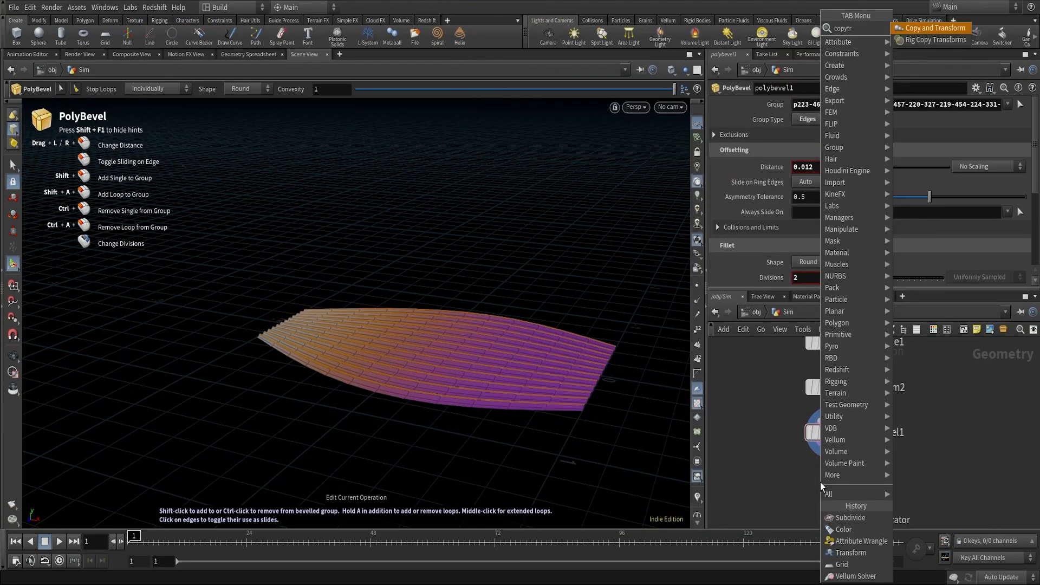
{"action": "key", "text": "Return"}
{"action": "left_click", "coordinate": [830, 487]}
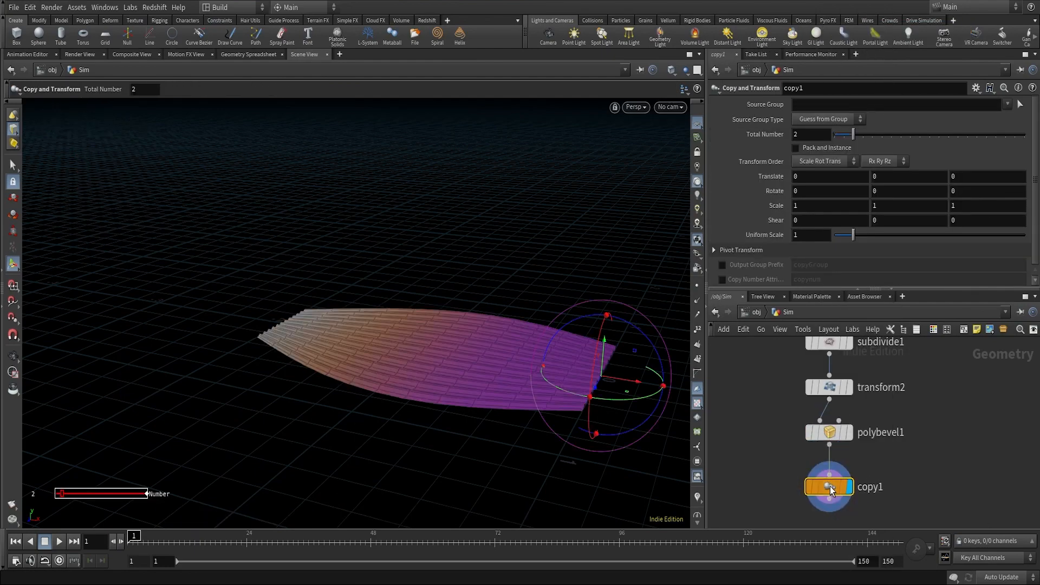
{"action": "left_click_drag", "start_coordinate": [542, 384], "coordinate": [502, 380], "text": "alt"}
{"action": "scroll", "coordinate": [502, 380], "scroll_direction": "up", "scroll_amount": 5}
{"action": "left_click_drag", "start_coordinate": [854, 134], "coordinate": [881, 134]}
{"action": "right_click_drag", "start_coordinate": [448, 340], "coordinate": [449, 385], "text": "alt"}
{"action": "middle_click_drag", "start_coordinate": [470, 352], "coordinate": [445, 352], "text": "alt"}
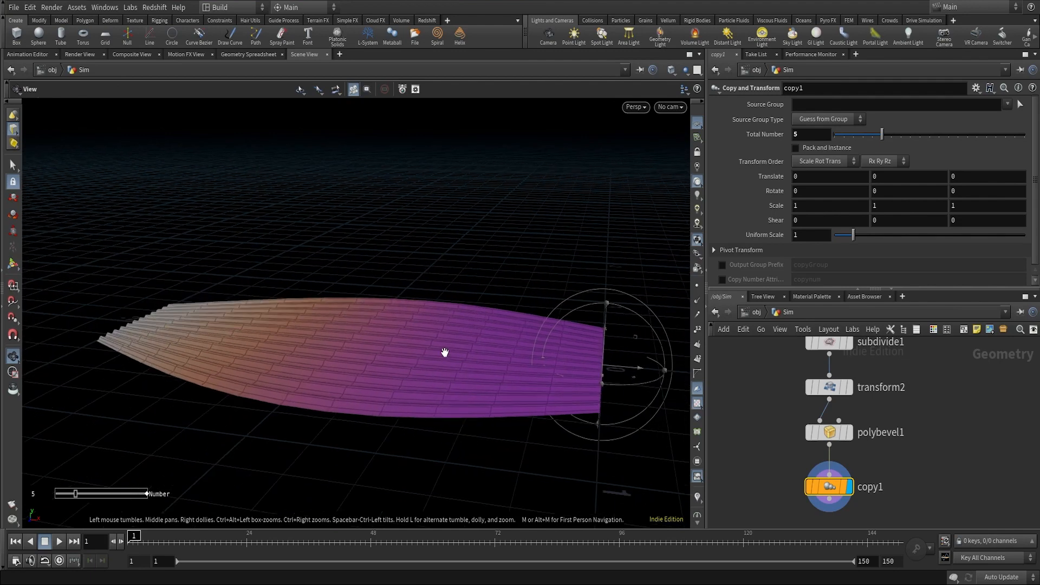
Fan out the petal copies by rotating them about Z, setting the Z rotation to 8.
{"action": "left_click_drag", "start_coordinate": [445, 352], "coordinate": [466, 336]}
{"action": "key", "text": "Return"}
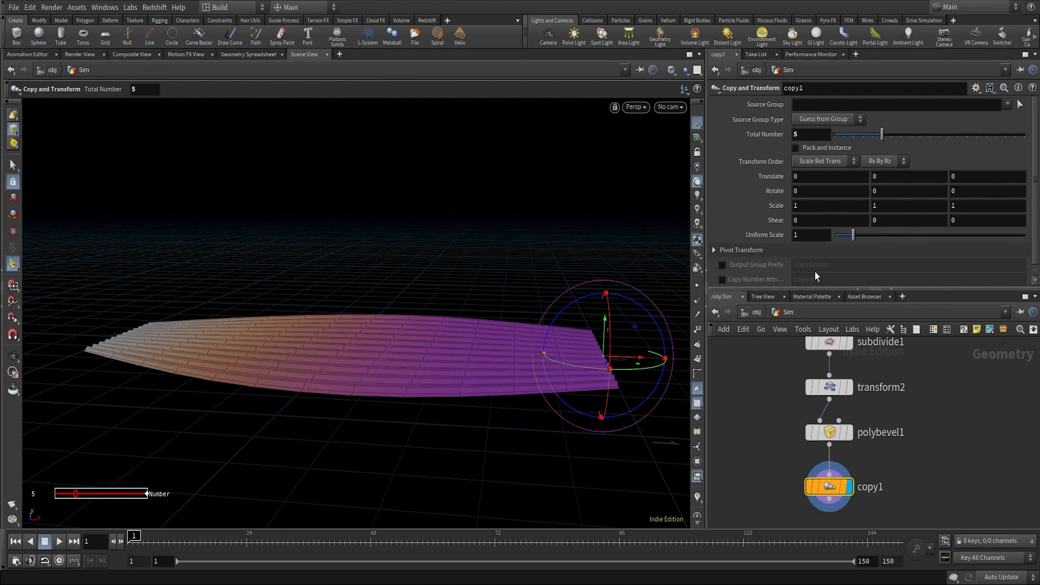
{"action": "left_click_drag", "start_coordinate": [582, 299], "coordinate": [578, 305]}
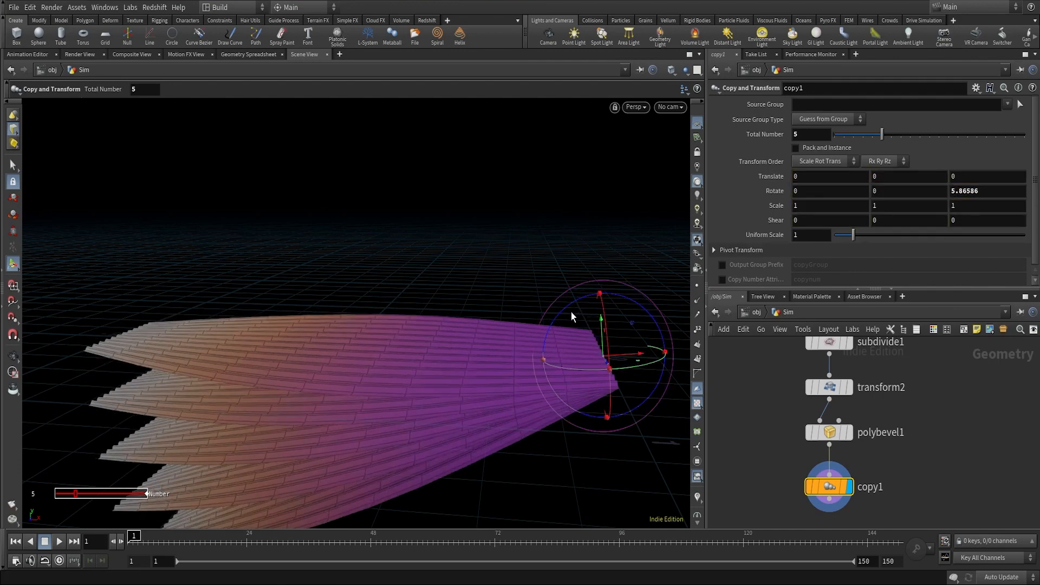
{"action": "double_click", "coordinate": [959, 194]}
{"action": "type", "text": "8"}
{"action": "key", "text": "Return"}
Set the total number of petal copies to 45 to complete the full circle.
{"action": "right_click_drag", "start_coordinate": [582, 339], "coordinate": [483, 372], "text": "alt"}
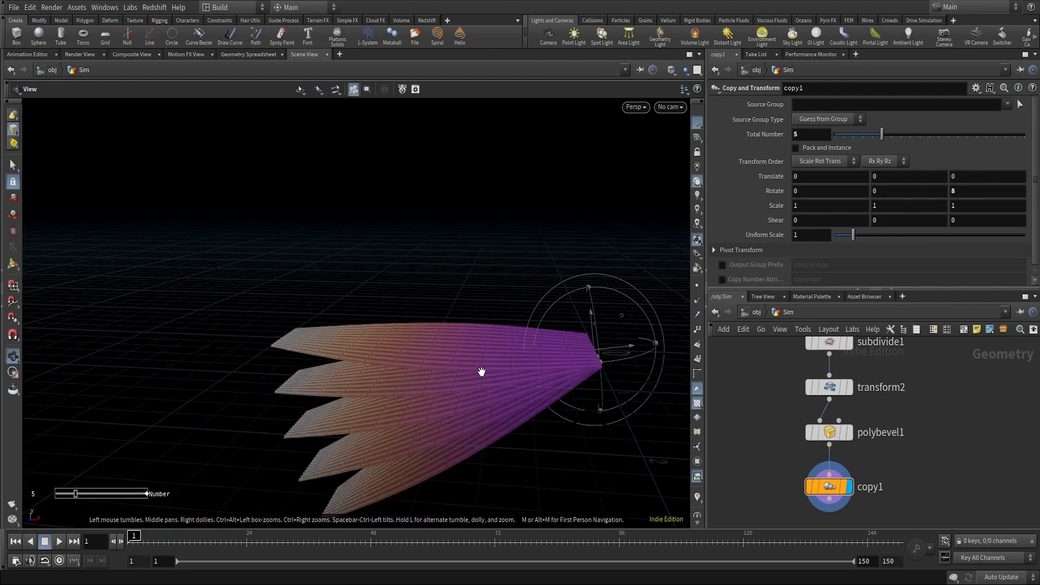
{"action": "middle_click_drag", "start_coordinate": [482, 372], "coordinate": [436, 295], "text": "alt"}
{"action": "key", "text": "Return"}
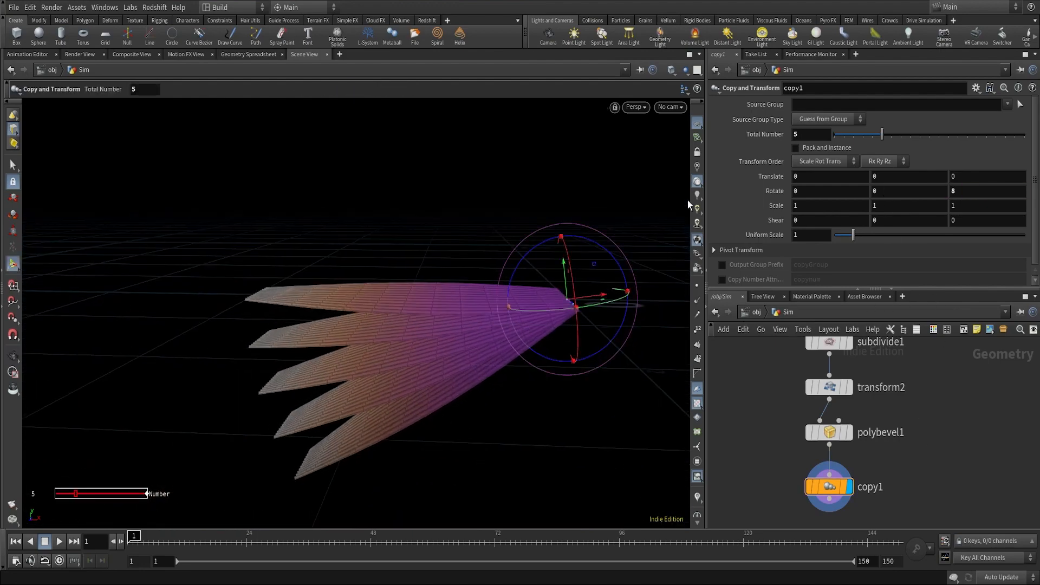
{"action": "double_click", "coordinate": [799, 132]}
{"action": "type", "text": "45"}
{"action": "key", "text": "Return"}
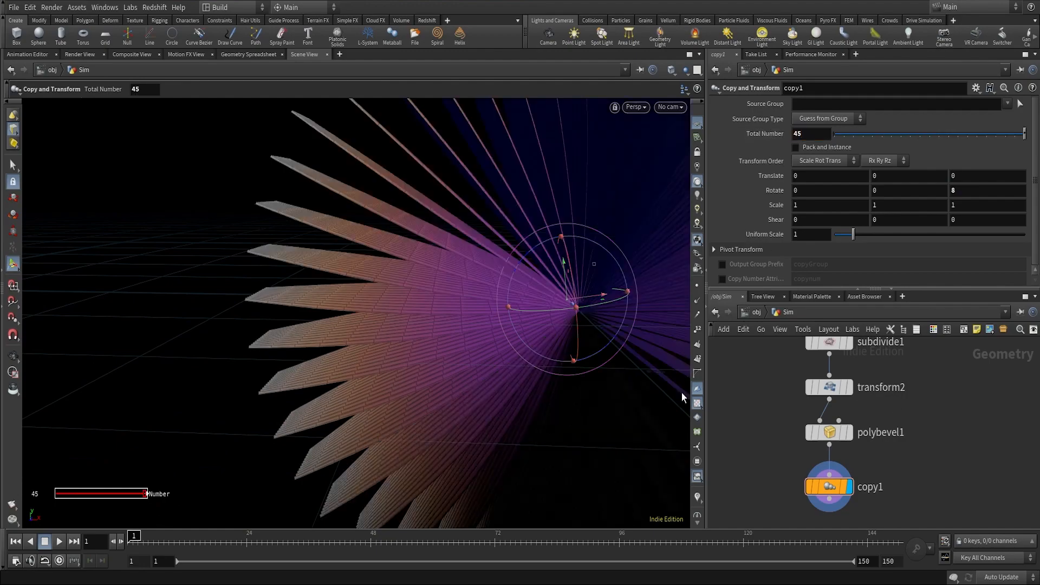
{"action": "key", "text": "Escape"}
{"action": "left_click_drag", "start_coordinate": [681, 391], "coordinate": [436, 314]}
Add a Fuse node after copy1 and display its result.
{"action": "middle_click_drag", "start_coordinate": [859, 503], "coordinate": [880, 439]}
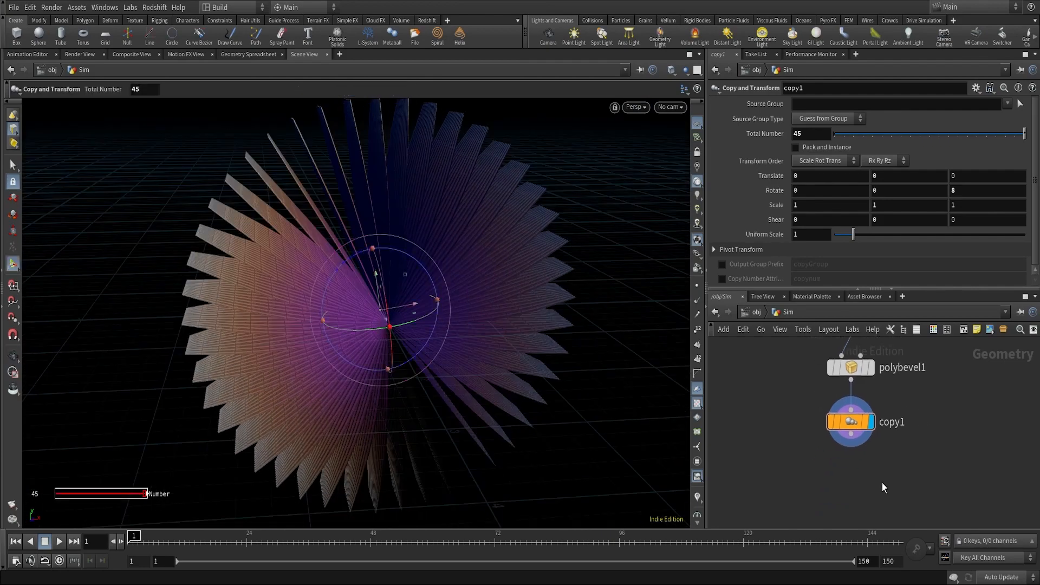
{"action": "left_click_drag", "start_coordinate": [851, 434], "coordinate": [850, 493]}
{"action": "type", "text": "fuse"}
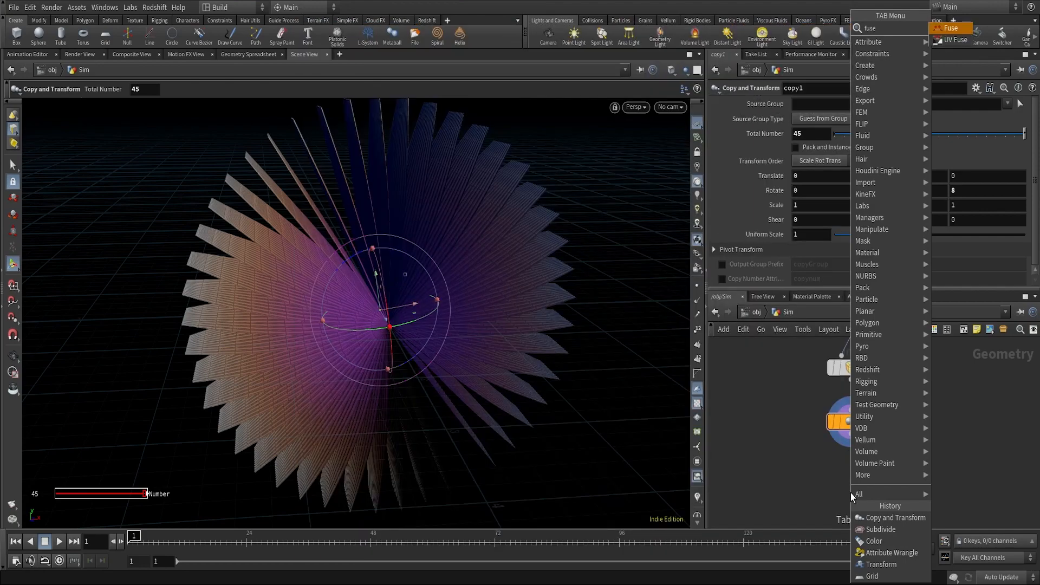
{"action": "key", "text": "Return"}
{"action": "left_click", "coordinate": [849, 494]}
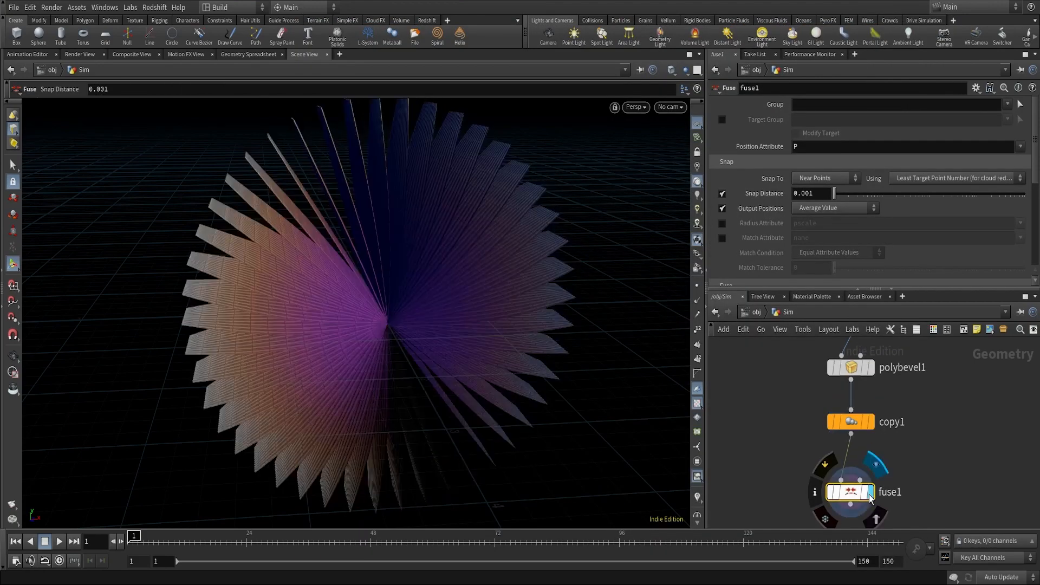
Show the points around the flower's centre and set the Fuse node's snap distance to 0.01.
{"action": "right_click_drag", "start_coordinate": [454, 244], "coordinate": [493, 182], "text": "alt"}
{"action": "left_click", "coordinate": [698, 286]}
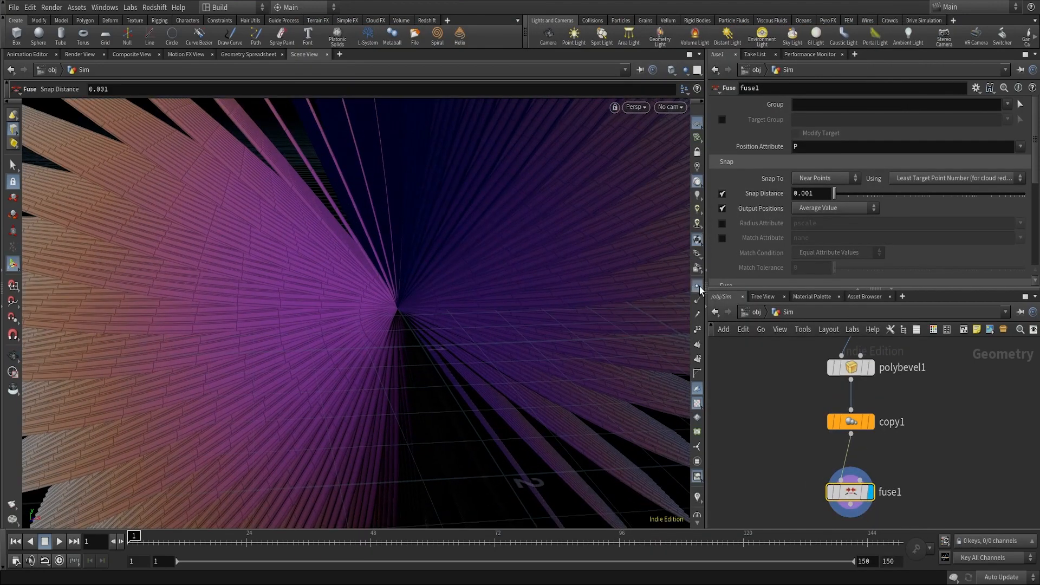
{"action": "mouse_move", "coordinate": [416, 289]}
{"action": "right_mouse_down", "text": "alt"}
{"action": "mouse_move", "coordinate": [481, 220]}
{"action": "mouse_move", "coordinate": [391, 293]}
{"action": "right_mouse_up", "text": "alt"}
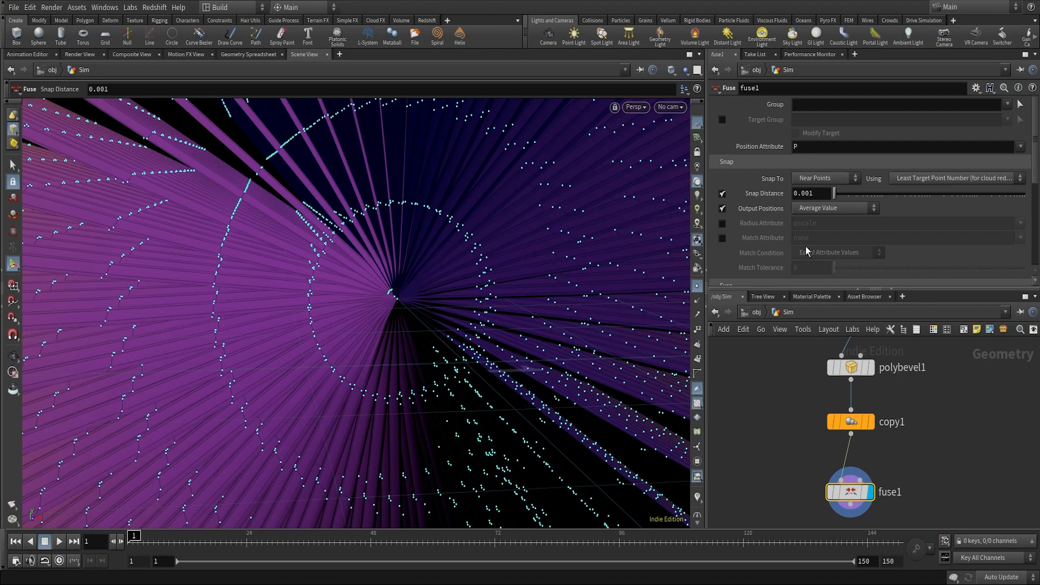
{"action": "double_click", "coordinate": [821, 194]}
{"action": "type", "text": "0.01"}
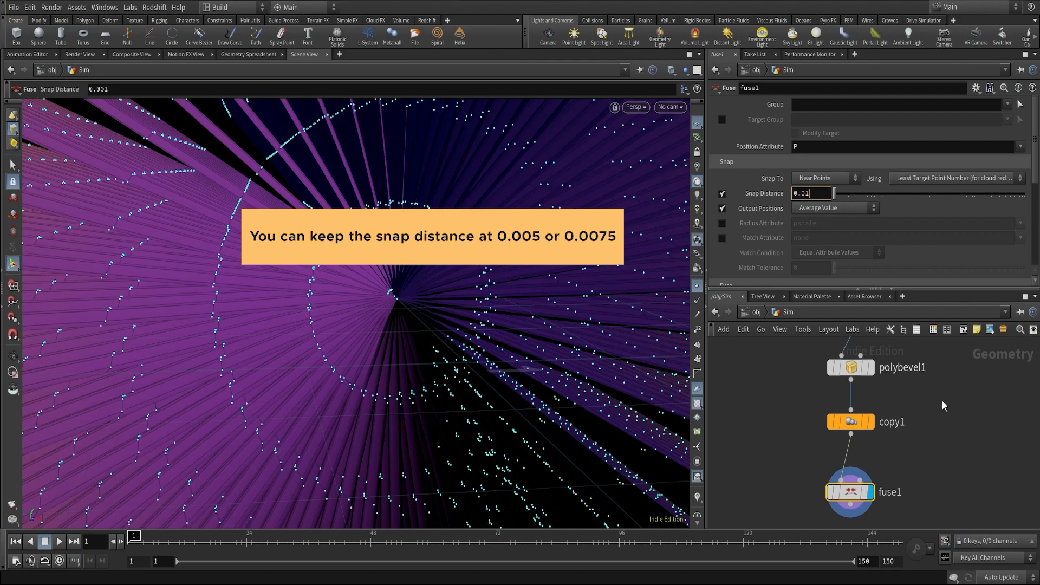
{"action": "key", "text": "Return"}
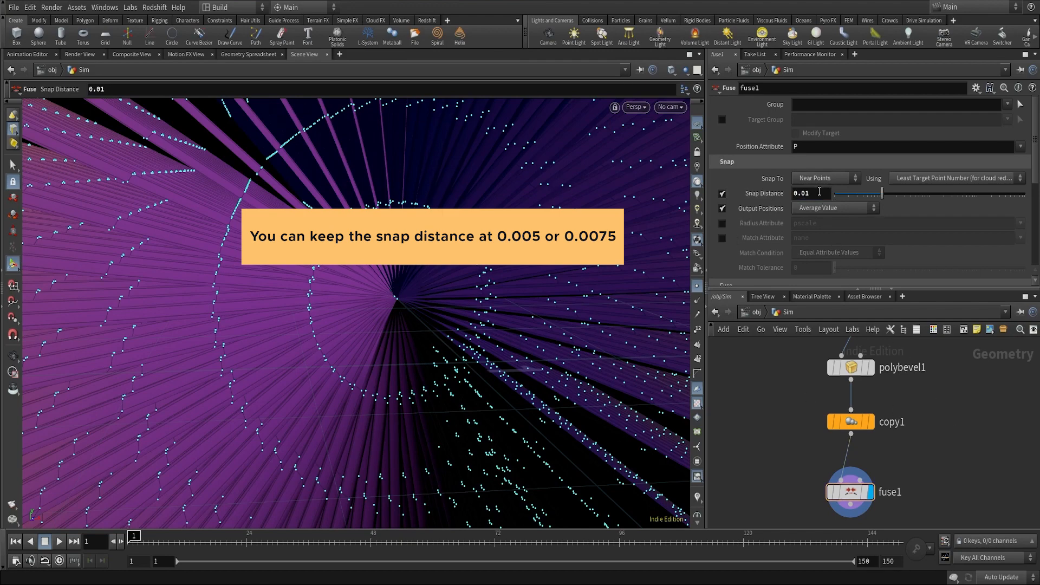
{"action": "key", "text": "Escape"}
Compare the point counts in the node info of copy1 and fuse1, and hide the viewport's points.
{"action": "mouse_move", "coordinate": [851, 414]}
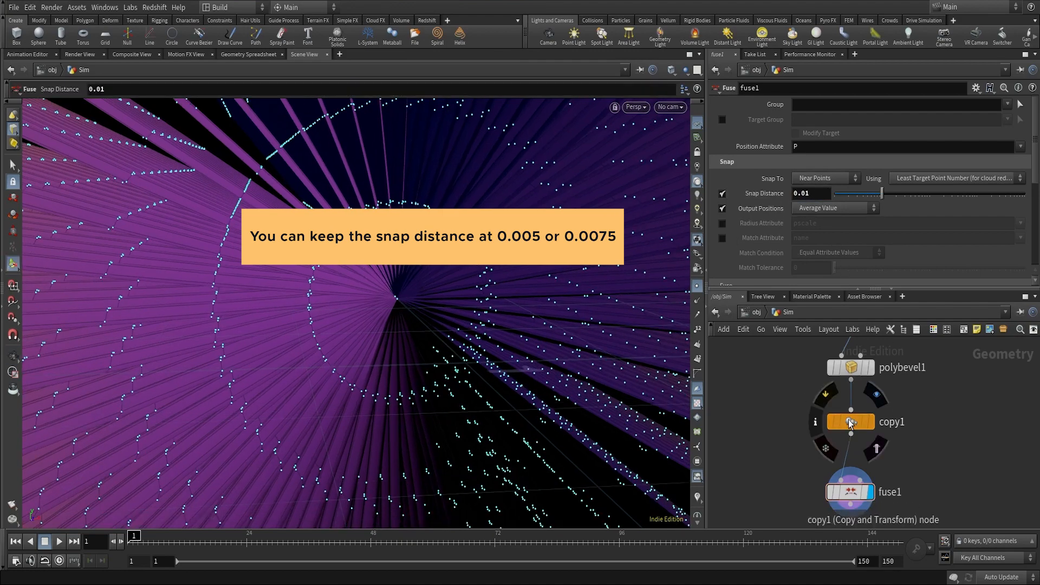
{"action": "left_click", "coordinate": [816, 425]}
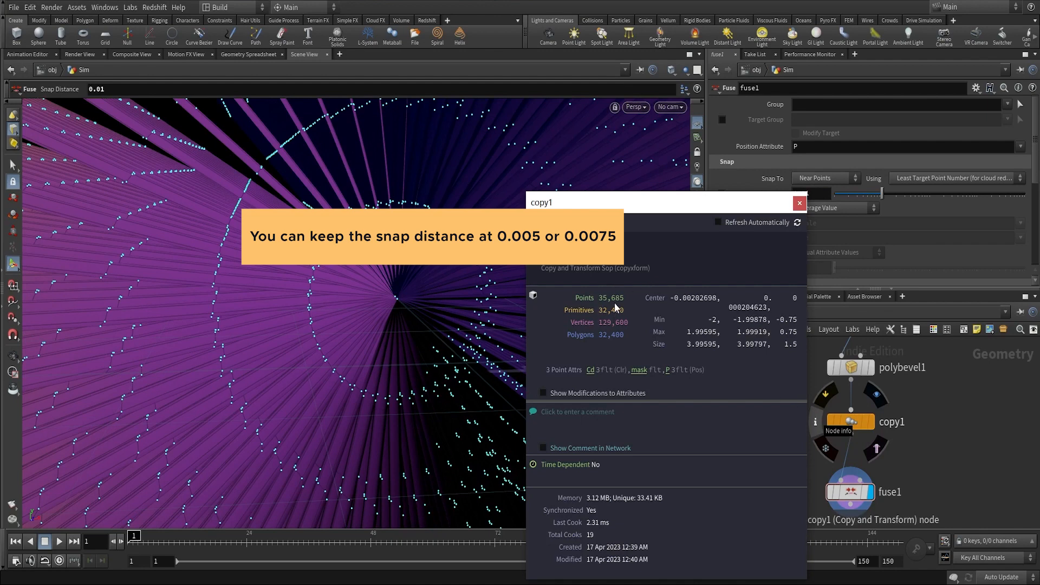
{"action": "left_click", "coordinate": [799, 205]}
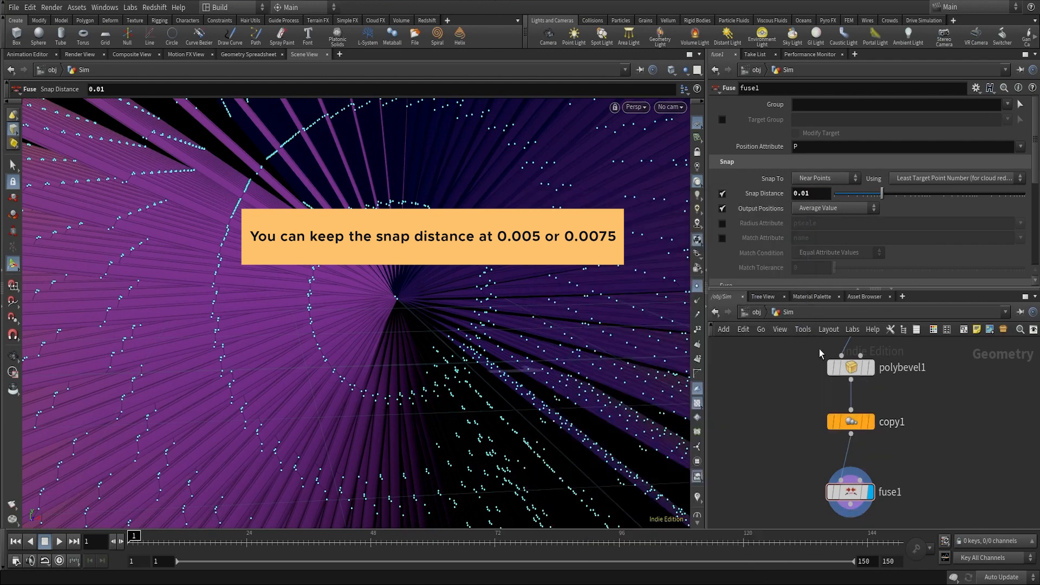
{"action": "left_click", "coordinate": [815, 492]}
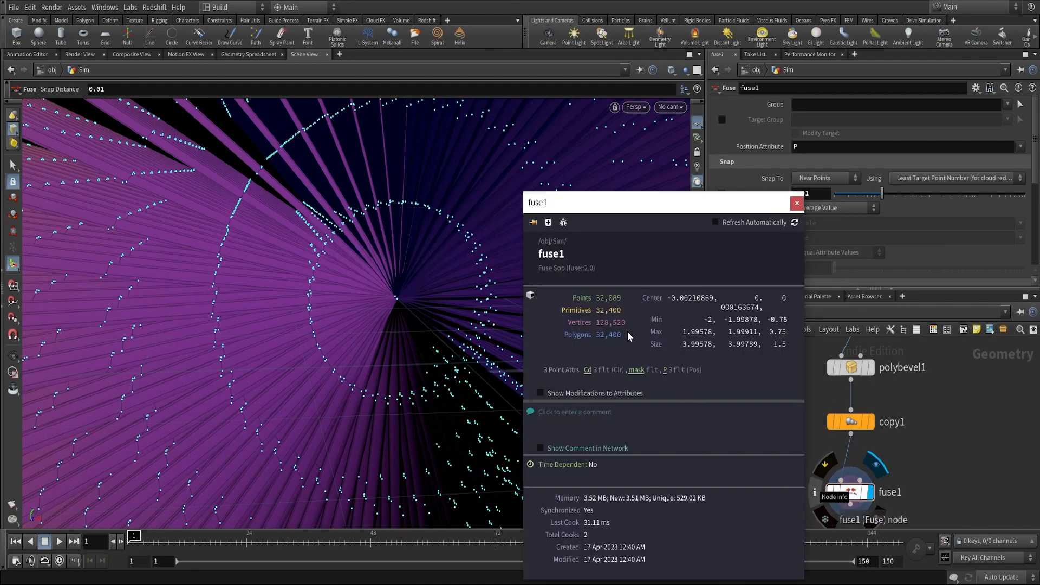
{"action": "left_click", "coordinate": [797, 203]}
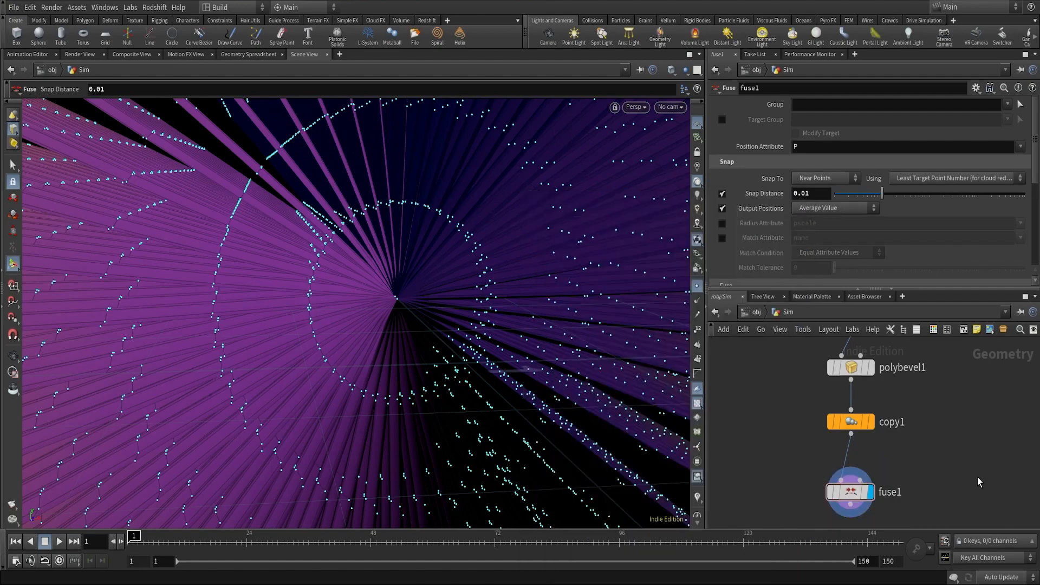
{"action": "key", "text": "Escape"}
{"action": "left_click_drag", "start_coordinate": [450, 352], "coordinate": [419, 283]}
{"action": "key", "text": "Return"}
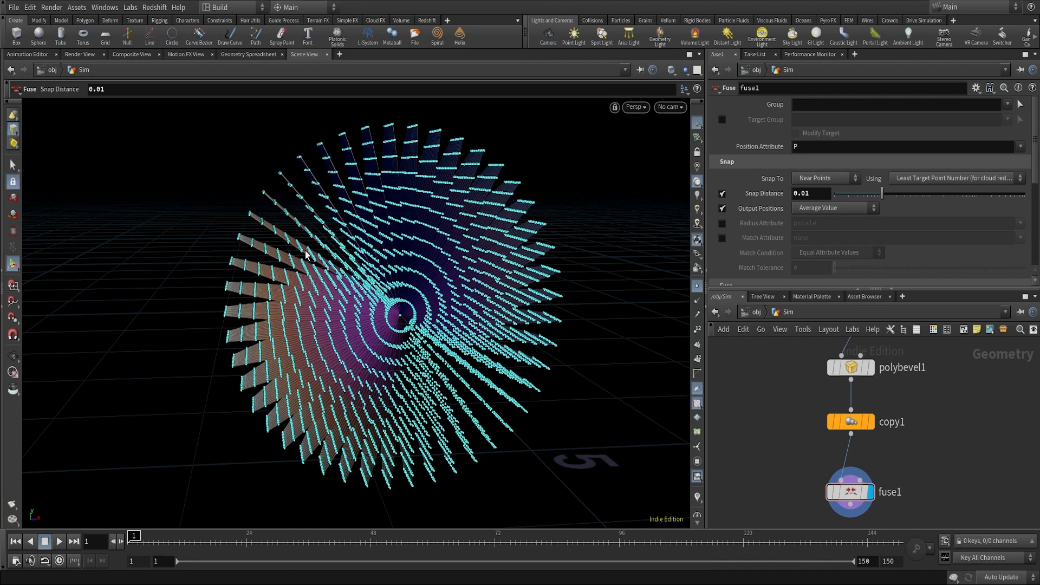
{"action": "left_click", "coordinate": [697, 286]}
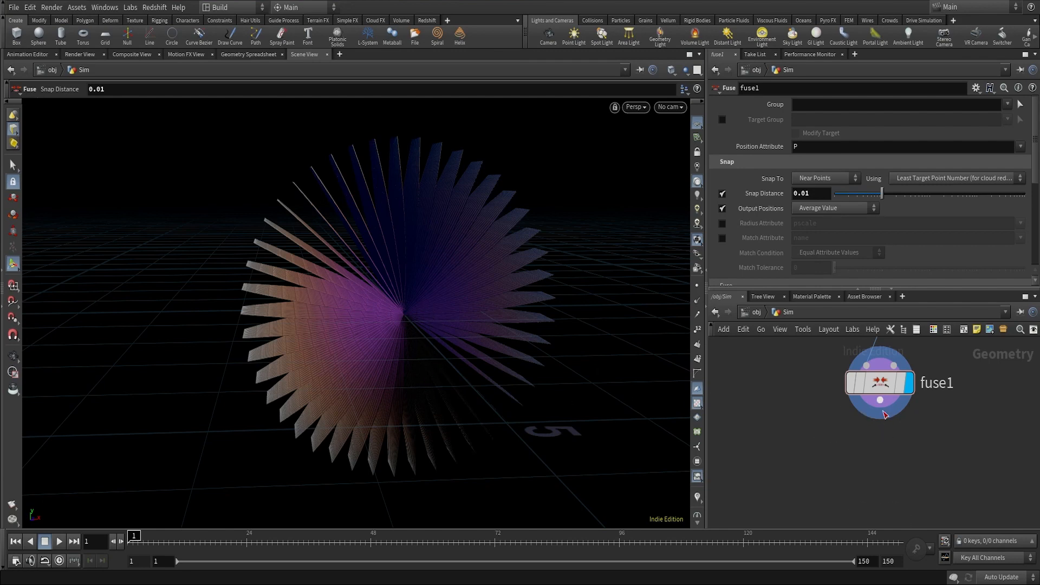
Add a Transform node after fuse1 and display its result.
{"action": "left_click_drag", "start_coordinate": [879, 401], "coordinate": [878, 444]}
{"action": "key", "text": "Tab"}
{"action": "type", "text": "trans"}
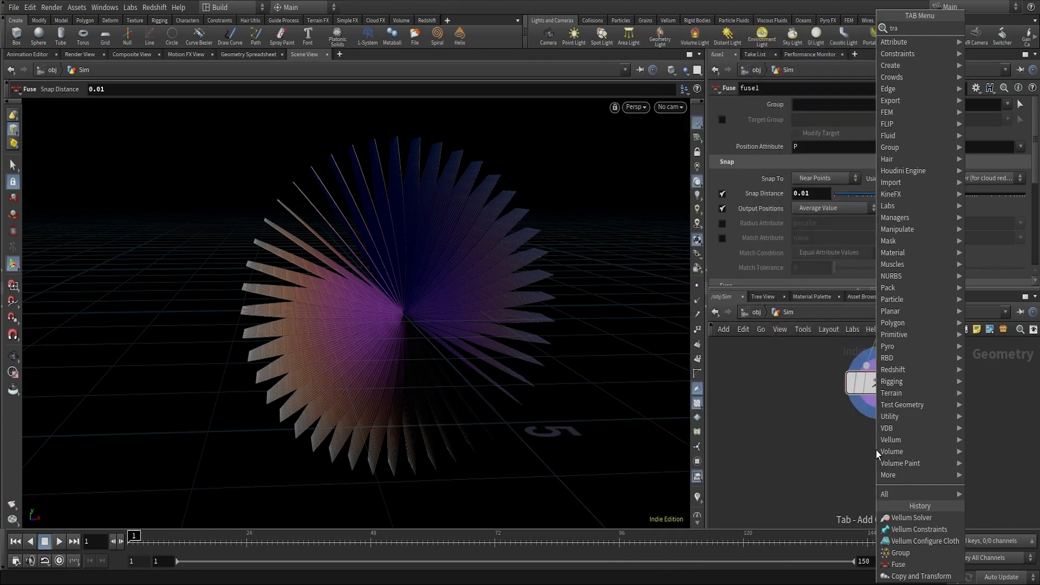
{"action": "key", "text": "Return"}
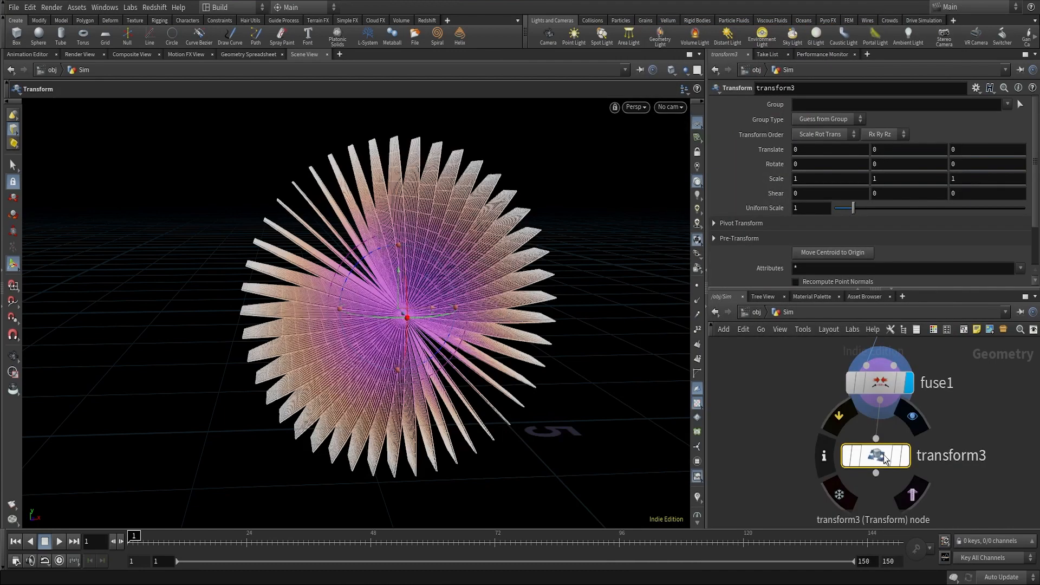
{"action": "left_click_drag", "start_coordinate": [878, 455], "coordinate": [876, 468]}
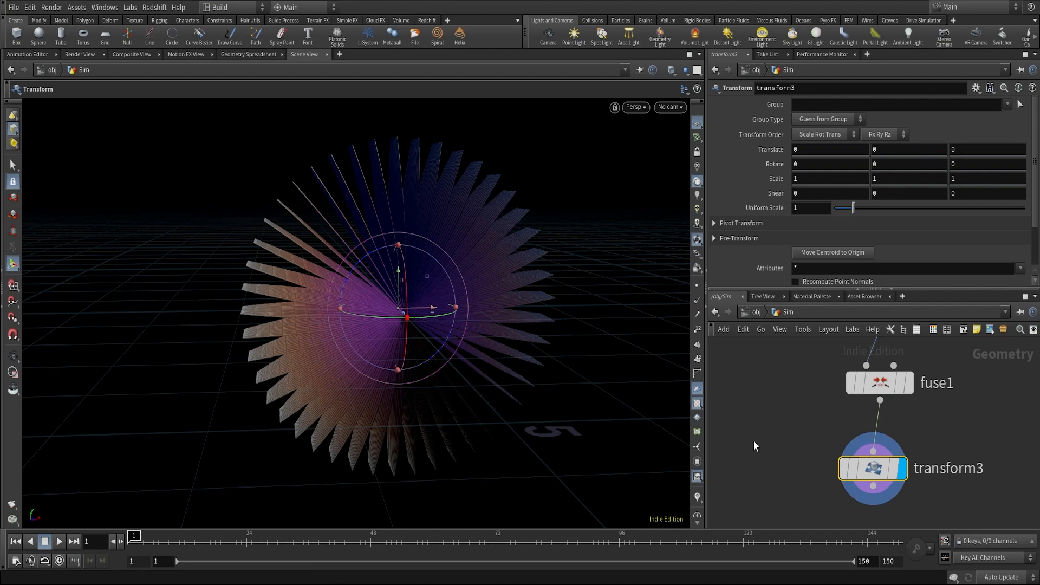
{"action": "left_click", "coordinate": [968, 163]}
{"action": "type", "text": "si"}
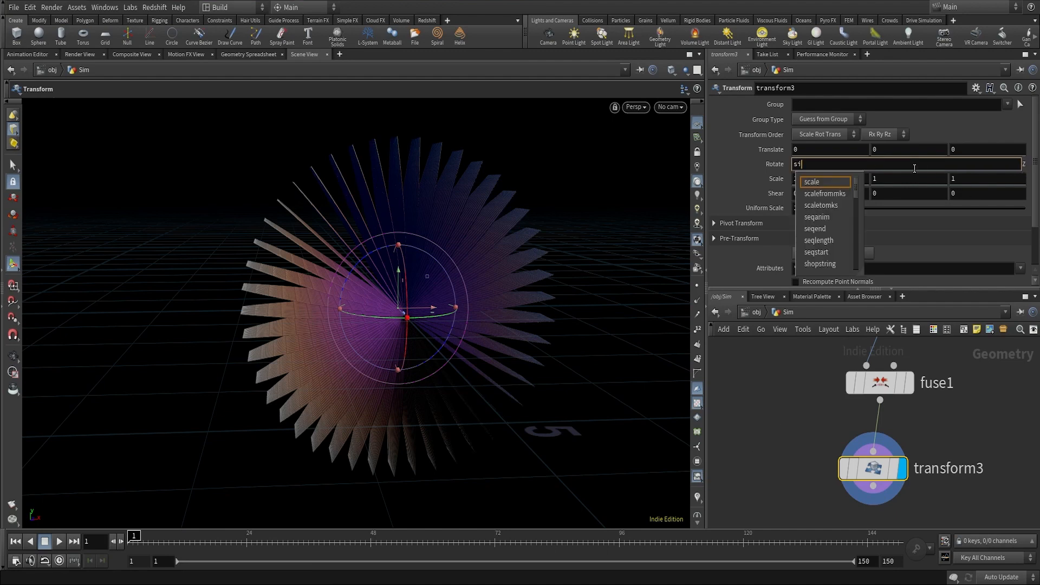
{"action": "type", "text": "n(@F"}
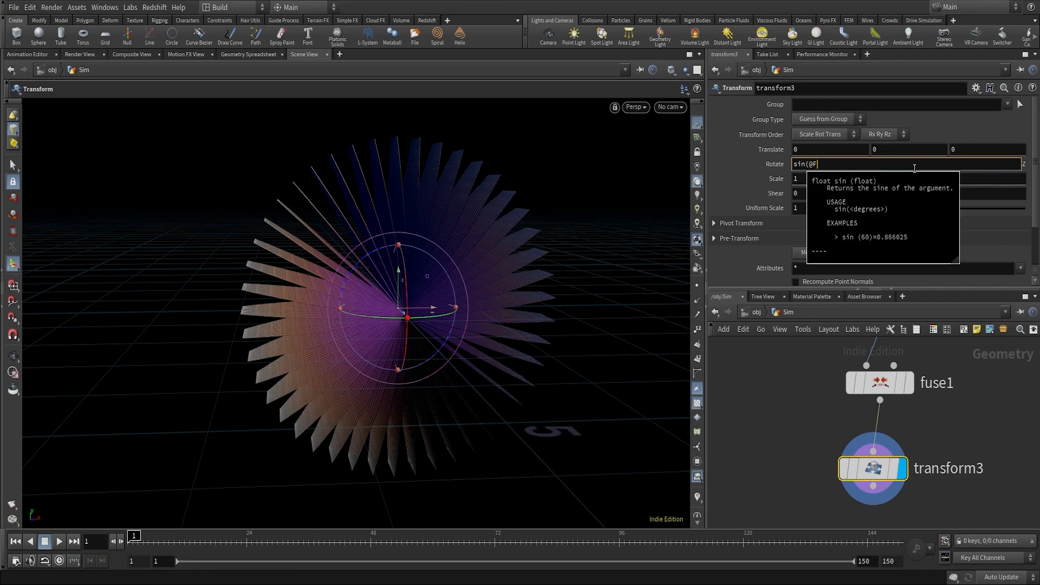
{"action": "type", "text": "rame"}
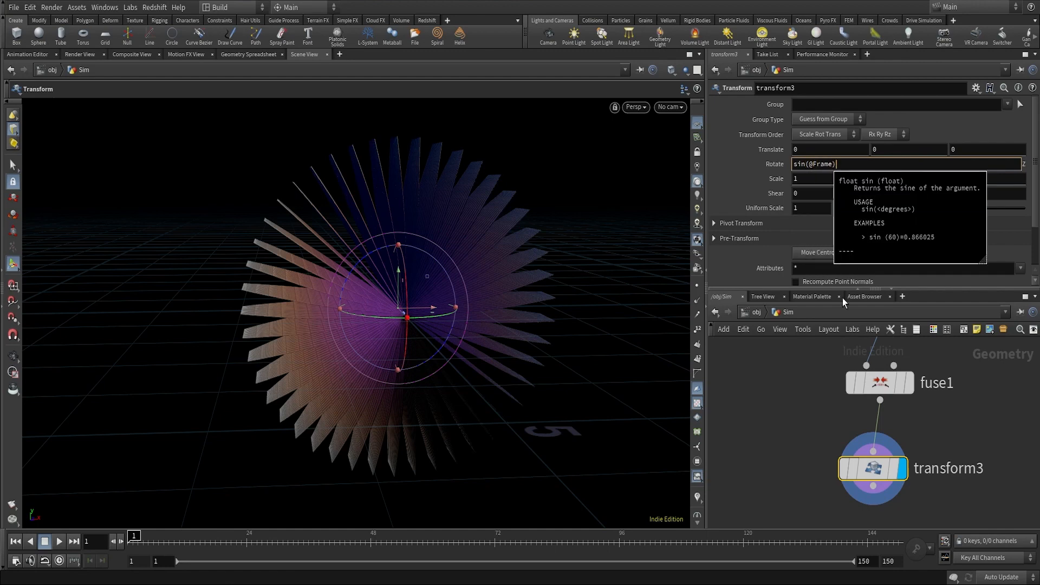
{"action": "key", "text": "Return"}
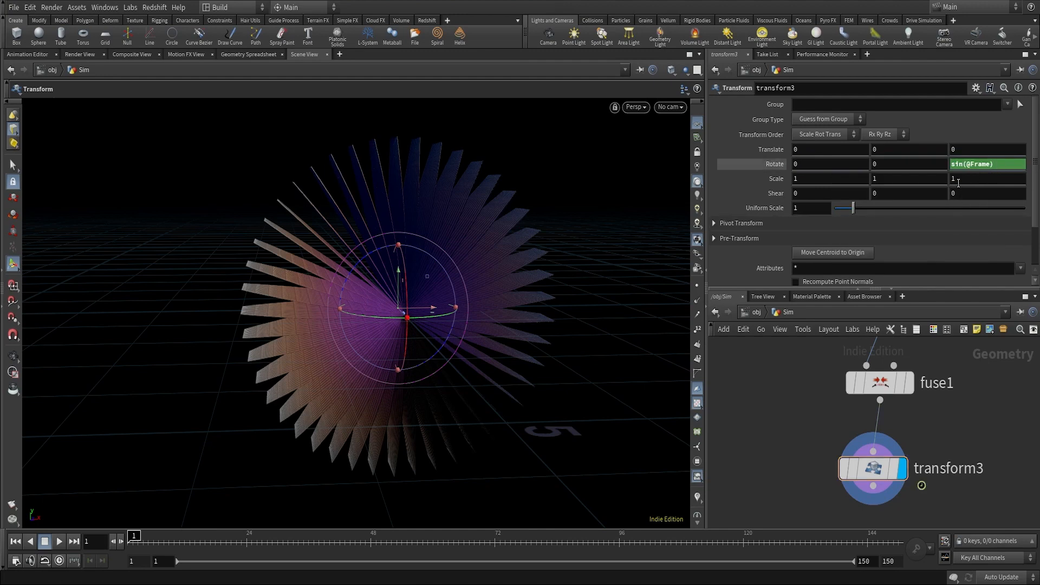
Play the animation to check the flower's rotation, and hide the viewport's reference grid.
{"action": "left_click", "coordinate": [59, 541]}
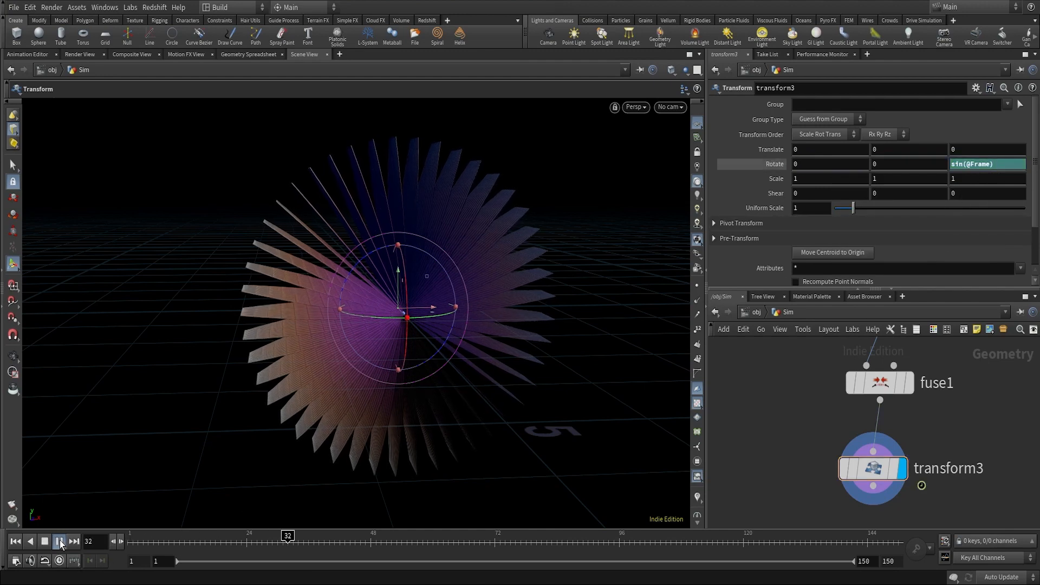
{"action": "left_click", "coordinate": [698, 124]}
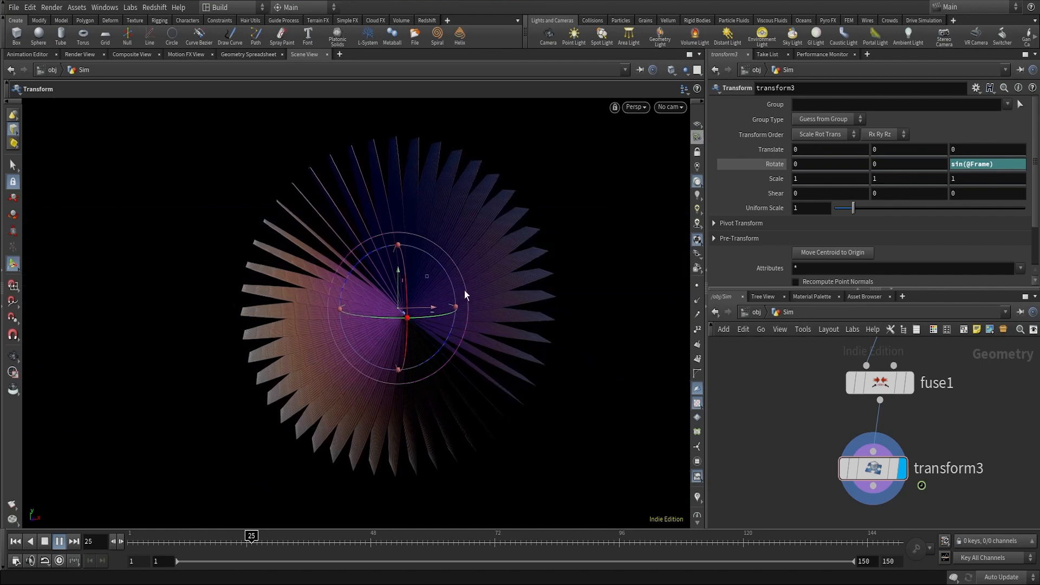
{"action": "left_click", "coordinate": [62, 547]}
{"action": "left_click", "coordinate": [1011, 161]}
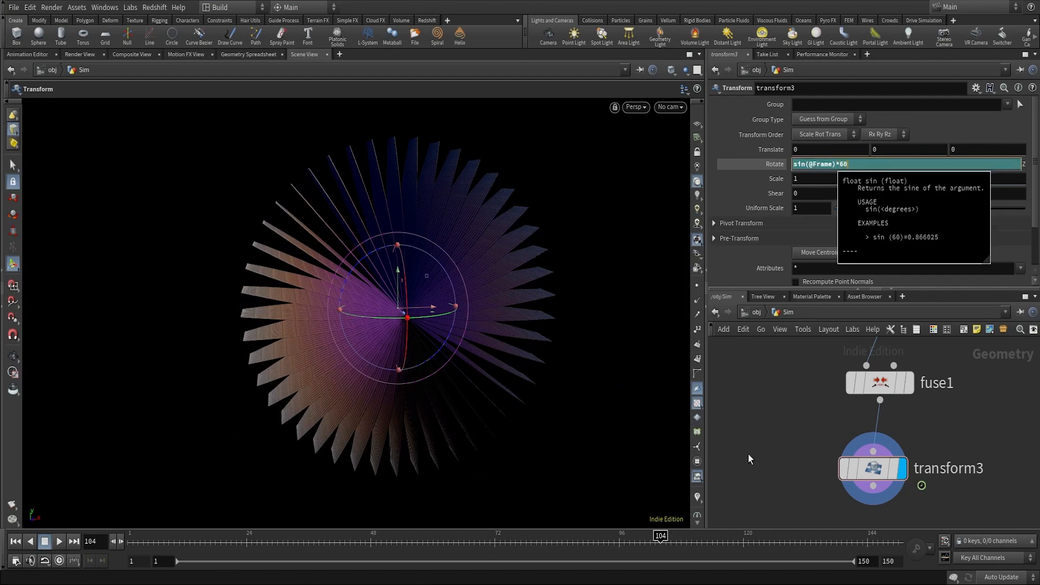
{"action": "key", "text": "Return"}
{"action": "left_click", "coordinate": [15, 541]}
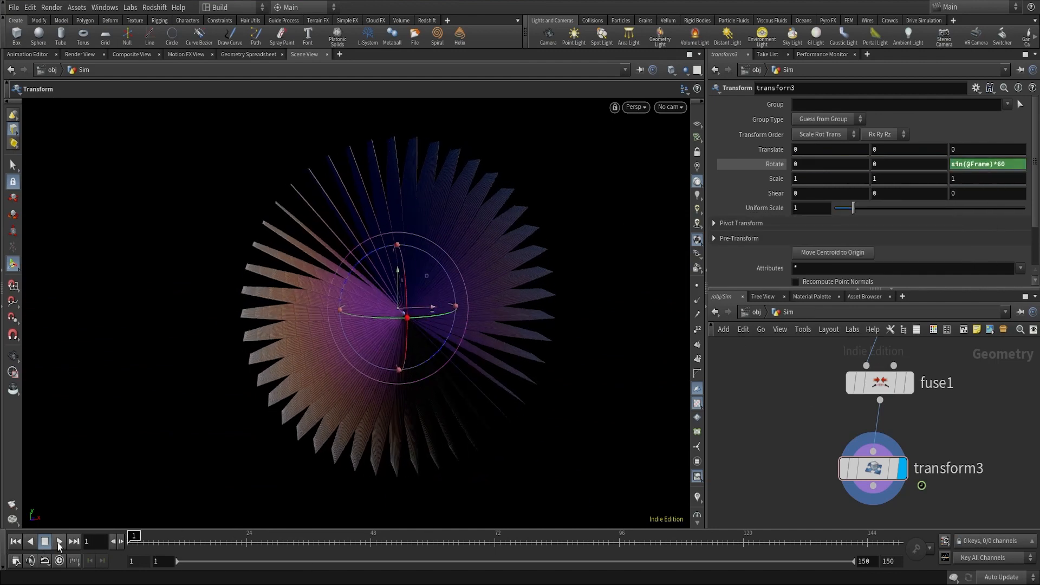
{"action": "left_click", "coordinate": [64, 540]}
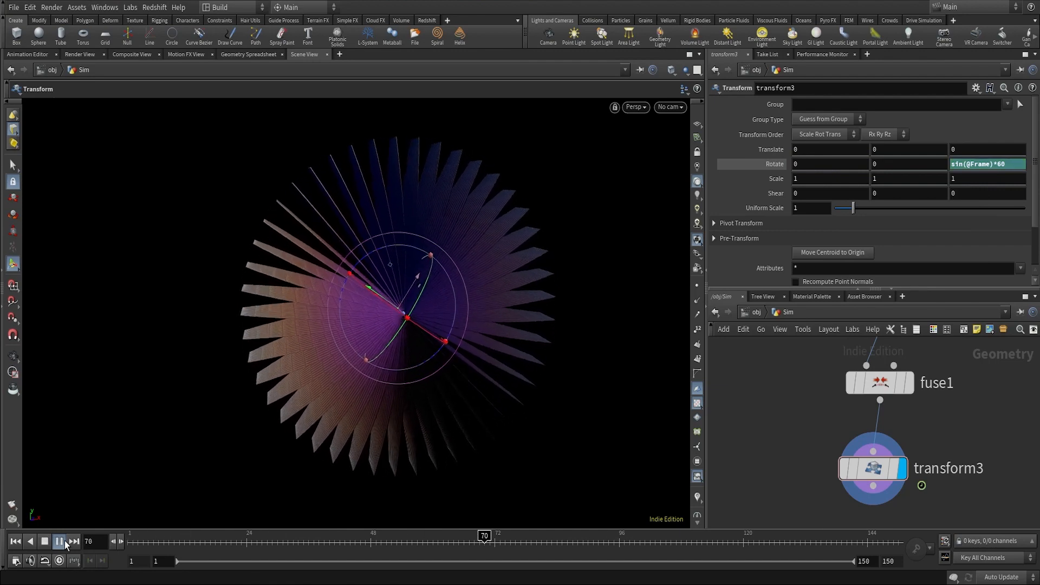
{"action": "left_click", "coordinate": [64, 541]}
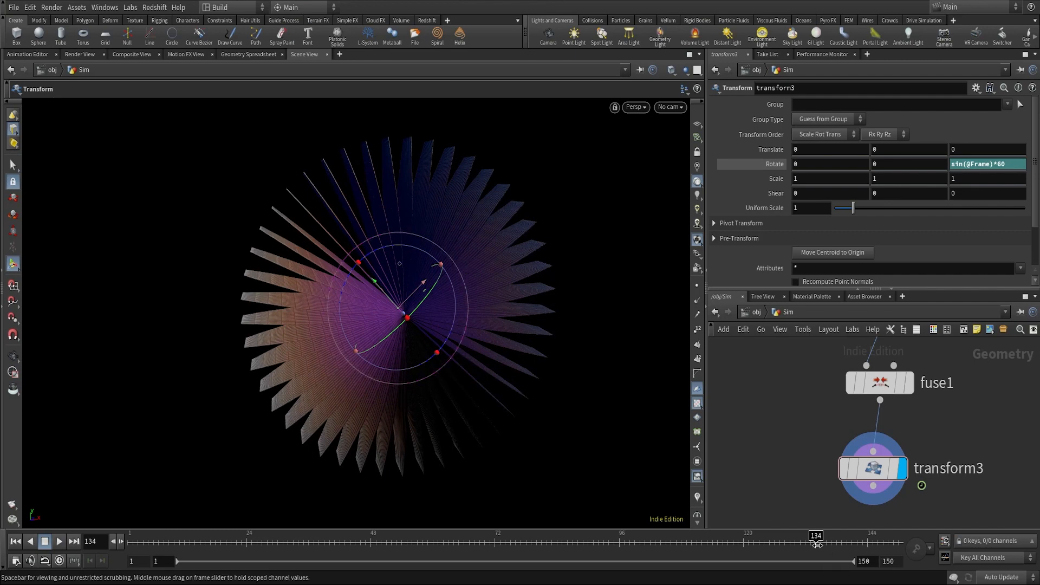
{"action": "left_click_drag", "start_coordinate": [815, 539], "coordinate": [893, 536]}
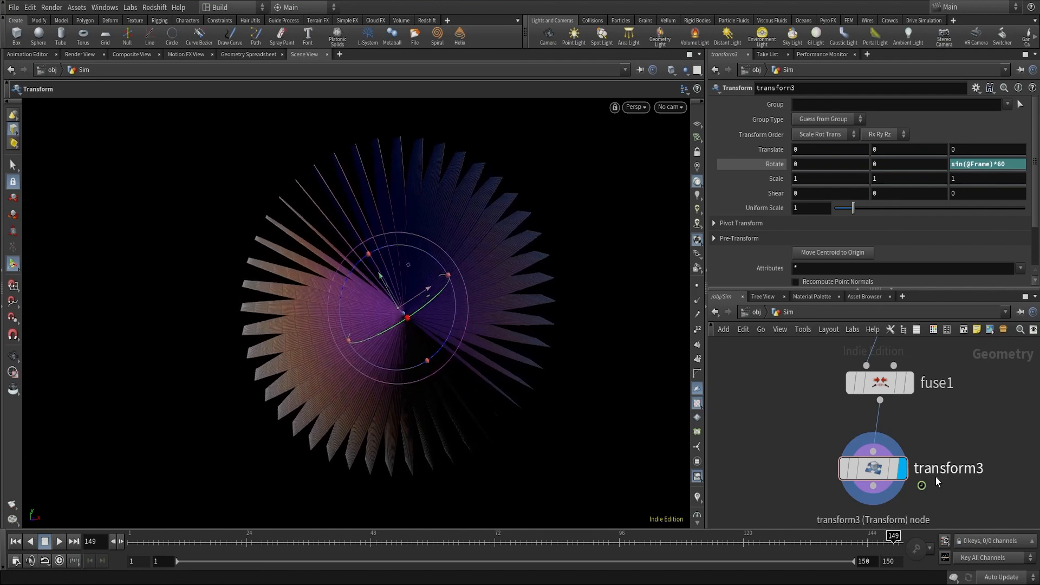
{"action": "left_click_drag", "start_coordinate": [877, 469], "coordinate": [884, 468]}
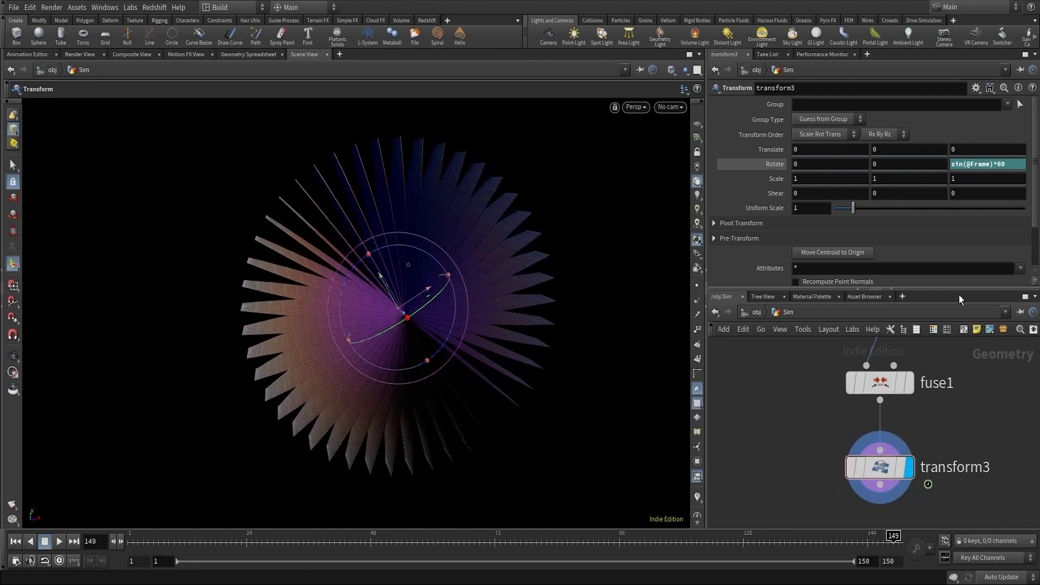
{"action": "double_click", "coordinate": [996, 163]}
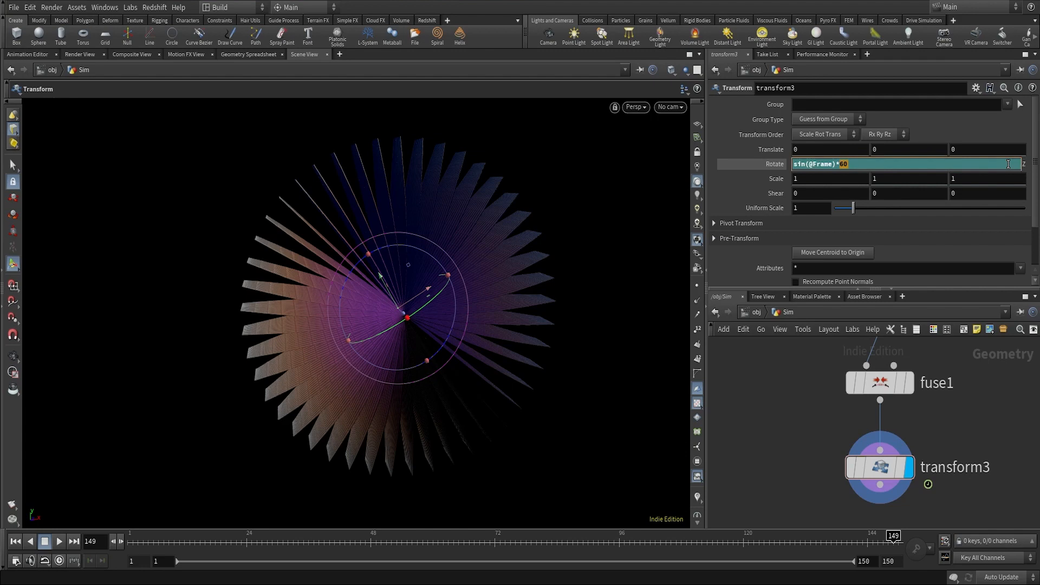
{"action": "key", "text": "Return"}
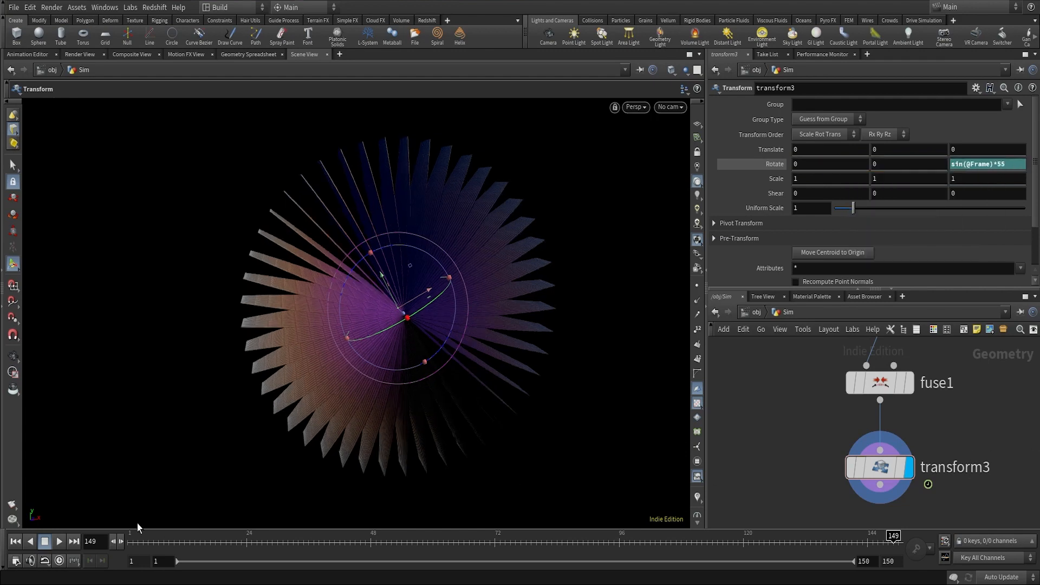
{"action": "left_click", "coordinate": [63, 541]}
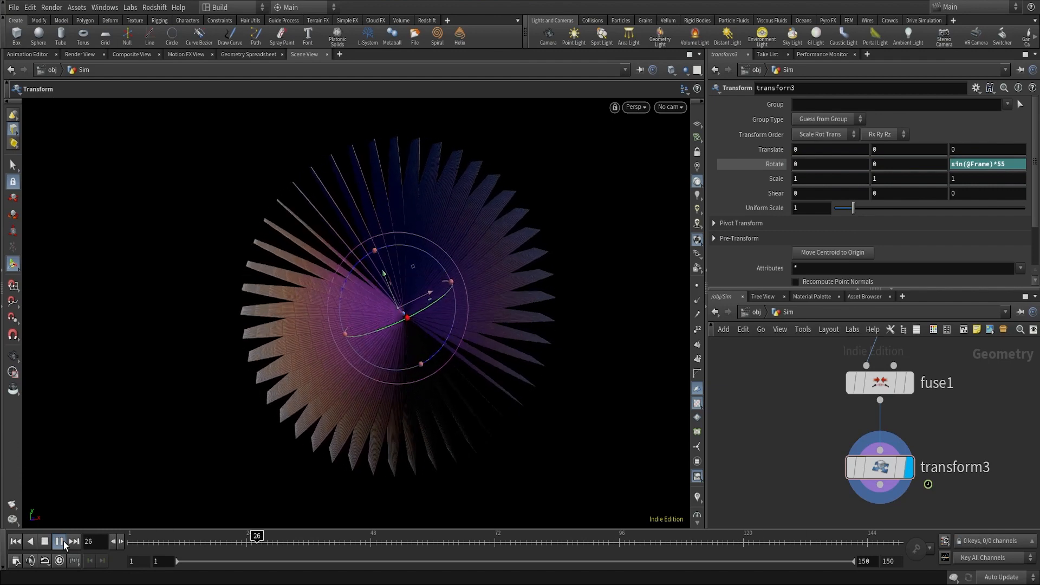
{"action": "left_click", "coordinate": [63, 541]}
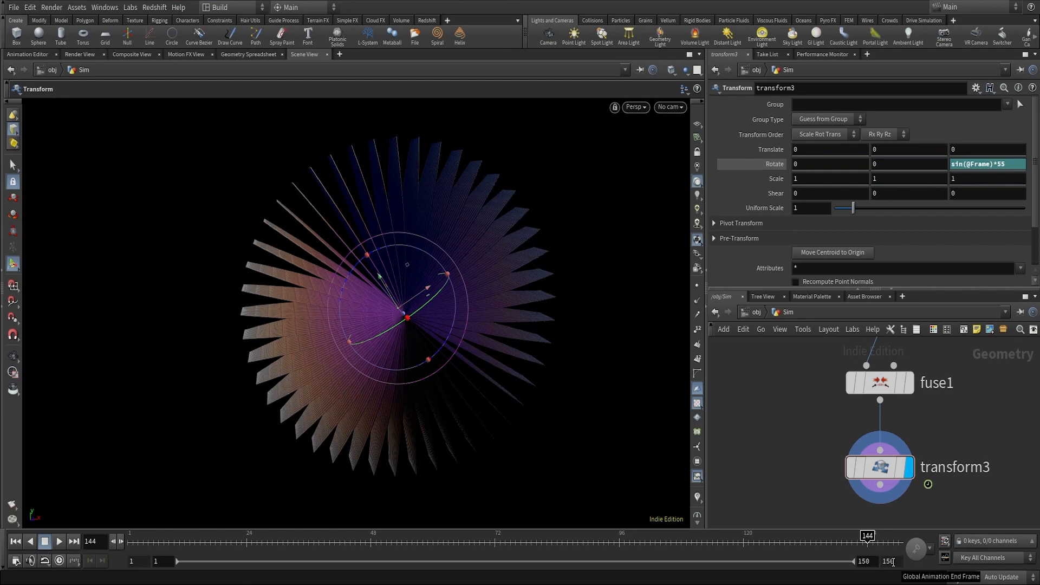
Enter 150 as the global animation end frame and scrub the timeline from the start to frame 150.
{"action": "left_click_drag", "start_coordinate": [901, 562], "coordinate": [882, 563]}
{"action": "type", "text": "1"}
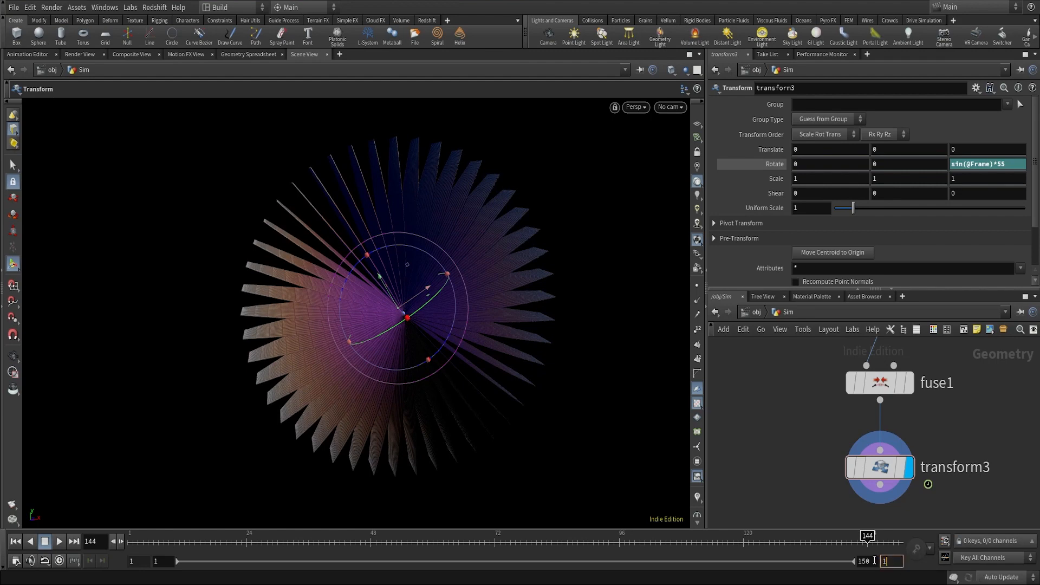
{"action": "type", "text": "50"}
{"action": "key", "text": "Return"}
{"action": "left_click_drag", "start_coordinate": [130, 540], "coordinate": [899, 559]}
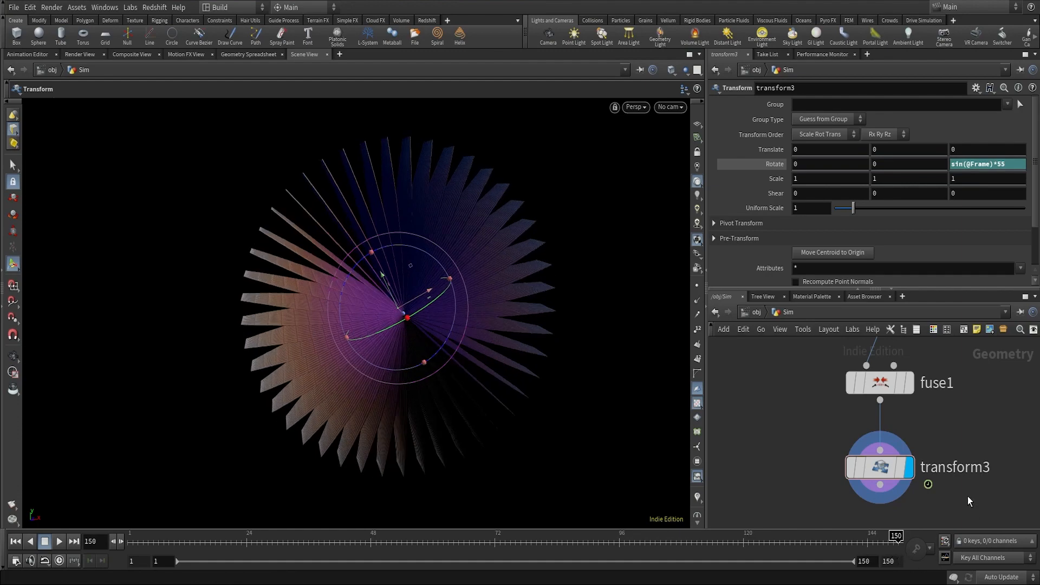
Add a Group node below transform3, display it and set its group type to Points.
{"action": "middle_click_drag", "start_coordinate": [967, 497], "coordinate": [967, 432]}
{"action": "key", "text": "Tab"}
{"action": "type", "text": "grou"}
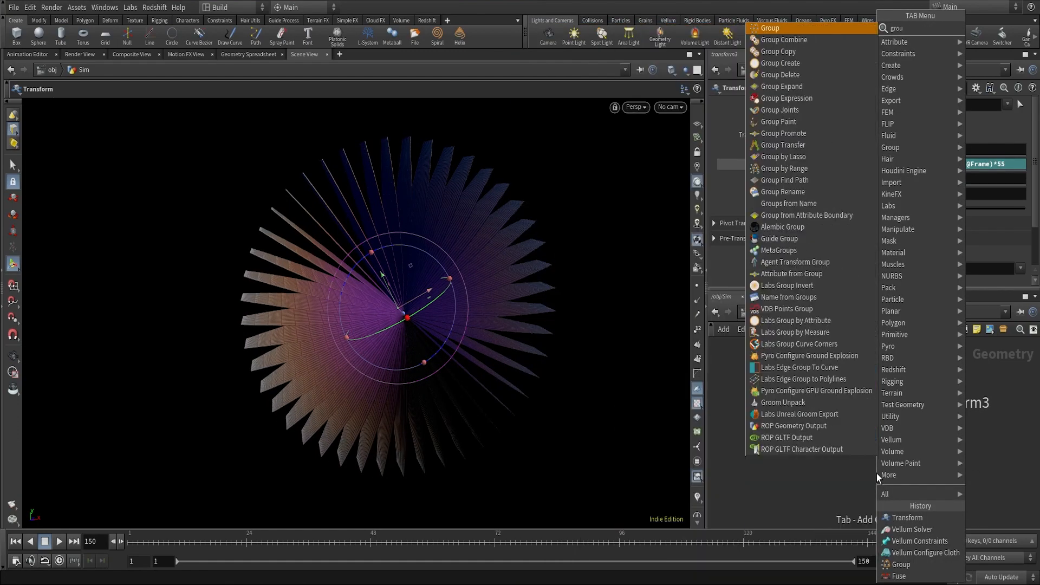
{"action": "key", "text": "Return"}
{"action": "left_click", "coordinate": [877, 474]}
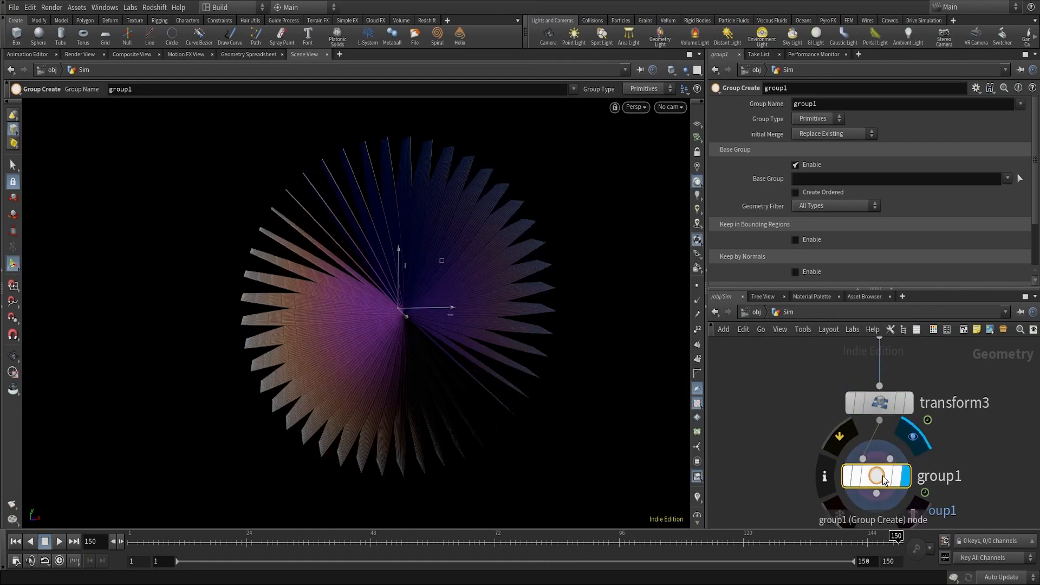
{"action": "left_click", "coordinate": [824, 120]}
{"action": "left_click", "coordinate": [809, 134]}
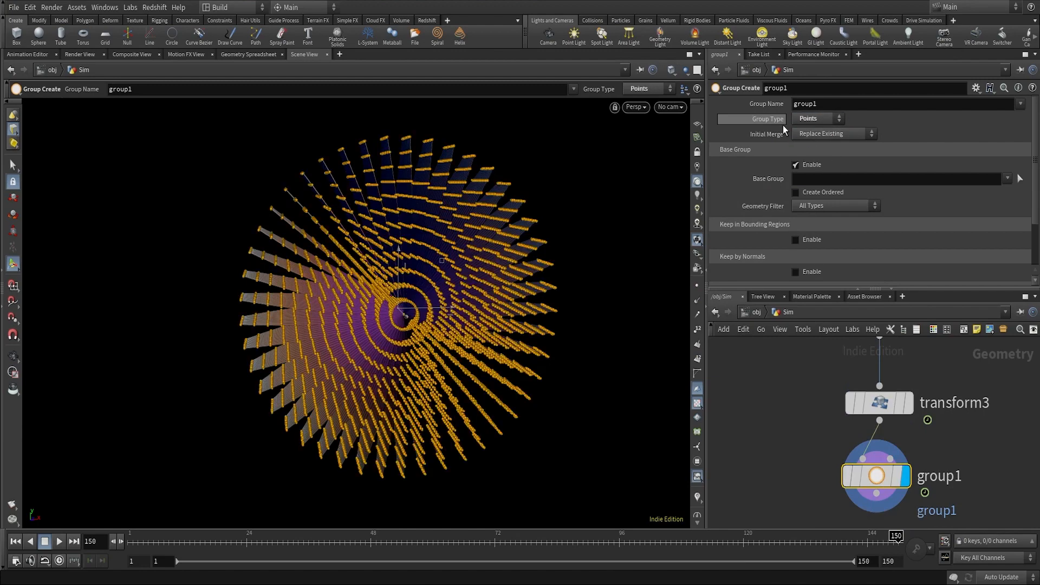
Name the point group Petals and inspect the grouped points on the flower.
{"action": "double_click", "coordinate": [825, 104]}
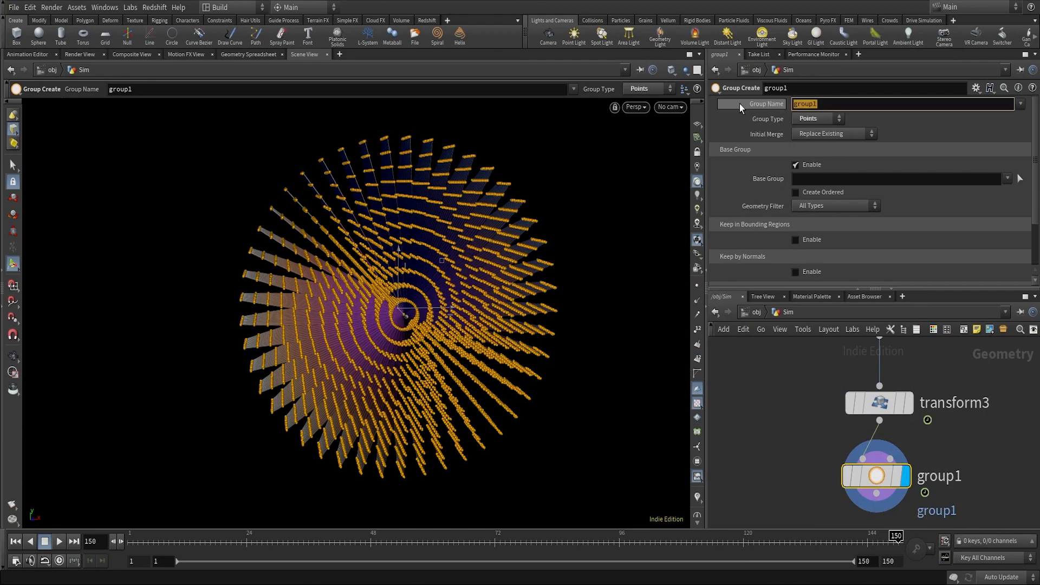
{"action": "type", "text": "Petals"}
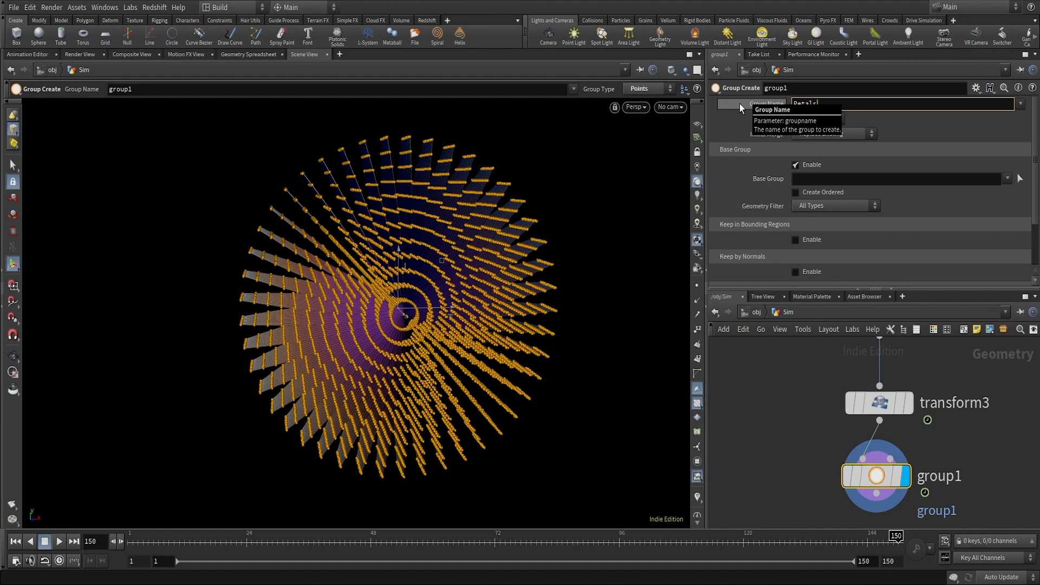
{"action": "left_click", "coordinate": [768, 438]}
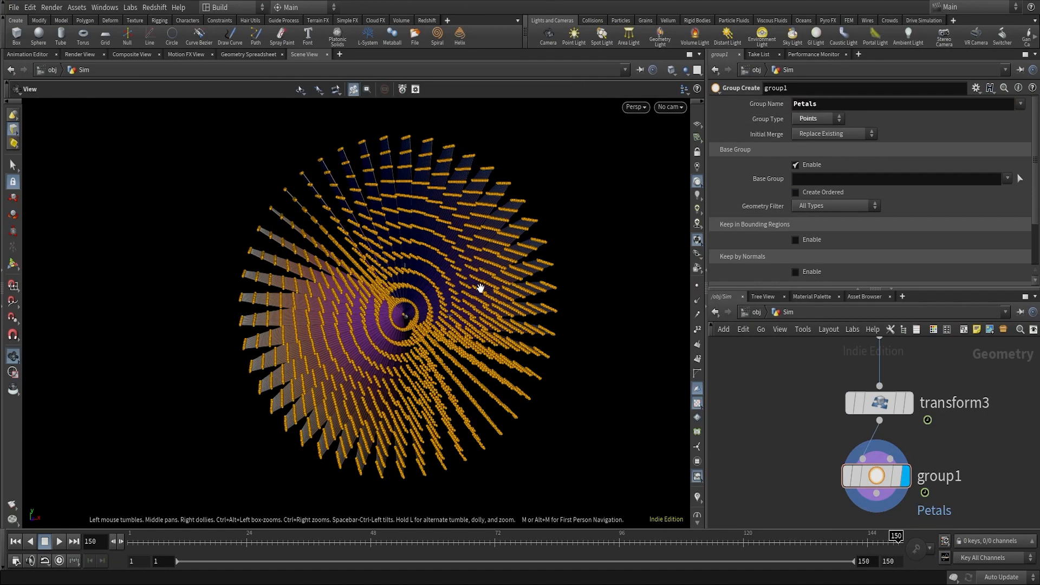
{"action": "right_click_drag", "start_coordinate": [462, 333], "coordinate": [438, 360], "text": "alt"}
{"action": "left_click_drag", "start_coordinate": [438, 360], "coordinate": [431, 355], "text": "alt"}
{"action": "right_click_drag", "start_coordinate": [431, 355], "coordinate": [458, 313], "text": "alt"}
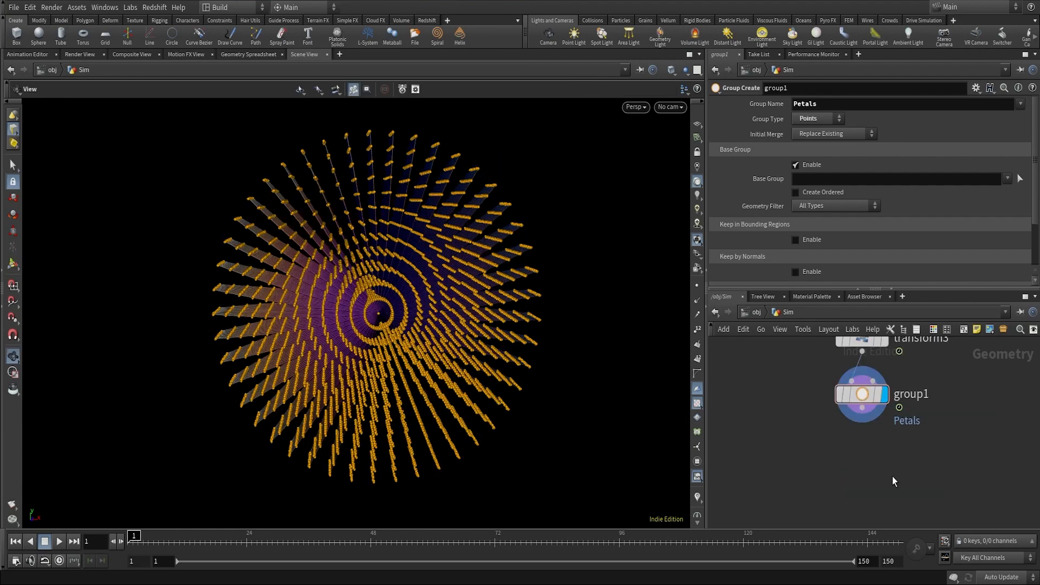
Connect a Vellum Configure Cloth node to group1's output and display it.
{"action": "left_click", "coordinate": [870, 419]}
{"action": "key", "text": "Tab"}
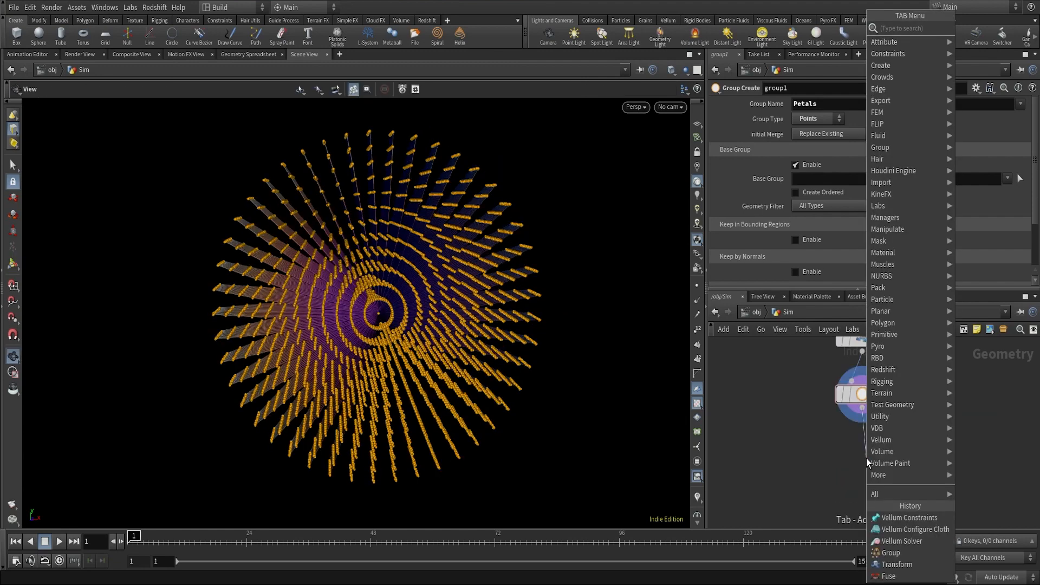
{"action": "type", "text": "vellu"}
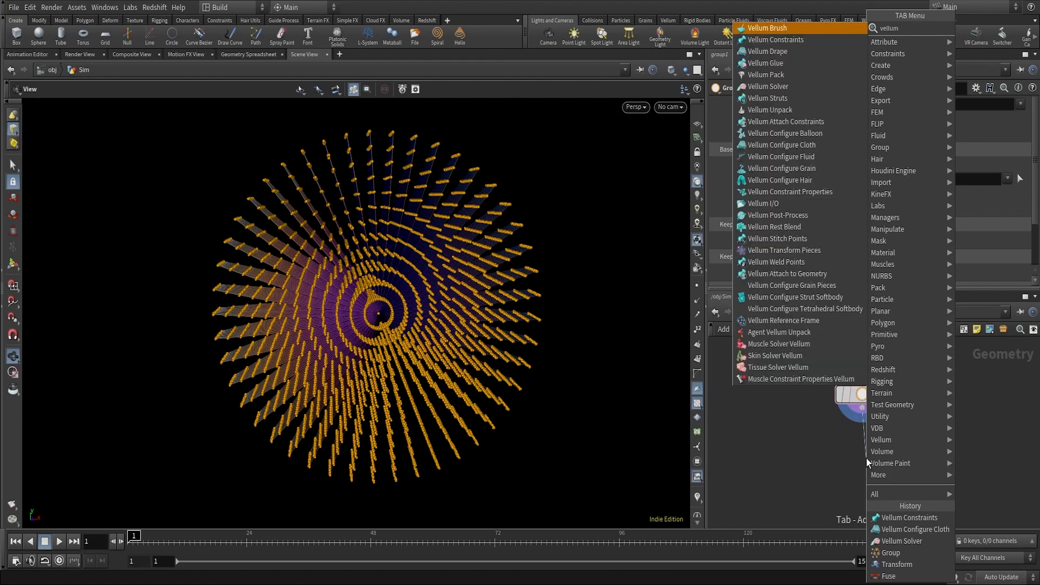
{"action": "type", "text": "mc"}
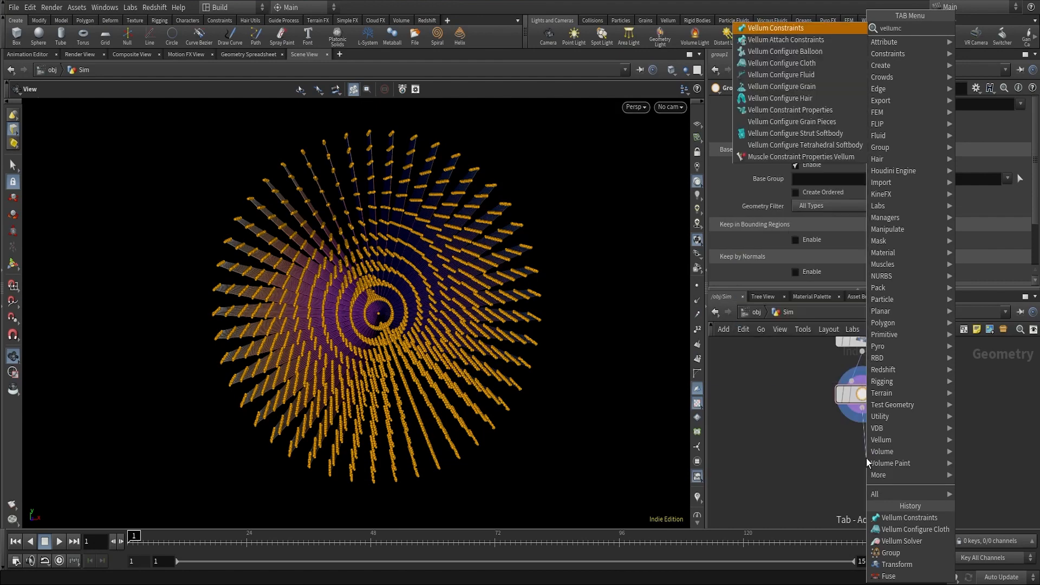
{"action": "type", "text": "lo"}
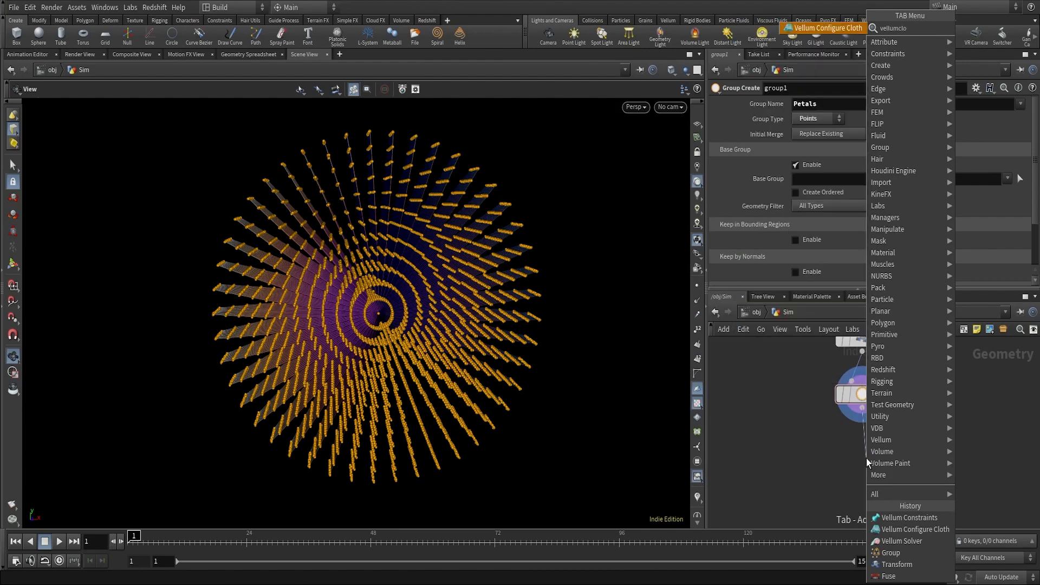
{"action": "key", "text": "Return"}
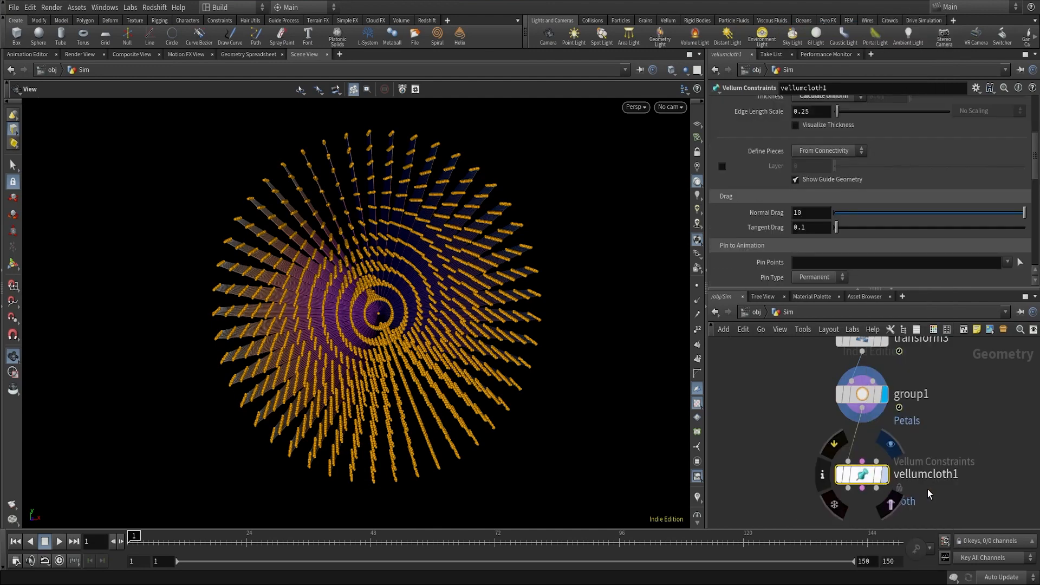
{"action": "middle_click_drag", "start_coordinate": [958, 499], "coordinate": [958, 446]}
{"action": "left_click", "coordinate": [848, 434]}
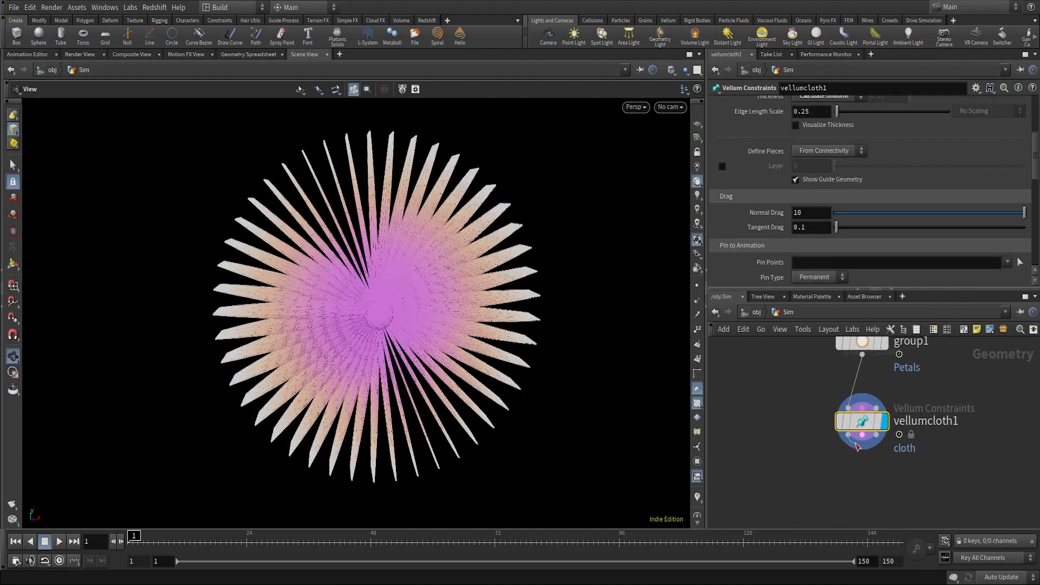
Add a Vellum Constraints node connected to vellumcloth1, align it underneath and display it.
{"action": "key", "text": "Tab"}
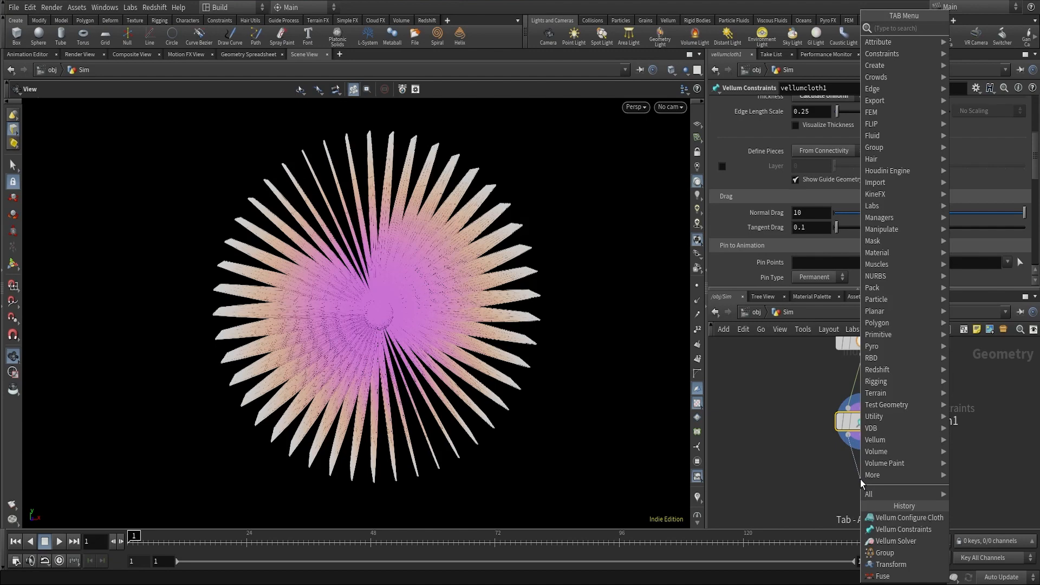
{"action": "type", "text": "vellpi"}
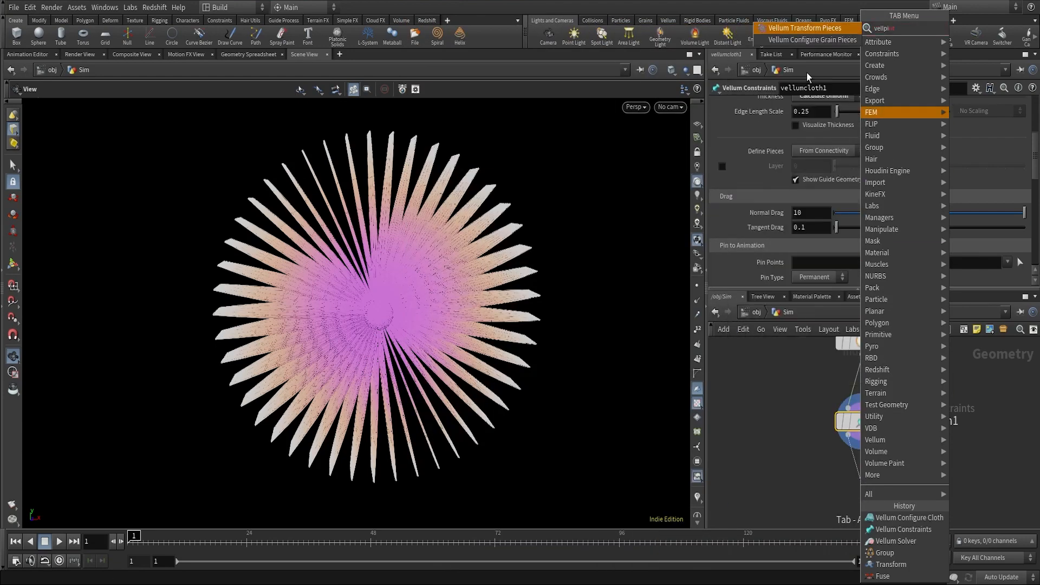
{"action": "key", "text": "BackSpace"}
{"action": "key", "text": "BackSpace"}
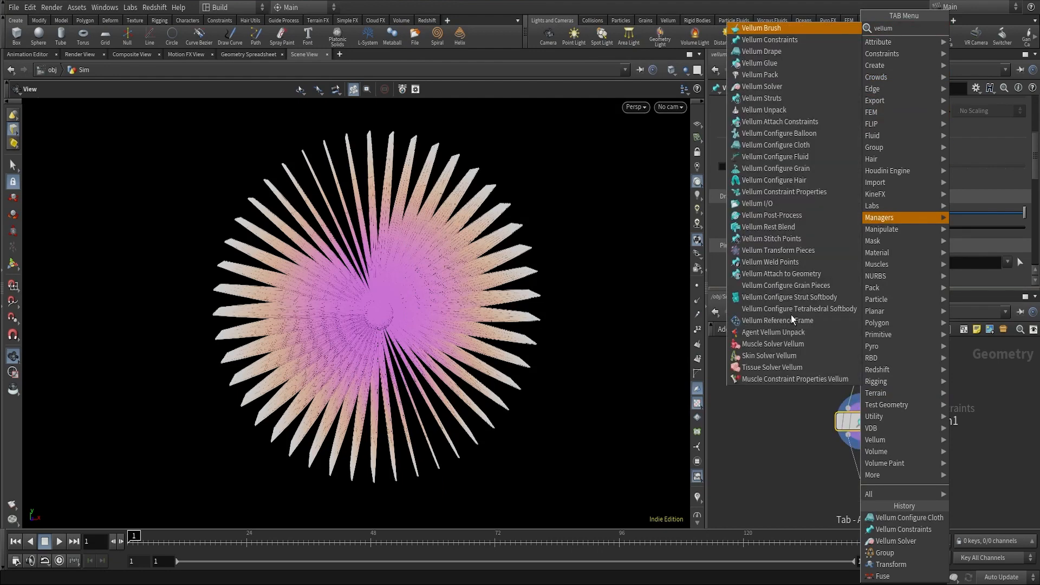
{"action": "type", "text": "umcom"}
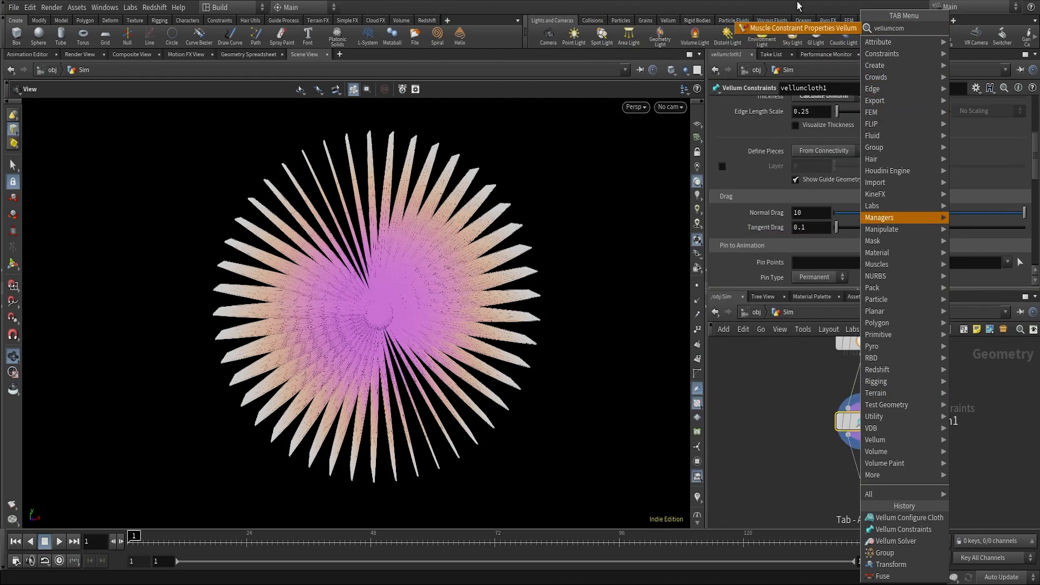
{"action": "key", "text": "BackSpace"}
{"action": "left_click", "coordinate": [850, 32]}
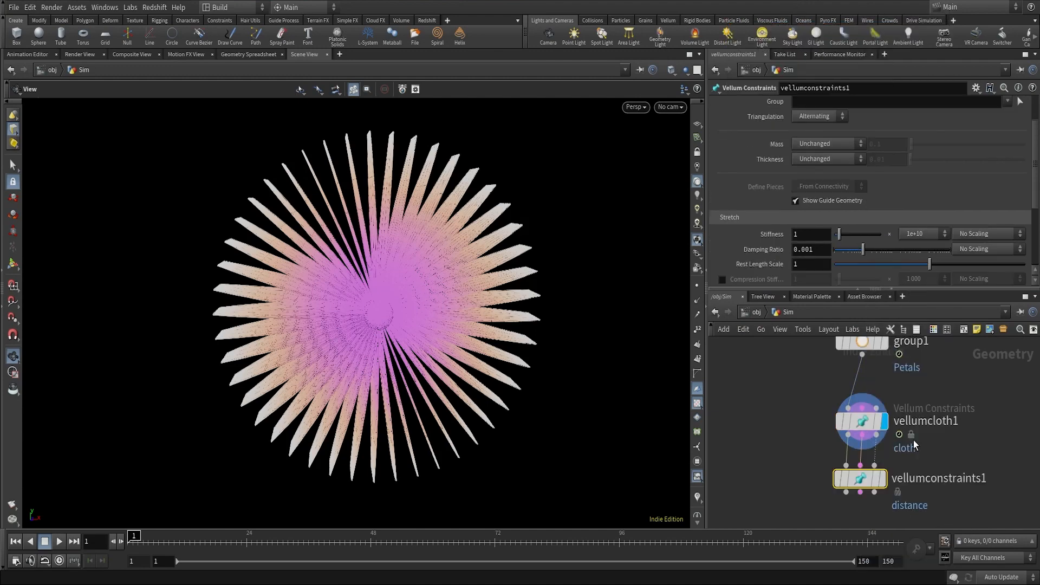
{"action": "middle_click_drag", "start_coordinate": [931, 452], "coordinate": [927, 411]}
{"action": "left_click_drag", "start_coordinate": [858, 440], "coordinate": [860, 455]}
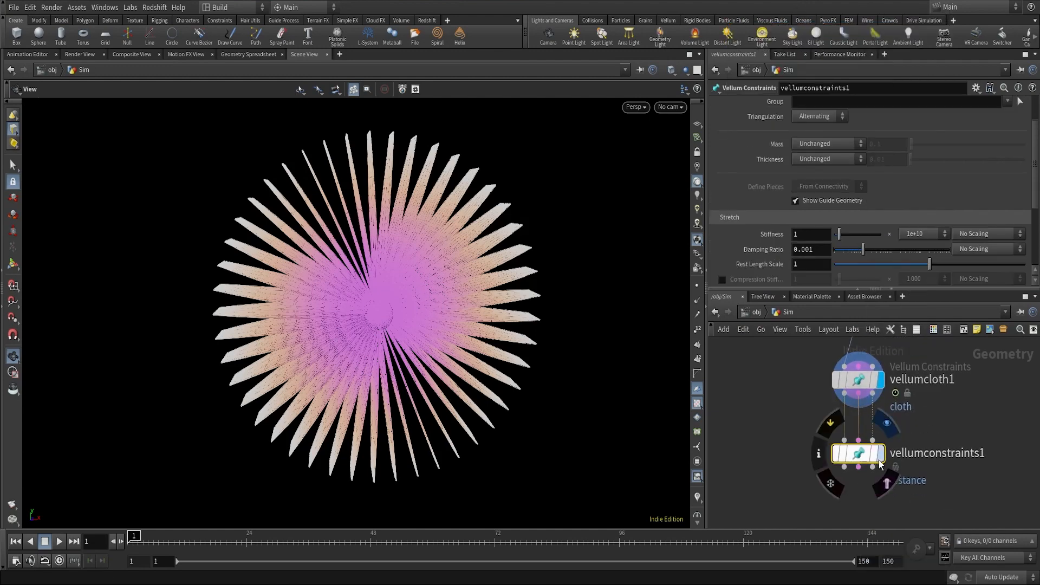
{"action": "left_click", "coordinate": [880, 459]}
Try Attach to Geometry as vellumconstraints1's constraint type and settle on Pin to Target.
{"action": "scroll", "coordinate": [1009, 193], "scroll_direction": "up", "scroll_amount": 3}
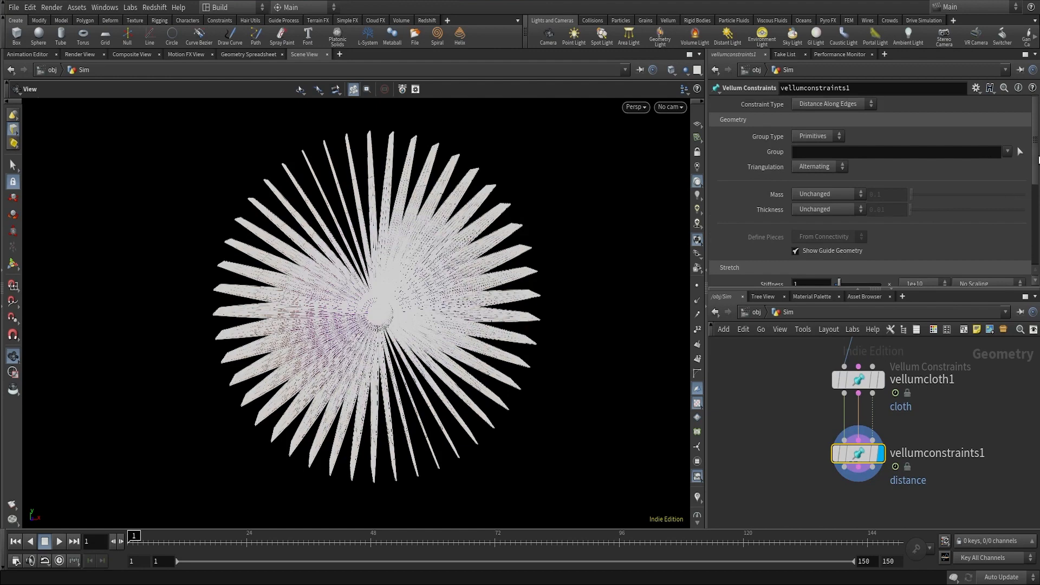
{"action": "left_click", "coordinate": [817, 106]}
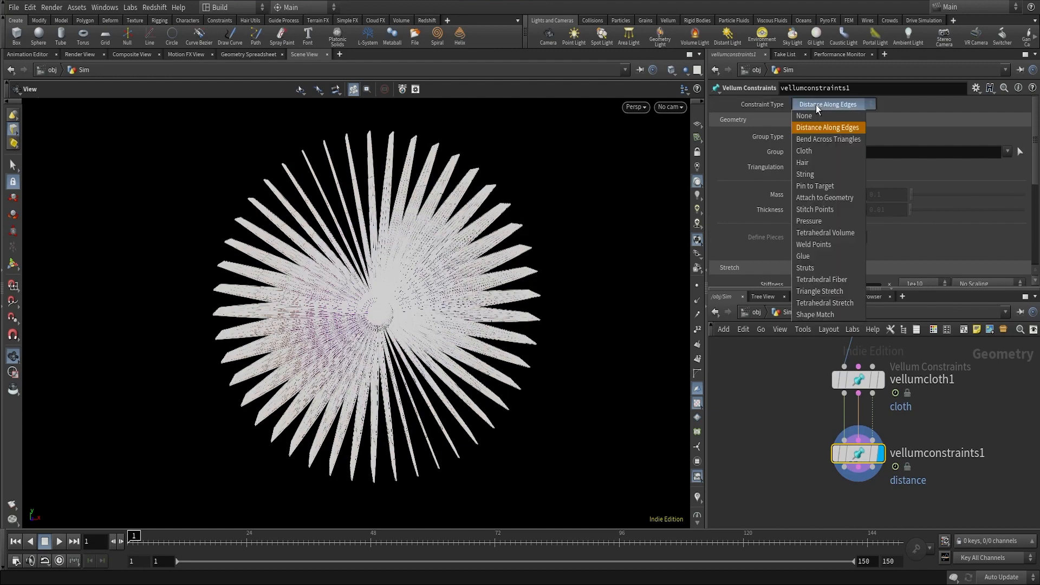
{"action": "left_click", "coordinate": [825, 197]}
{"action": "left_click", "coordinate": [818, 105]}
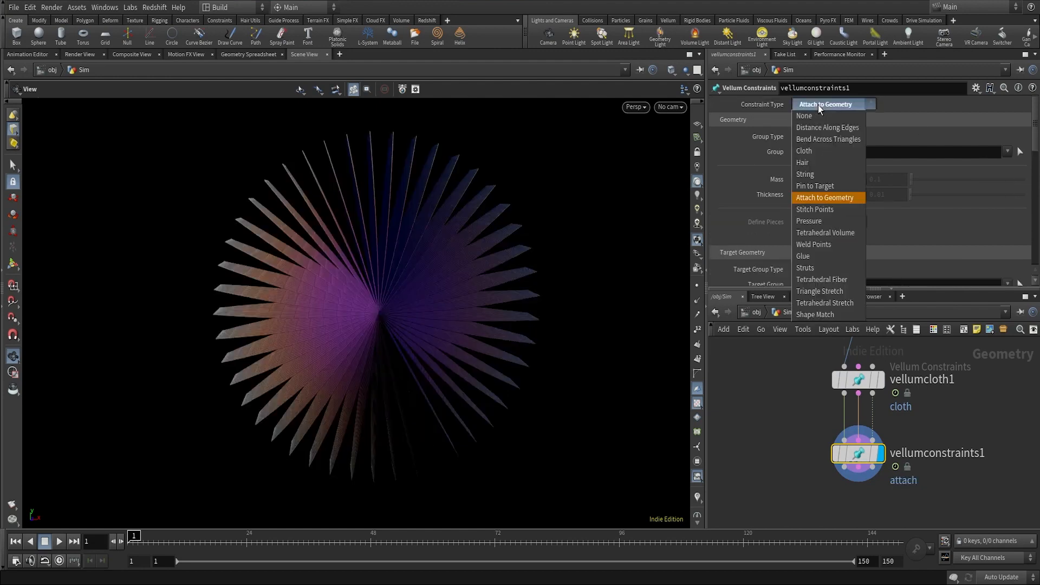
{"action": "left_click", "coordinate": [821, 184]}
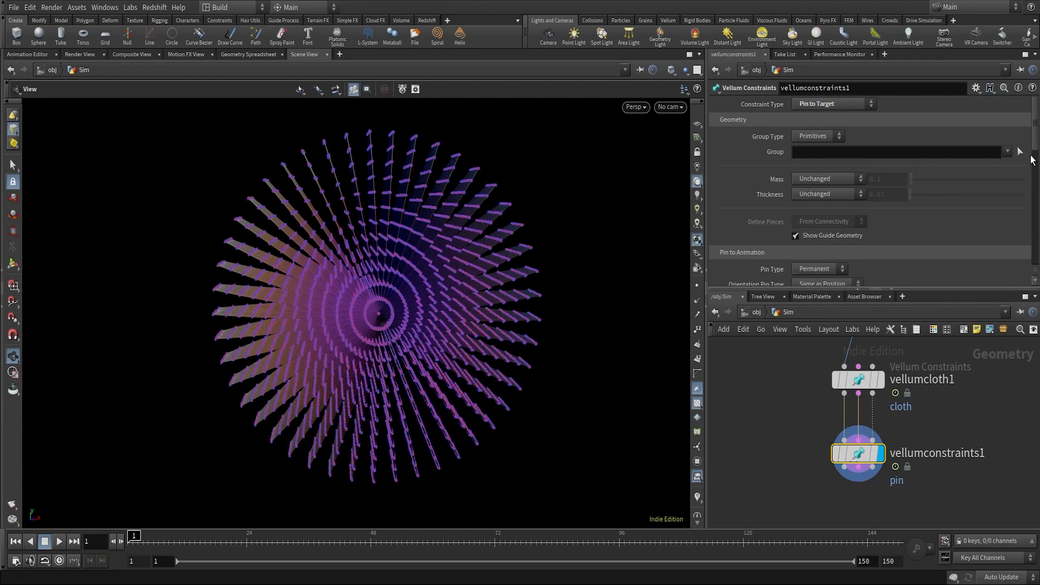
Add a Vellum Solver connected to vellumconstraints1, align it underneath and display it.
{"action": "middle_click_drag", "start_coordinate": [957, 441], "coordinate": [957, 380]}
{"action": "left_click", "coordinate": [948, 454]}
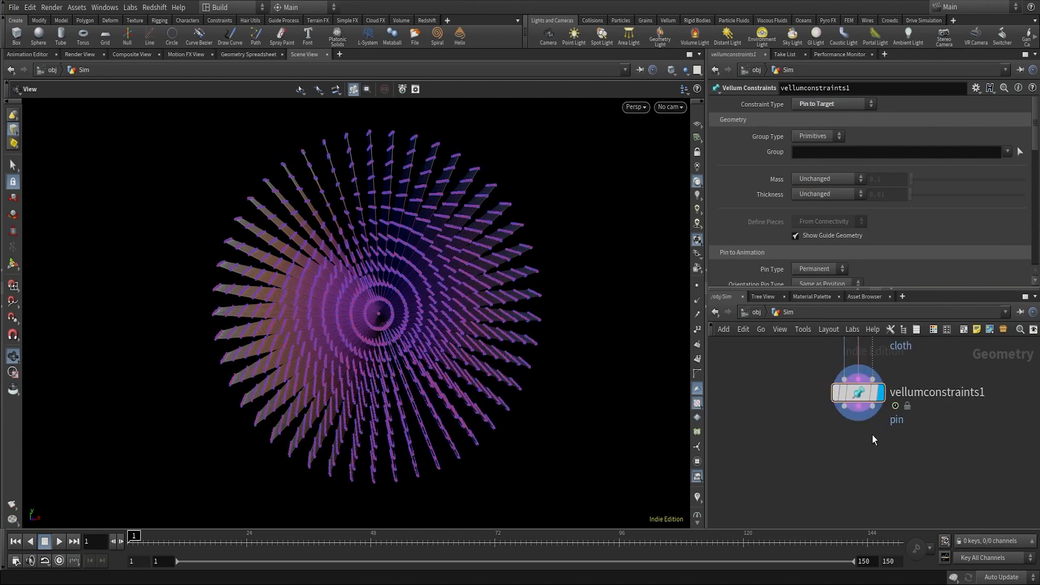
{"action": "left_click", "coordinate": [844, 412]}
{"action": "key", "text": "Tab"}
{"action": "type", "text": "vs"}
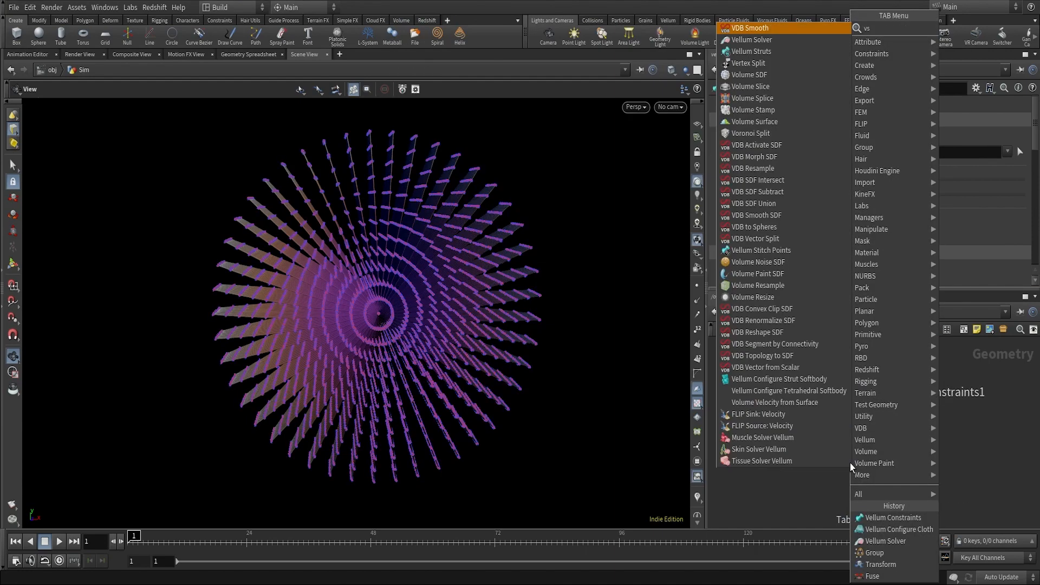
{"action": "type", "text": "ol"}
{"action": "key", "text": "Return"}
{"action": "left_click", "coordinate": [849, 463]}
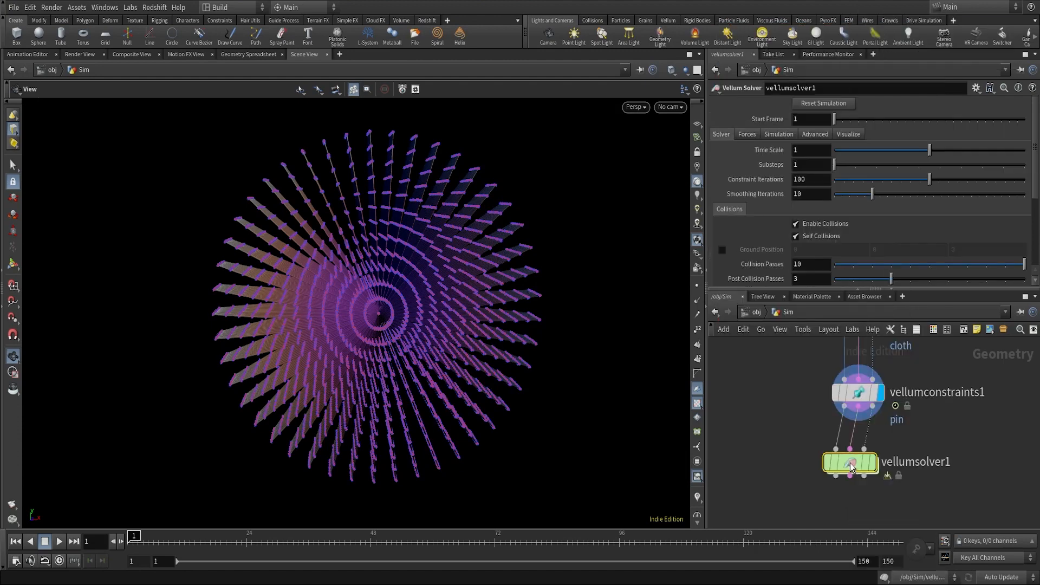
{"action": "left_click_drag", "start_coordinate": [850, 463], "coordinate": [859, 471]}
{"action": "left_click", "coordinate": [882, 471]}
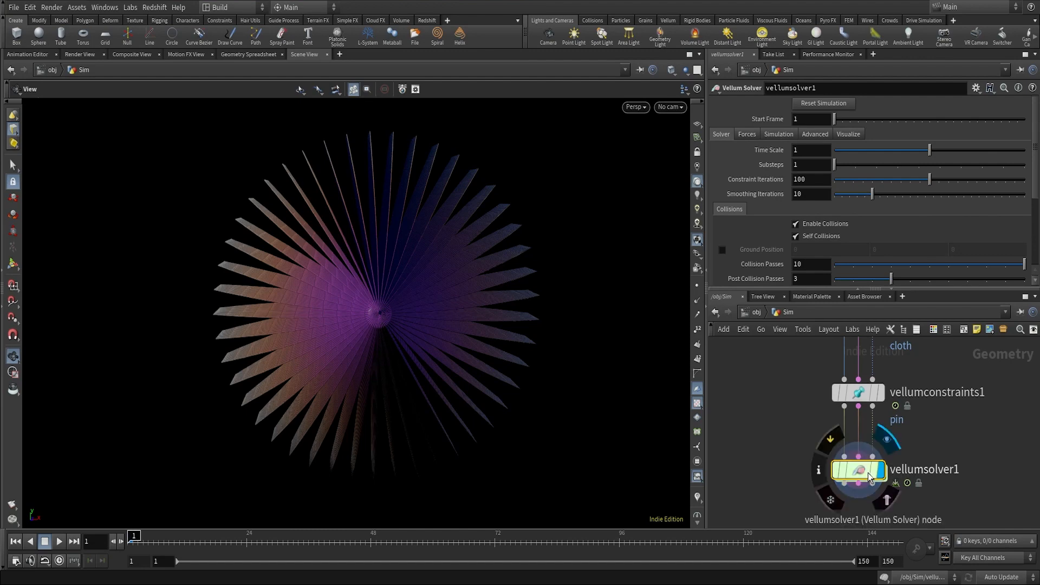
View the solver's force settings, enter its forces network and add a POP Force node wired into FORCE.
{"action": "left_click", "coordinate": [747, 135]}
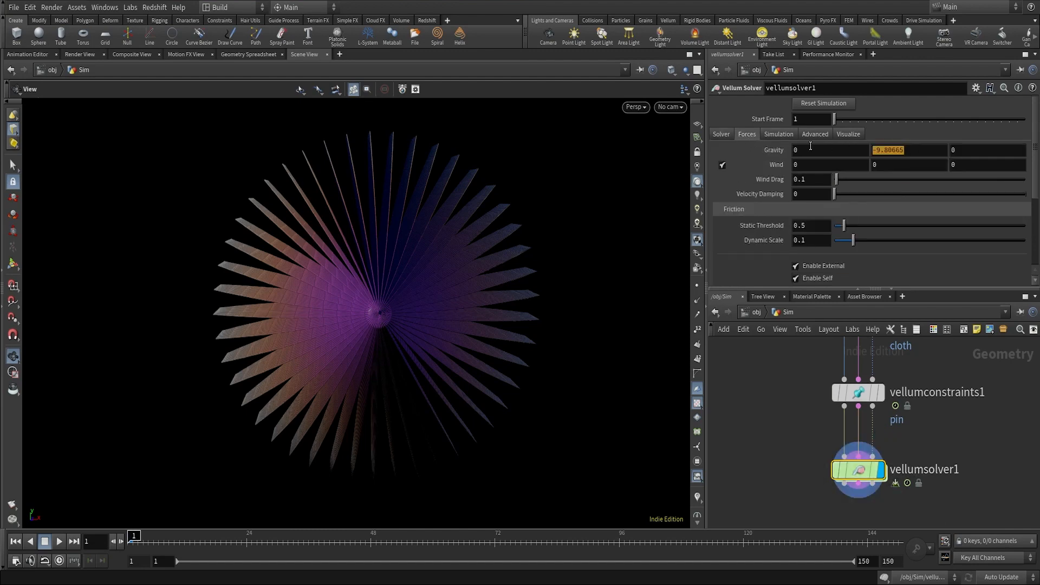
{"action": "double_click", "coordinate": [861, 470]}
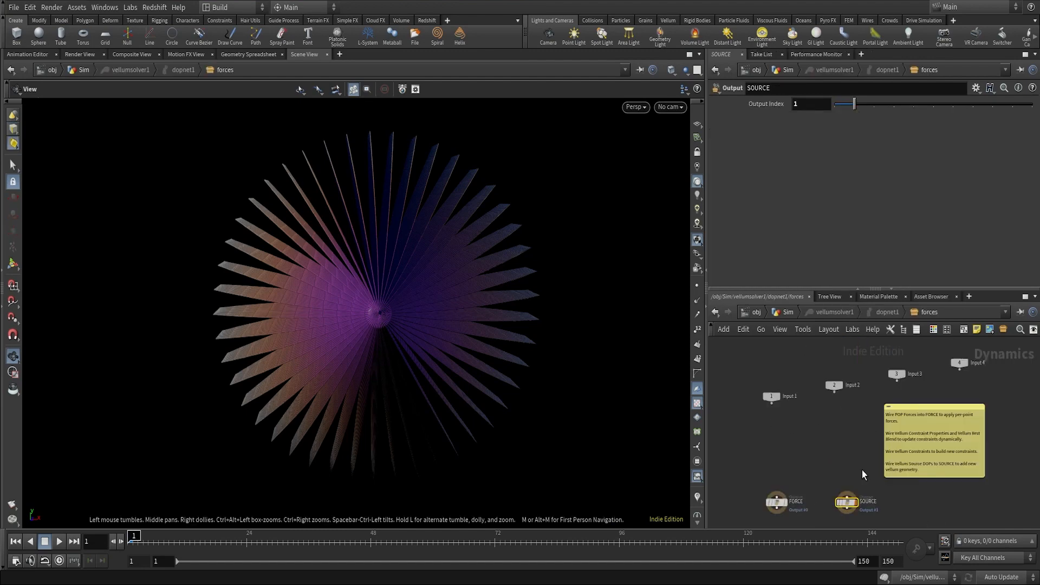
{"action": "key", "text": "Tab"}
{"action": "type", "text": "po"}
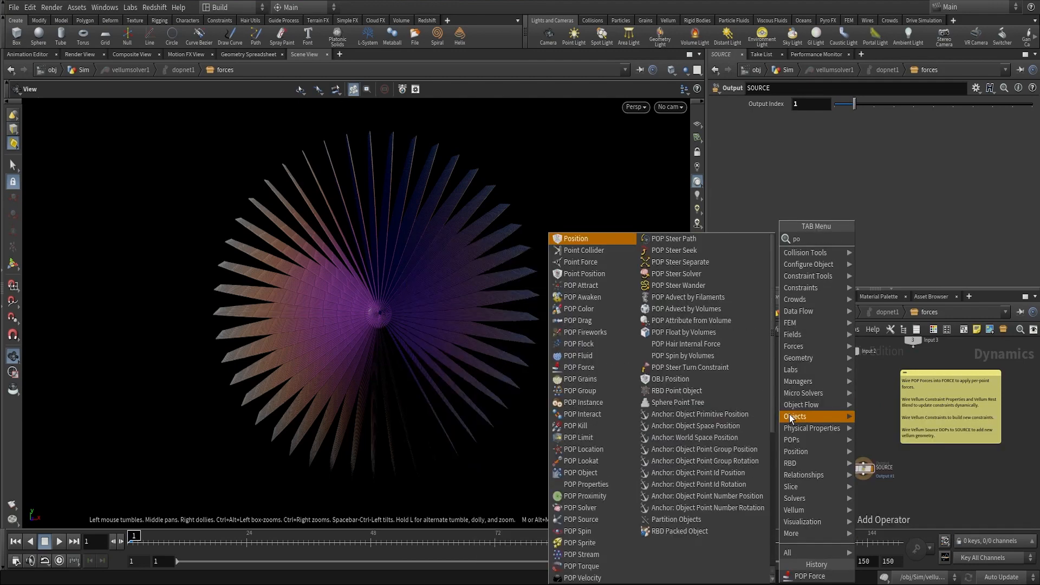
{"action": "type", "text": "pfo"}
{"action": "key", "text": "Return"}
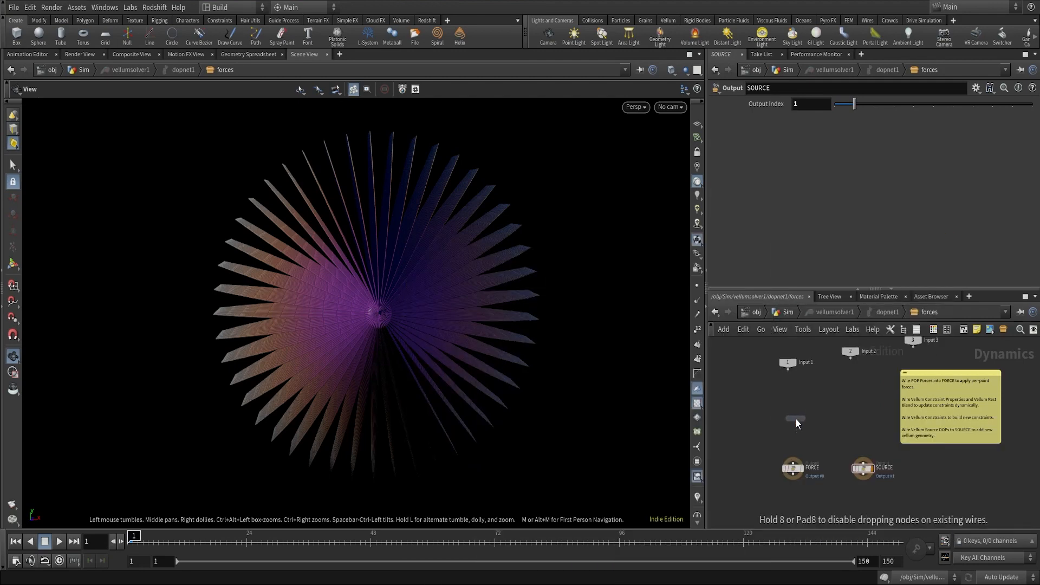
{"action": "left_click", "coordinate": [794, 409]}
{"action": "left_click_drag", "start_coordinate": [792, 414], "coordinate": [794, 454]}
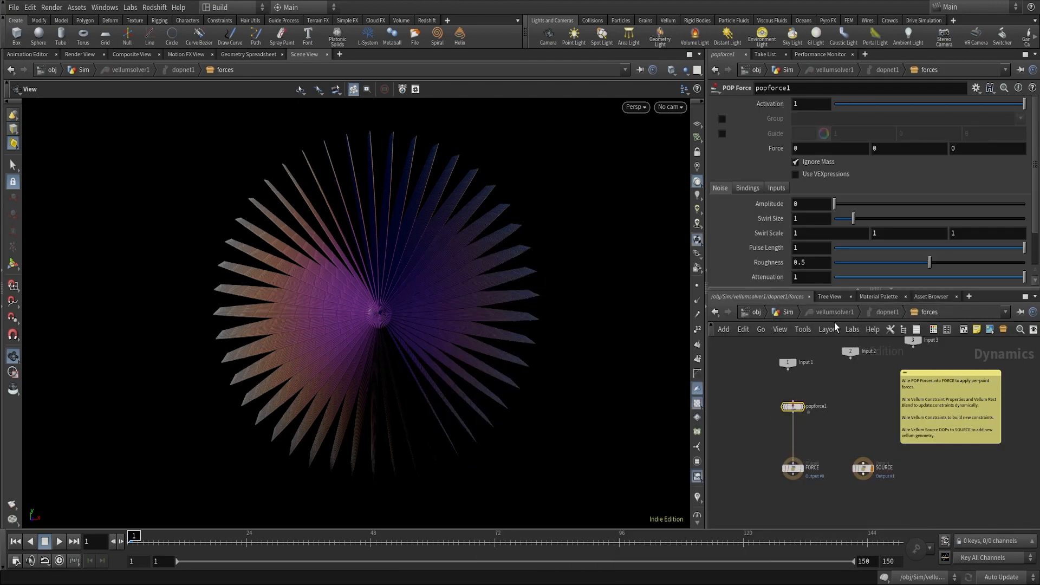
Set popforce1's noise amplitude to 0.88 and return to the Sim network.
{"action": "left_click", "coordinate": [789, 314]}
{"action": "double_click", "coordinate": [866, 473]}
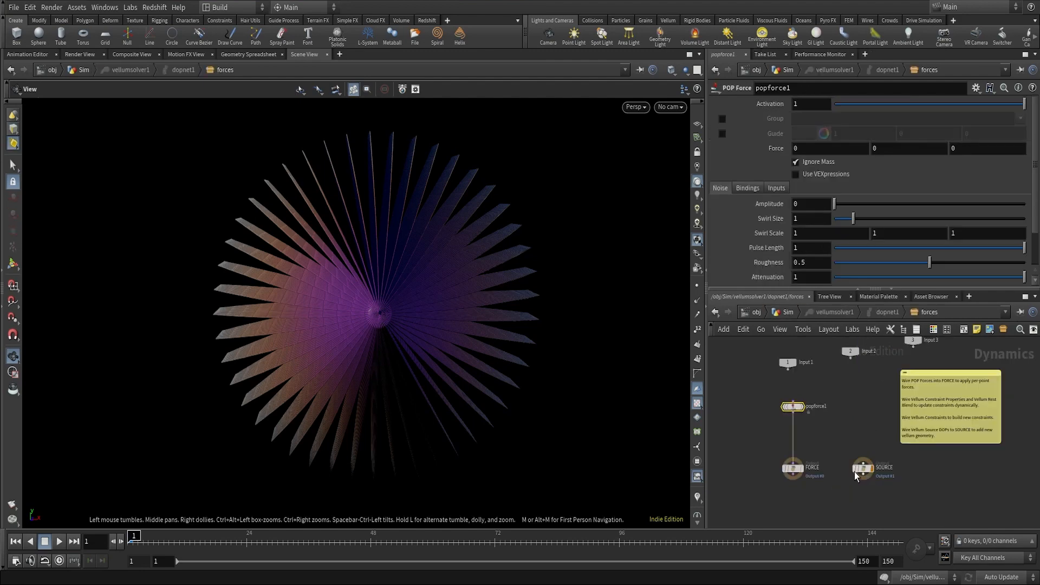
{"action": "scroll", "coordinate": [810, 407], "scroll_direction": "up", "scroll_amount": 3}
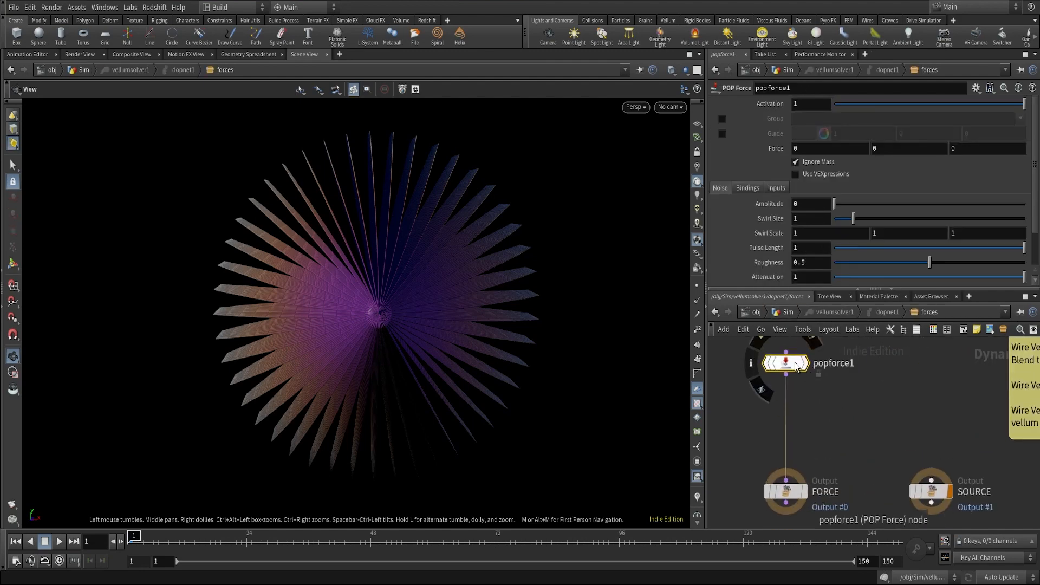
{"action": "left_click", "coordinate": [804, 202]}
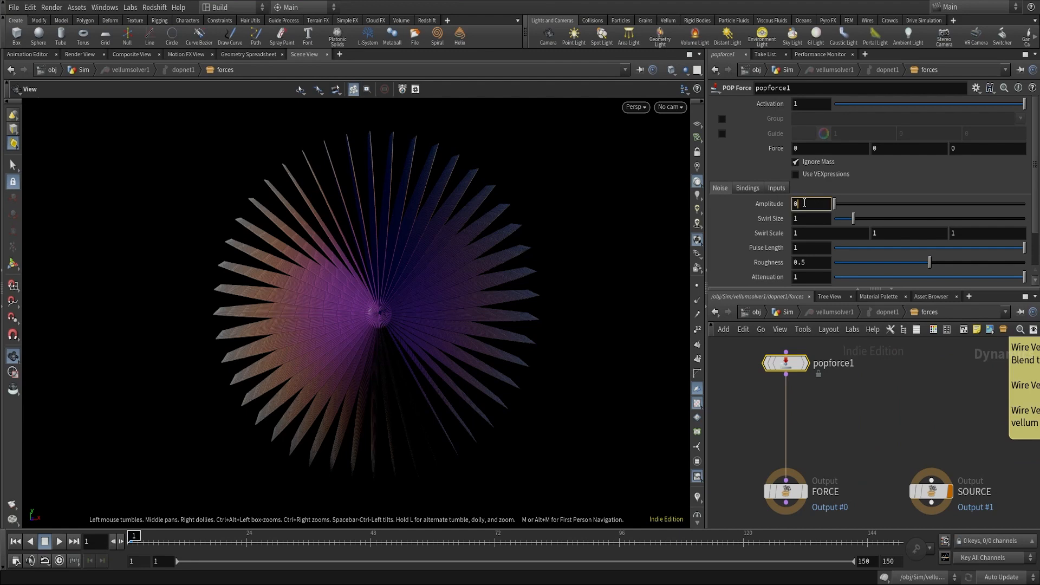
{"action": "type", "text": ".88"}
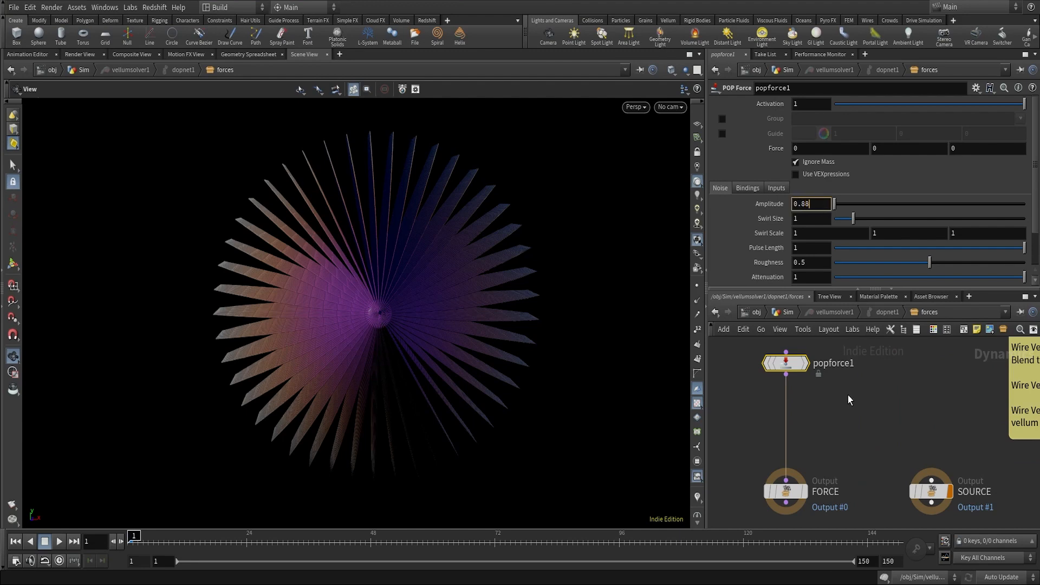
{"action": "left_click", "coordinate": [834, 353]}
{"action": "left_click", "coordinate": [791, 312]}
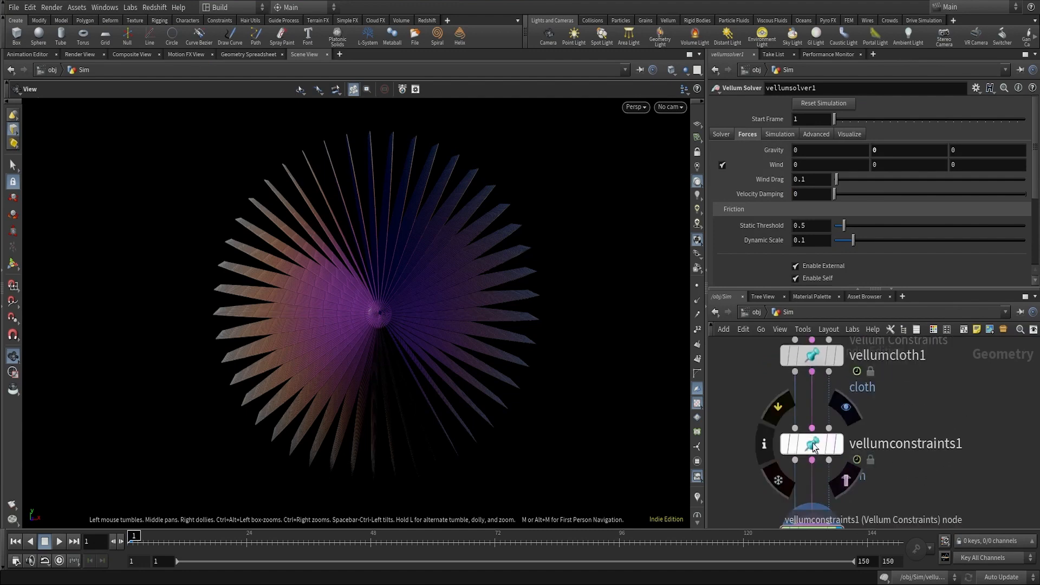
Set vellumconstraints1's Pin Type to Soft and enable Match Animation.
{"action": "left_click", "coordinate": [867, 447]}
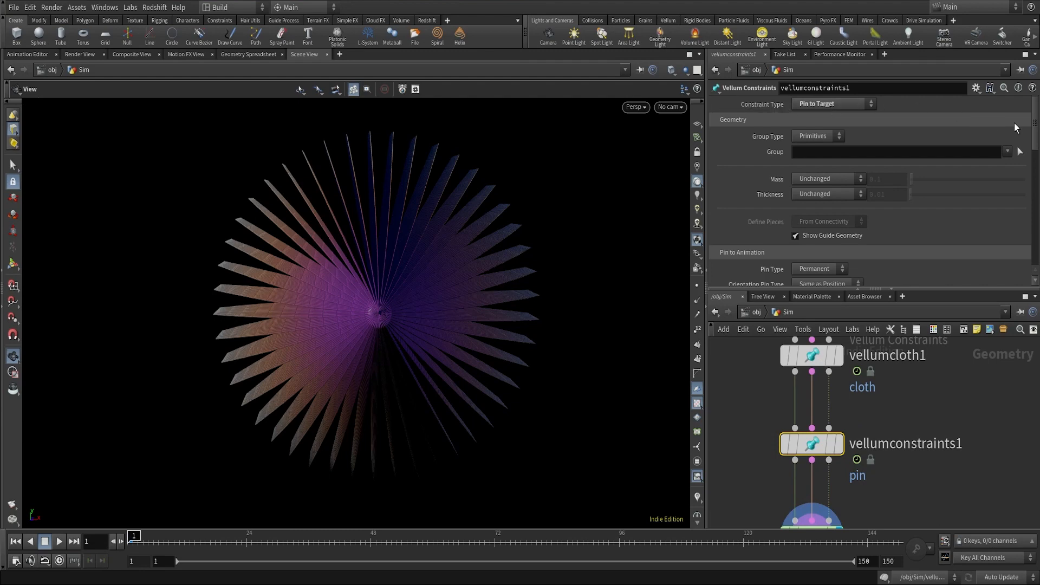
{"action": "left_click_drag", "start_coordinate": [1036, 127], "coordinate": [1036, 167]}
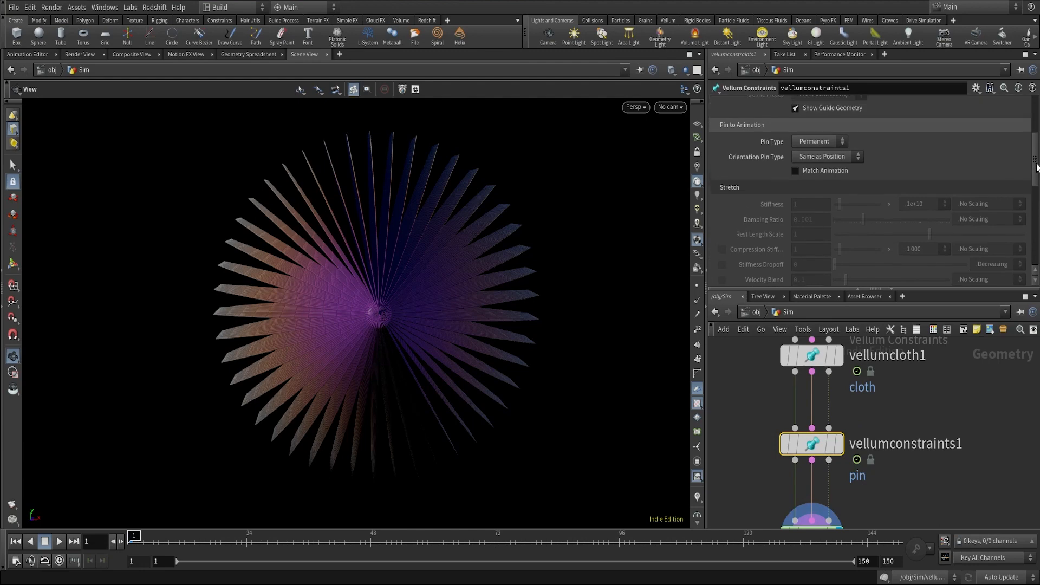
{"action": "left_click", "coordinate": [815, 143]}
{"action": "left_click", "coordinate": [810, 180]}
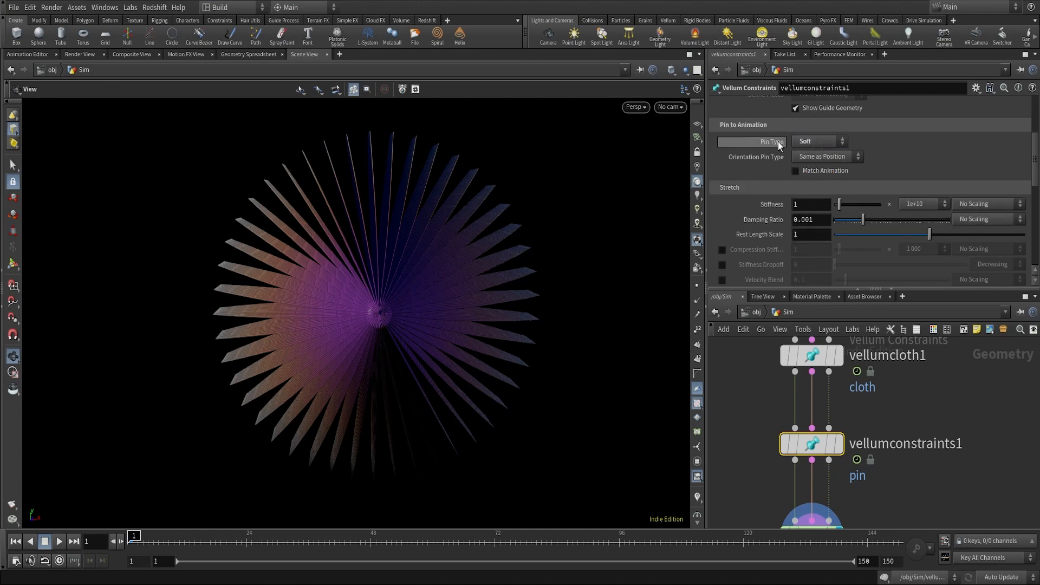
{"action": "scroll", "coordinate": [1022, 173], "scroll_direction": "down", "scroll_amount": 2}
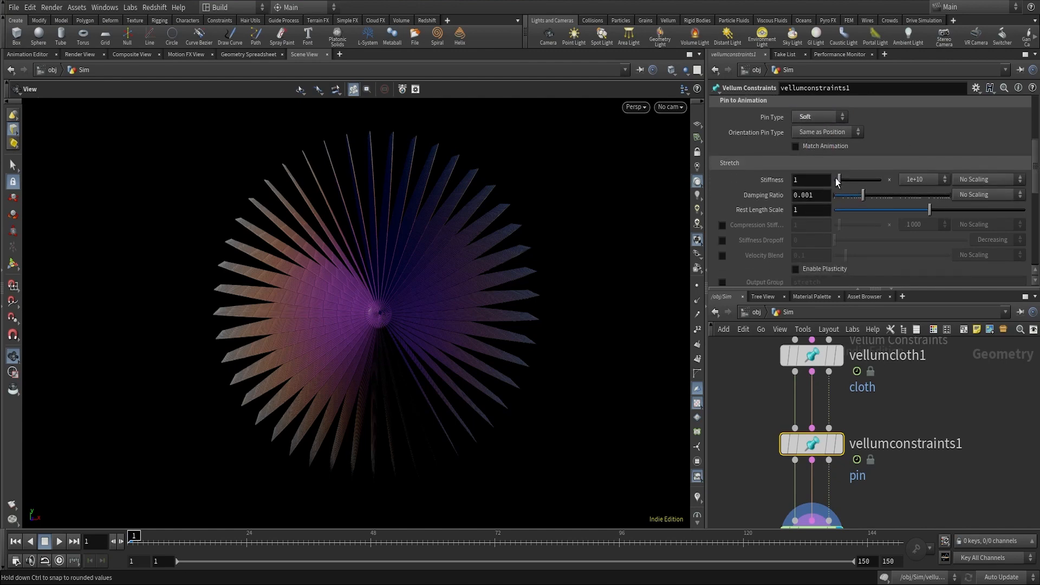
{"action": "scroll", "coordinate": [1020, 206], "scroll_direction": "down", "scroll_amount": 6}
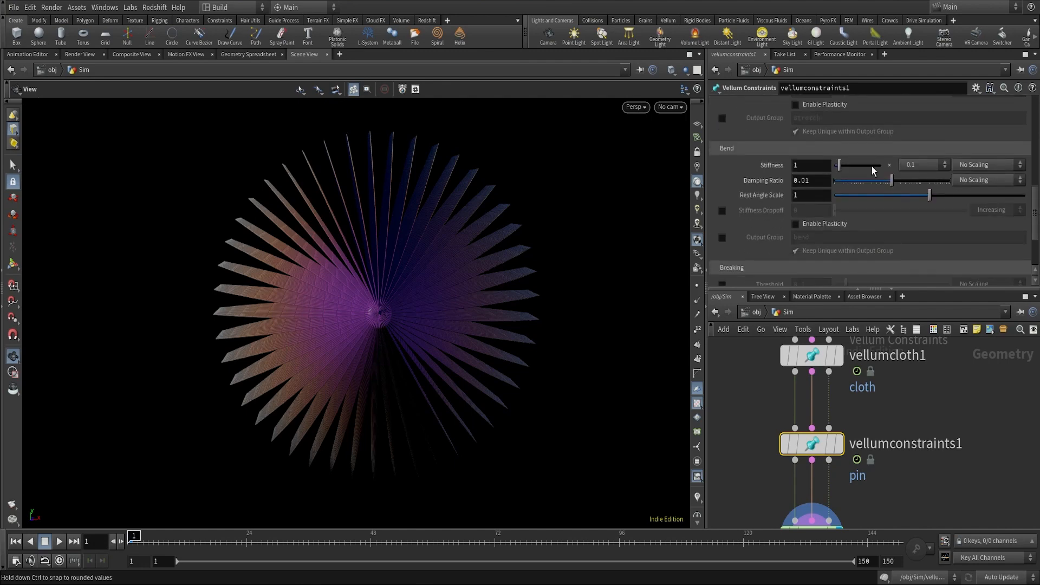
{"action": "scroll", "coordinate": [1033, 225], "scroll_direction": "up", "scroll_amount": 7}
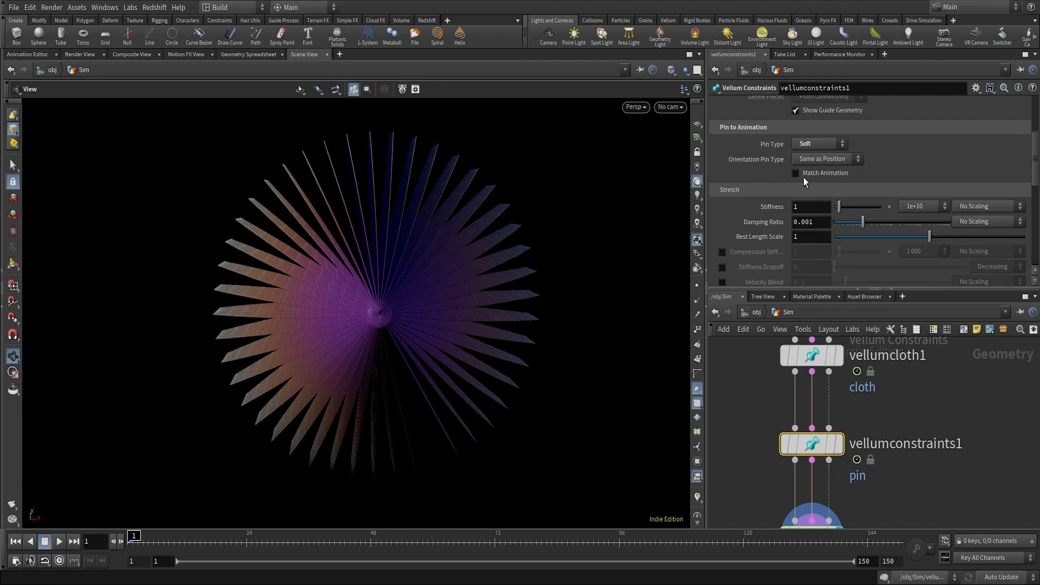
{"action": "left_click", "coordinate": [795, 172]}
Play the Vellum simulation from the start and scrub through the cached frames up to frame 26.
{"action": "middle_click_drag", "start_coordinate": [867, 469], "coordinate": [874, 385]}
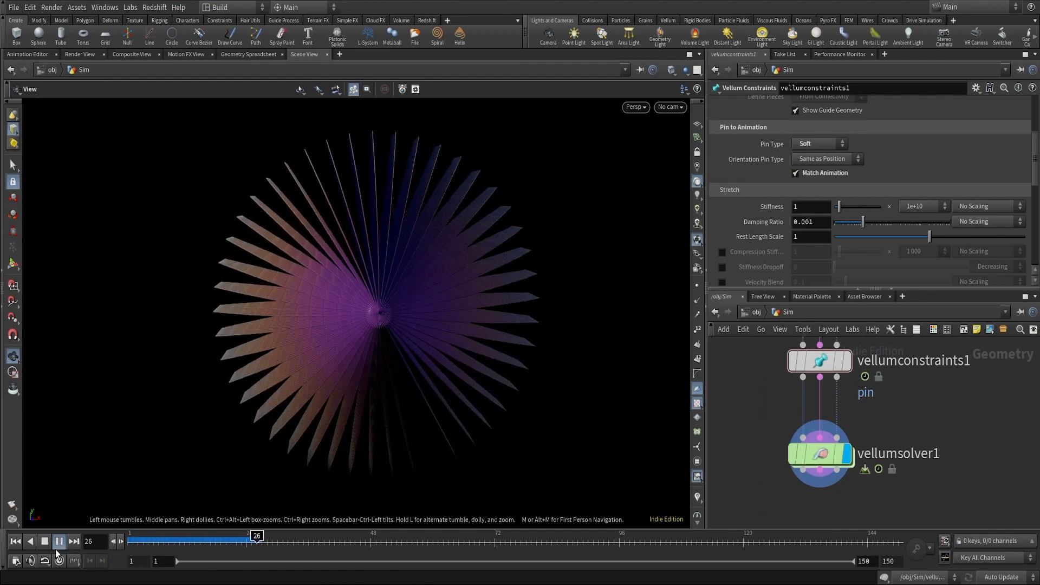
{"action": "left_click", "coordinate": [126, 536]}
{"action": "left_click_drag", "start_coordinate": [125, 536], "coordinate": [257, 536]}
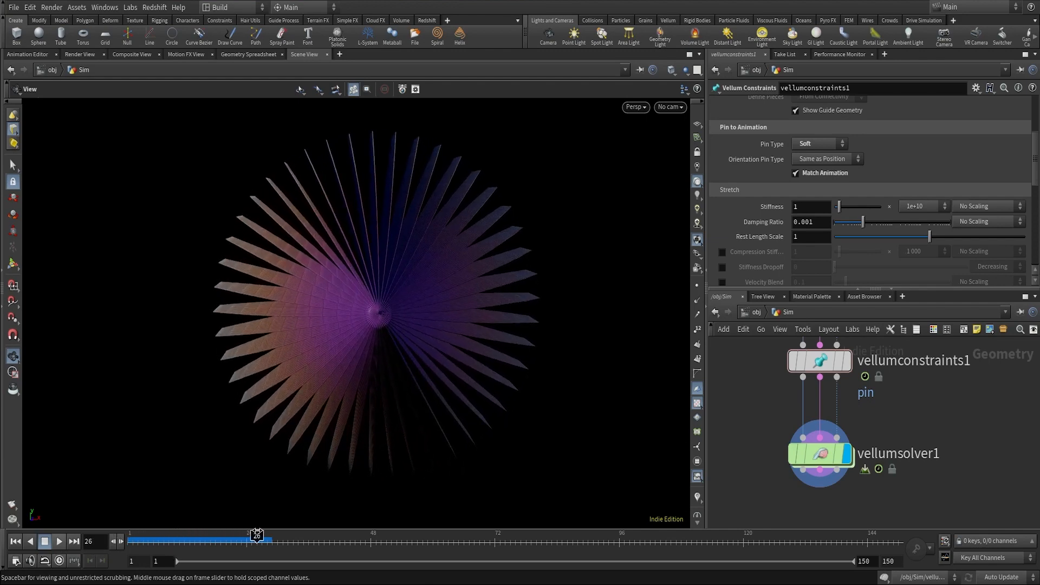
Inspect popforce1's noise settings inside vellumsolver1's forces network and return to the Sim network.
{"action": "scroll", "coordinate": [943, 440], "scroll_direction": "down", "scroll_amount": 5}
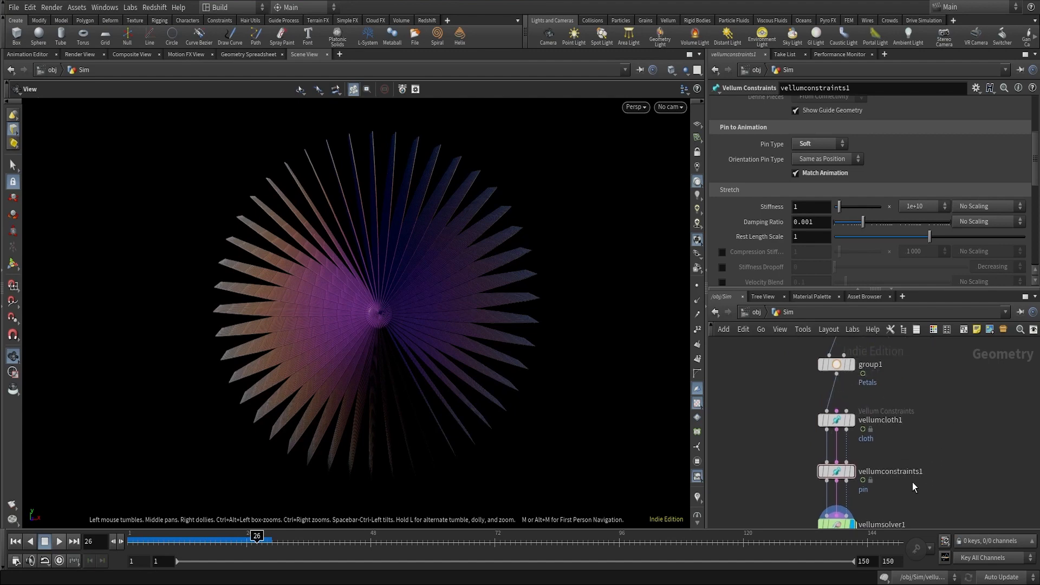
{"action": "scroll", "coordinate": [920, 428], "scroll_direction": "down", "scroll_amount": 2}
{"action": "scroll", "coordinate": [907, 412], "scroll_direction": "up", "scroll_amount": 5}
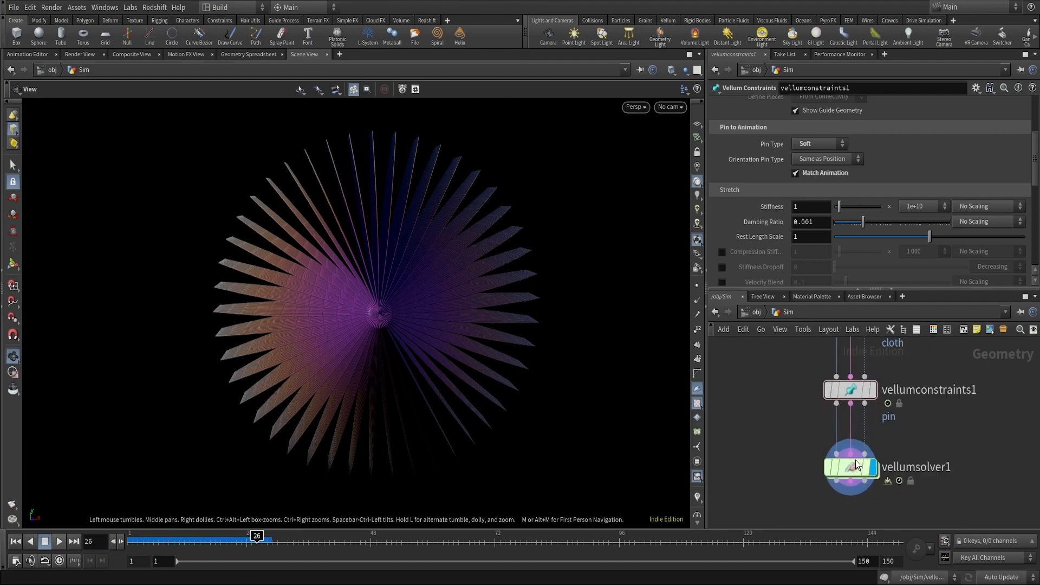
{"action": "double_click", "coordinate": [854, 463]}
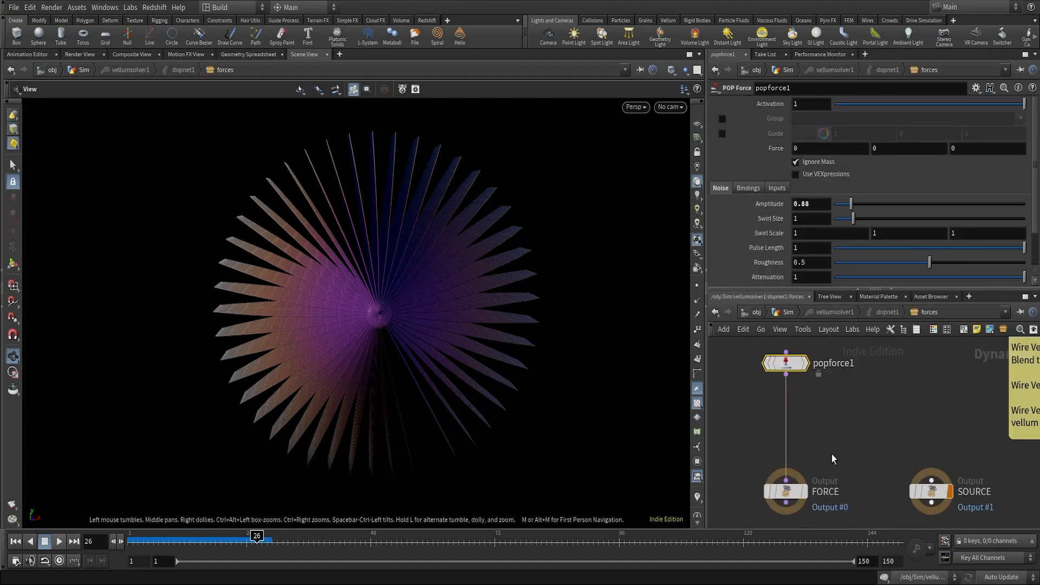
{"action": "scroll", "coordinate": [854, 413], "scroll_direction": "down", "scroll_amount": 1}
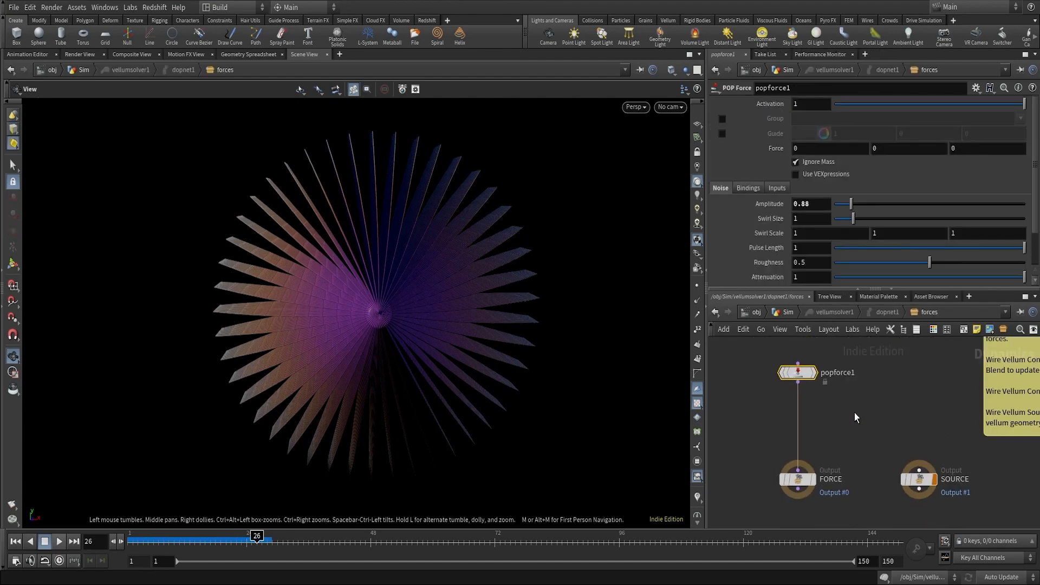
{"action": "left_click", "coordinate": [788, 313]}
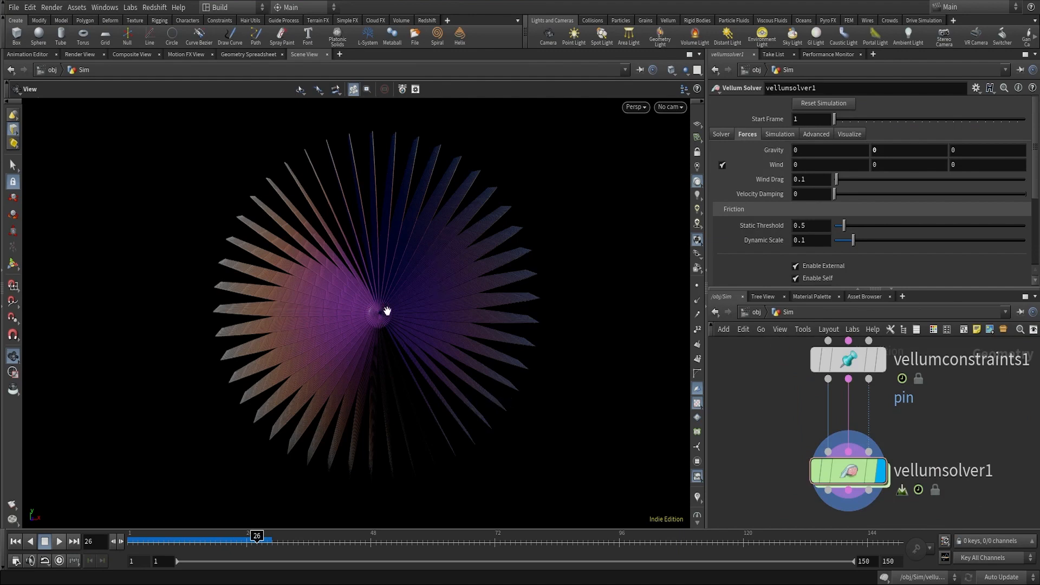
Examine the pin, stretch and bend settings of vellumconstraints1.
{"action": "middle_click_drag", "start_coordinate": [970, 415], "coordinate": [942, 462]}
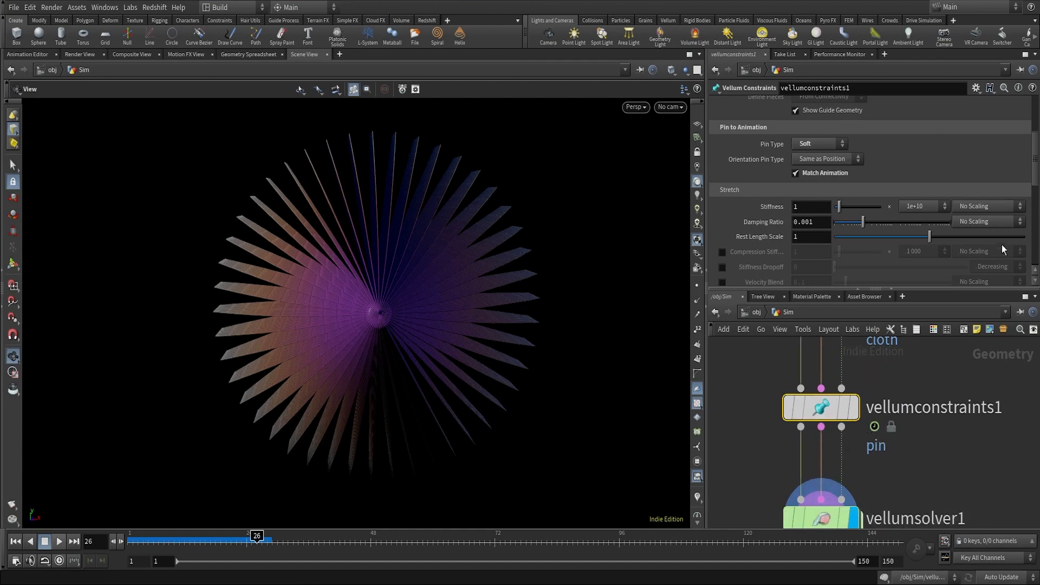
{"action": "scroll", "coordinate": [1035, 183], "scroll_direction": "down", "scroll_amount": 3}
{"action": "scroll", "coordinate": [1035, 183], "scroll_direction": "up", "scroll_amount": 2}
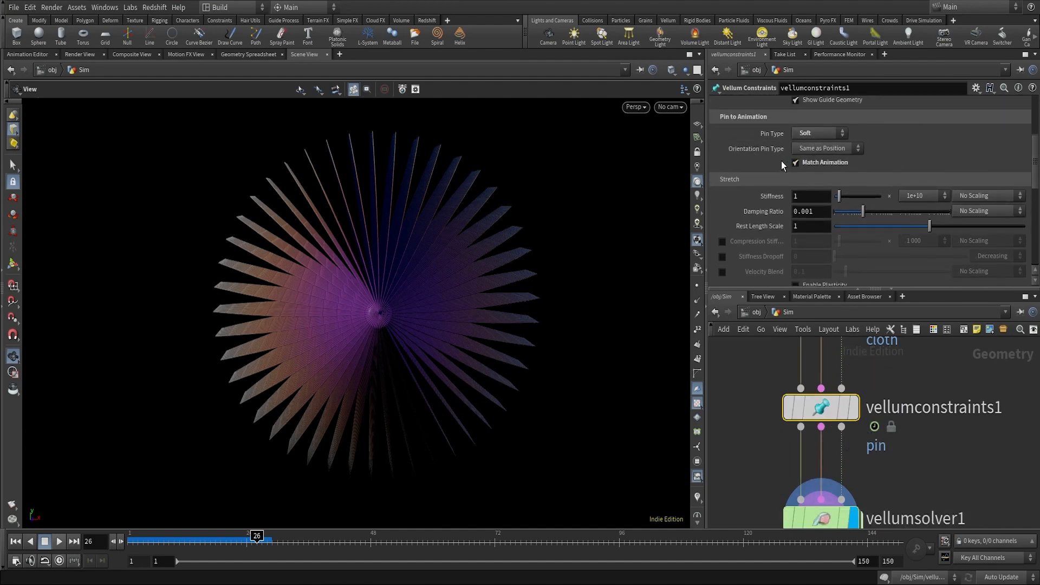
{"action": "scroll", "coordinate": [1036, 158], "scroll_direction": "down", "scroll_amount": 3}
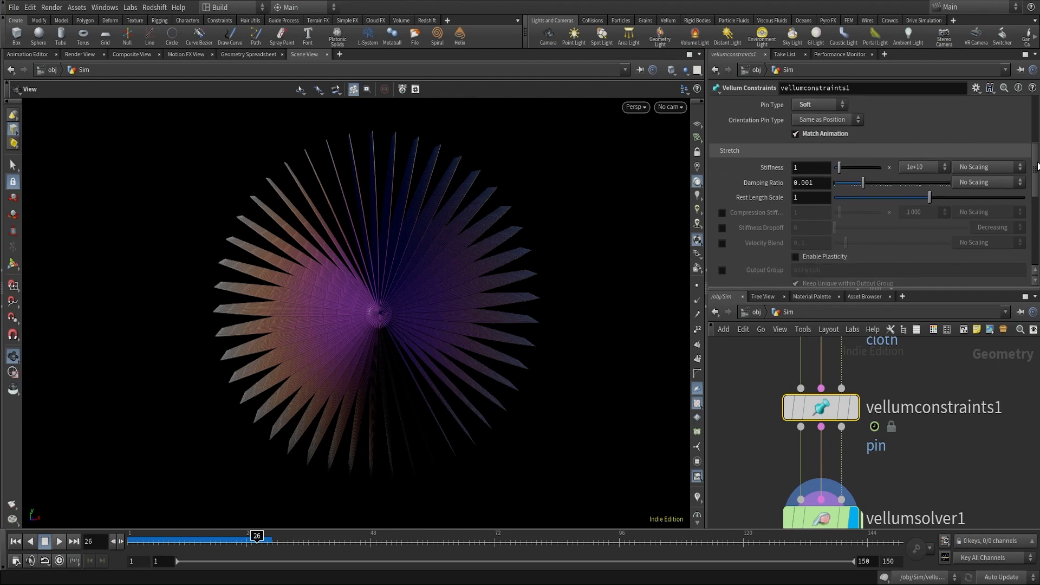
{"action": "scroll", "coordinate": [1035, 168], "scroll_direction": "down", "scroll_amount": 6}
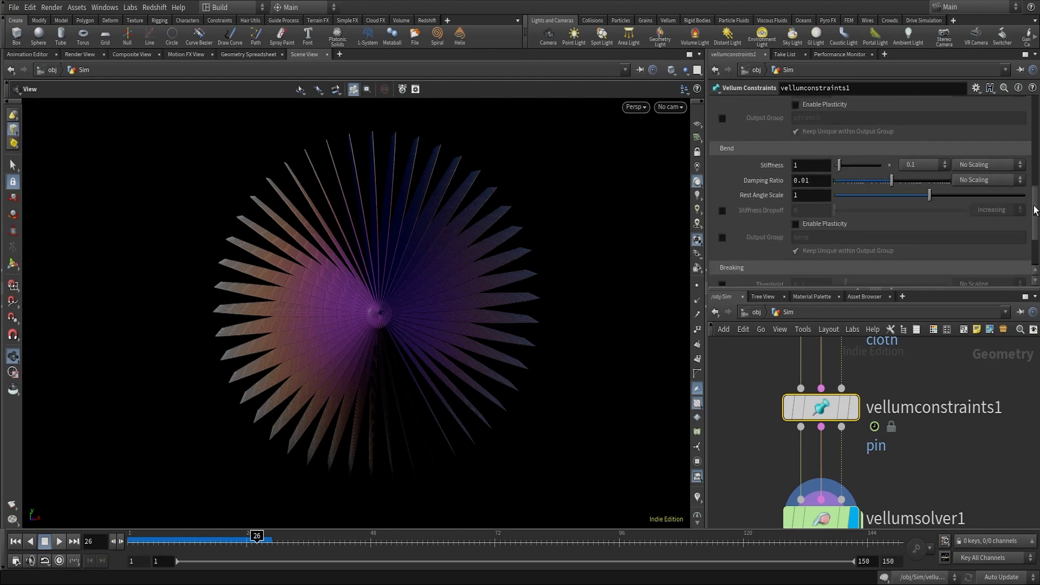
{"action": "scroll", "coordinate": [1036, 199], "scroll_direction": "up", "scroll_amount": 6}
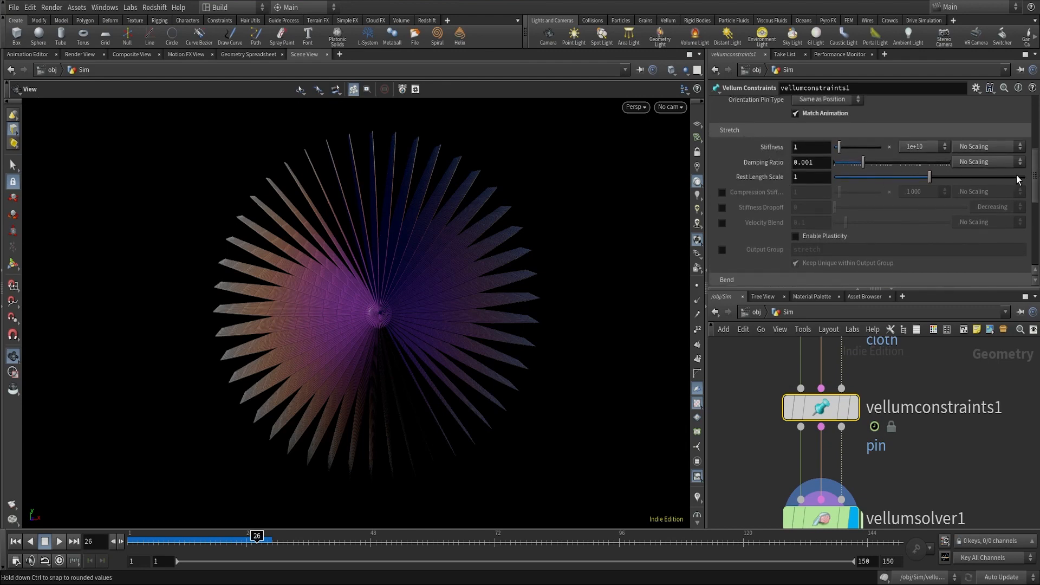
{"action": "scroll", "coordinate": [1033, 183], "scroll_direction": "down", "scroll_amount": 2}
{"action": "scroll", "coordinate": [1034, 183], "scroll_direction": "up", "scroll_amount": 1}
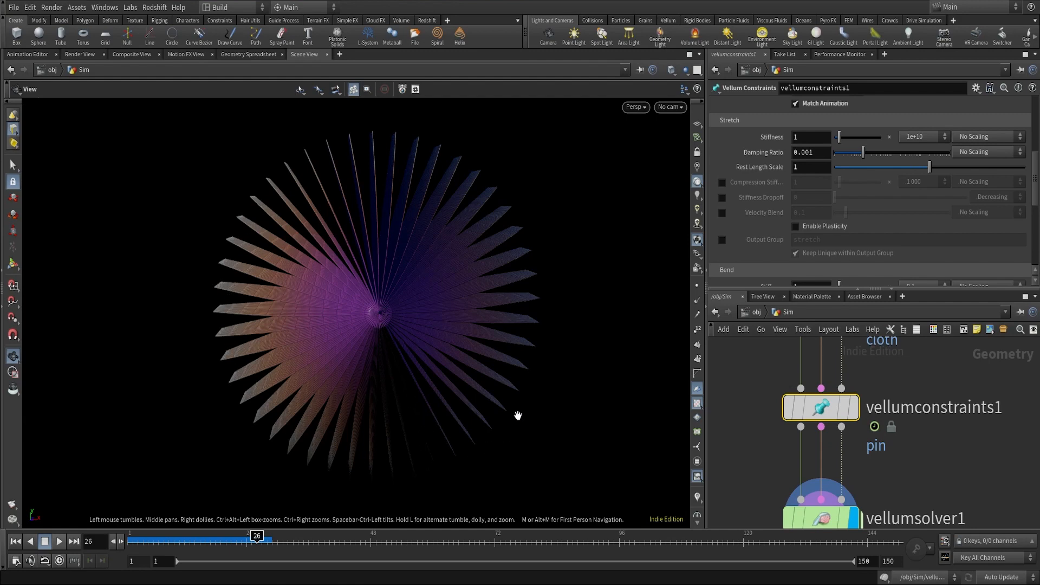
{"action": "scroll", "coordinate": [954, 487], "scroll_direction": "down", "scroll_amount": 2}
Review vellumsolver1's force settings, check the POP Force inside it again and go back to Sim.
{"action": "middle_click_drag", "start_coordinate": [917, 484], "coordinate": [912, 428]}
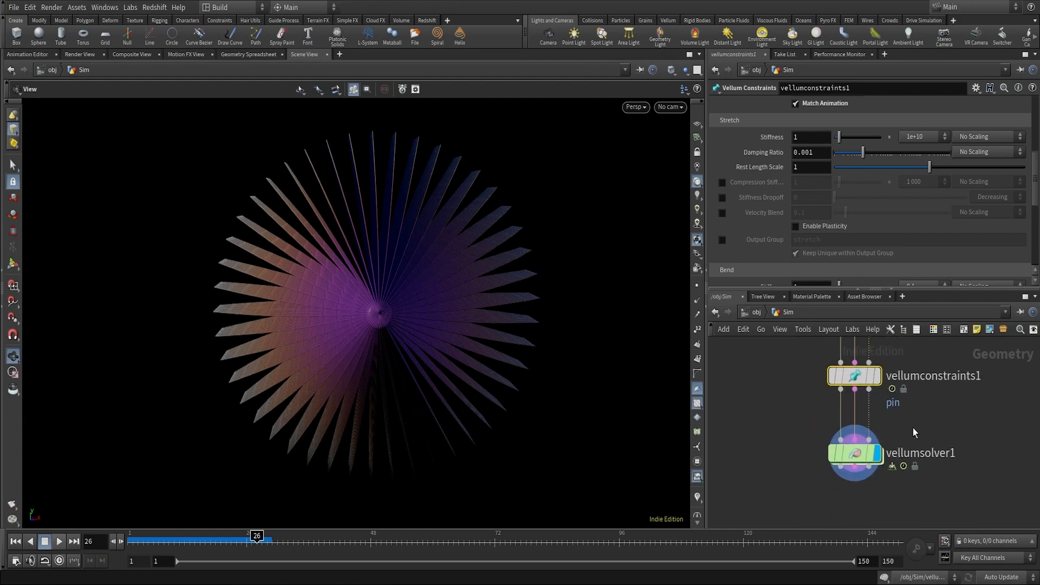
{"action": "scroll", "coordinate": [880, 443], "scroll_direction": "up", "scroll_amount": 2}
{"action": "left_click", "coordinate": [849, 460]}
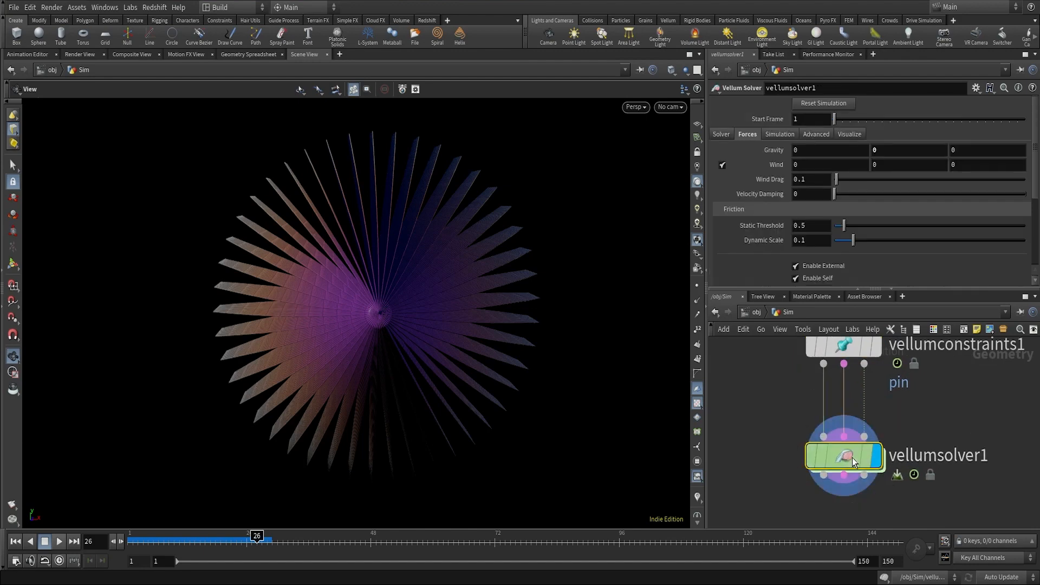
{"action": "double_click", "coordinate": [853, 457]}
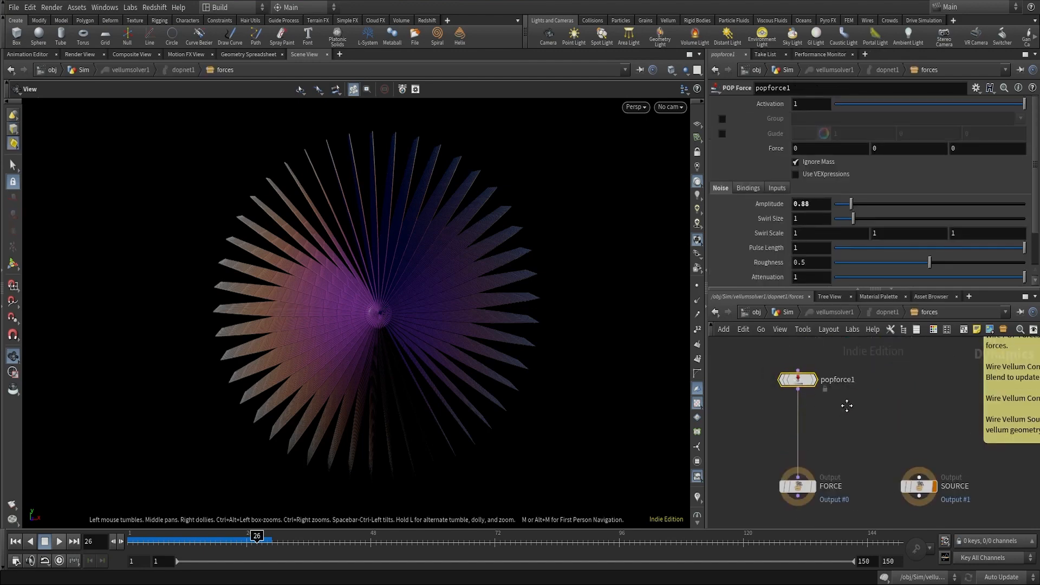
{"action": "left_click", "coordinate": [794, 314]}
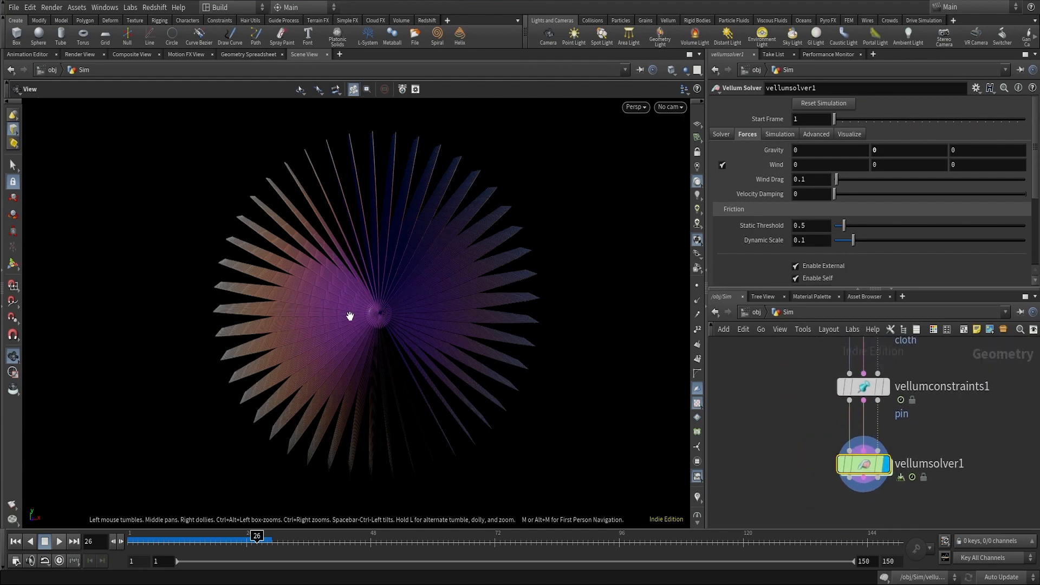
Review the stretch stiffness multiplier options of vellumconstraints1 and keep 1e+10.
{"action": "left_click", "coordinate": [856, 390]}
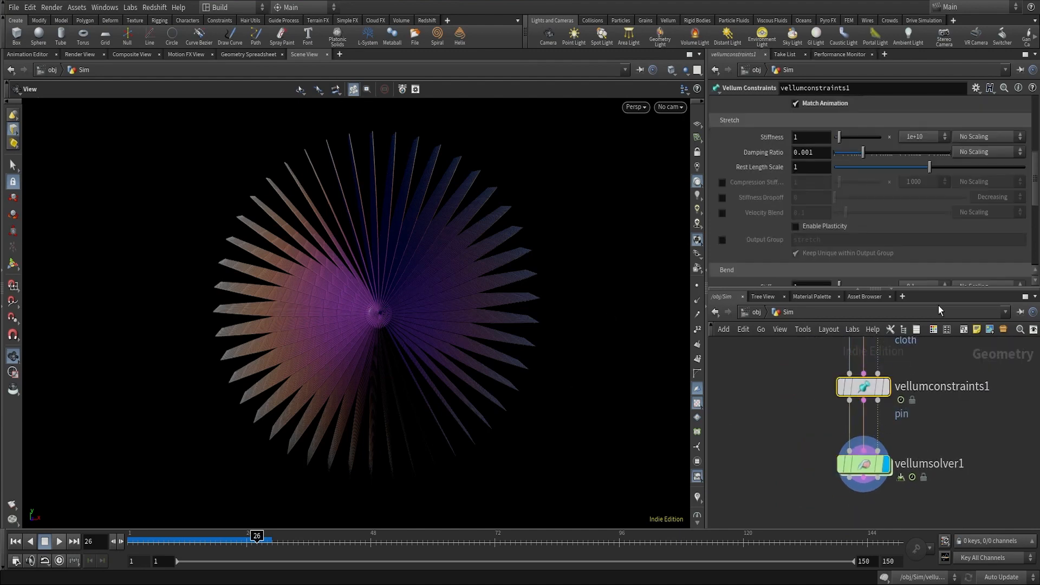
{"action": "scroll", "coordinate": [1036, 197], "scroll_direction": "up", "scroll_amount": 3}
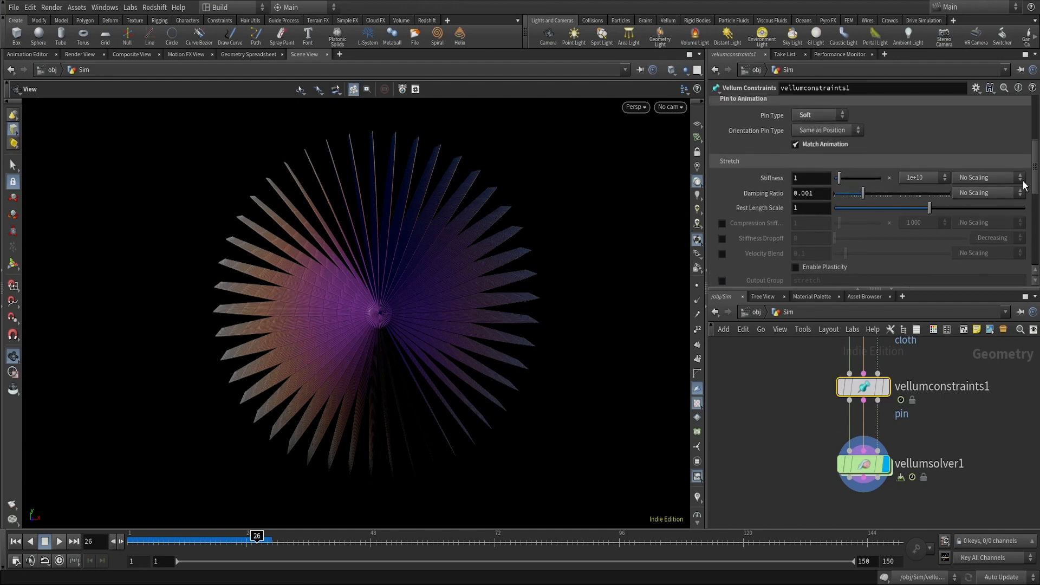
{"action": "left_click", "coordinate": [918, 182]}
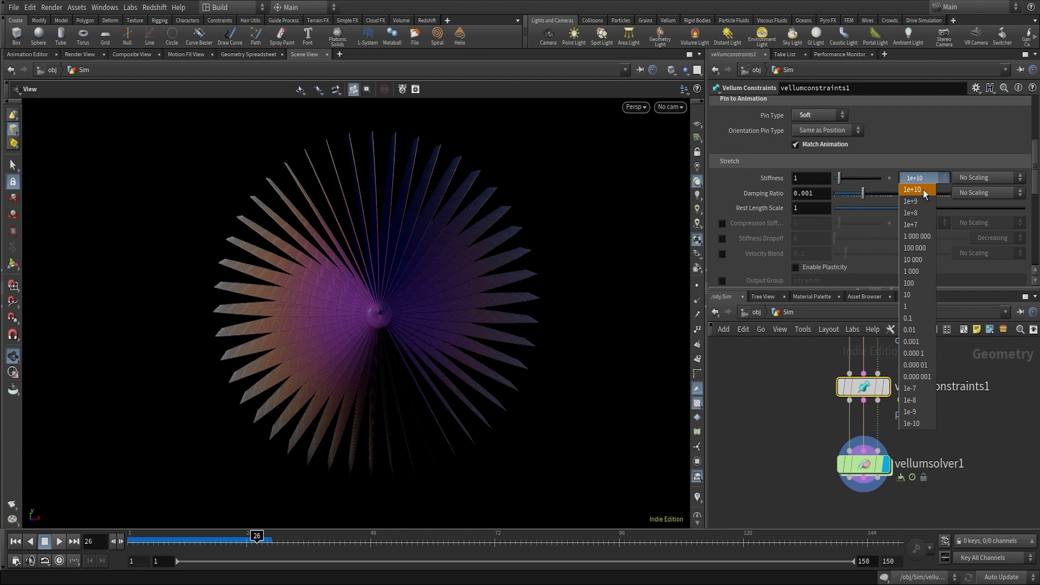
{"action": "left_click", "coordinate": [923, 189]}
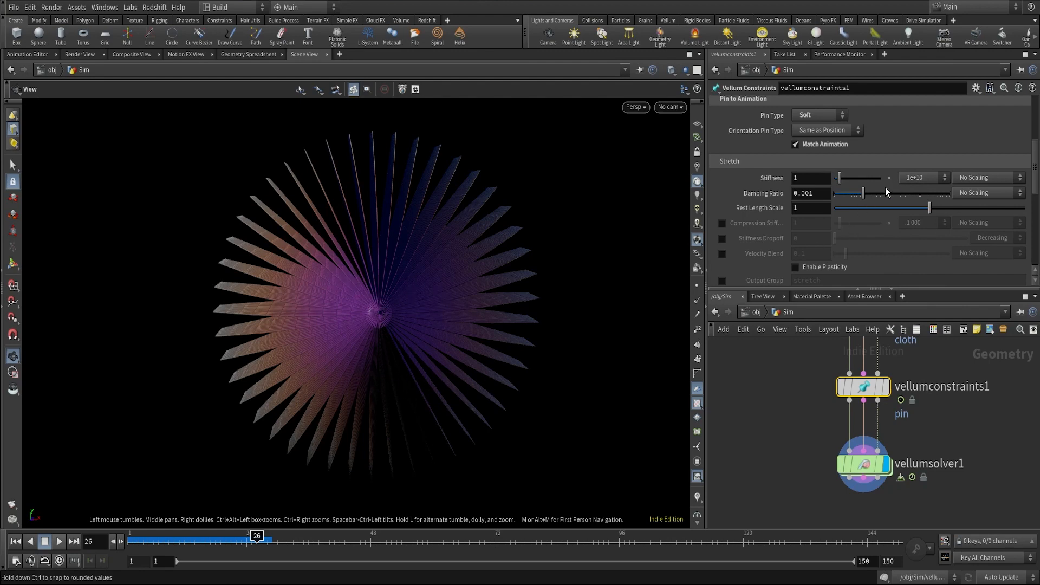
Scrub the cached simulation between about frames 17 and 27 to examine the petals with the current pin stiffness.
{"action": "left_click_drag", "start_coordinate": [180, 544], "coordinate": [210, 545]}
{"action": "left_click", "coordinate": [928, 180]}
{"action": "left_click", "coordinate": [928, 180]}
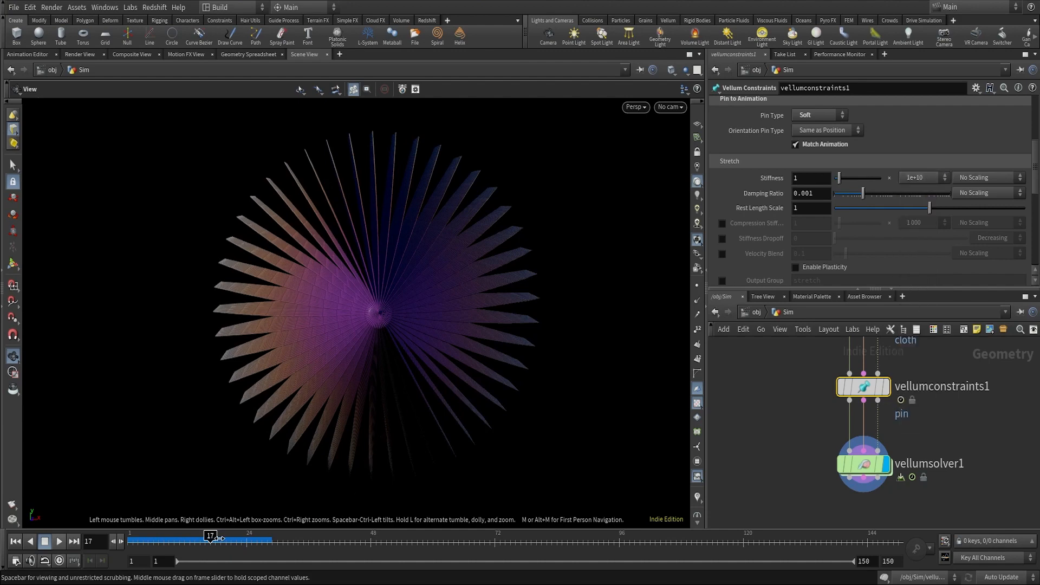
{"action": "left_click_drag", "start_coordinate": [210, 541], "coordinate": [264, 541]}
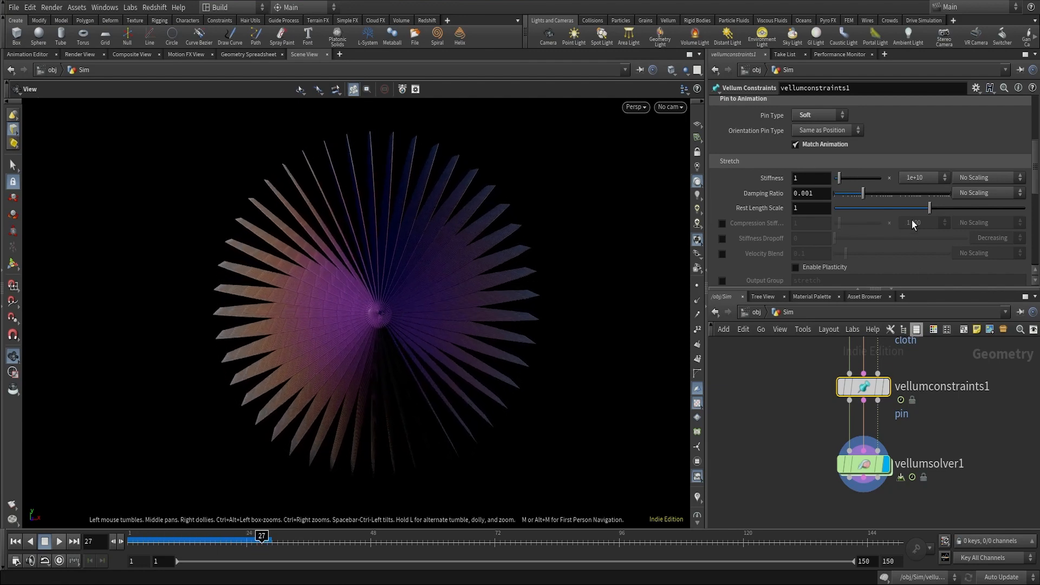
Set the stretch stiffness multiplier of vellumconstraints1 to 1e-10 and play the vellumsolver1 simulation from frame 1.
{"action": "left_click", "coordinate": [919, 174]}
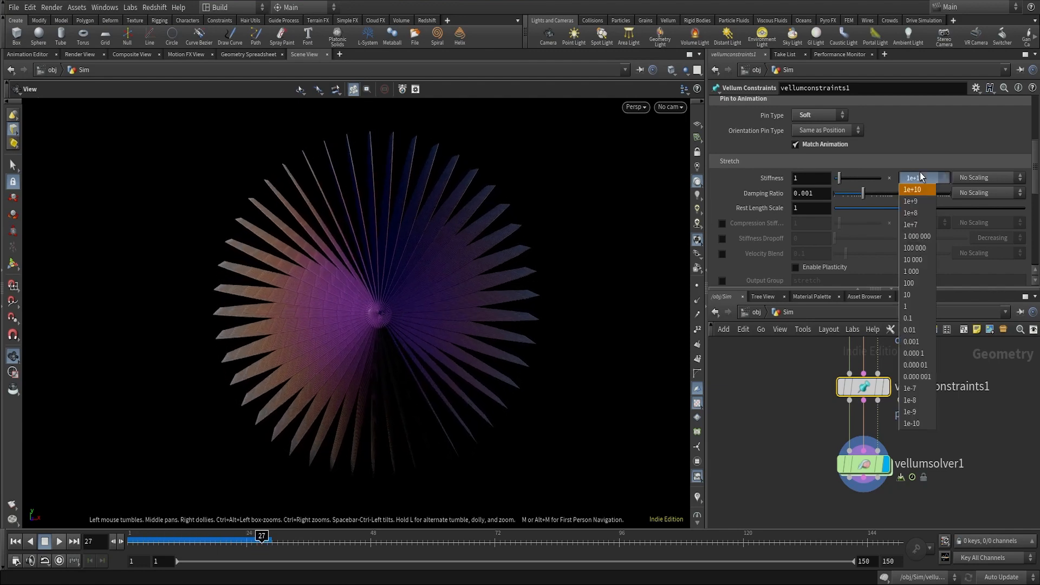
{"action": "left_click", "coordinate": [924, 424]}
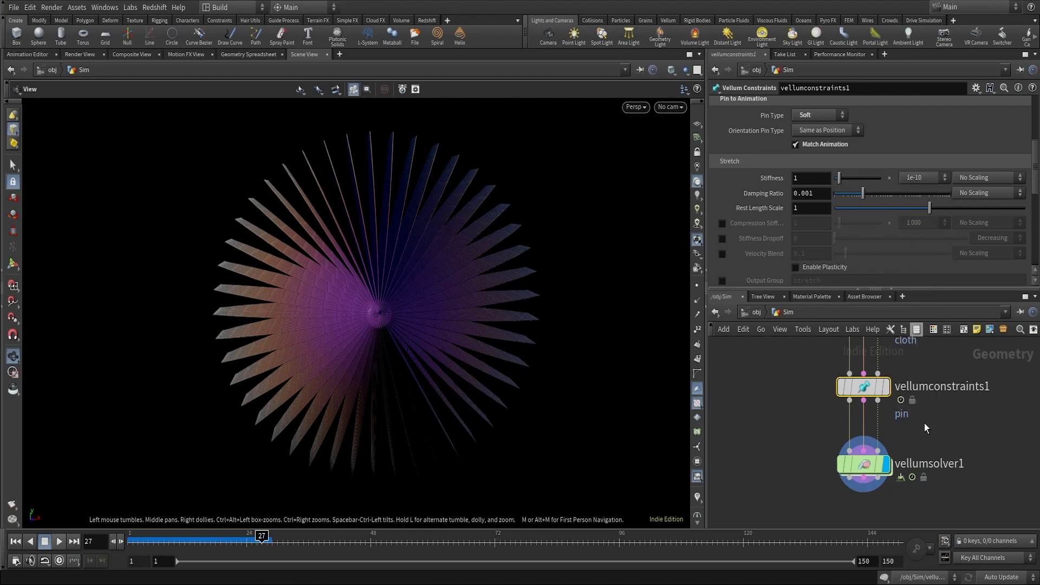
{"action": "left_click", "coordinate": [15, 542]}
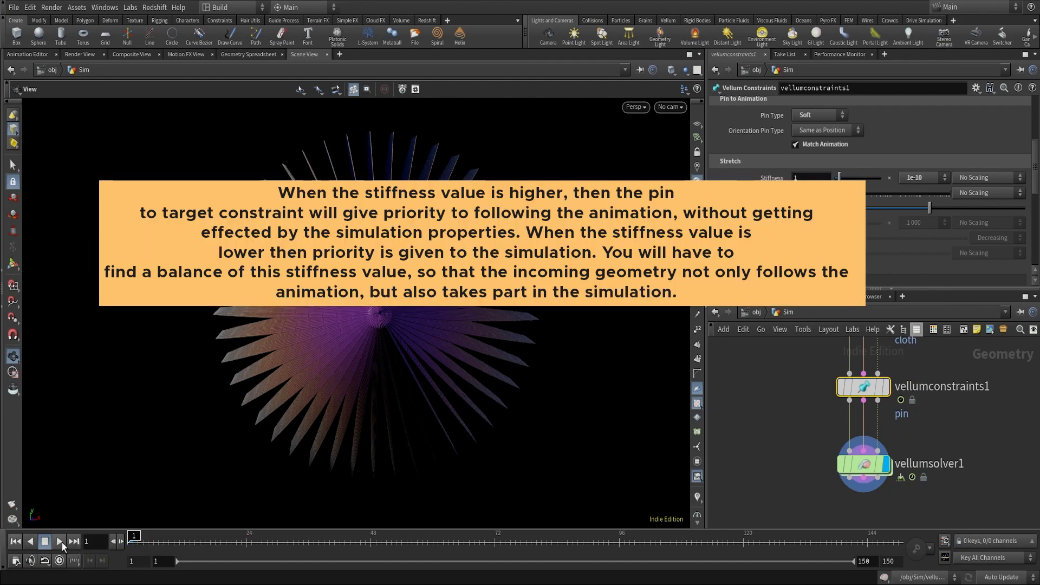
{"action": "left_click", "coordinate": [858, 478]}
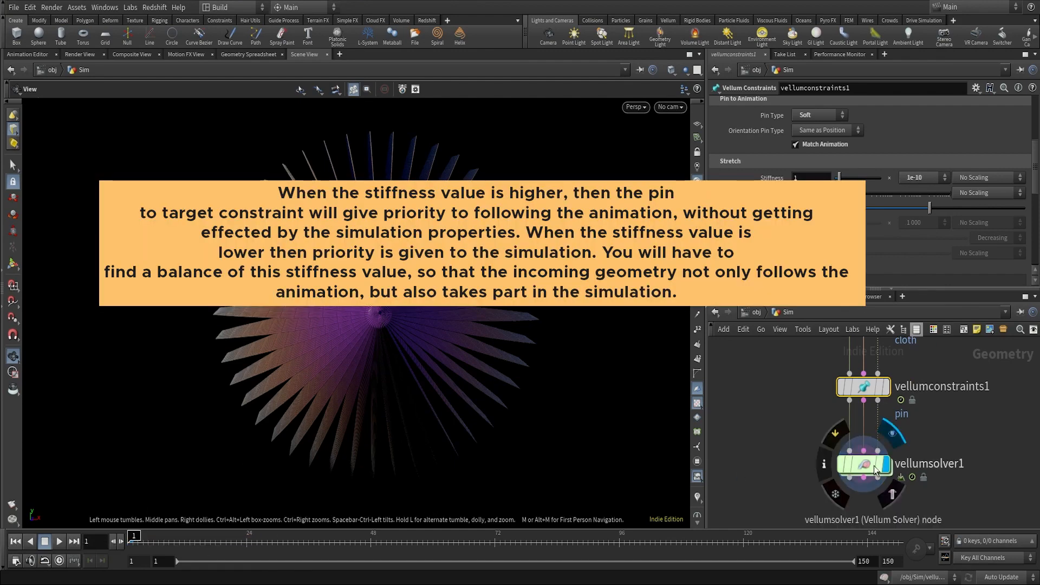
{"action": "left_click", "coordinate": [59, 541]}
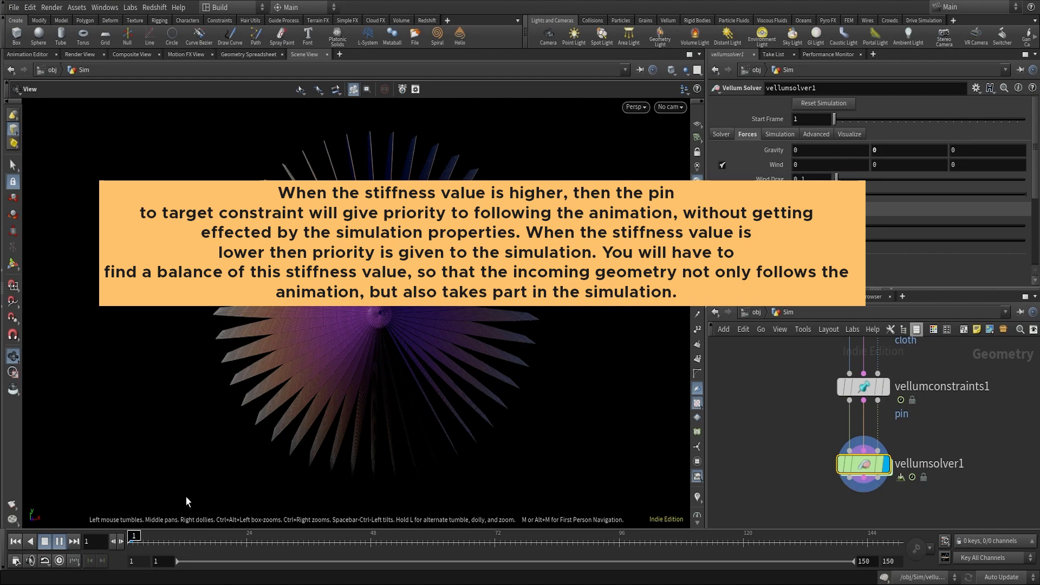
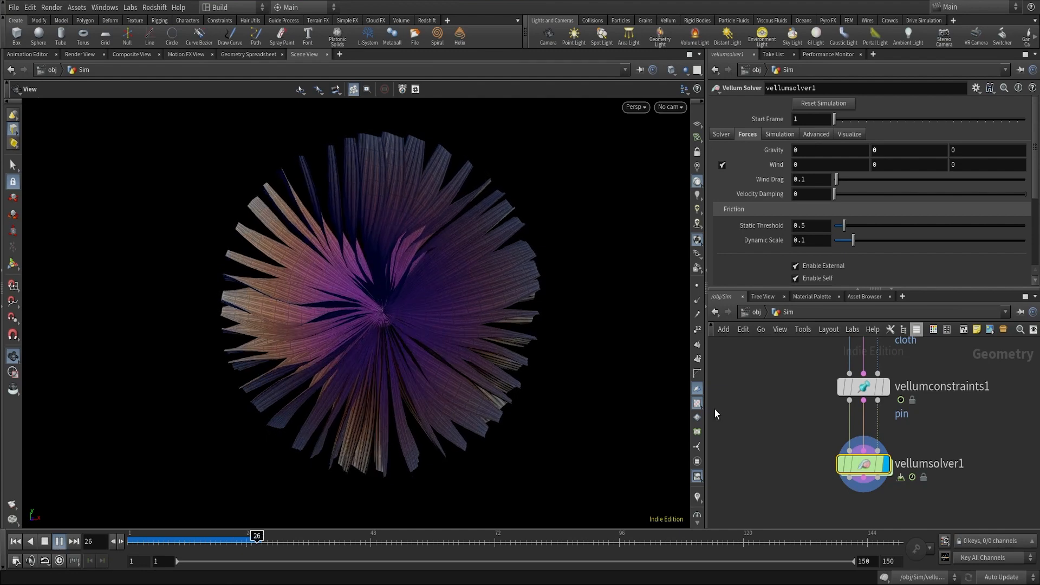
Stop playback and switch the stretch stiffness multiplier of vellumconstraints1 to 1e+10 and back to 1e-10.
{"action": "left_click", "coordinate": [862, 390]}
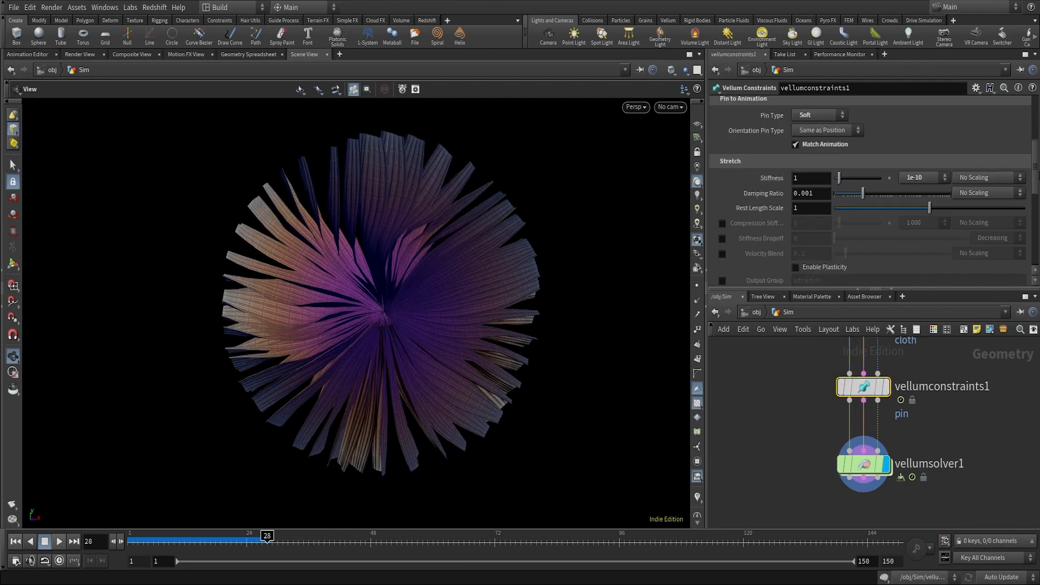
{"action": "mouse_move", "coordinate": [1035, 170]}
{"action": "left_mouse_down"}
{"action": "mouse_move", "coordinate": [1034, 197]}
{"action": "mouse_move", "coordinate": [1035, 185]}
{"action": "left_mouse_up"}
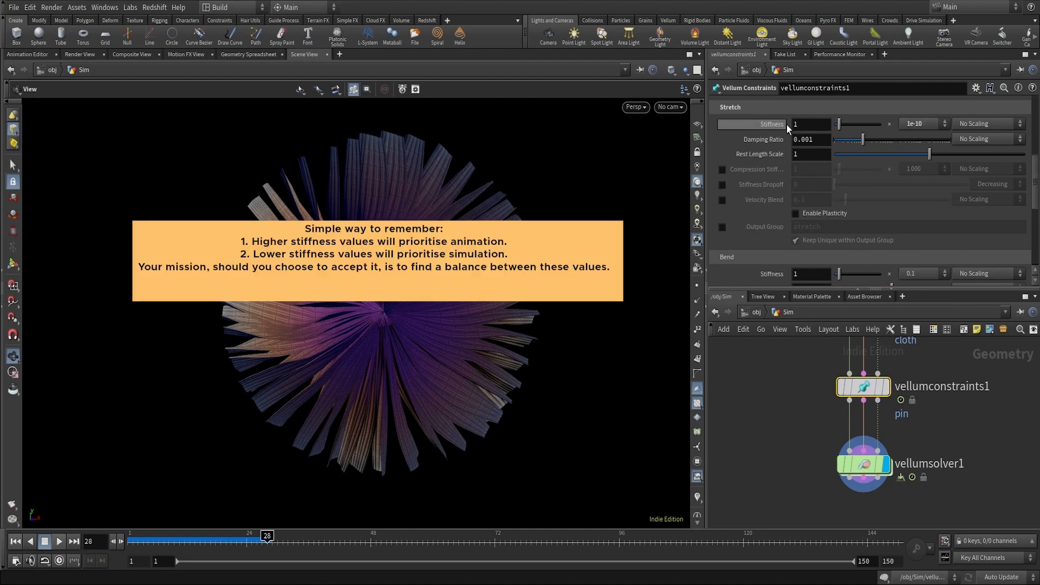
{"action": "left_click", "coordinate": [924, 125]}
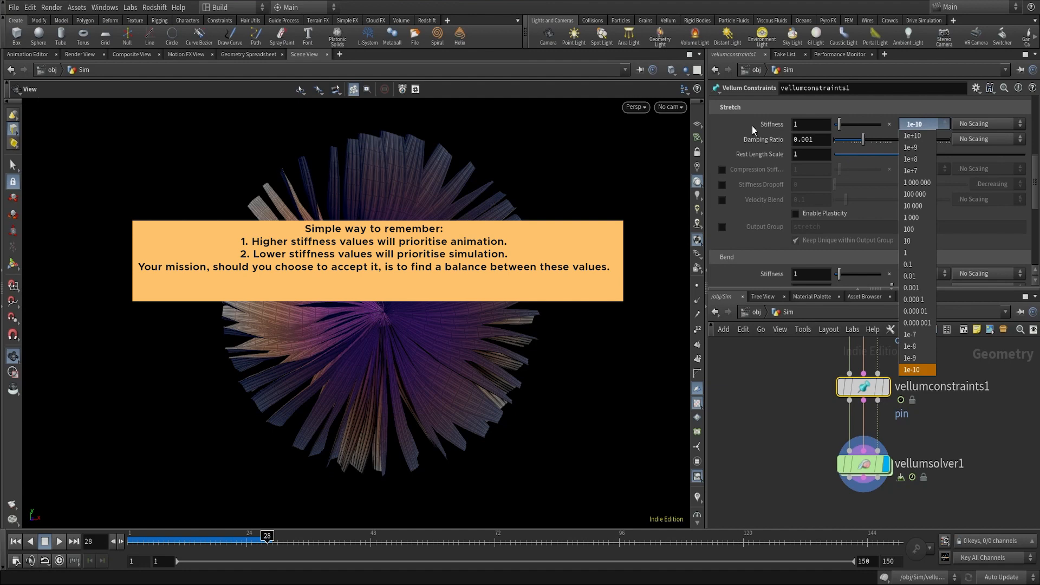
{"action": "left_click", "coordinate": [912, 136]}
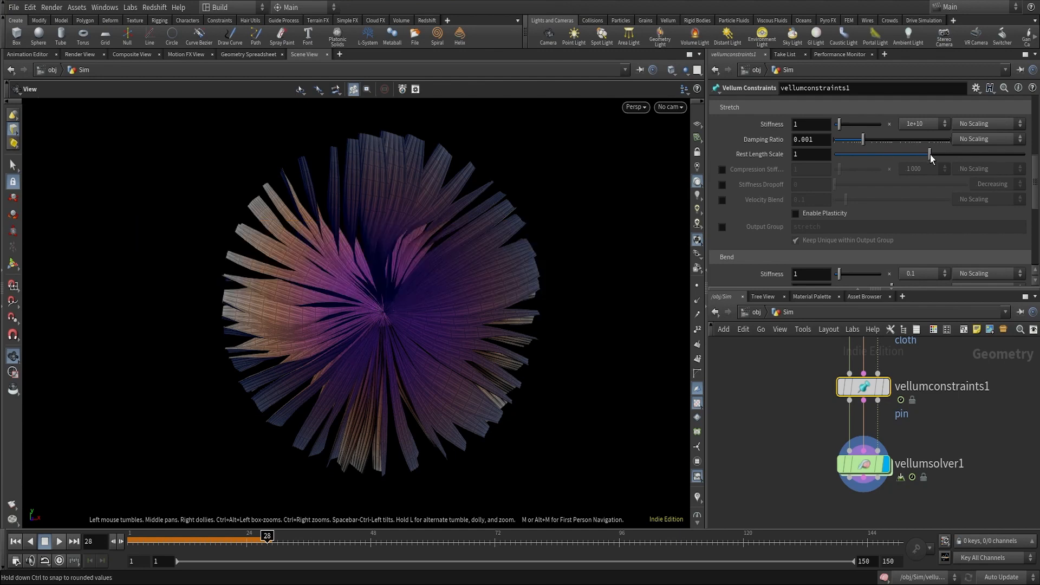
{"action": "left_click", "coordinate": [919, 125]}
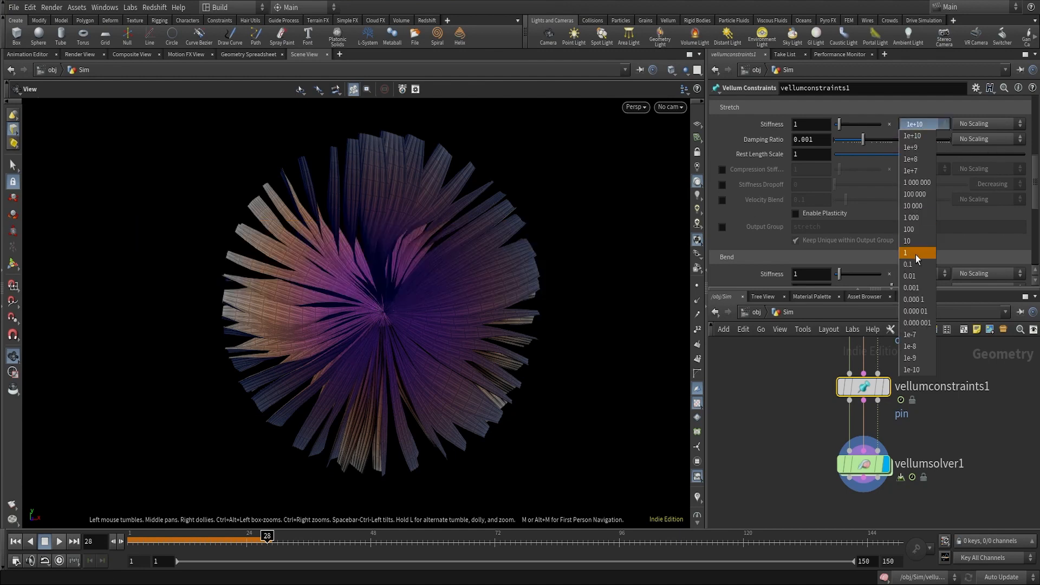
{"action": "left_click", "coordinate": [925, 371]}
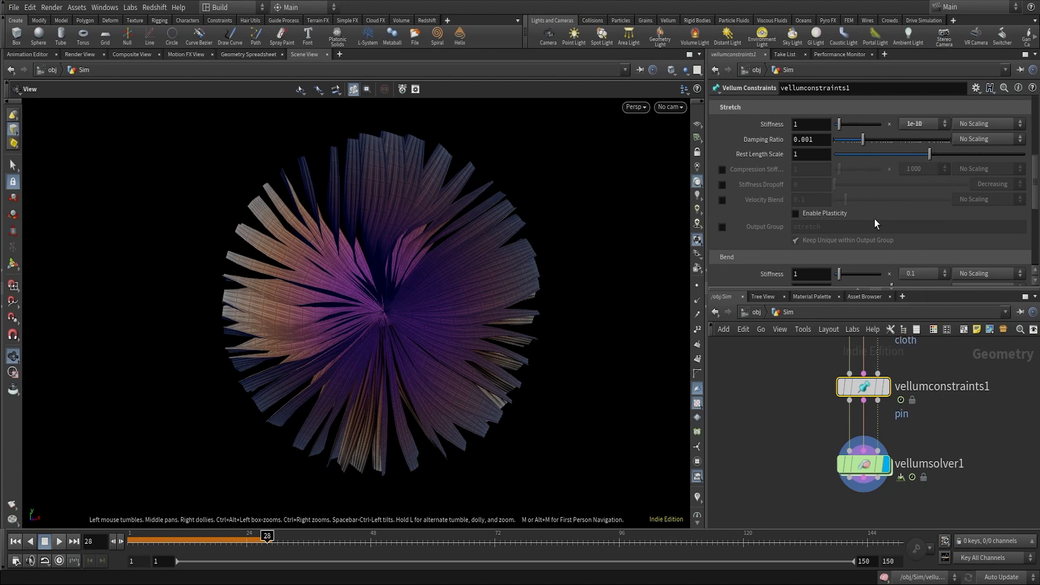
Review the stretch multiplier options, check the POP Force noise settings inside vellumsolver1 and go back to Sim.
{"action": "left_click", "coordinate": [928, 124]}
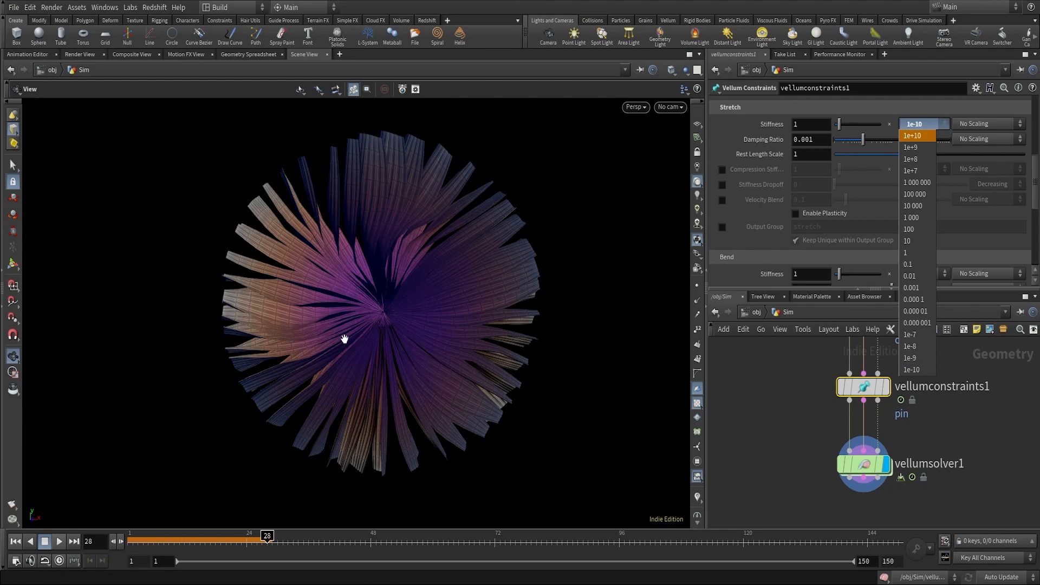
{"action": "left_click", "coordinate": [961, 447]}
{"action": "double_click", "coordinate": [860, 466]}
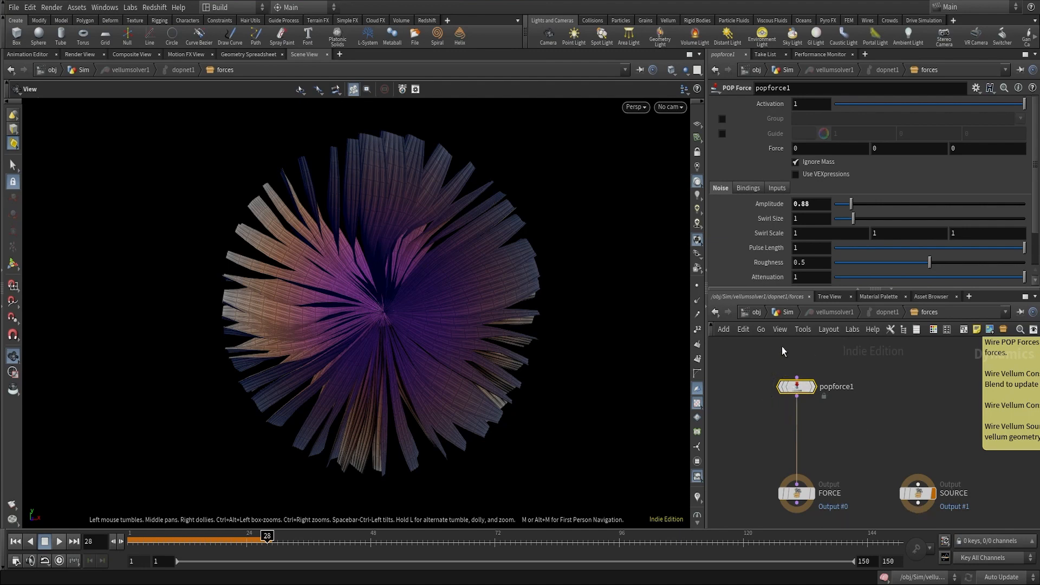
{"action": "left_click", "coordinate": [786, 317]}
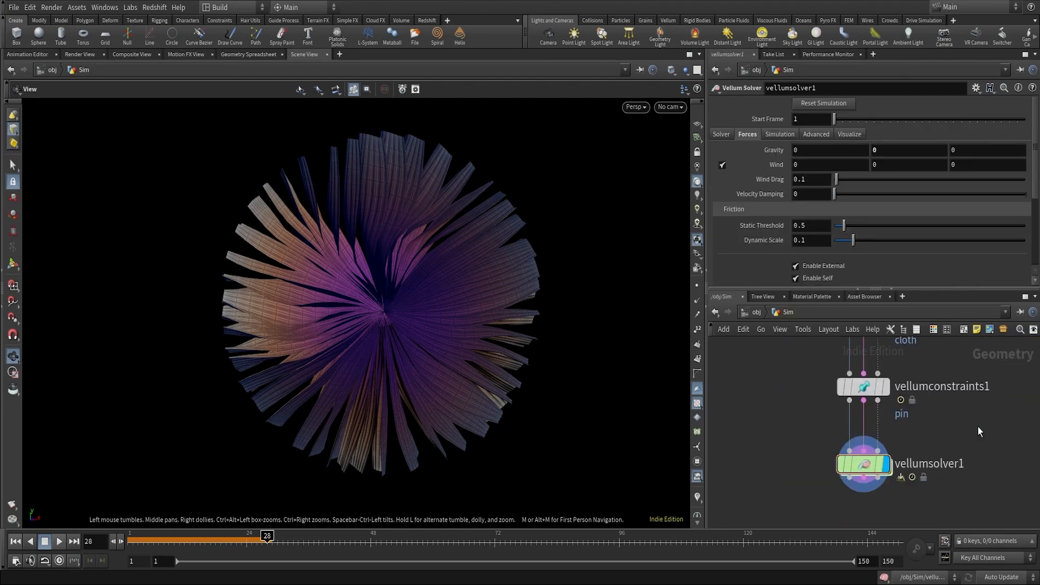
Rewind to frame 1 and set the stretch stiffness multiplier of vellumconstraints1 to 0.01.
{"action": "left_click", "coordinate": [16, 541]}
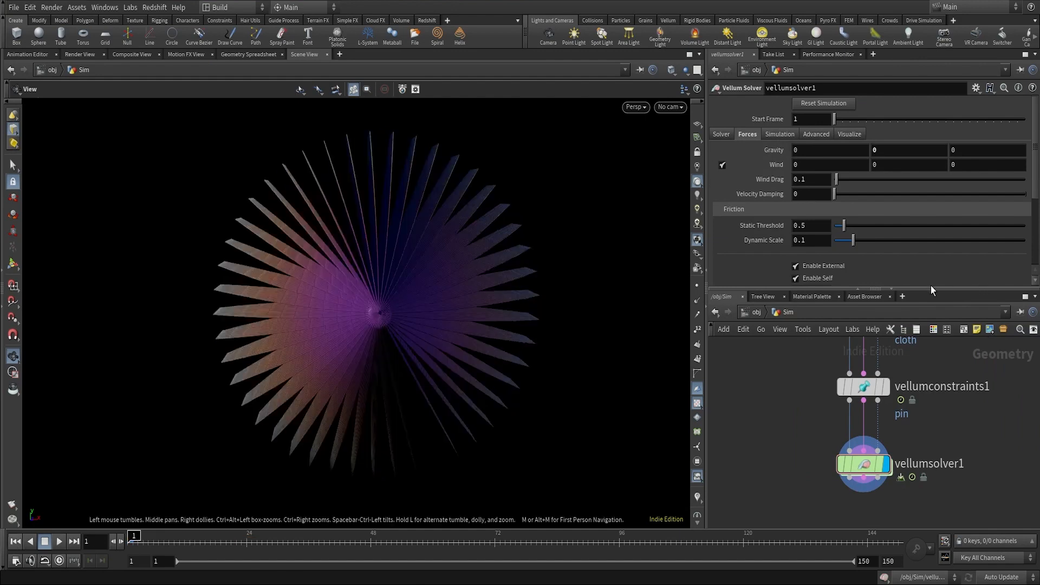
{"action": "left_click", "coordinate": [868, 388]}
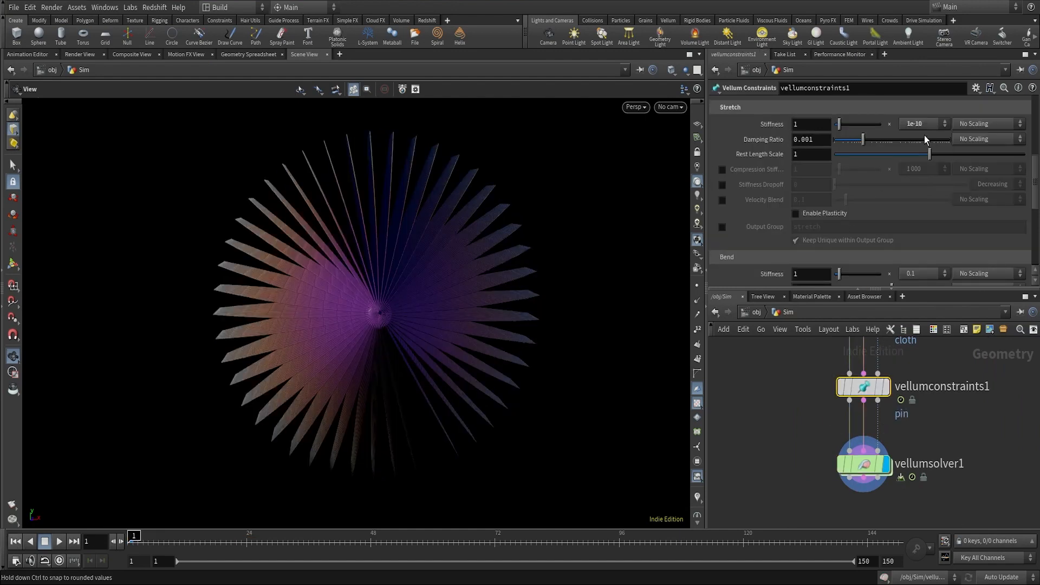
{"action": "mouse_move", "coordinate": [1035, 181]}
{"action": "left_mouse_down"}
{"action": "mouse_move", "coordinate": [1035, 212]}
{"action": "mouse_move", "coordinate": [1035, 182]}
{"action": "left_mouse_up"}
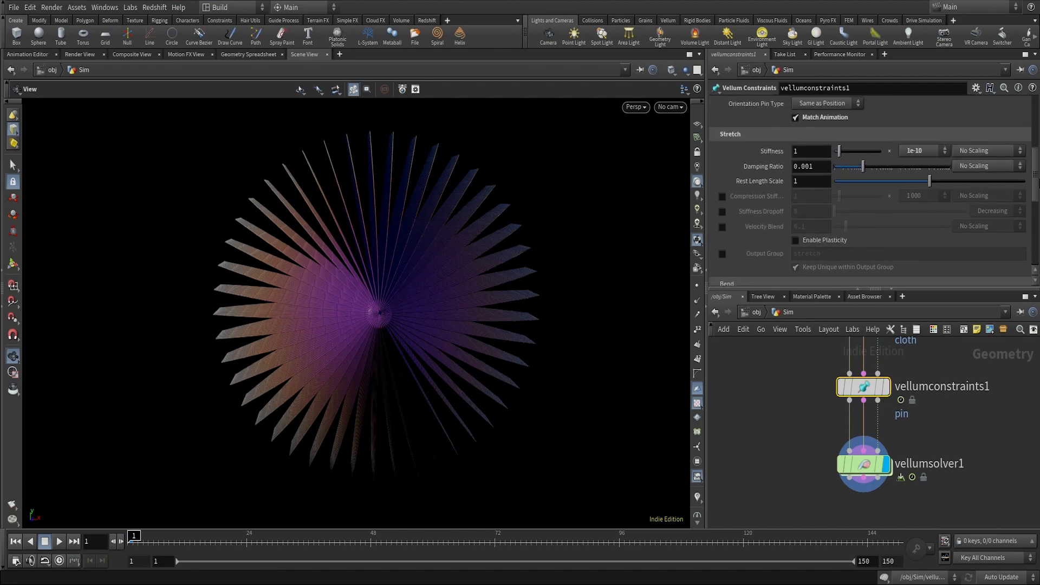
{"action": "left_click", "coordinate": [931, 156]}
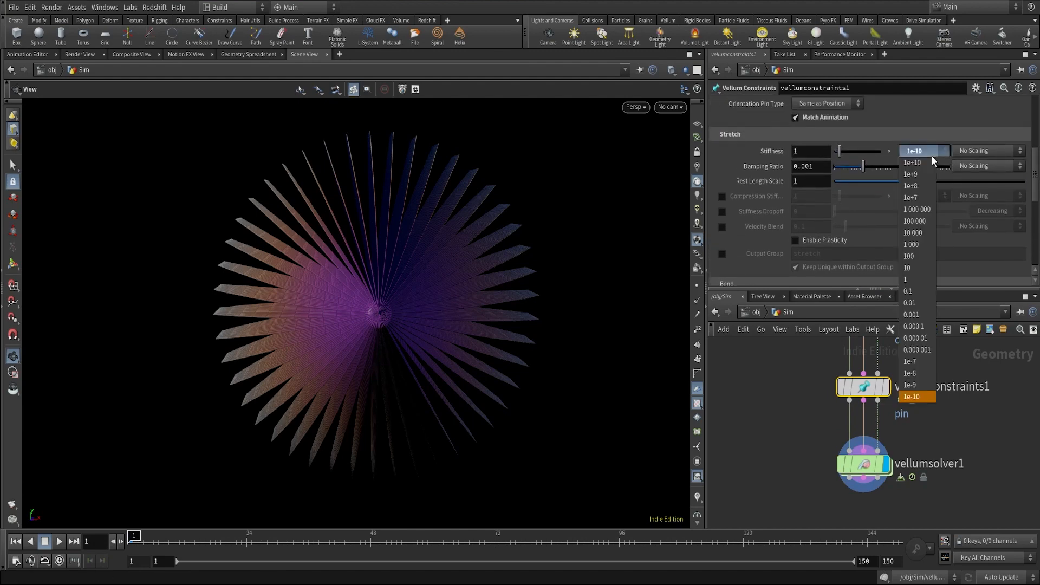
{"action": "left_click", "coordinate": [918, 305]}
Set the stretch stiffness multiplier of vellumcloth1 to 10 000.
{"action": "middle_click_drag", "start_coordinate": [947, 430], "coordinate": [937, 469]}
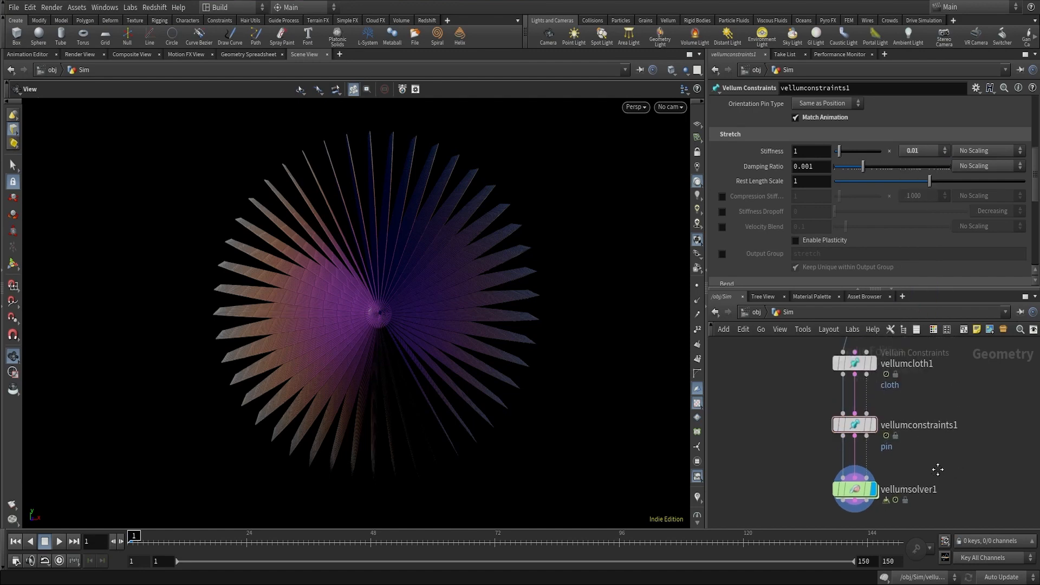
{"action": "left_click", "coordinate": [851, 363]}
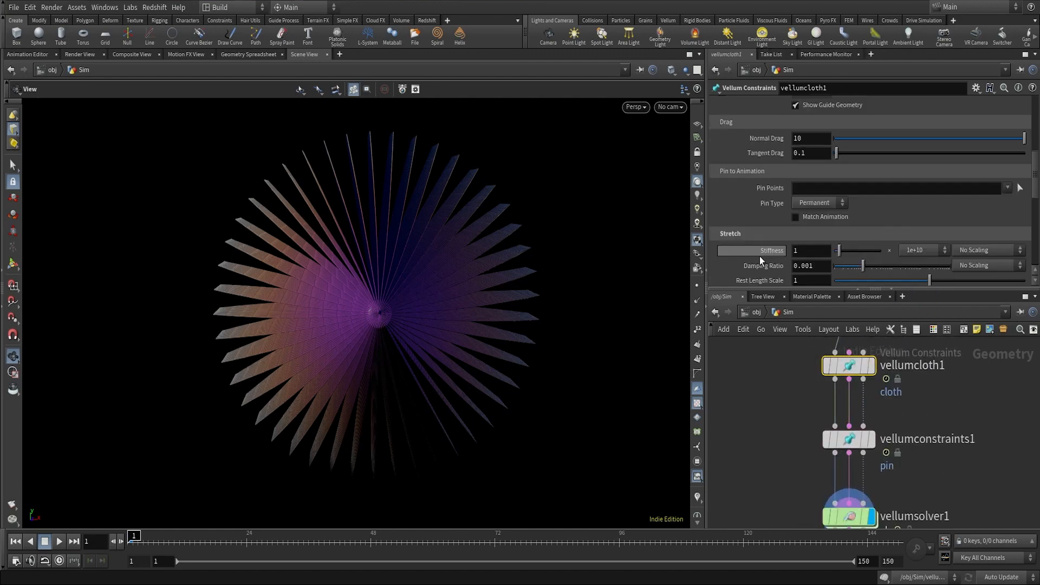
{"action": "scroll", "coordinate": [768, 261], "scroll_direction": "down", "scroll_amount": 3}
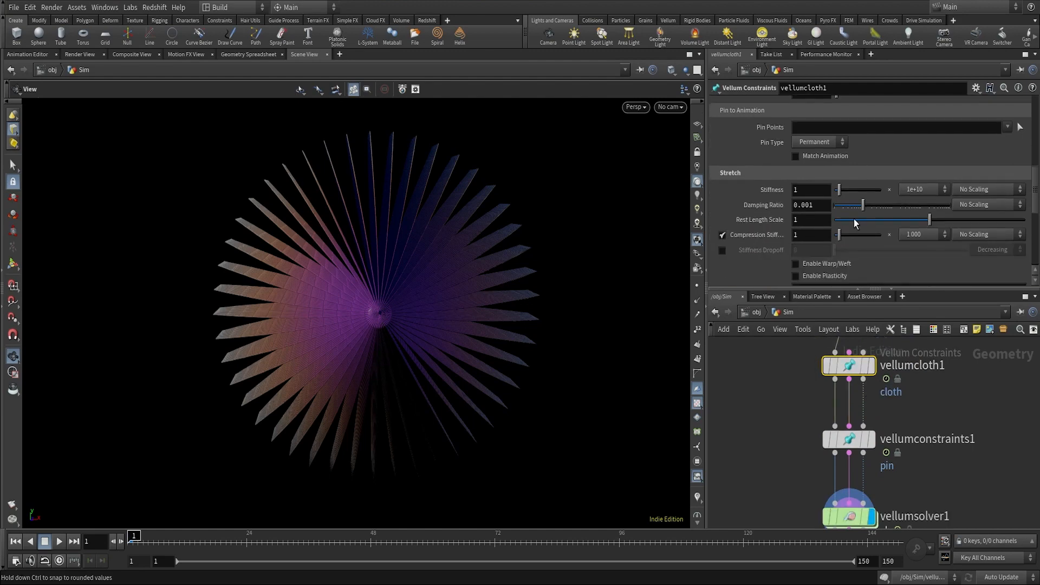
{"action": "left_click", "coordinate": [923, 189]}
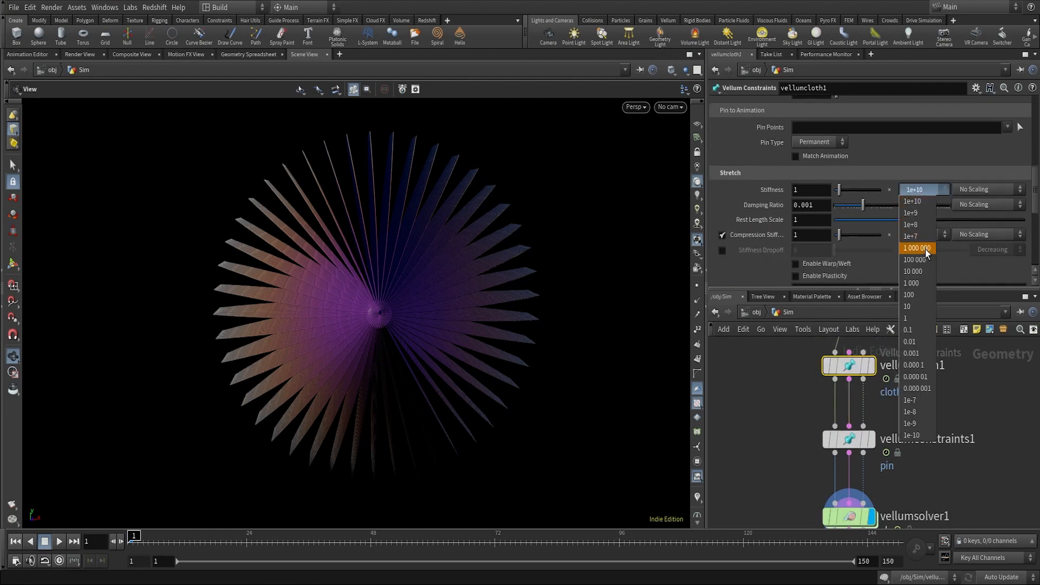
{"action": "left_click", "coordinate": [920, 272]}
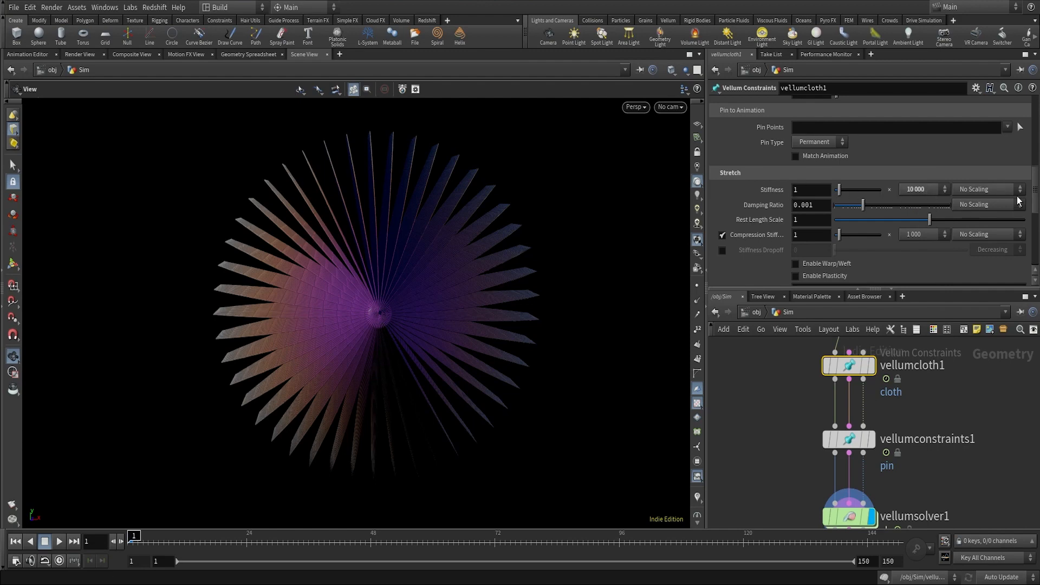
Set the bend stiffness multiplier of vellumcloth1 to 0.00001.
{"action": "left_click_drag", "start_coordinate": [1033, 182], "coordinate": [1036, 239]}
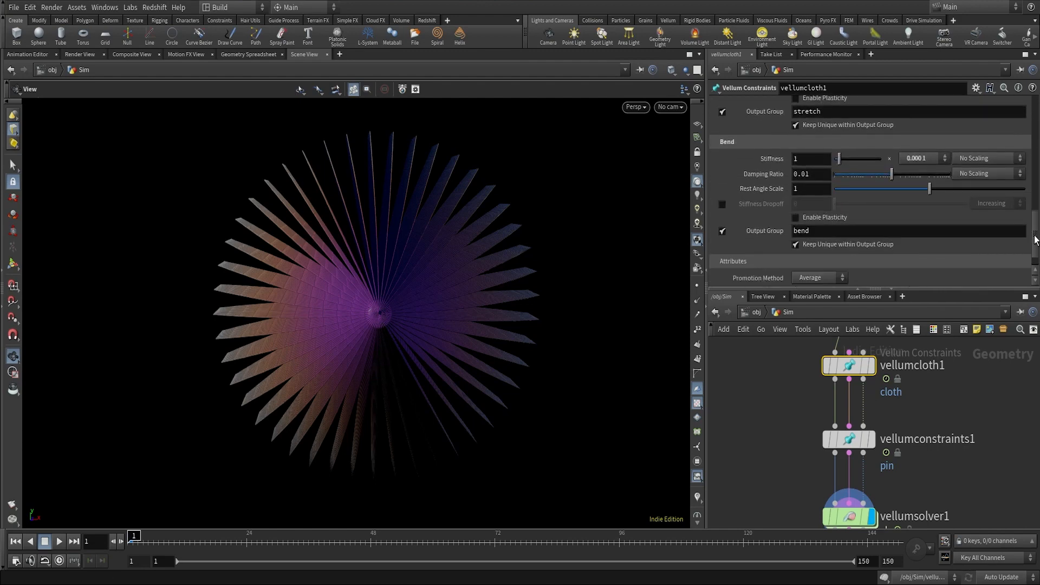
{"action": "left_click", "coordinate": [915, 158]}
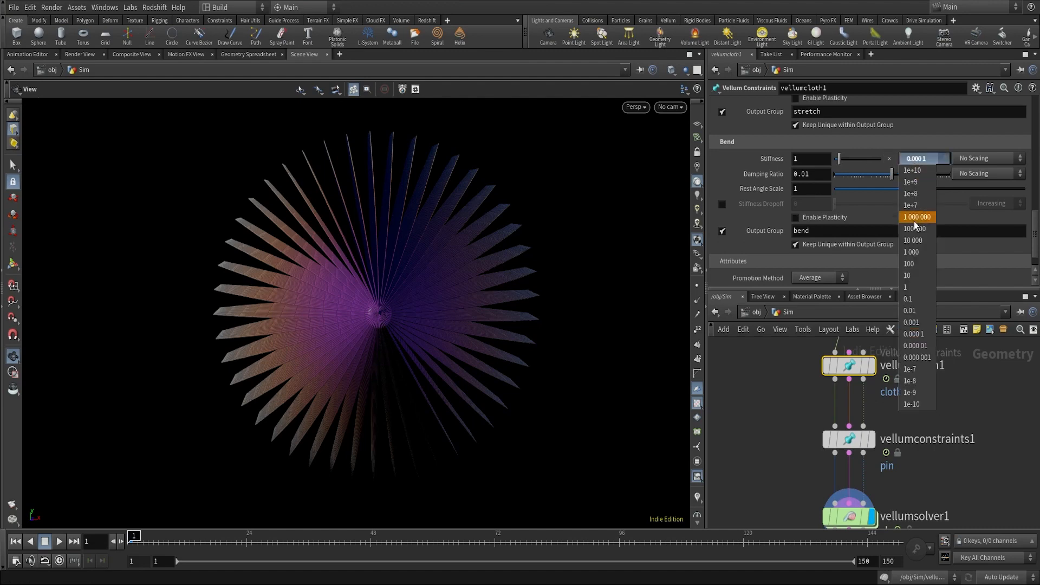
{"action": "left_click", "coordinate": [921, 346]}
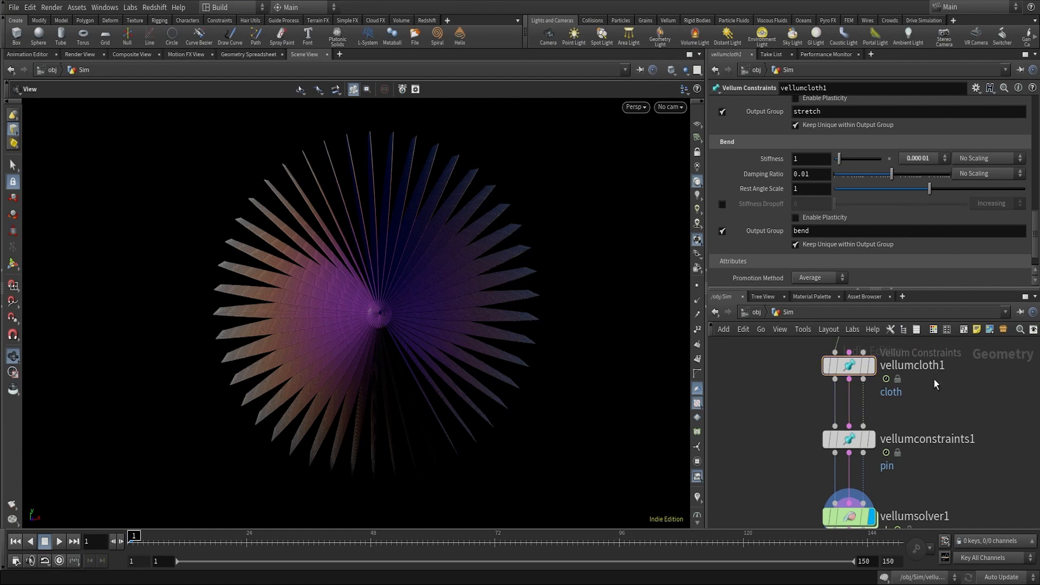
Check the stretch and bend settings of vellumconstraints1 and set its bend stiffness multiplier to 0.0001.
{"action": "scroll", "coordinate": [937, 400], "scroll_direction": "up", "scroll_amount": 2}
{"action": "left_click", "coordinate": [850, 412]}
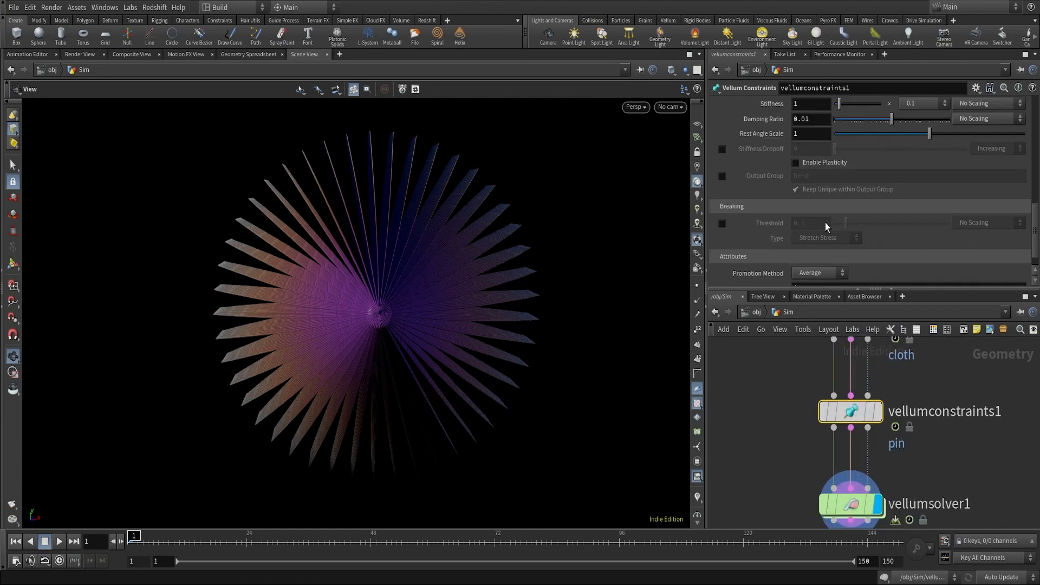
{"action": "scroll", "coordinate": [920, 211], "scroll_direction": "up", "scroll_amount": 3}
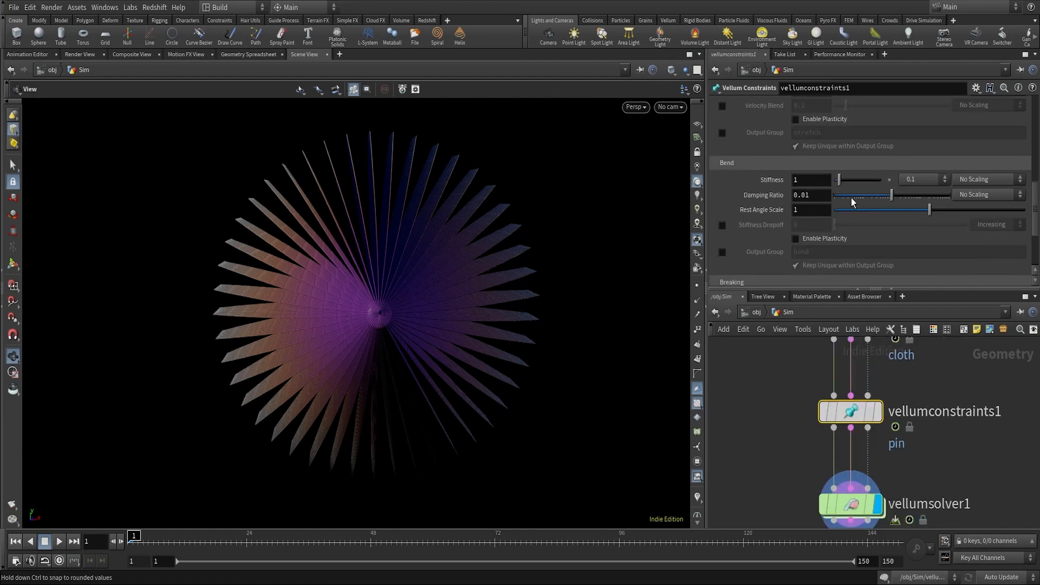
{"action": "scroll", "coordinate": [953, 204], "scroll_direction": "up", "scroll_amount": 3}
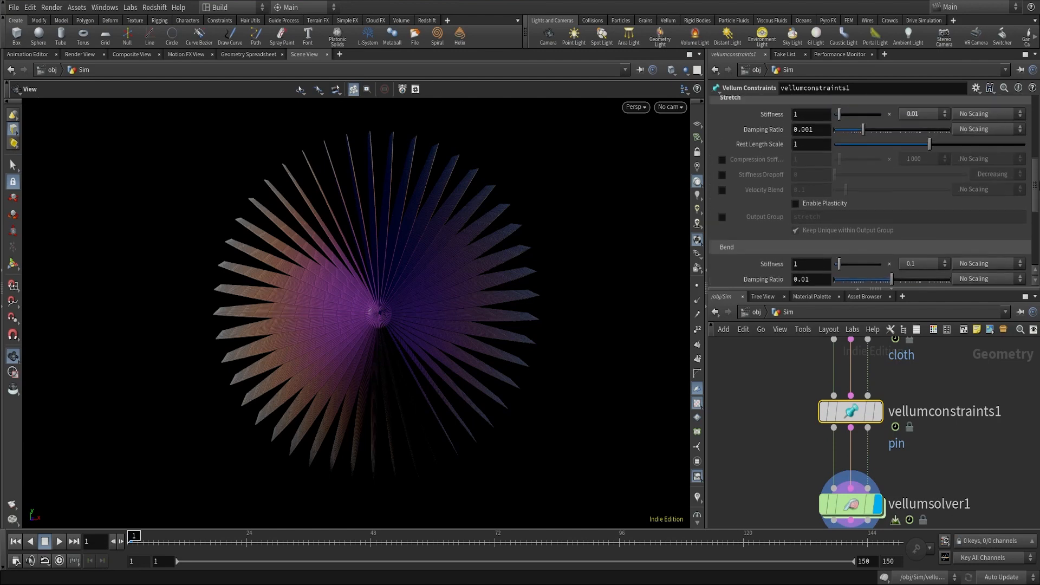
{"action": "scroll", "coordinate": [973, 214], "scroll_direction": "down", "scroll_amount": 2}
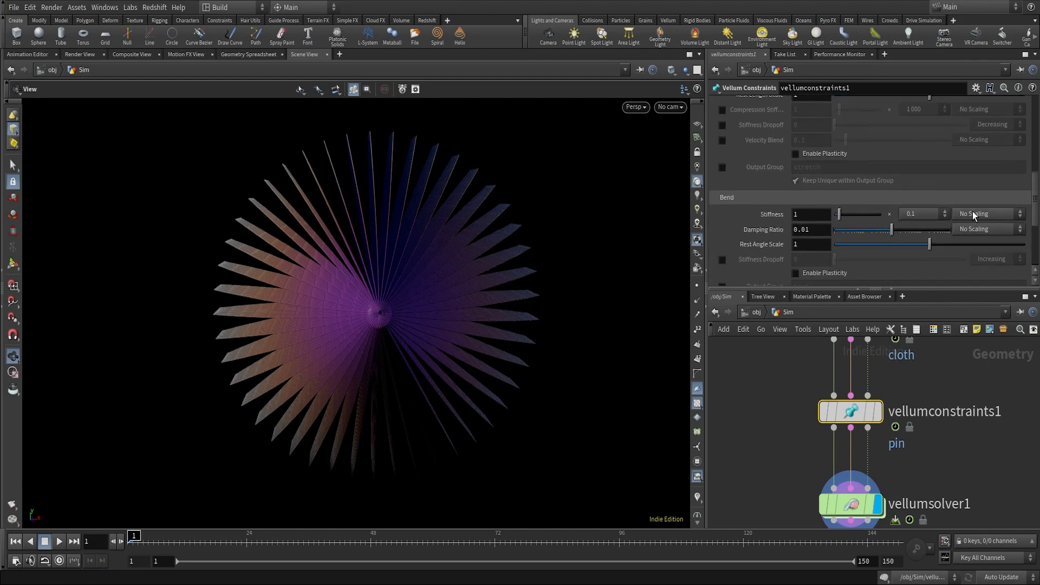
{"action": "left_click", "coordinate": [928, 215]}
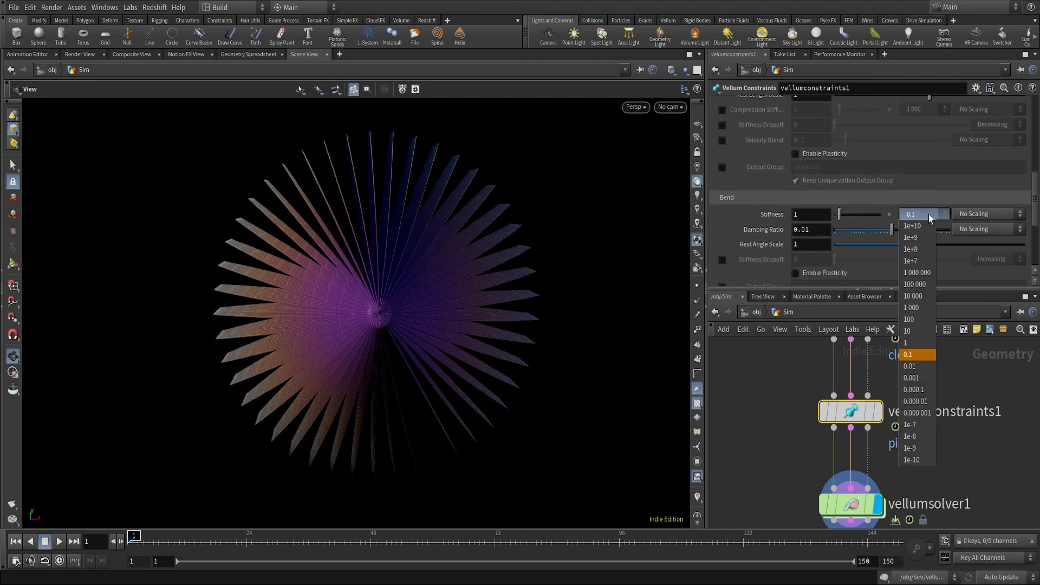
{"action": "left_click", "coordinate": [918, 389]}
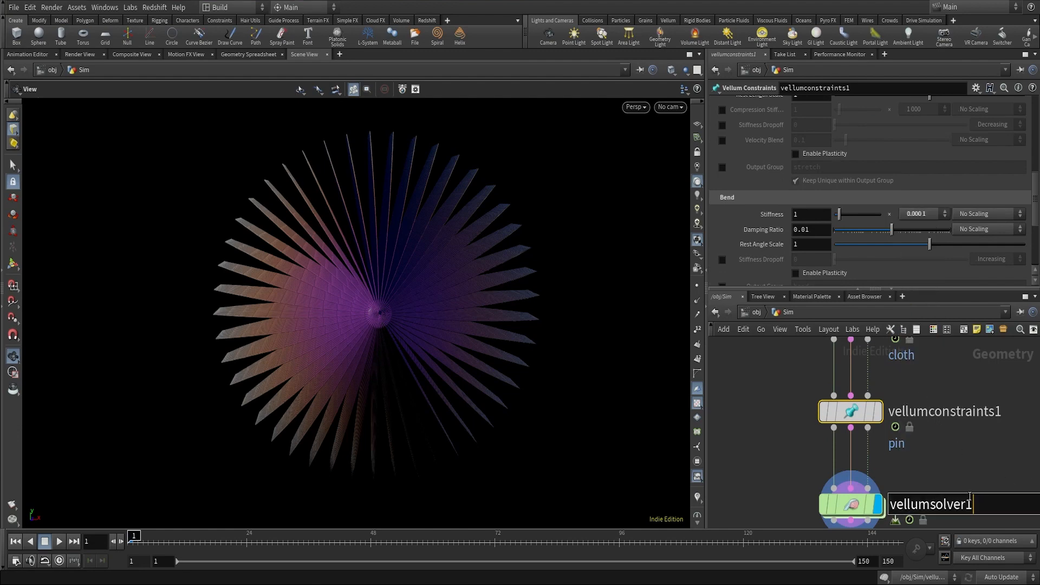
Play the Vellum simulation and scrub back through the cached frames to frame 30.
{"action": "middle_click_drag", "start_coordinate": [992, 466], "coordinate": [963, 366]}
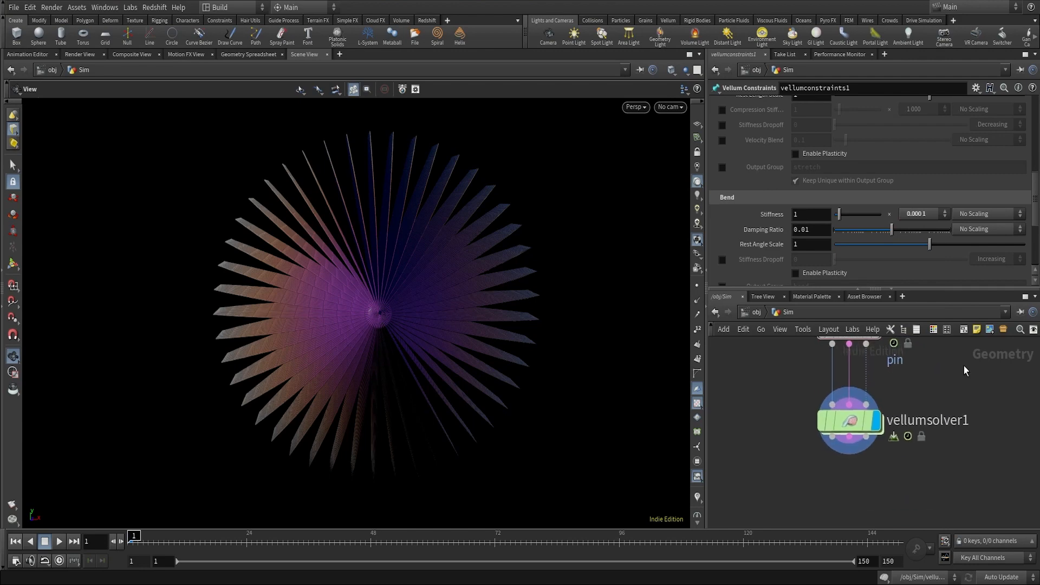
{"action": "left_click", "coordinate": [60, 543]}
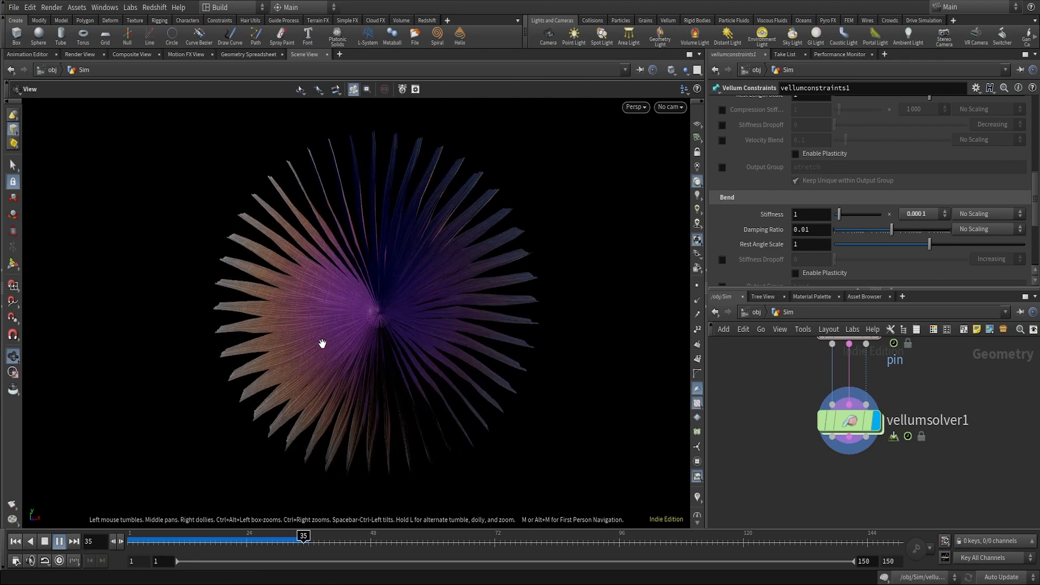
{"action": "left_click", "coordinate": [149, 539]}
{"action": "left_click_drag", "start_coordinate": [149, 539], "coordinate": [277, 539]}
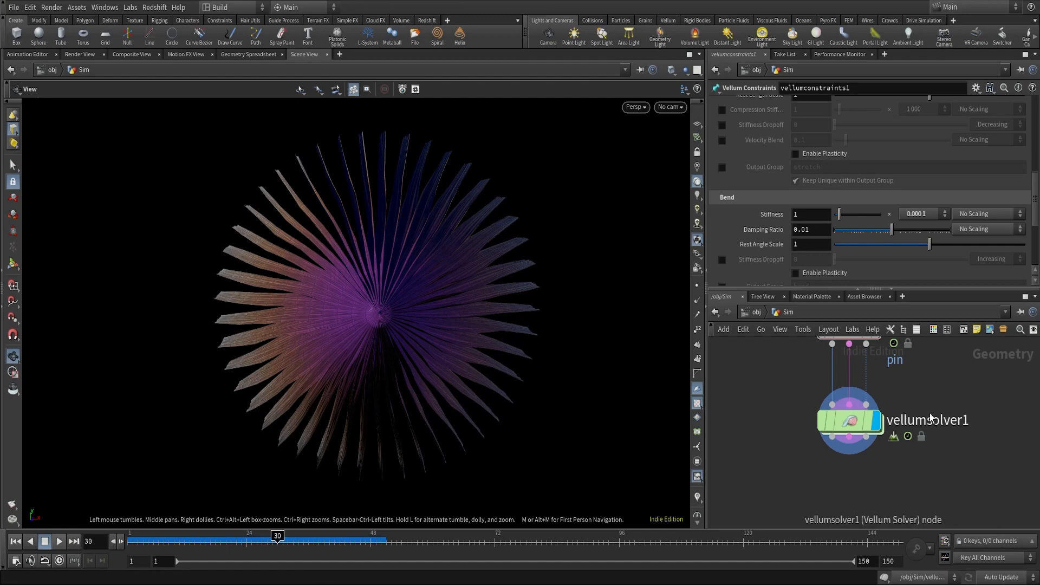
Template vellumconstraints1 to compare the unsimulated flower with the solver result at frame 30, and review its pin stretch and bend settings.
{"action": "scroll", "coordinate": [933, 420], "scroll_direction": "down", "scroll_amount": 1}
{"action": "middle_click_drag", "start_coordinate": [932, 420], "coordinate": [915, 494]}
{"action": "left_click", "coordinate": [872, 450]}
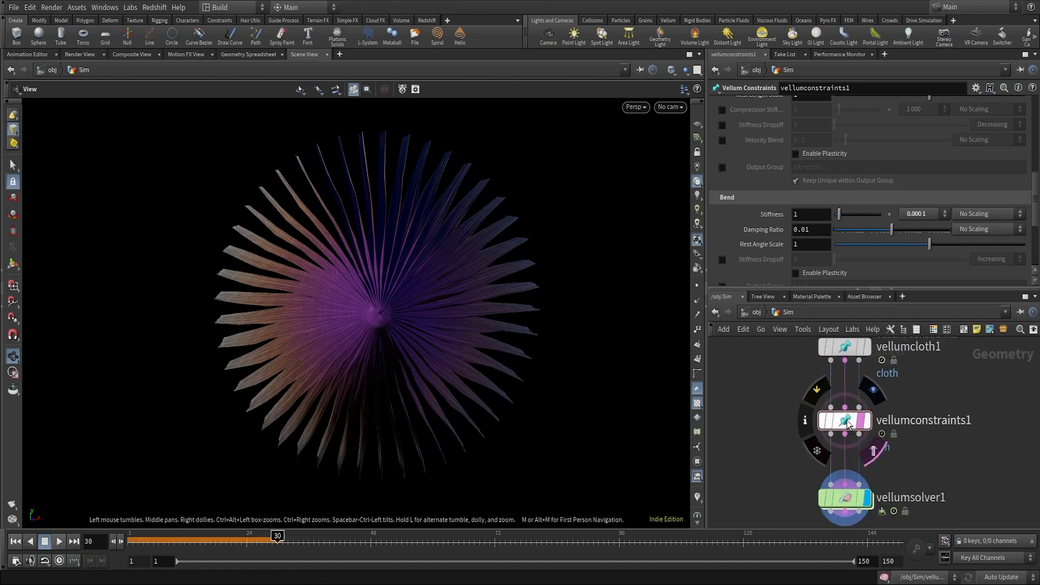
{"action": "scroll", "coordinate": [867, 190], "scroll_direction": "up", "scroll_amount": 3}
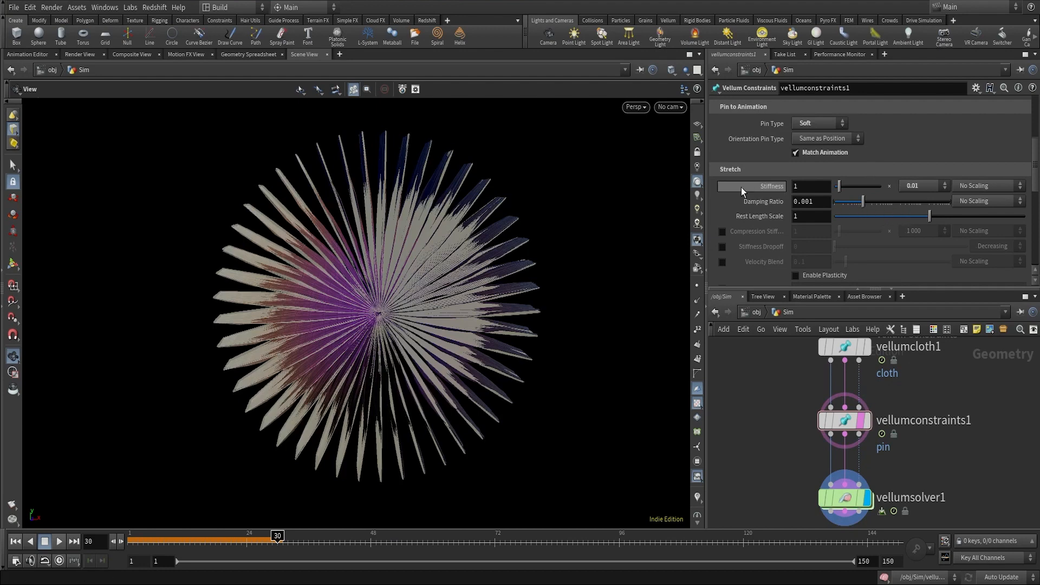
{"action": "scroll", "coordinate": [855, 228], "scroll_direction": "down", "scroll_amount": 2}
{"action": "scroll", "coordinate": [854, 228], "scroll_direction": "down", "scroll_amount": 1}
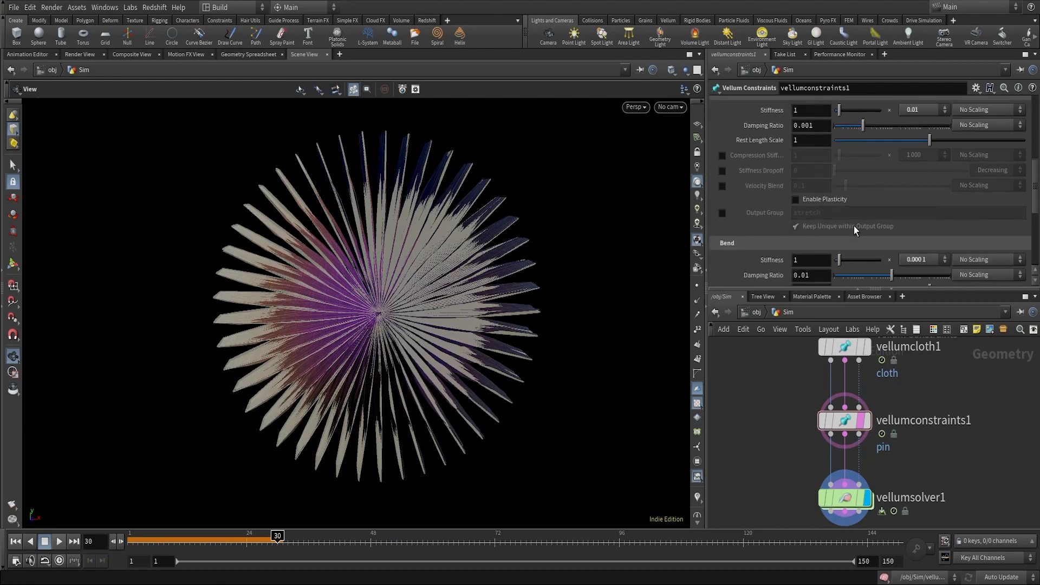
{"action": "scroll", "coordinate": [918, 230], "scroll_direction": "up", "scroll_amount": 1}
{"action": "scroll", "coordinate": [857, 161], "scroll_direction": "up", "scroll_amount": 1}
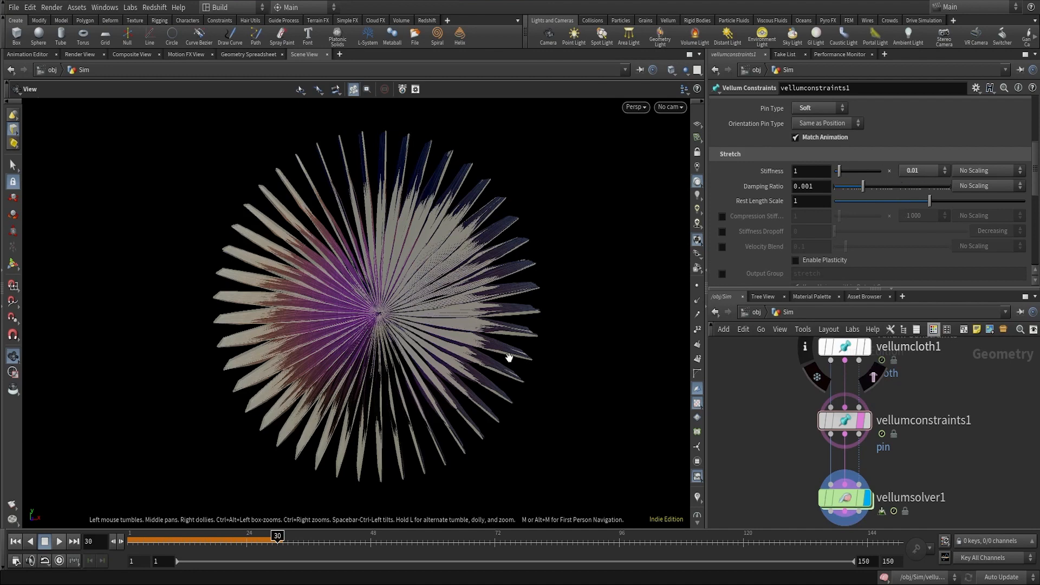
{"action": "left_click", "coordinate": [859, 497]}
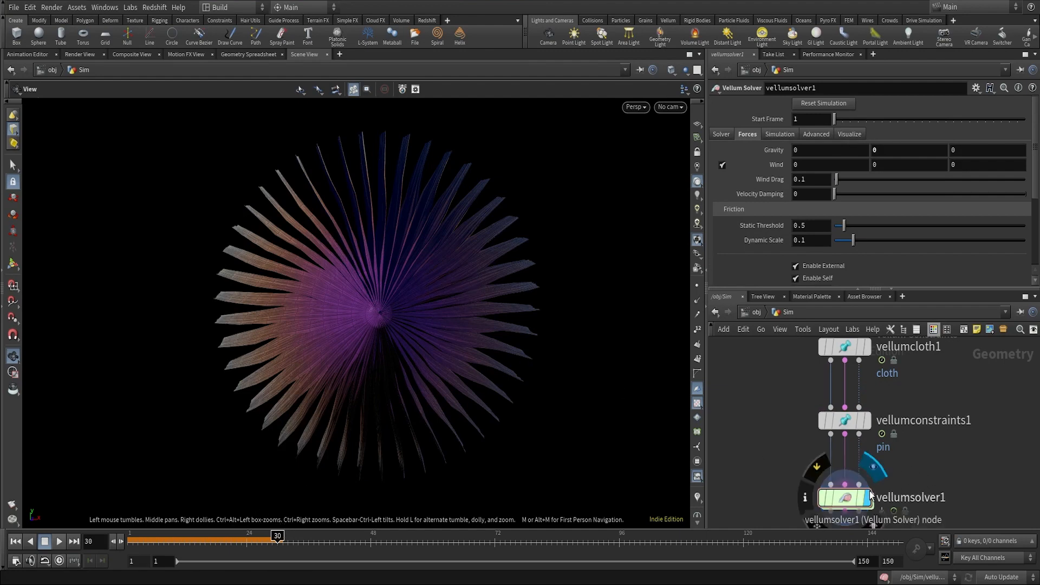
Set the stretch stiffness multiplier of vellumconstraints1 to 0.0001 and check its bend settings.
{"action": "left_click", "coordinate": [846, 423]}
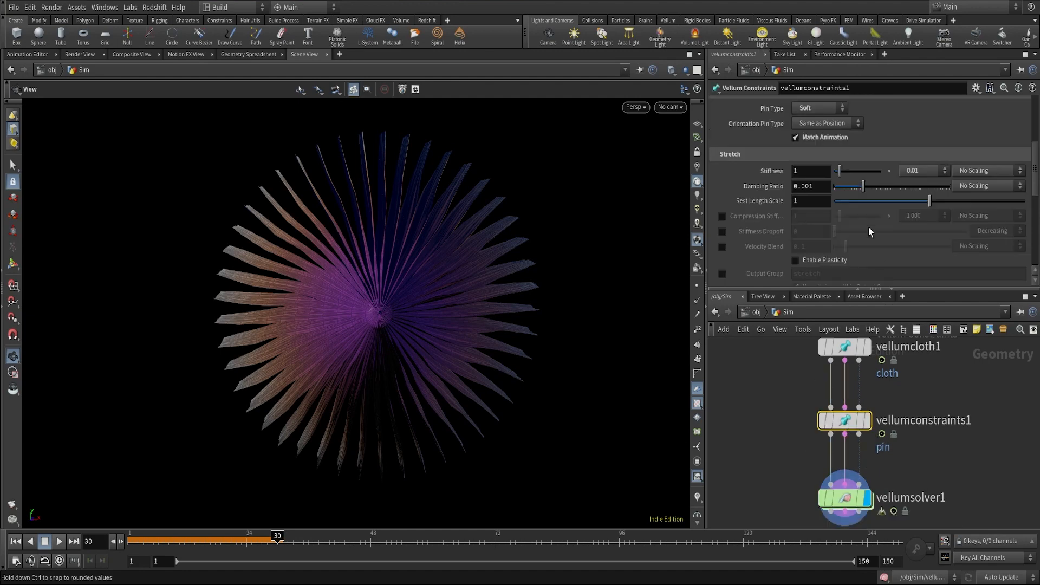
{"action": "left_click", "coordinate": [912, 171]}
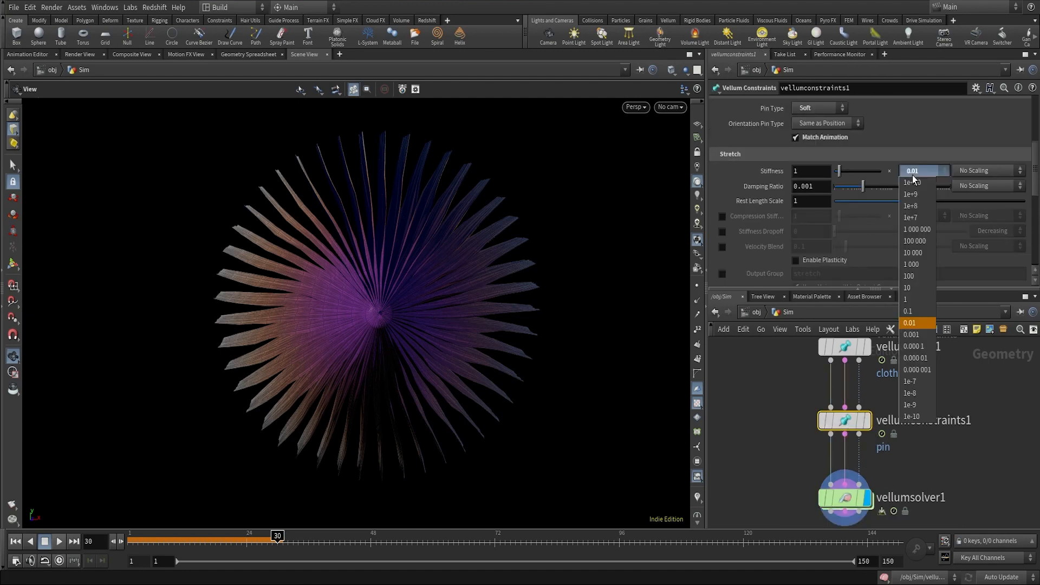
{"action": "left_click", "coordinate": [932, 351]}
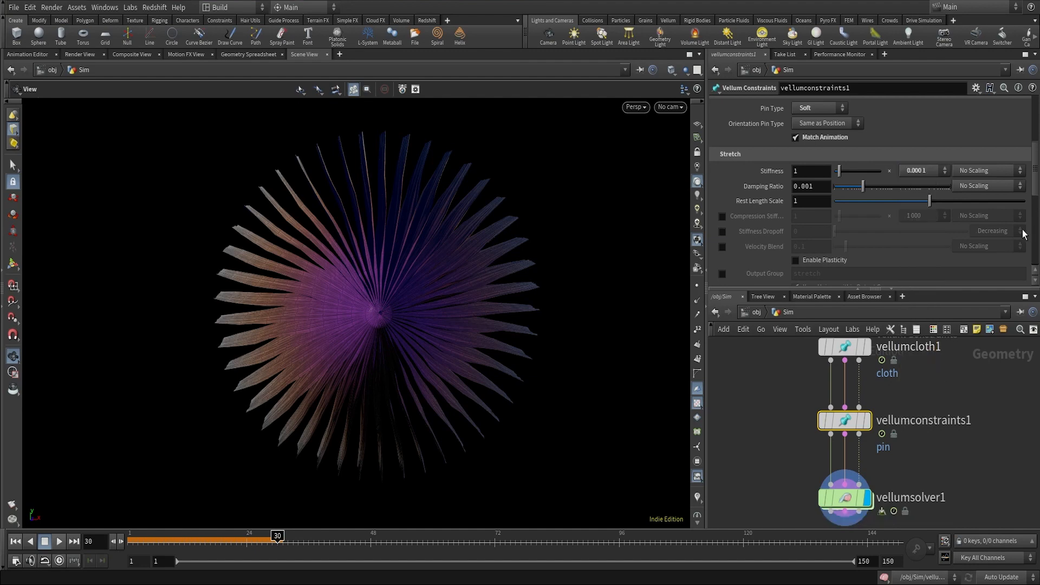
{"action": "left_click_drag", "start_coordinate": [1037, 171], "coordinate": [1037, 206]}
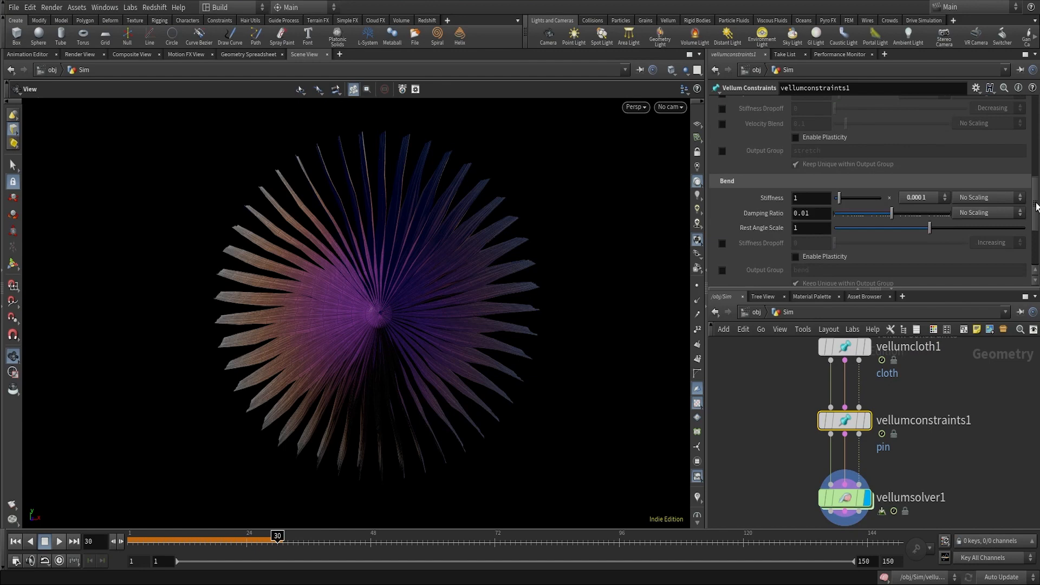
Set the stretch stiffness of vellumcloth1 to 5 with a multiplier of 100 and check its bend settings.
{"action": "left_click", "coordinate": [849, 344]}
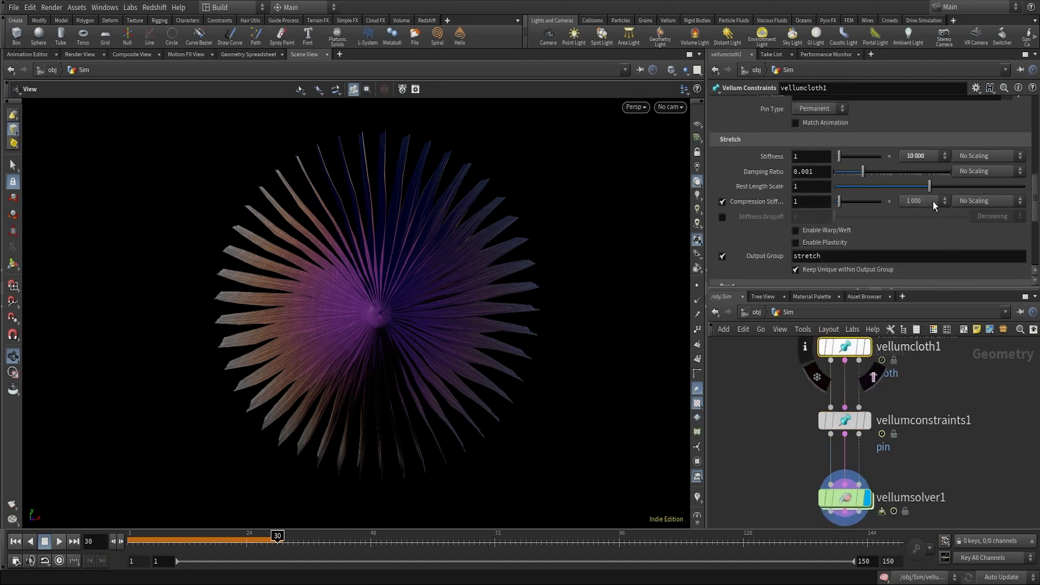
{"action": "scroll", "coordinate": [932, 202], "scroll_direction": "up", "scroll_amount": 1}
{"action": "left_click", "coordinate": [928, 190]}
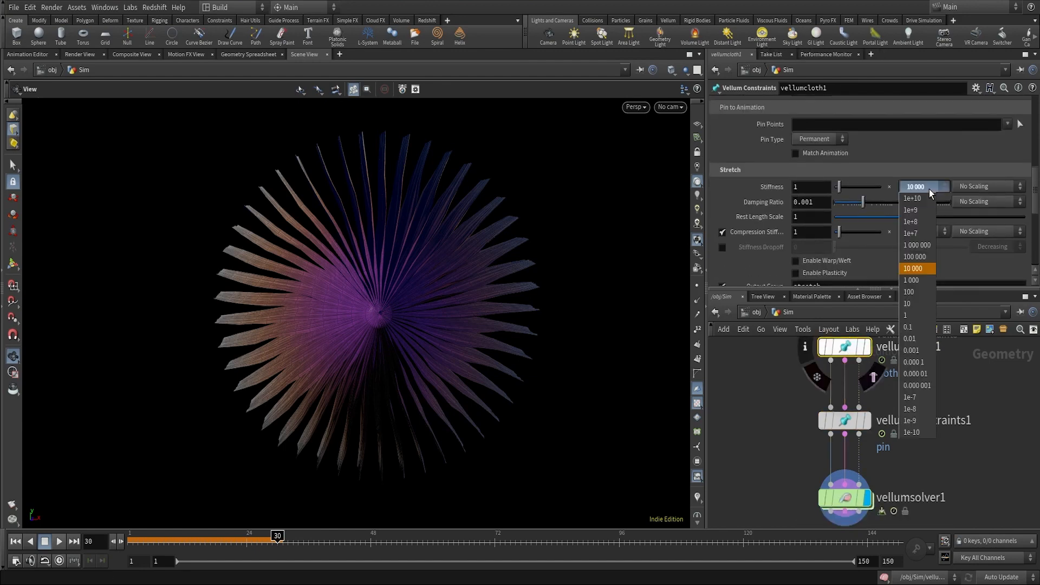
{"action": "left_click", "coordinate": [918, 280]}
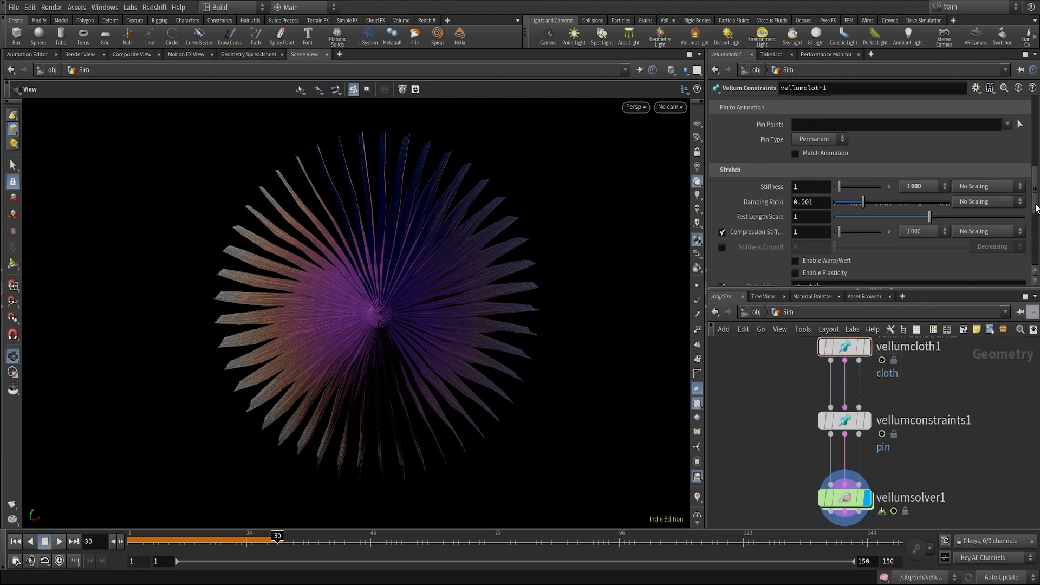
{"action": "left_click_drag", "start_coordinate": [1038, 210], "coordinate": [1023, 199]}
{"action": "left_click", "coordinate": [930, 224]}
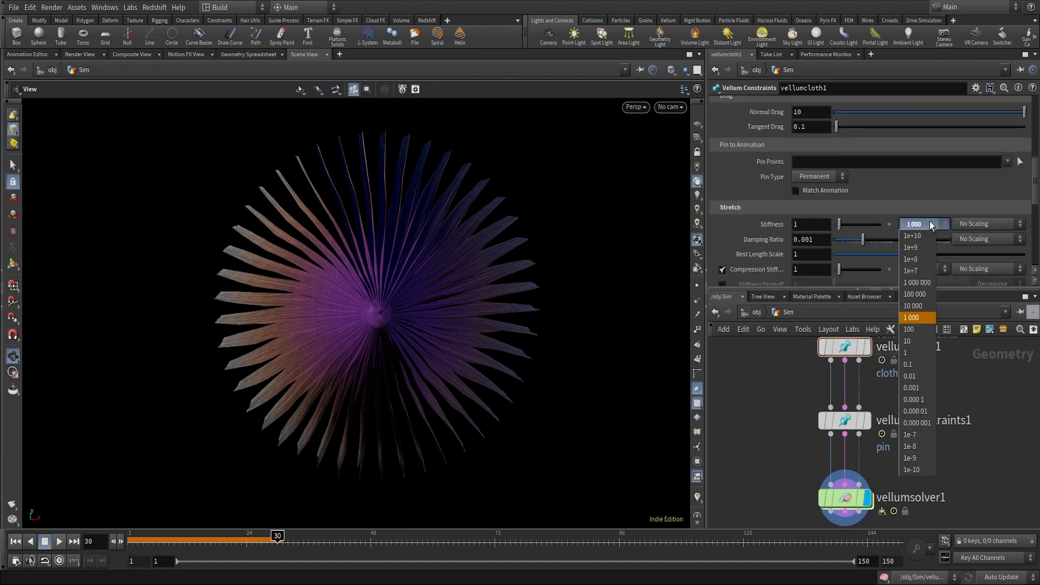
{"action": "left_click", "coordinate": [917, 329]}
{"action": "double_click", "coordinate": [800, 223]}
{"action": "type", "text": "5"}
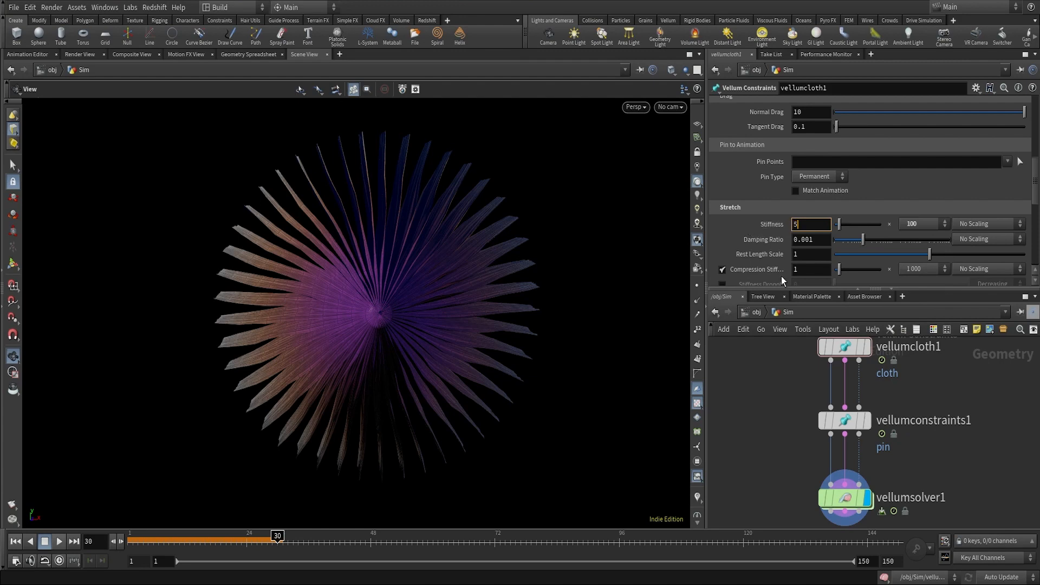
{"action": "key", "text": "Return"}
{"action": "left_click_drag", "start_coordinate": [1035, 187], "coordinate": [1034, 232]}
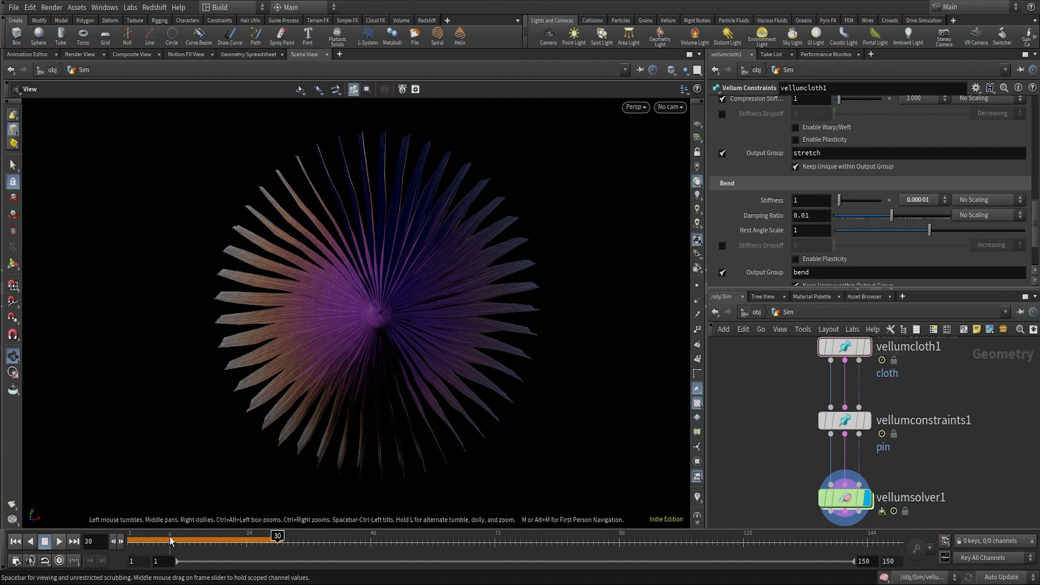
Rewind to frame 1, angle the view on the flower, render a flipbook of frames 1 to 150 and return the flipbook to frame 1.
{"action": "key", "text": "ctrl+Up"}
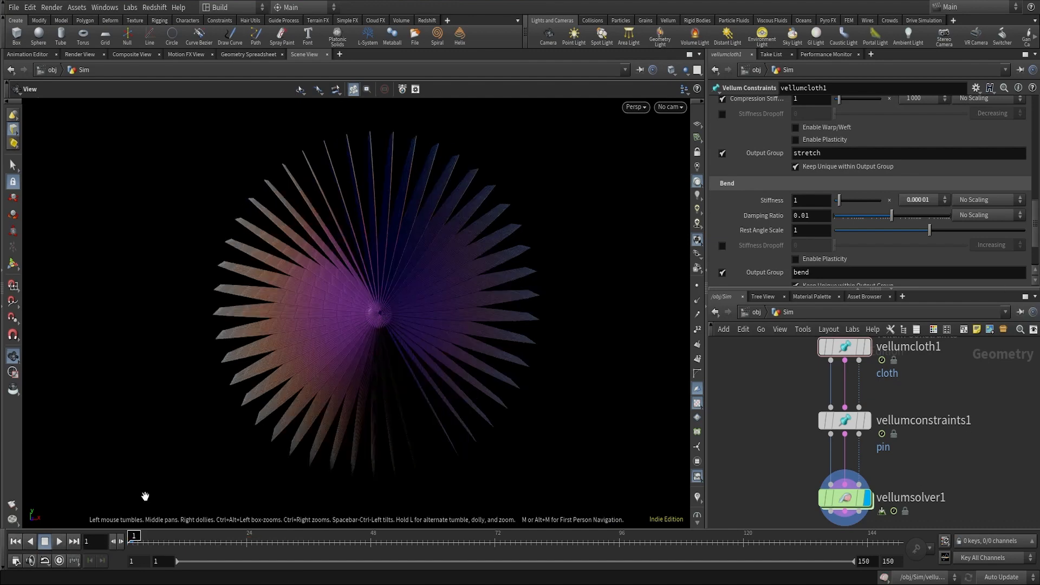
{"action": "left_click_drag", "start_coordinate": [341, 362], "coordinate": [394, 313]}
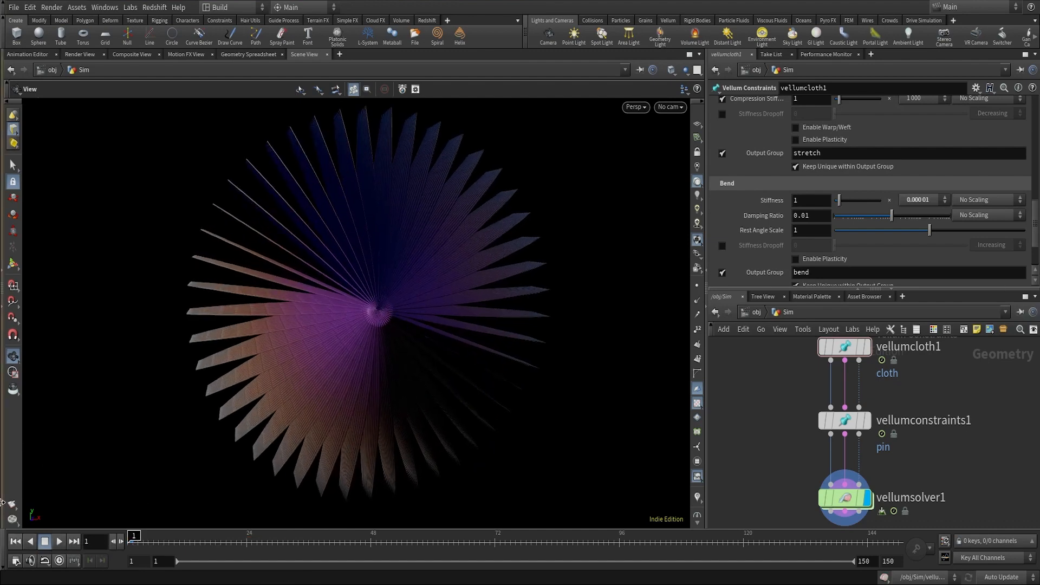
{"action": "left_click_drag", "start_coordinate": [10, 509], "coordinate": [31, 515]}
{"action": "left_click", "coordinate": [162, 568]}
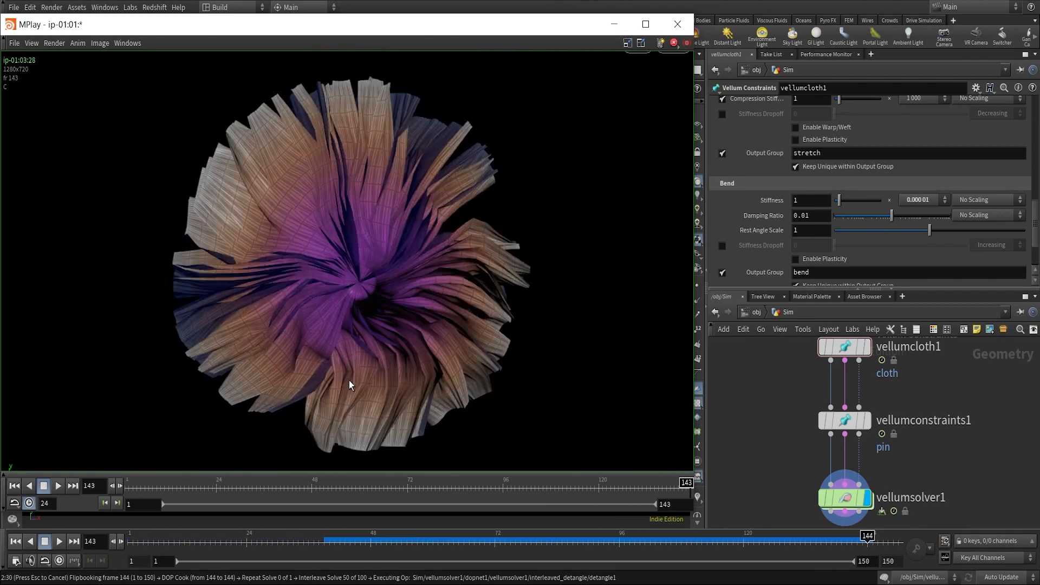
{"action": "left_click_drag", "start_coordinate": [196, 481], "coordinate": [126, 485]}
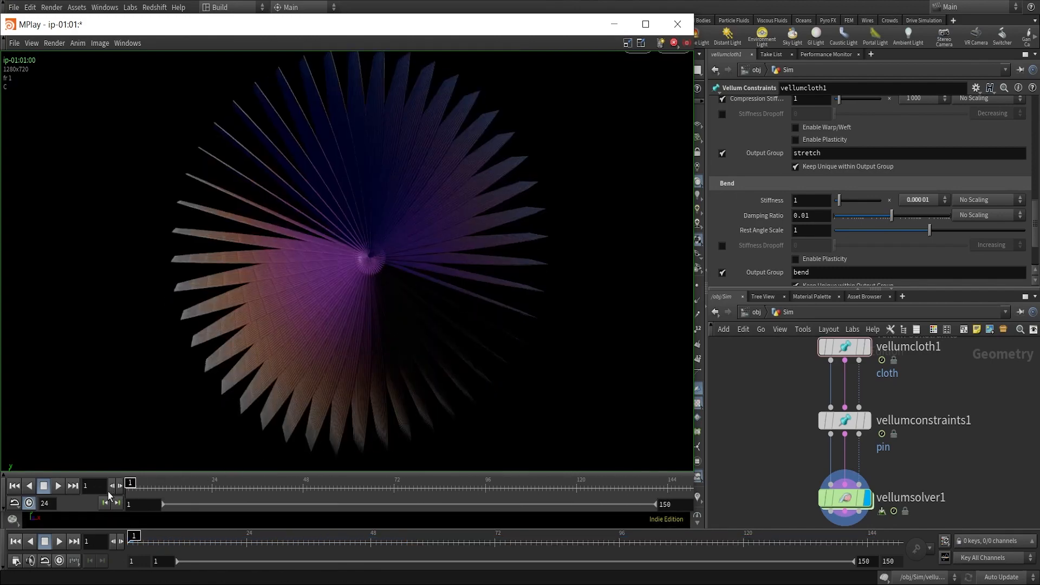
Play back the petal simulation flipbook, scrub through it to frame 144, and close the preview.
{"action": "left_click", "coordinate": [58, 486]}
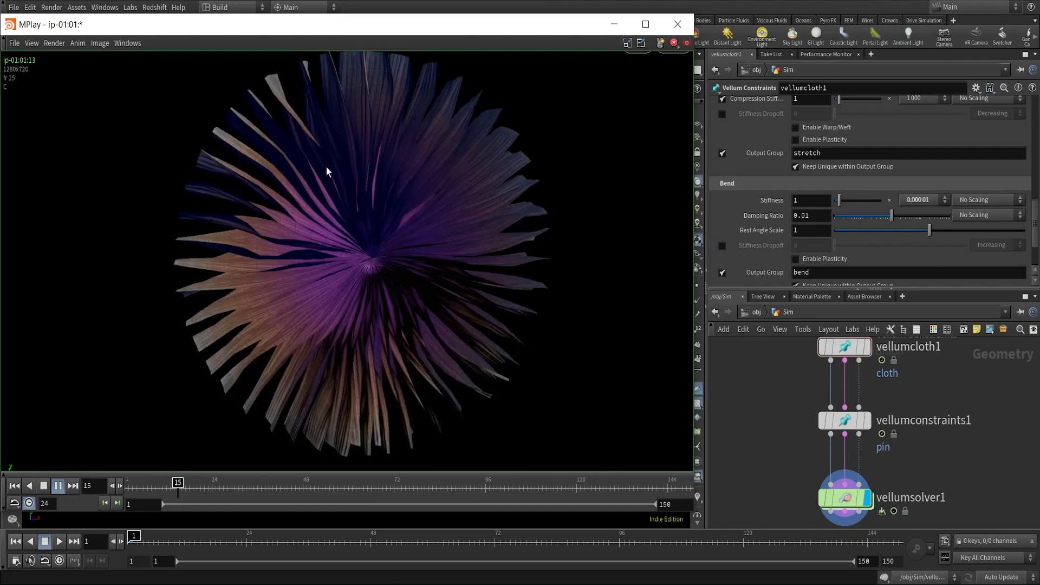
{"action": "left_click", "coordinate": [58, 486]}
{"action": "mouse_move", "coordinate": [122, 487]}
{"action": "left_mouse_down"}
{"action": "mouse_move", "coordinate": [289, 458]}
{"action": "mouse_move", "coordinate": [591, 459]}
{"action": "mouse_move", "coordinate": [665, 467]}
{"action": "mouse_move", "coordinate": [557, 480]}
{"action": "mouse_move", "coordinate": [669, 474]}
{"action": "left_mouse_up"}
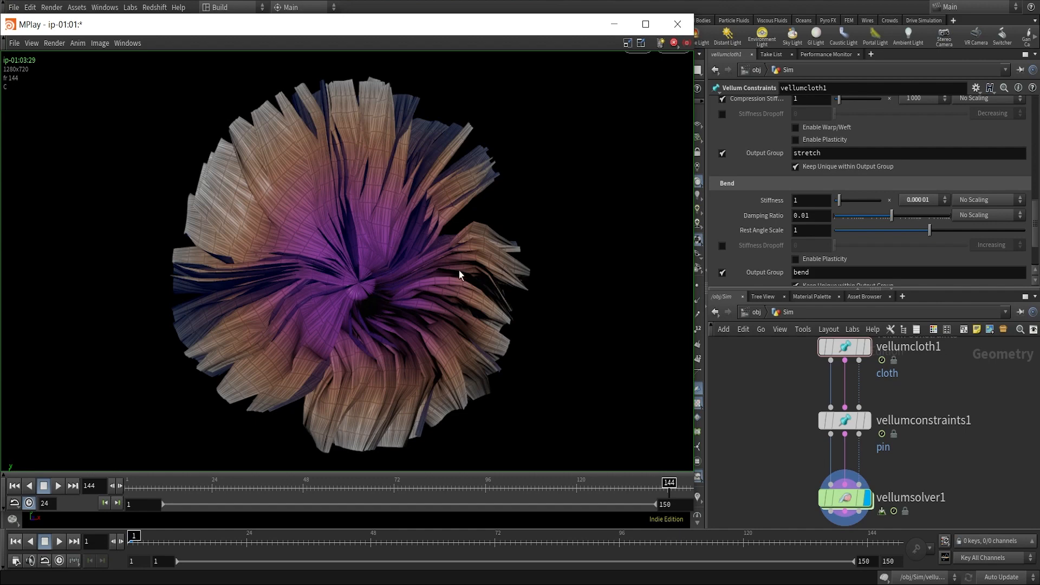
{"action": "left_click", "coordinate": [684, 31]}
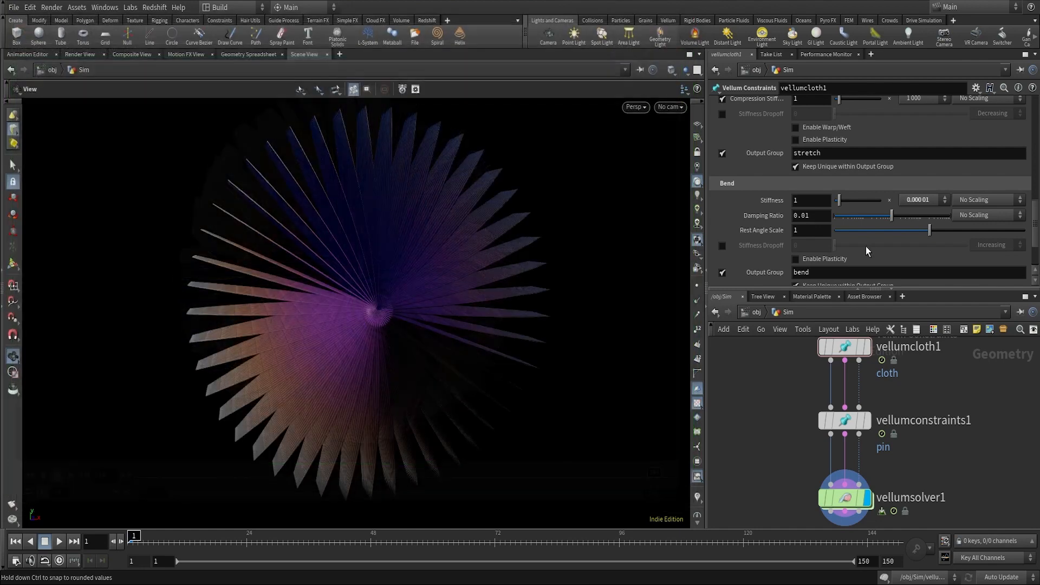
Turn on the template flag of the fuse1 node so the petal geometry serves as a viewport reference.
{"action": "scroll", "coordinate": [976, 402], "scroll_direction": "down", "scroll_amount": 1}
{"action": "scroll", "coordinate": [990, 419], "scroll_direction": "down", "scroll_amount": 2}
{"action": "middle_click_drag", "start_coordinate": [997, 410], "coordinate": [933, 496]}
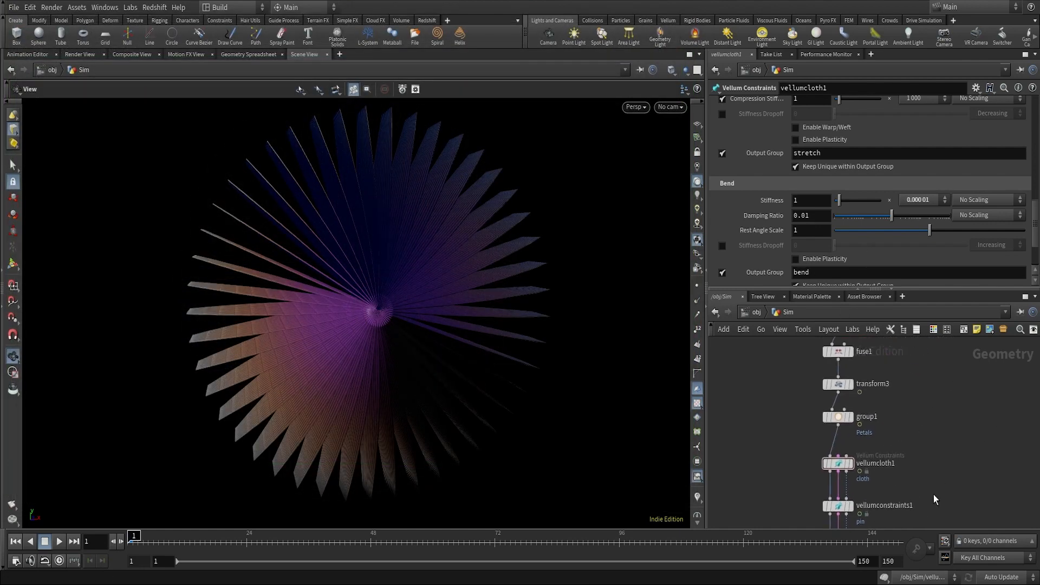
{"action": "scroll", "coordinate": [961, 440], "scroll_direction": "down", "scroll_amount": 2}
{"action": "middle_click_drag", "start_coordinate": [961, 427], "coordinate": [857, 511]}
{"action": "scroll", "coordinate": [829, 420], "scroll_direction": "up", "scroll_amount": 2}
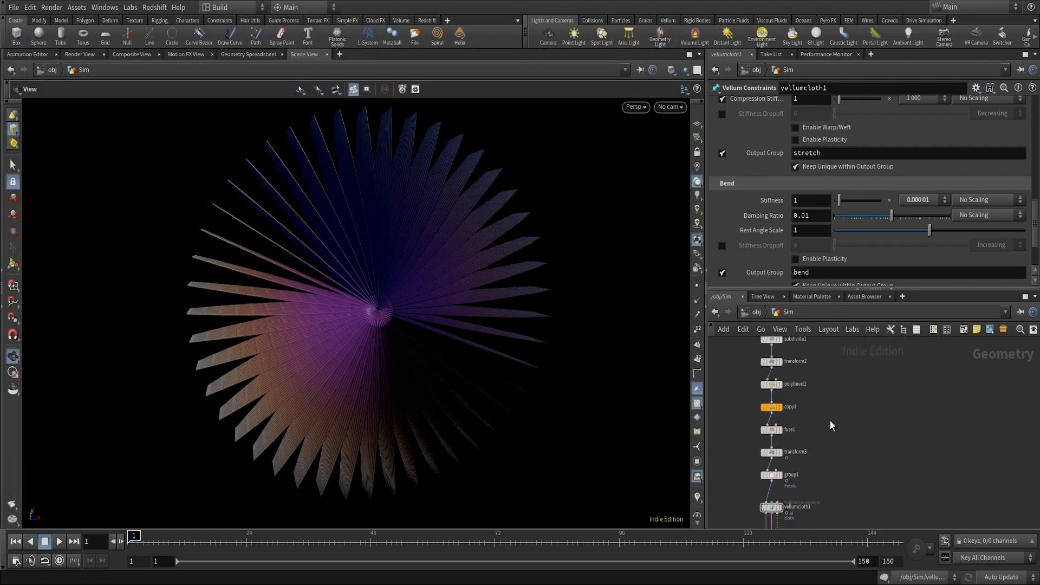
{"action": "left_click", "coordinate": [782, 451]}
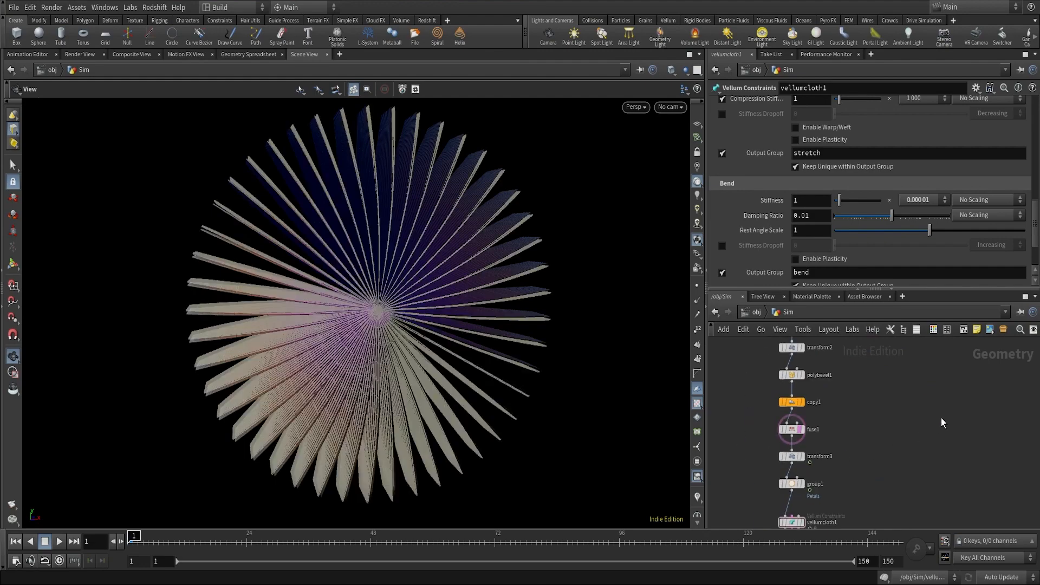
Add a Sphere node in empty space beside the petal node chain.
{"action": "scroll", "coordinate": [943, 417], "scroll_direction": "down", "scroll_amount": 1}
{"action": "key", "text": "Tab"}
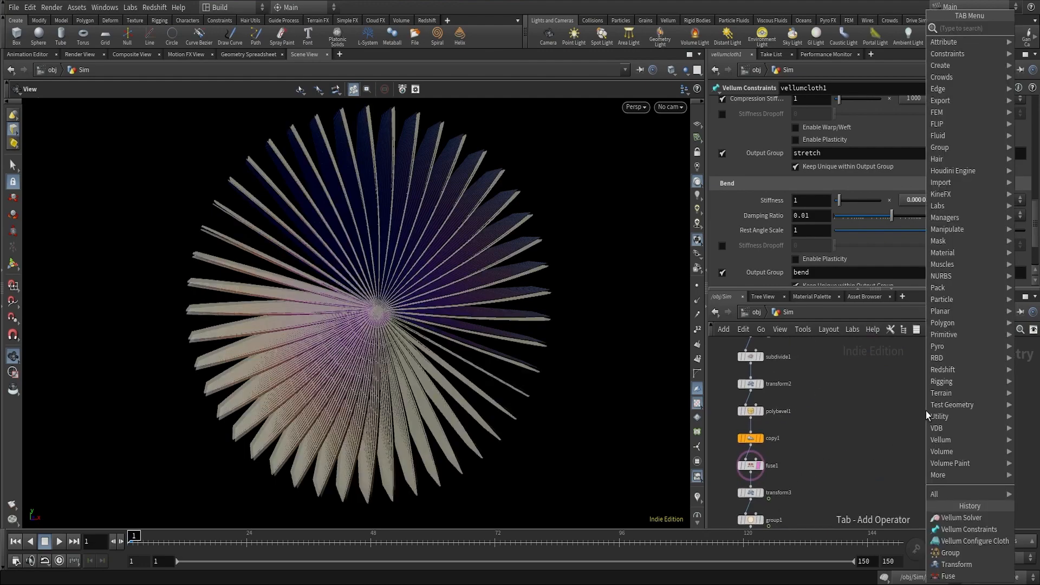
{"action": "type", "text": "sphere"}
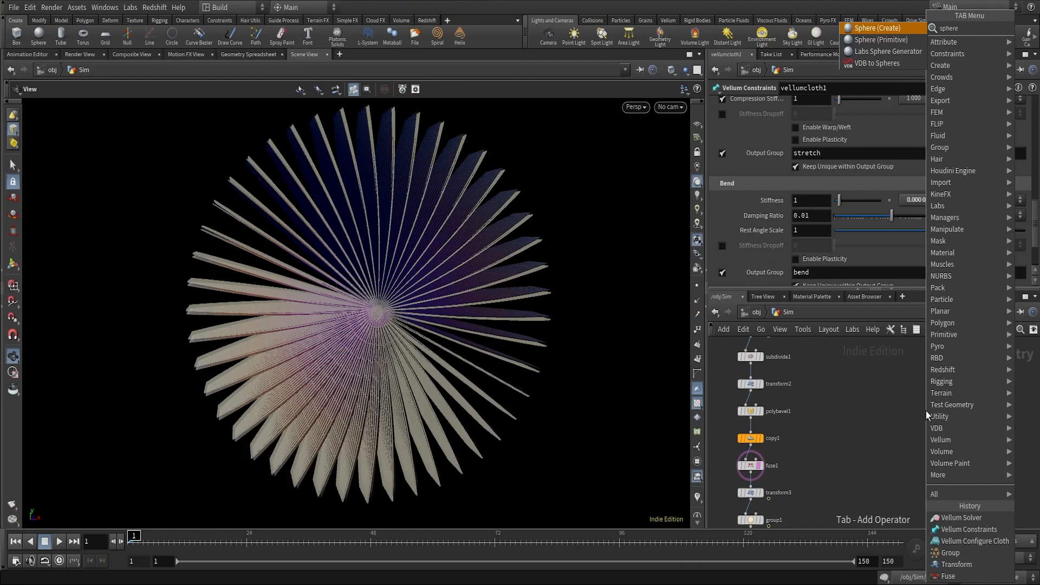
{"action": "key", "text": "Return"}
{"action": "left_click", "coordinate": [925, 411]}
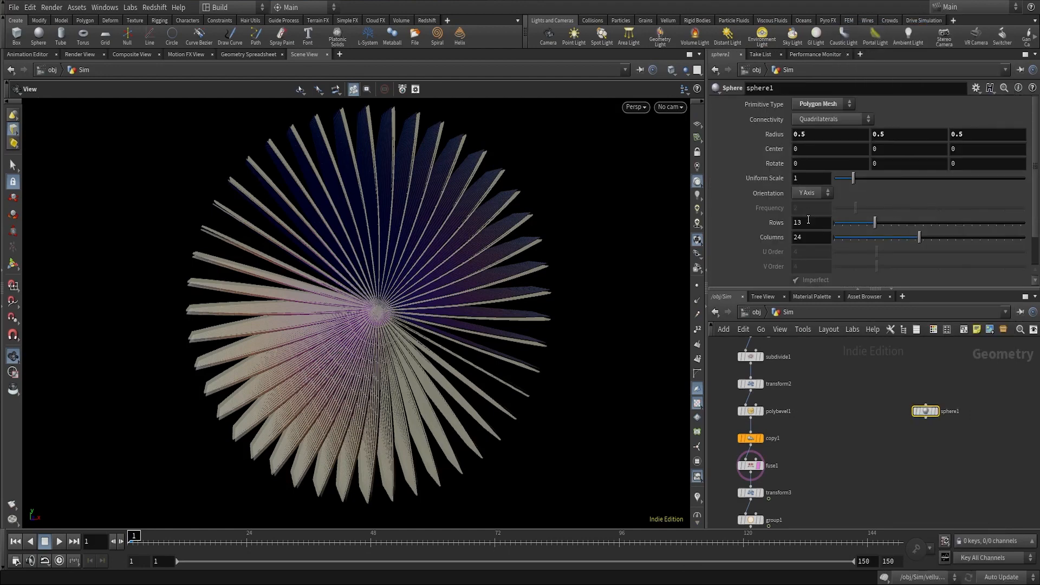
Set the sphere's primitive type to Polygon and its frequency to 10.
{"action": "left_click", "coordinate": [813, 98]}
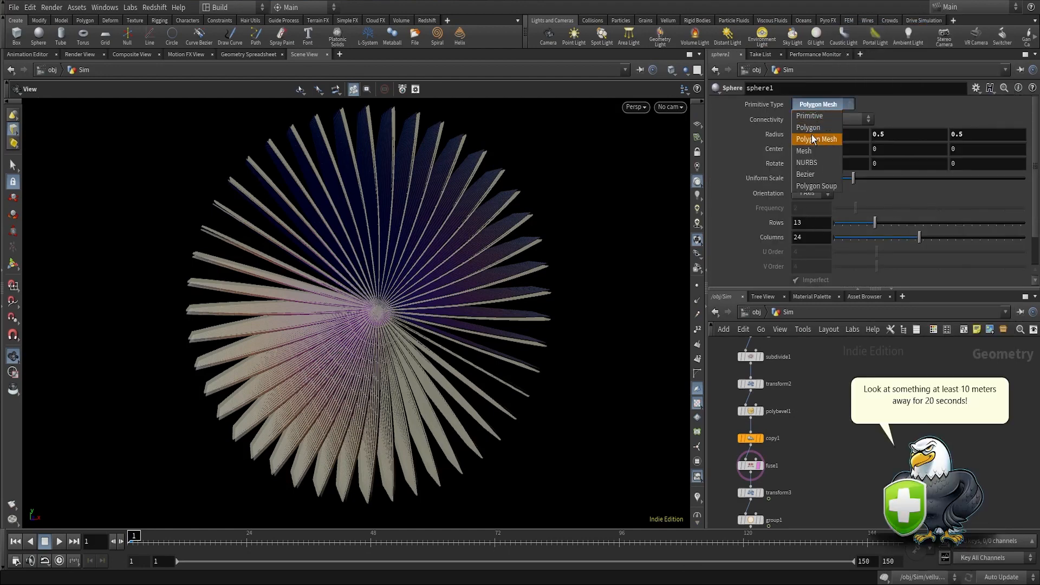
{"action": "left_click", "coordinate": [811, 135]}
{"action": "left_click", "coordinate": [812, 102]}
{"action": "left_click", "coordinate": [812, 122]}
{"action": "left_click_drag", "start_coordinate": [856, 208], "coordinate": [1024, 209]}
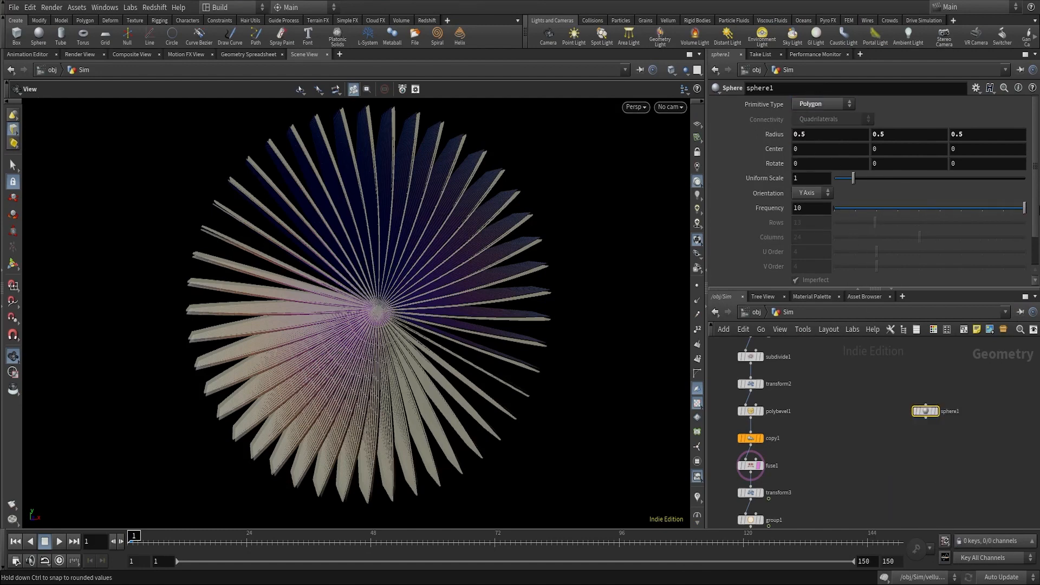
Display the sphere1 node and inspect its size and position against the templated petals.
{"action": "scroll", "coordinate": [911, 409], "scroll_direction": "up", "scroll_amount": 2}
{"action": "scroll", "coordinate": [911, 408], "scroll_direction": "down", "scroll_amount": 1}
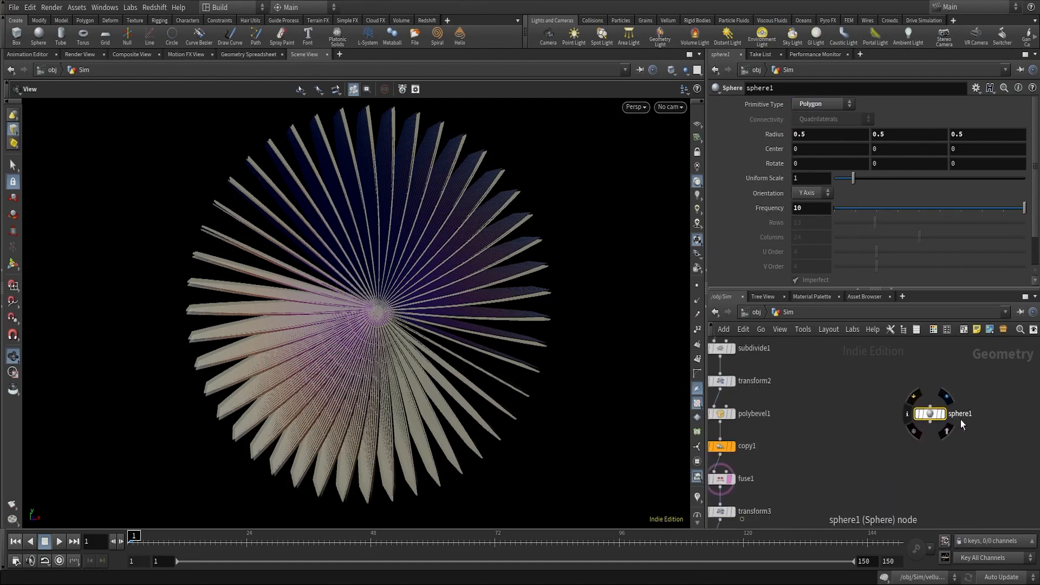
{"action": "left_click", "coordinate": [943, 414]}
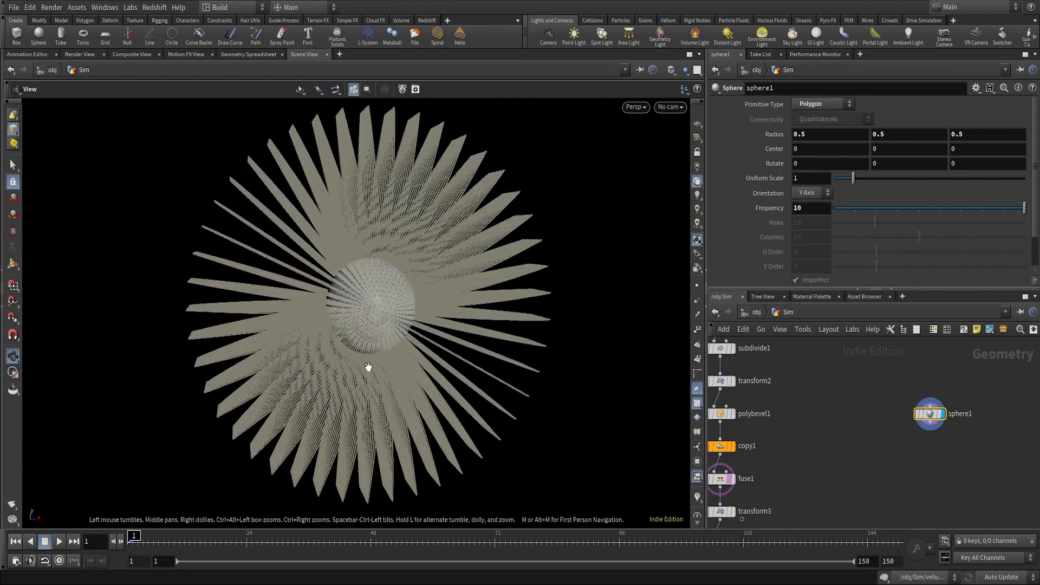
{"action": "scroll", "coordinate": [448, 227], "scroll_direction": "up", "scroll_amount": 5}
{"action": "scroll", "coordinate": [412, 237], "scroll_direction": "down", "scroll_amount": 3}
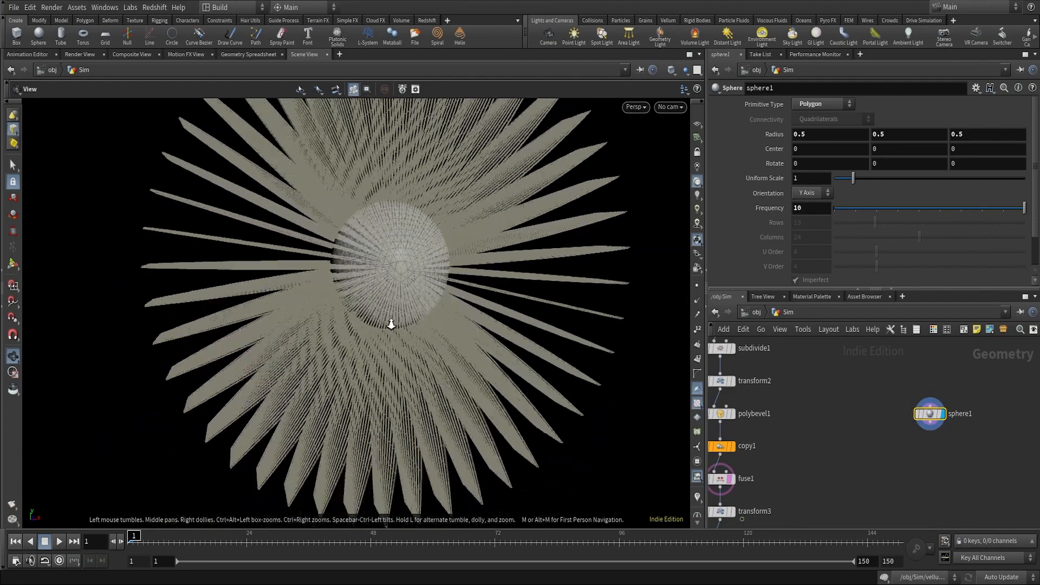
{"action": "left_click_drag", "start_coordinate": [393, 323], "coordinate": [344, 310]}
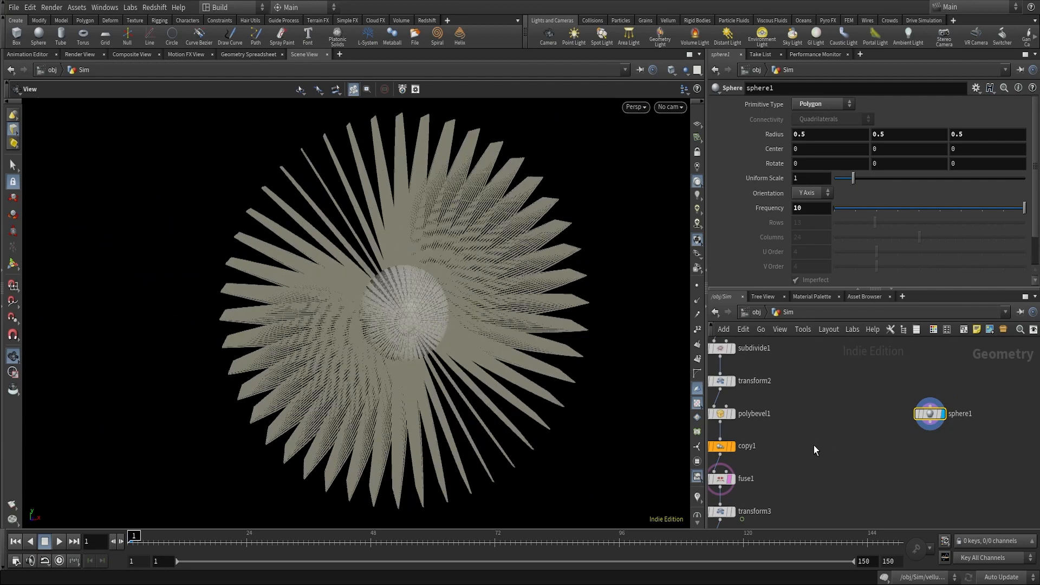
Add a Transform node connected below sphere1 and make it the displayed node.
{"action": "scroll", "coordinate": [813, 445], "scroll_direction": "down", "scroll_amount": 2}
{"action": "scroll", "coordinate": [929, 417], "scroll_direction": "up", "scroll_amount": 2}
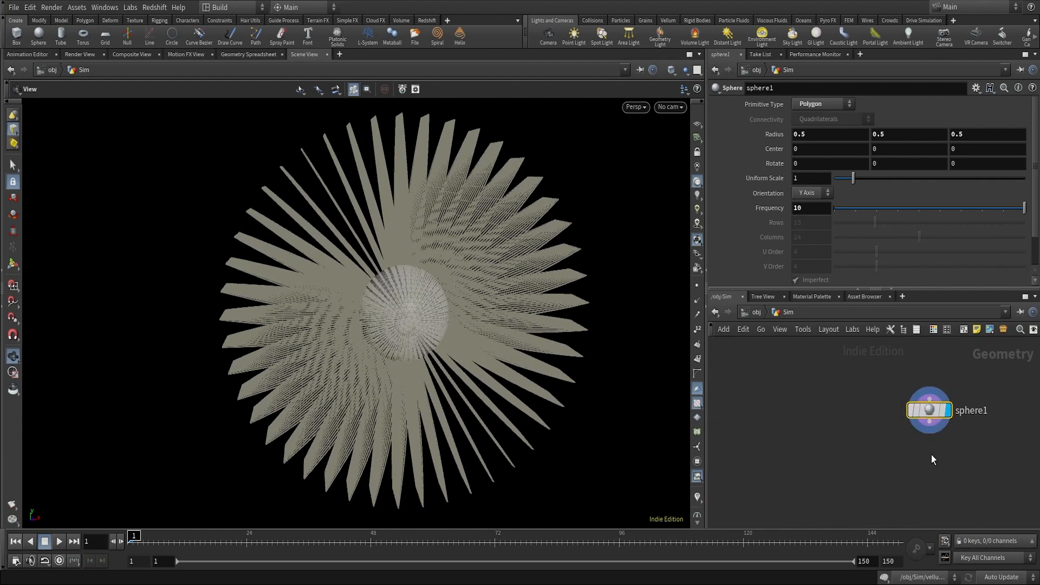
{"action": "key", "text": "Tab"}
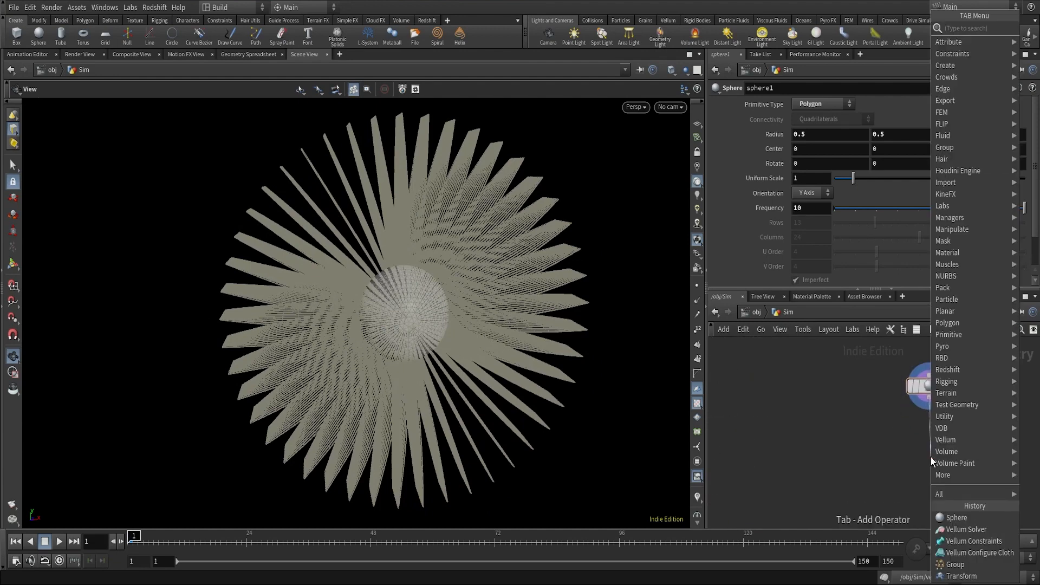
{"action": "type", "text": "transfo"}
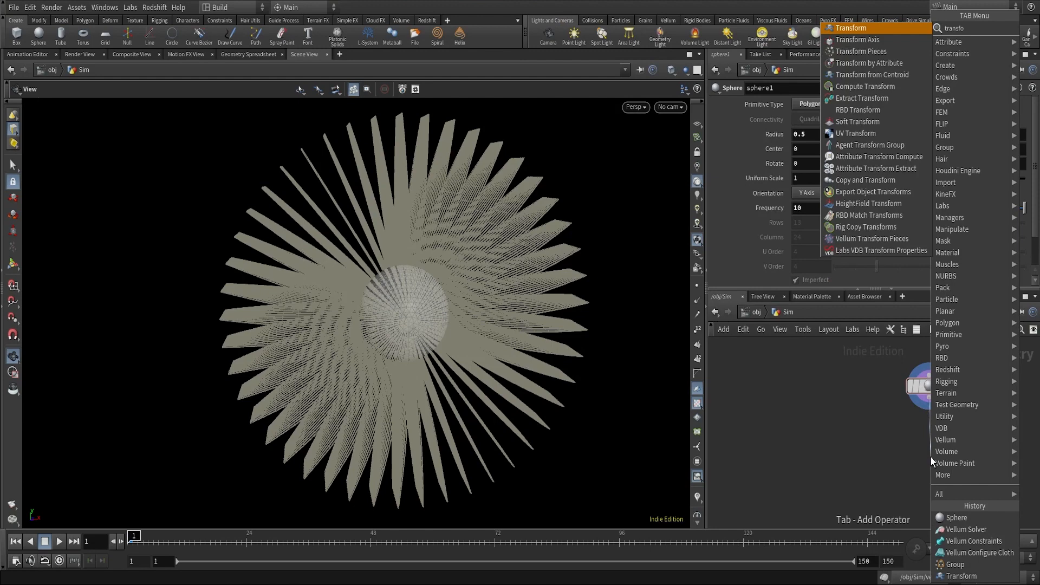
{"action": "key", "text": "Return"}
{"action": "left_click", "coordinate": [934, 446]}
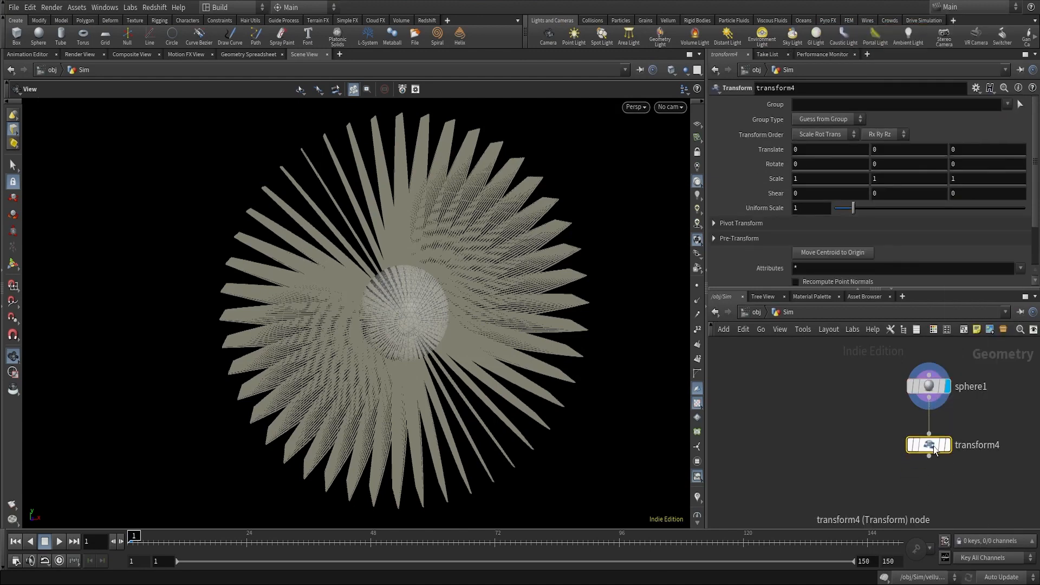
{"action": "left_click", "coordinate": [946, 445]}
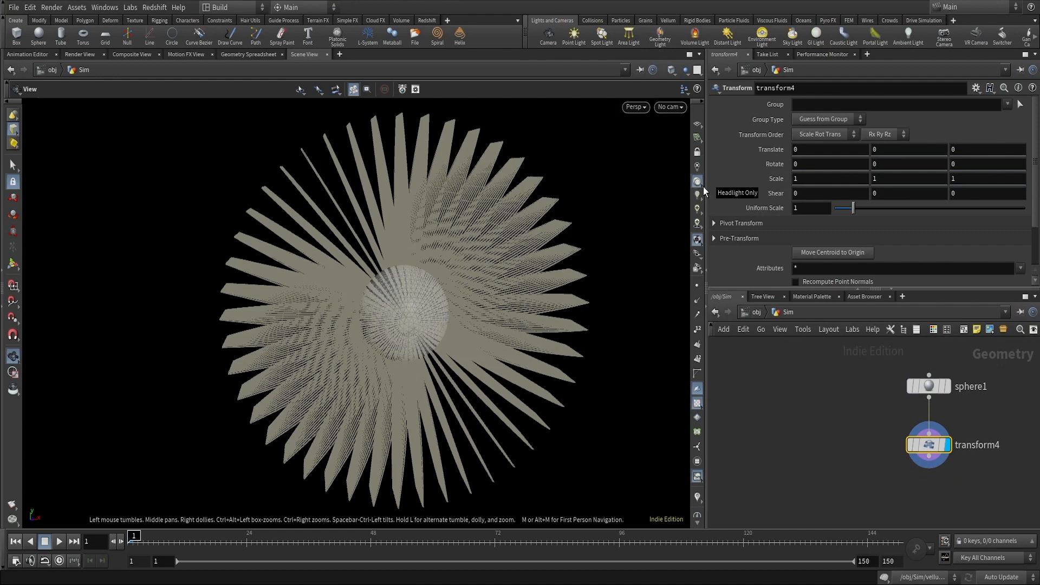
{"action": "left_click", "coordinate": [822, 148]}
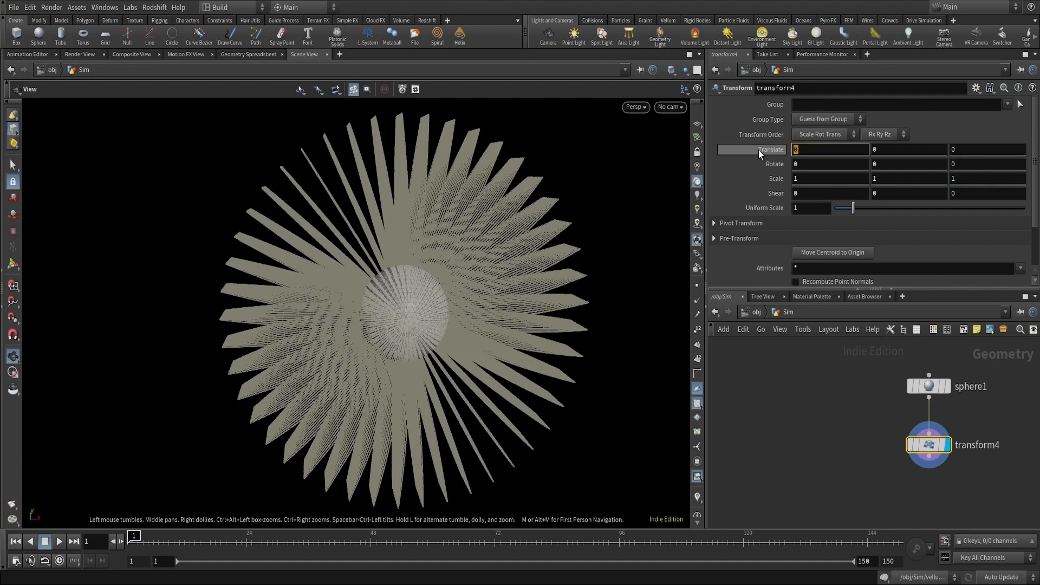
{"action": "type", "text": "s"}
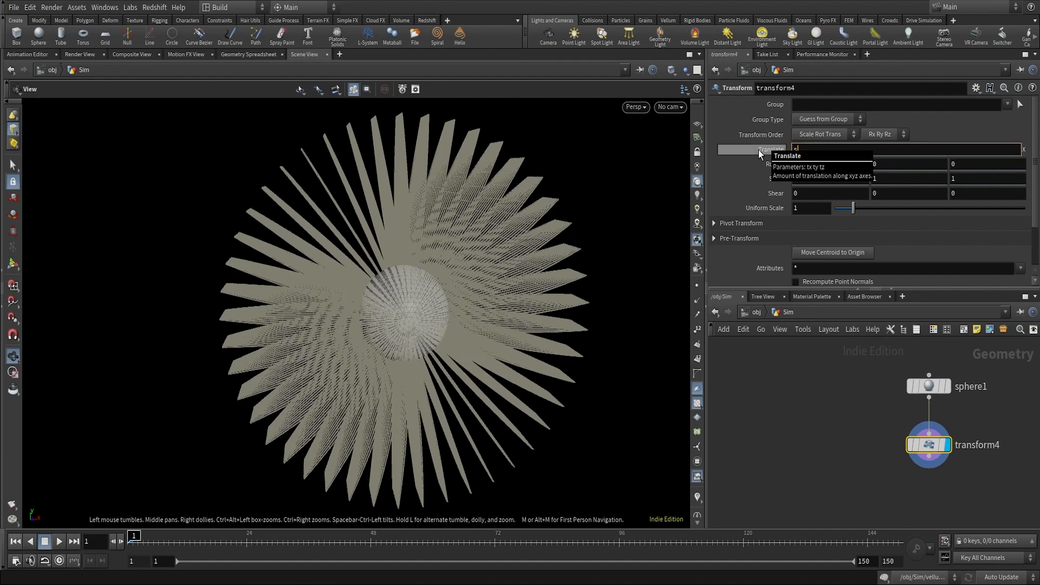
{"action": "type", "text": "in("}
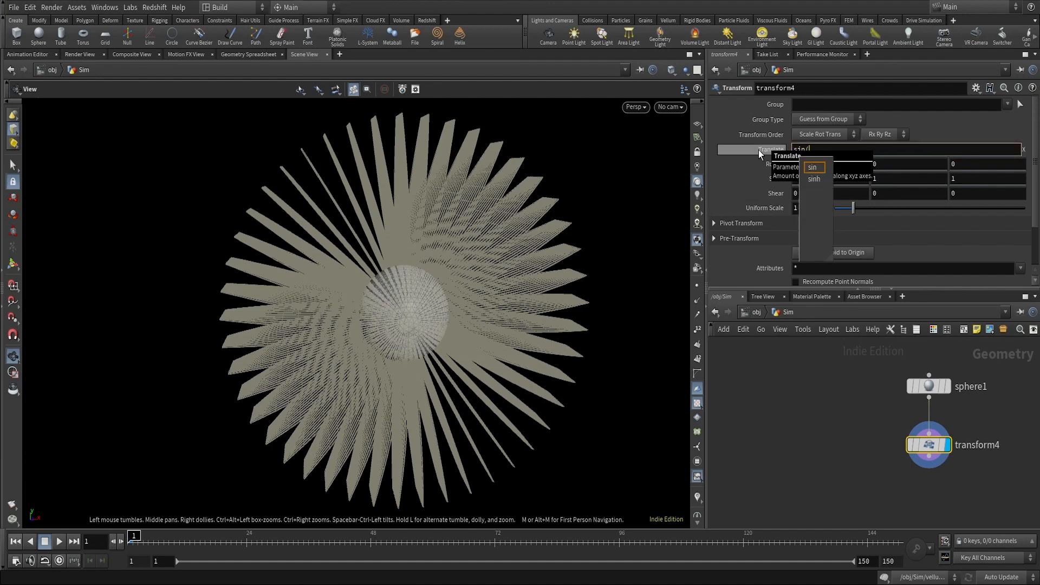
{"action": "type", "text": "@Frame)"}
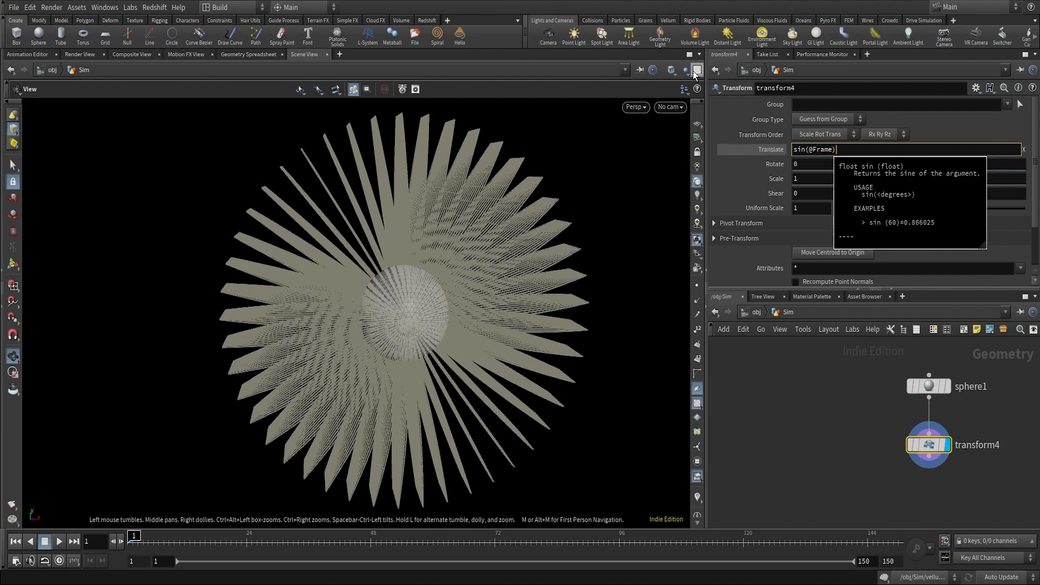
{"action": "key", "text": "Return"}
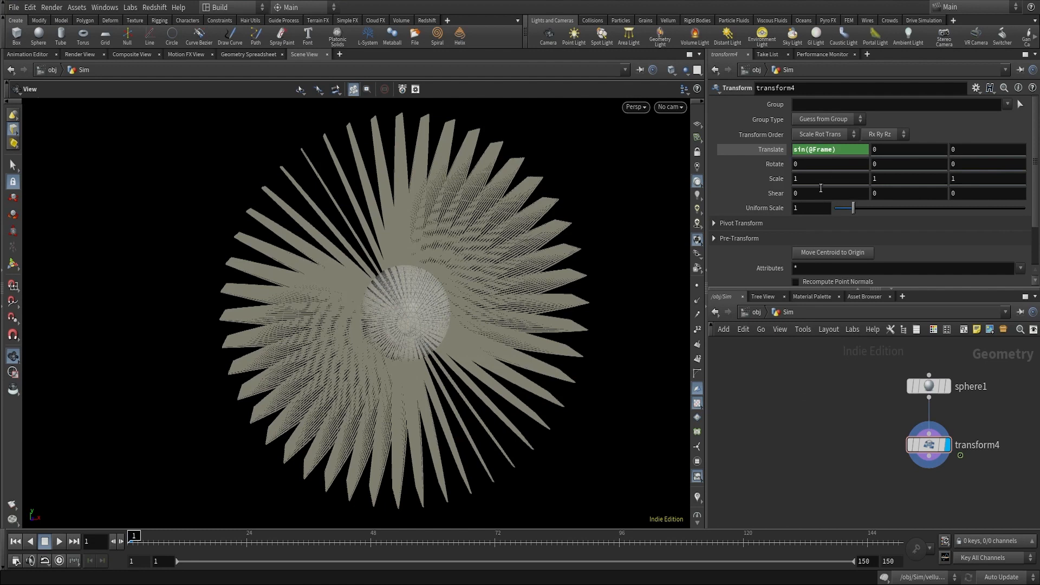
{"action": "left_click", "coordinate": [873, 152]}
{"action": "type", "text": "cos("}
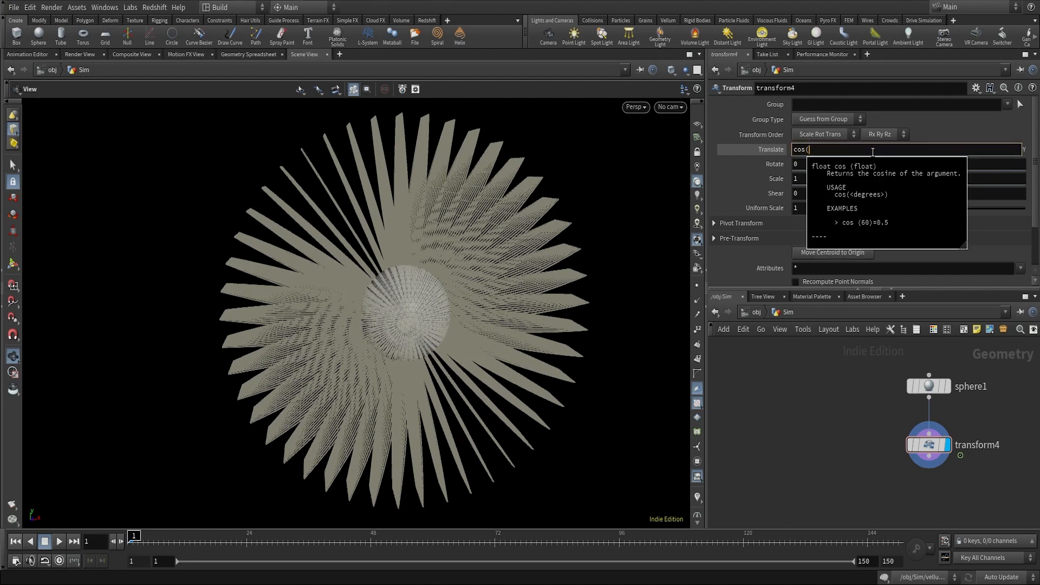
{"action": "type", "text": "@Frame"}
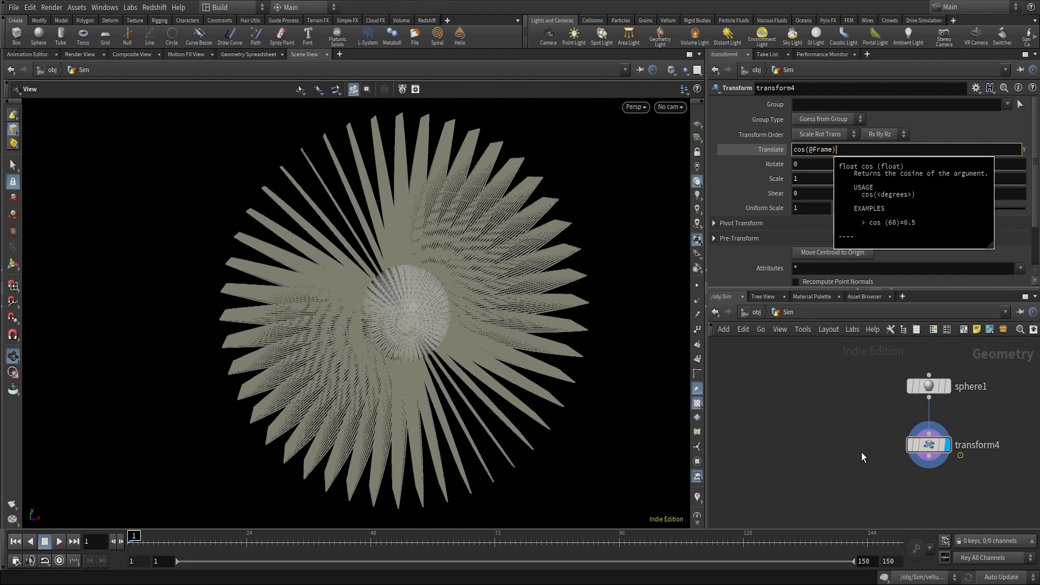
{"action": "key", "text": "Return"}
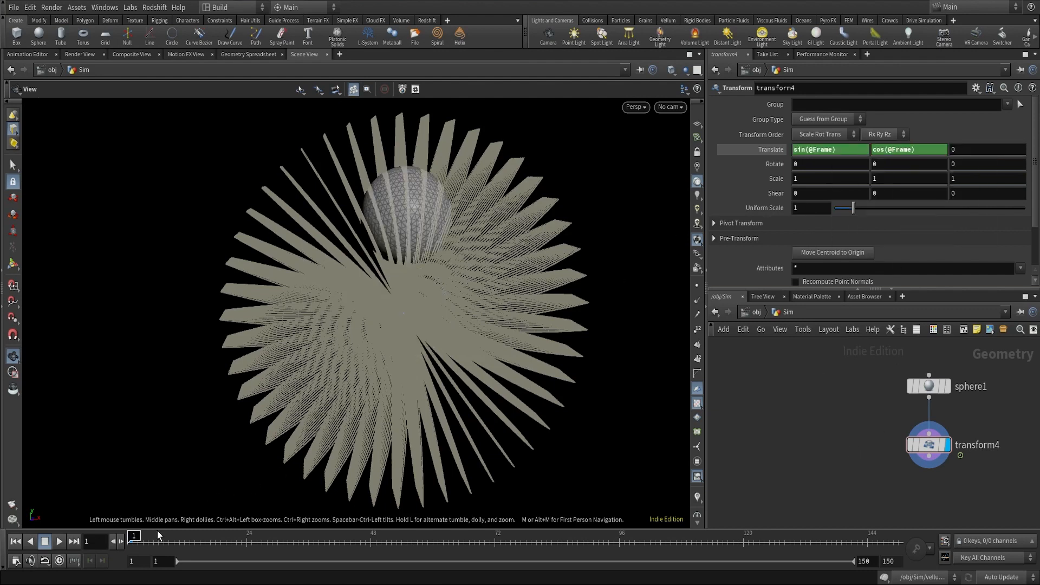
{"action": "left_click_drag", "start_coordinate": [157, 533], "coordinate": [134, 536]}
{"action": "left_click", "coordinate": [832, 150]}
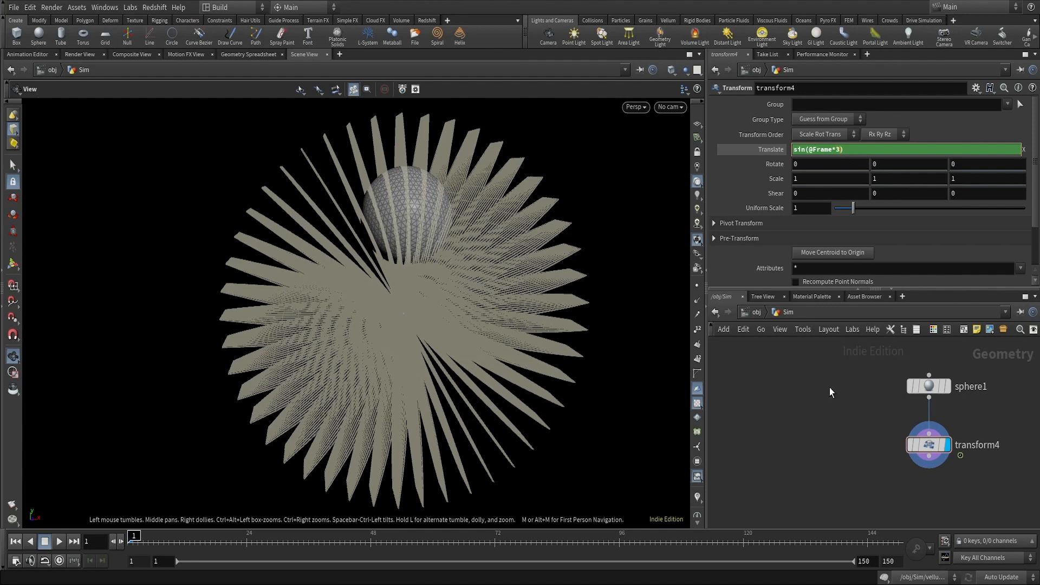
{"action": "key", "text": "Return"}
{"action": "left_click", "coordinate": [912, 153]}
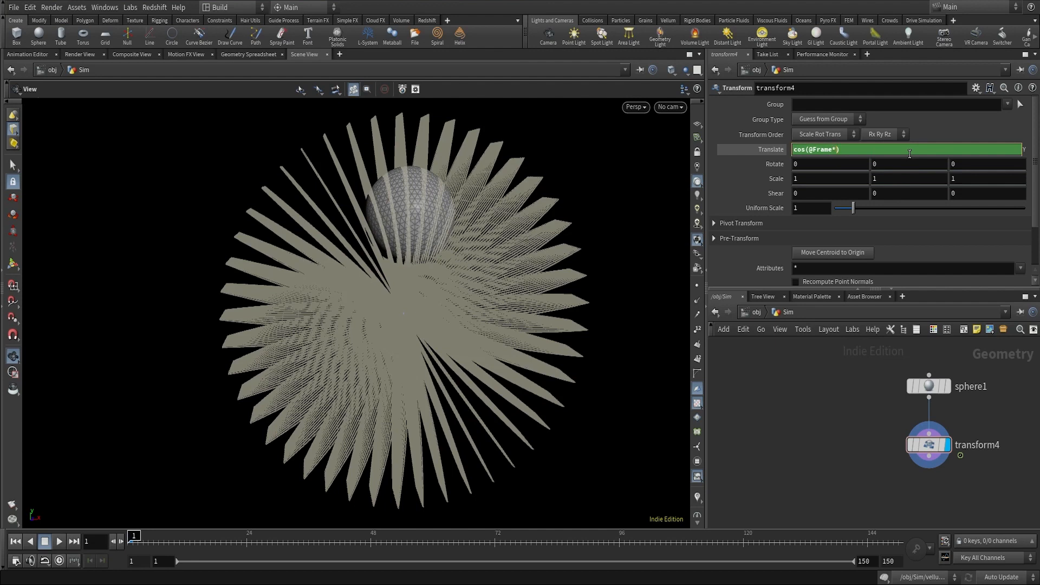
{"action": "key", "text": "Return"}
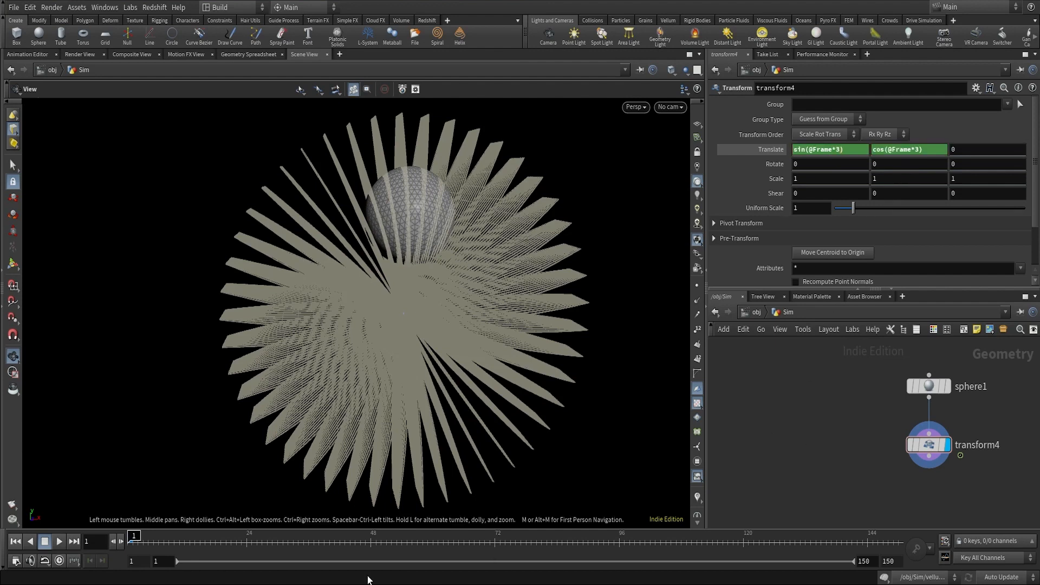
{"action": "left_click_drag", "start_coordinate": [138, 537], "coordinate": [158, 533]}
{"action": "left_click_drag", "start_coordinate": [371, 523], "coordinate": [27, 552]}
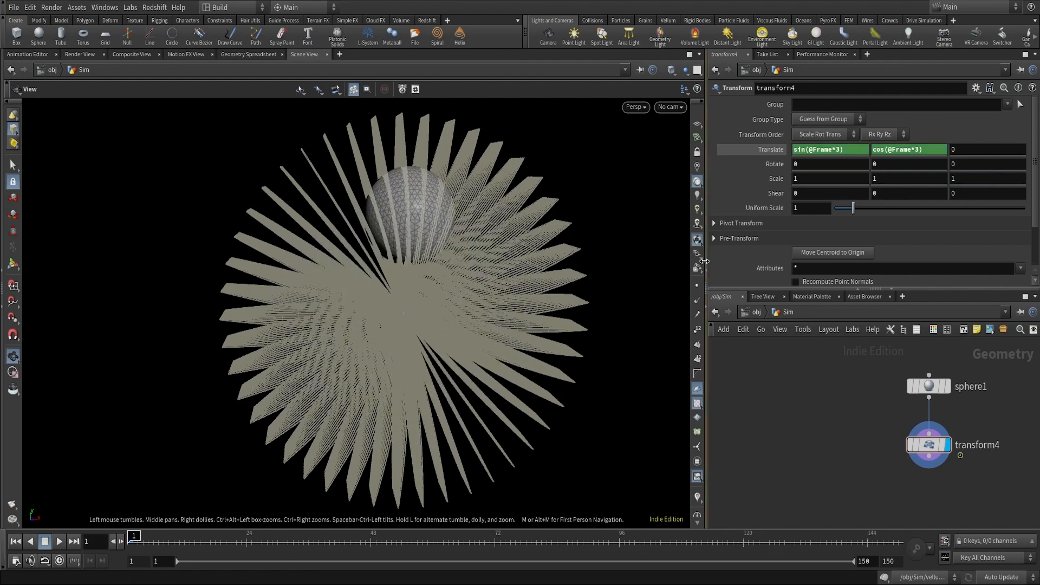
{"action": "left_click", "coordinate": [851, 150]}
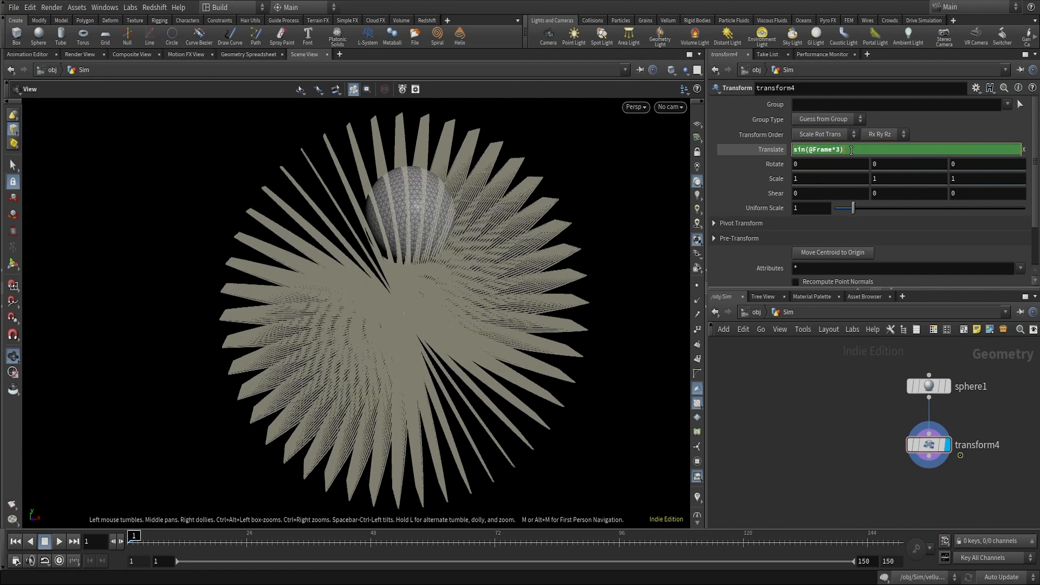
{"action": "type", "text": "*"}
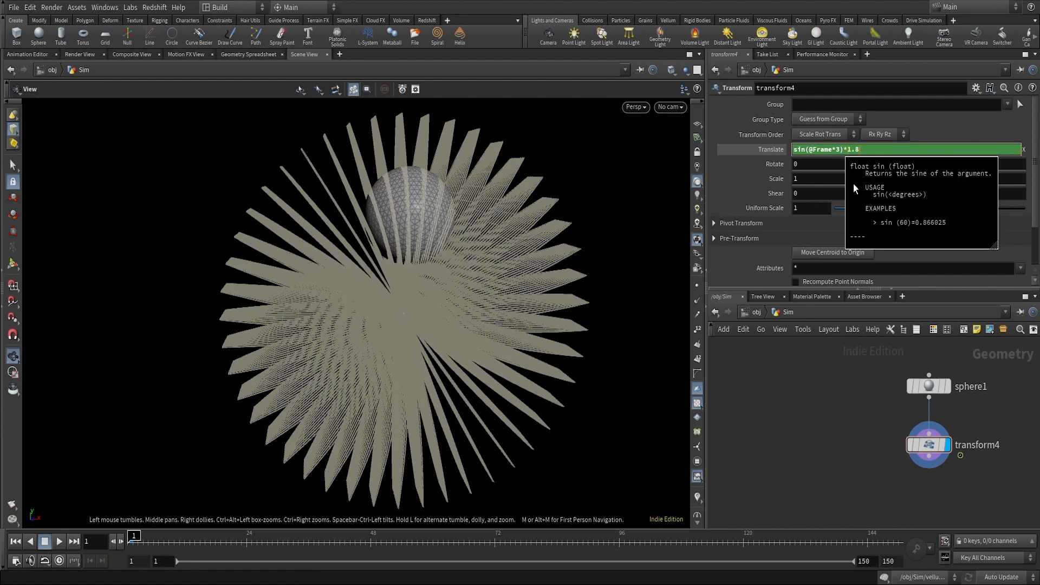
{"action": "key", "text": "Return"}
{"action": "left_click", "coordinate": [936, 156]}
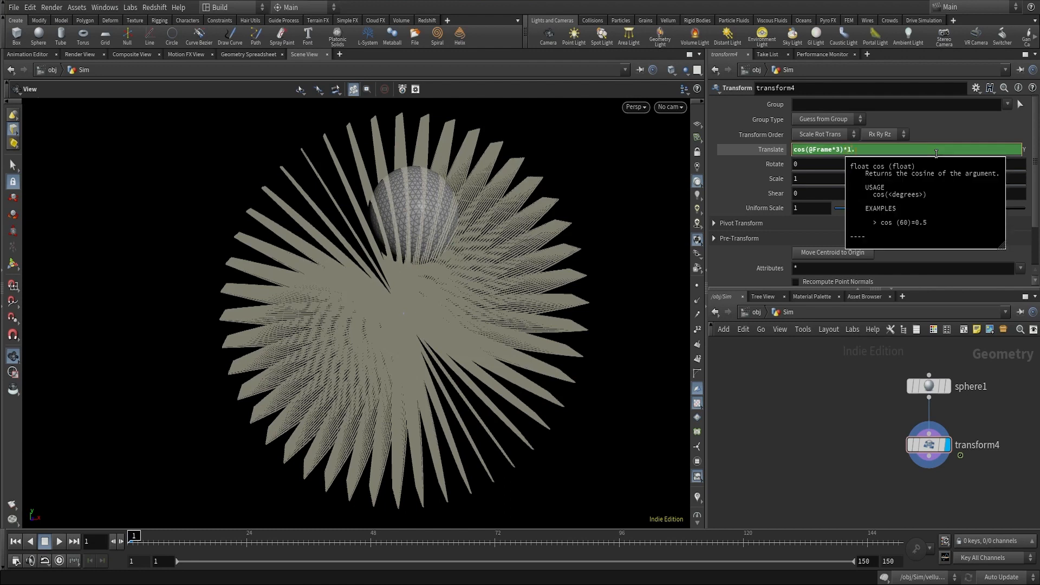
{"action": "key", "text": "Return"}
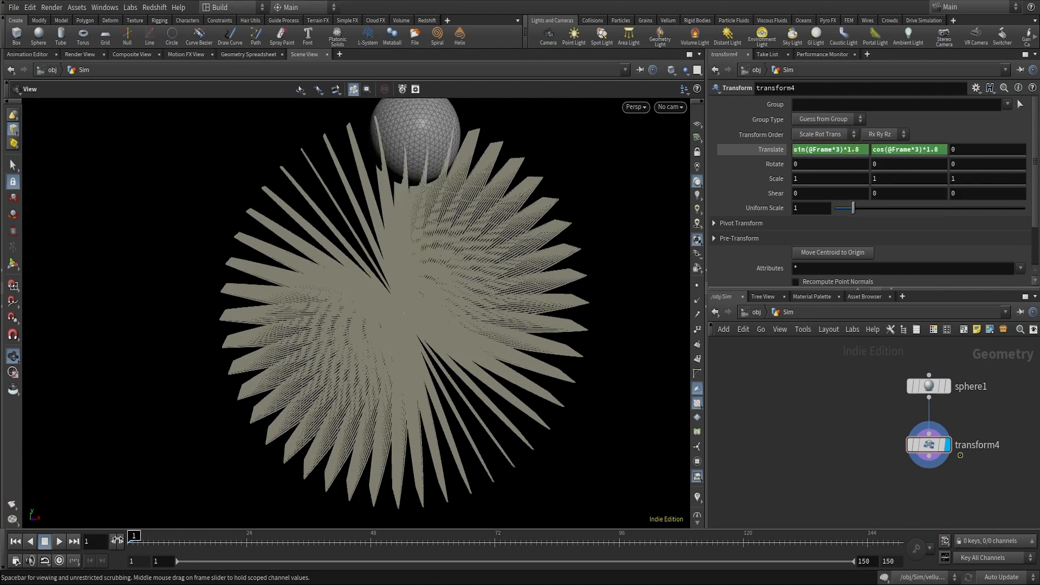
{"action": "left_click_drag", "start_coordinate": [133, 536], "coordinate": [286, 518]}
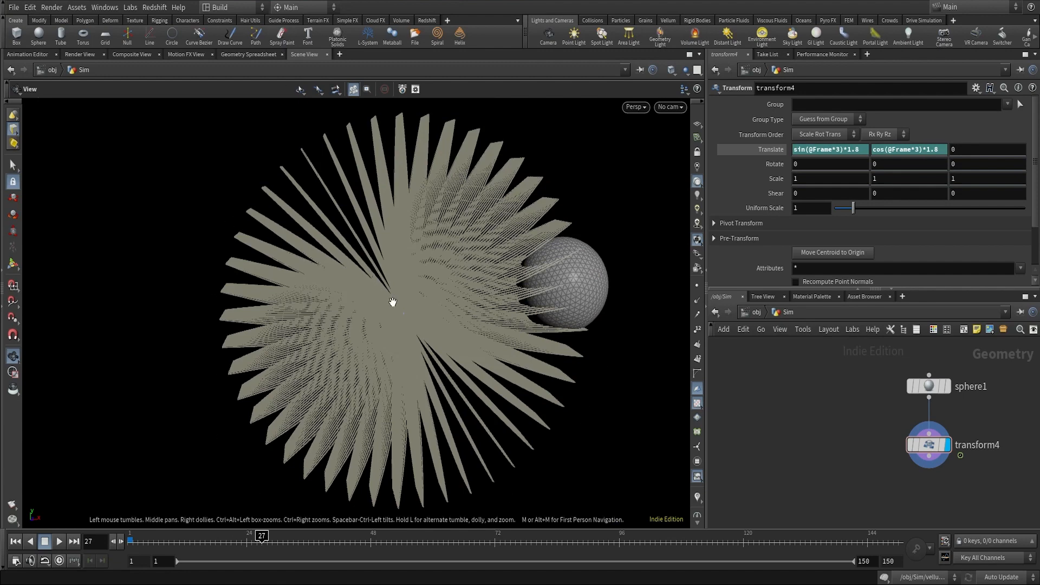
Widen the sphere's orbit by changing both translate multipliers to 2.2, and check the motion on the timeline.
{"action": "right_click_drag", "start_coordinate": [428, 306], "coordinate": [417, 337]}
{"action": "middle_click_drag", "start_coordinate": [430, 300], "coordinate": [412, 319]}
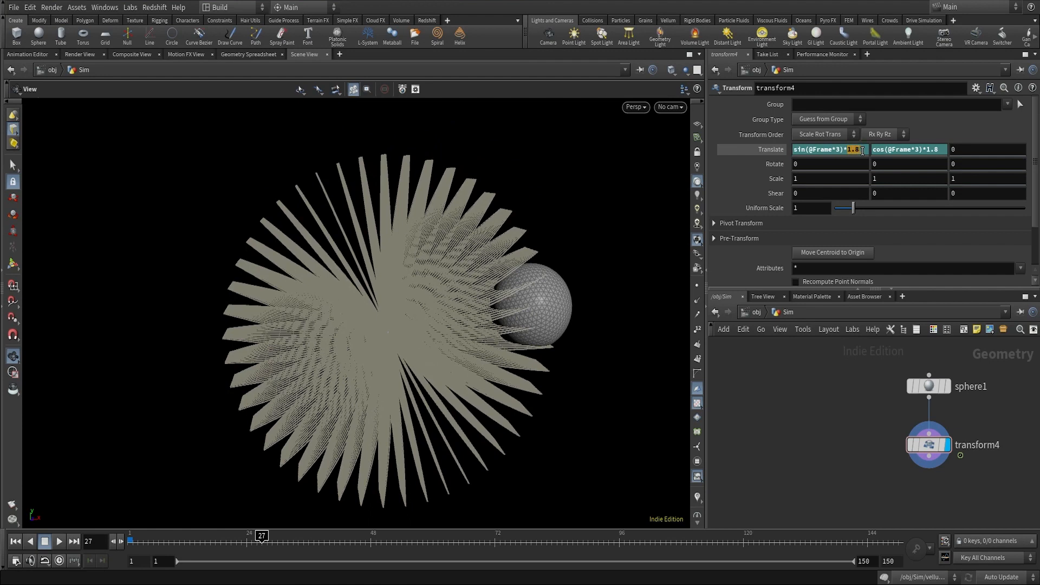
{"action": "type", "text": "2."}
{"action": "key", "text": "Return"}
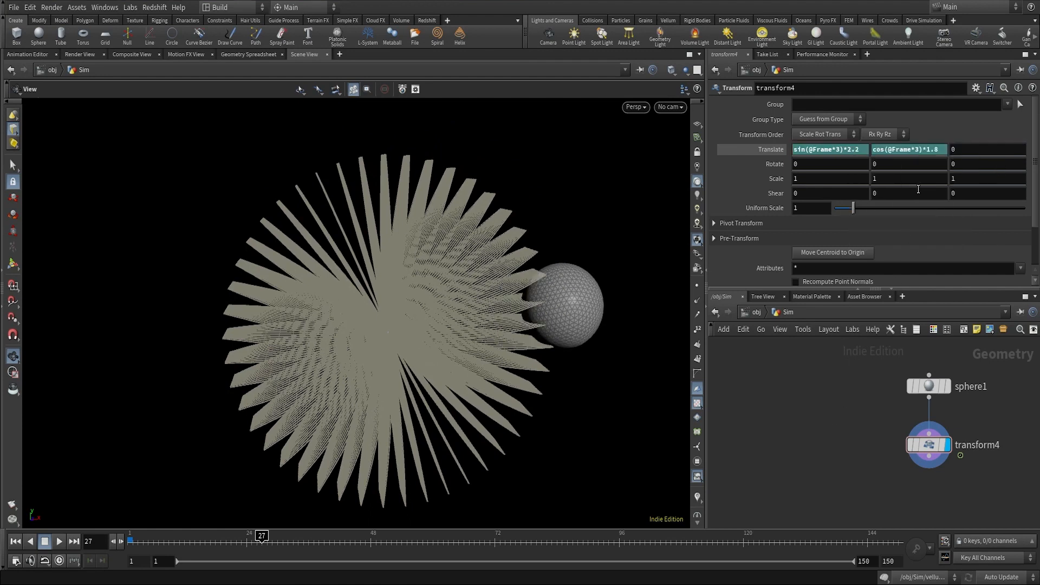
{"action": "double_click", "coordinate": [935, 149]}
{"action": "type", "text": "2.2"}
{"action": "key", "text": "Return"}
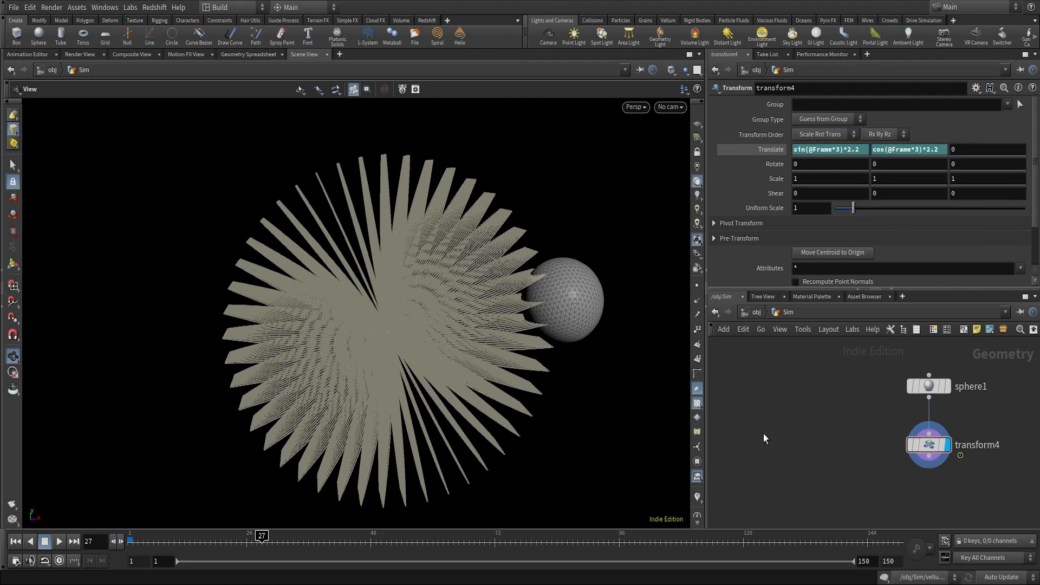
{"action": "left_click", "coordinate": [119, 535]}
{"action": "mouse_move", "coordinate": [119, 536]}
{"action": "left_mouse_down"}
{"action": "mouse_move", "coordinate": [720, 537]}
{"action": "mouse_move", "coordinate": [851, 549]}
{"action": "mouse_move", "coordinate": [132, 539]}
{"action": "left_mouse_up"}
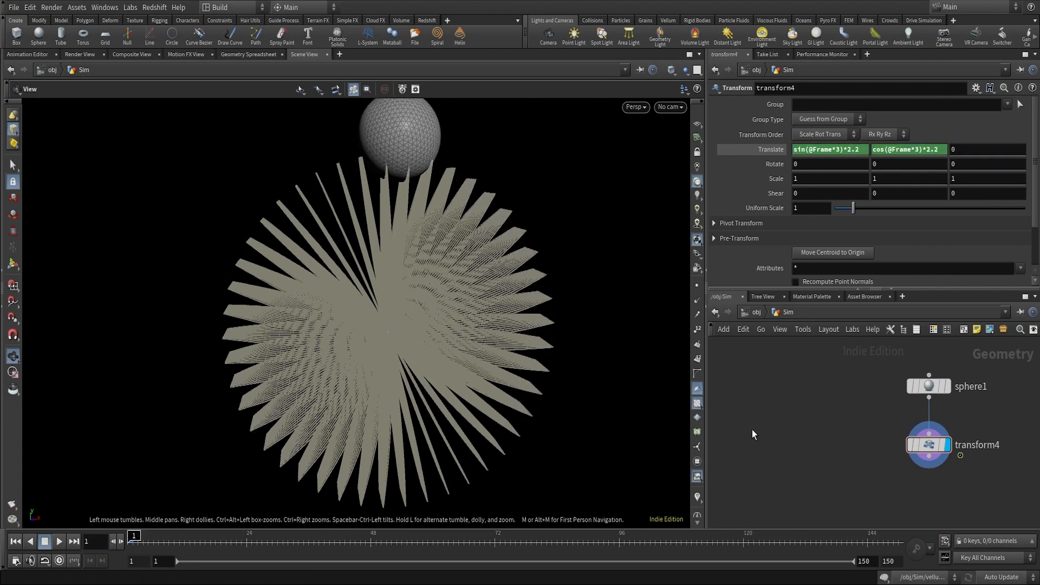
{"action": "left_click_drag", "start_coordinate": [431, 201], "coordinate": [431, 219]}
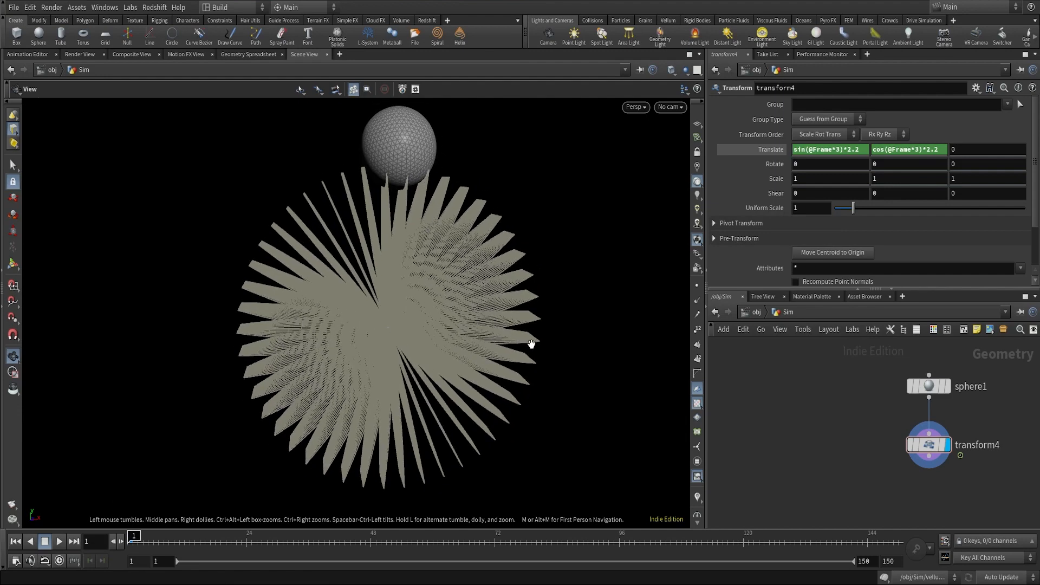
Add a second Transform node connected below transform4.
{"action": "middle_click_drag", "start_coordinate": [964, 496], "coordinate": [954, 457]}
{"action": "left_click_drag", "start_coordinate": [918, 417], "coordinate": [921, 459]}
{"action": "type", "text": "transf"}
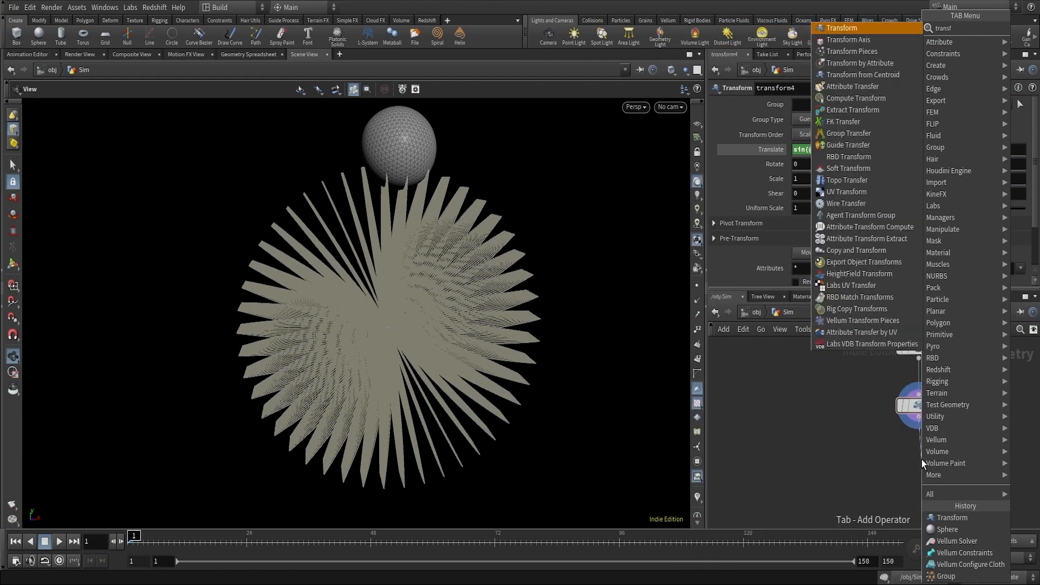
{"action": "key", "text": "Return"}
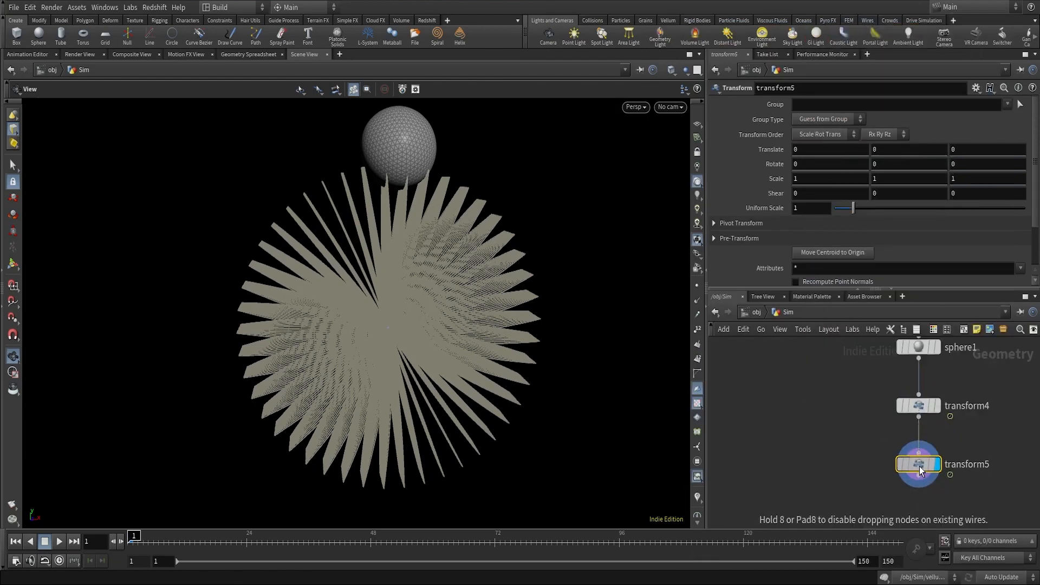
{"action": "left_click", "coordinate": [919, 471]}
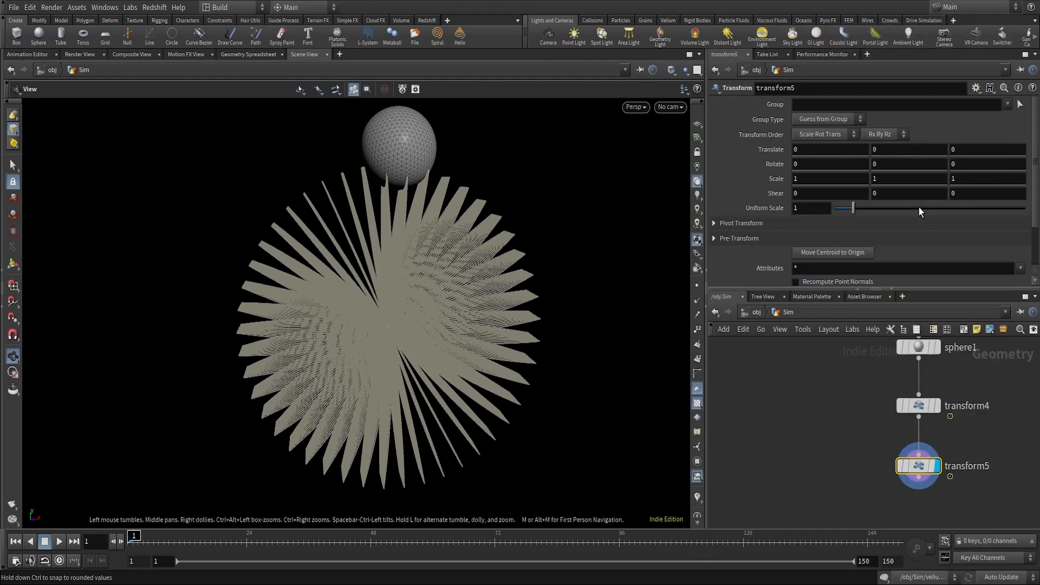
Raise the sphere to a Y translation of 1.4 in transform5 and keyframe the translation at frame 1.
{"action": "left_click_drag", "start_coordinate": [382, 226], "coordinate": [374, 274]}
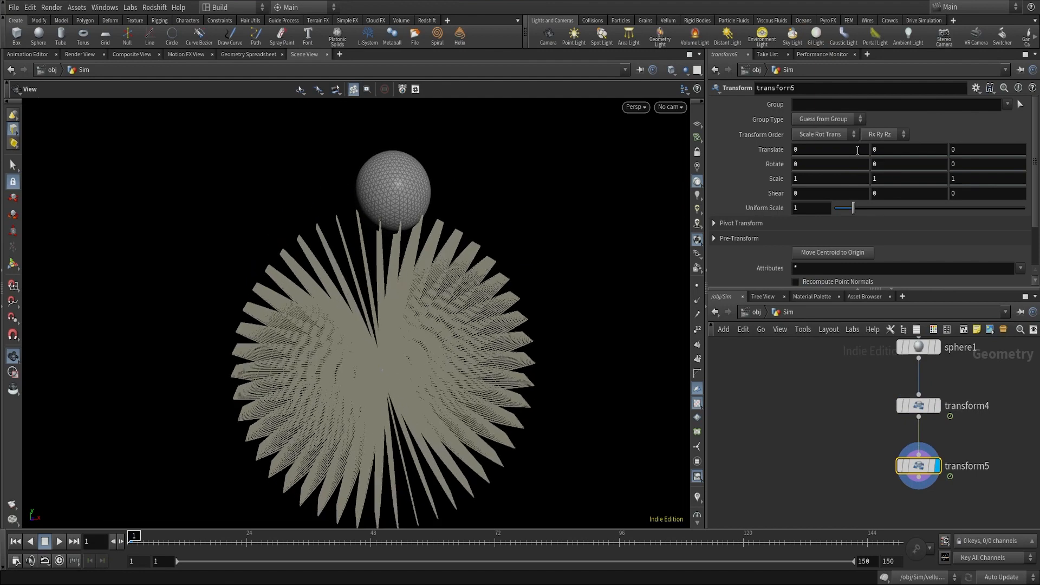
{"action": "middle_click_drag", "start_coordinate": [897, 150], "coordinate": [918, 151]}
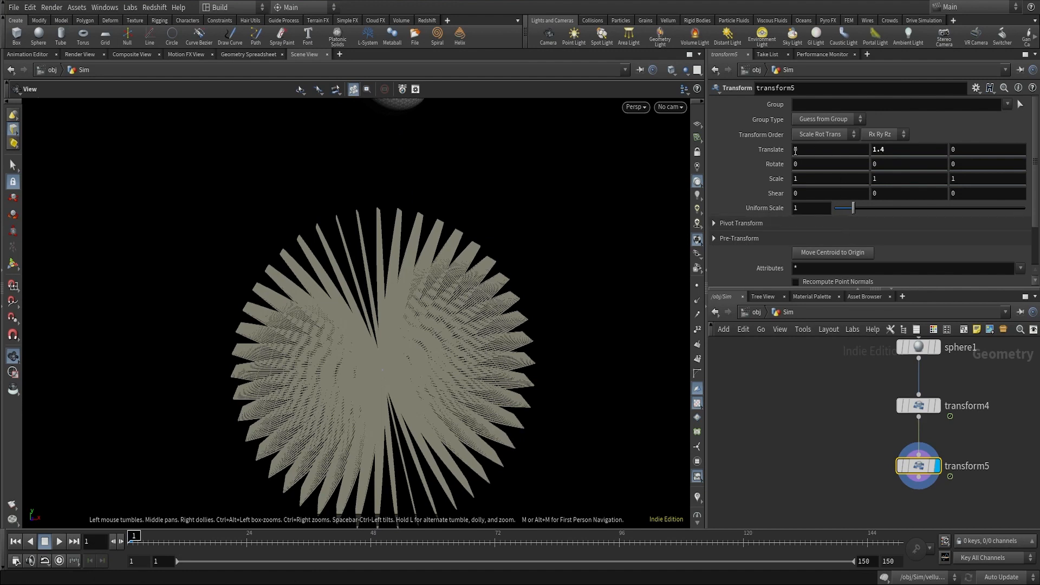
{"action": "left_click", "coordinate": [778, 151], "text": "alt"}
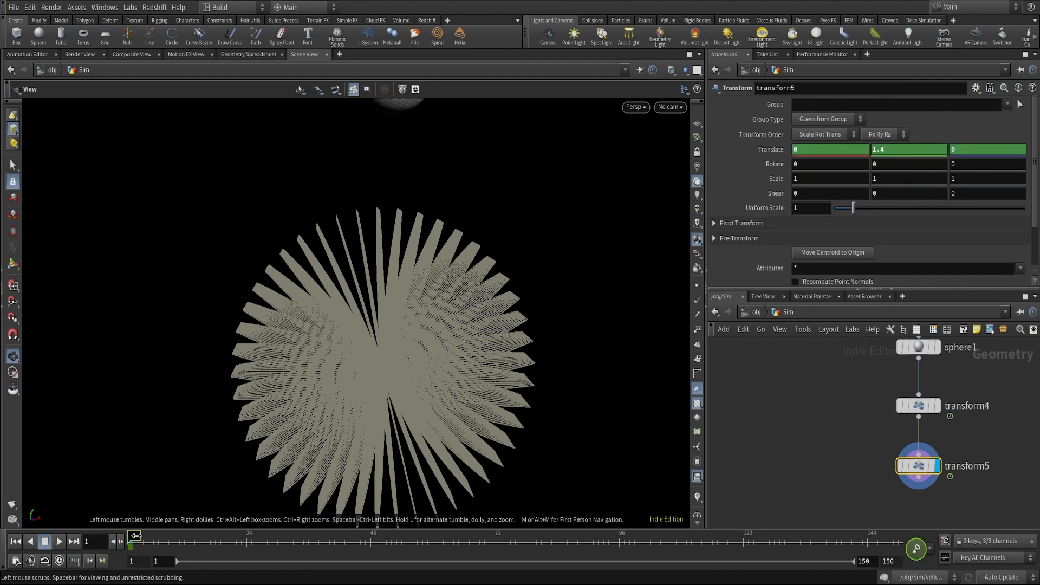
Set transform5's Y translation to 0 at frame 20 and keyframe the translation there.
{"action": "left_click_drag", "start_coordinate": [132, 542], "coordinate": [228, 545]}
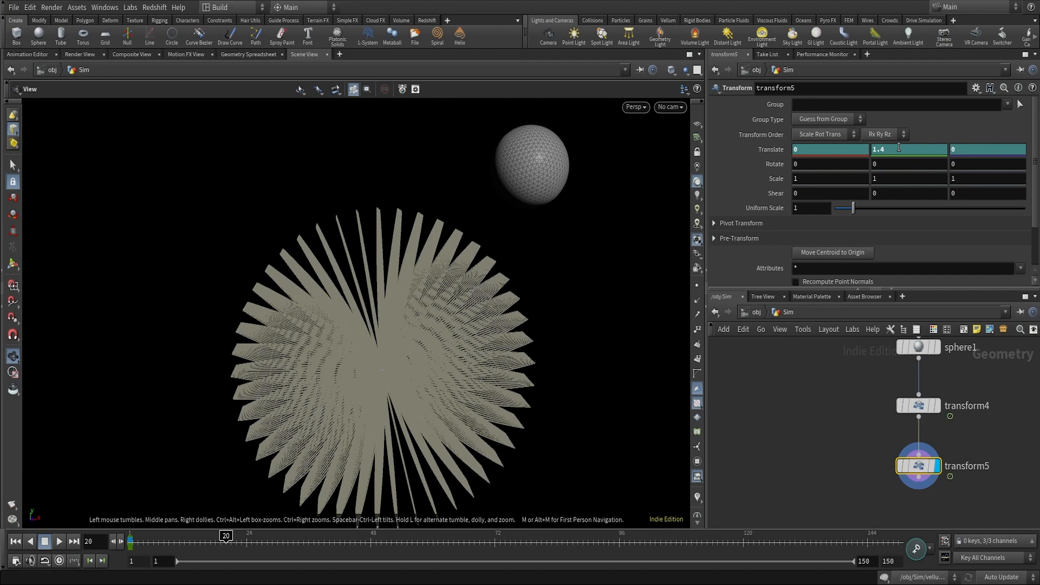
{"action": "type", "text": "0"}
{"action": "key", "text": "Return"}
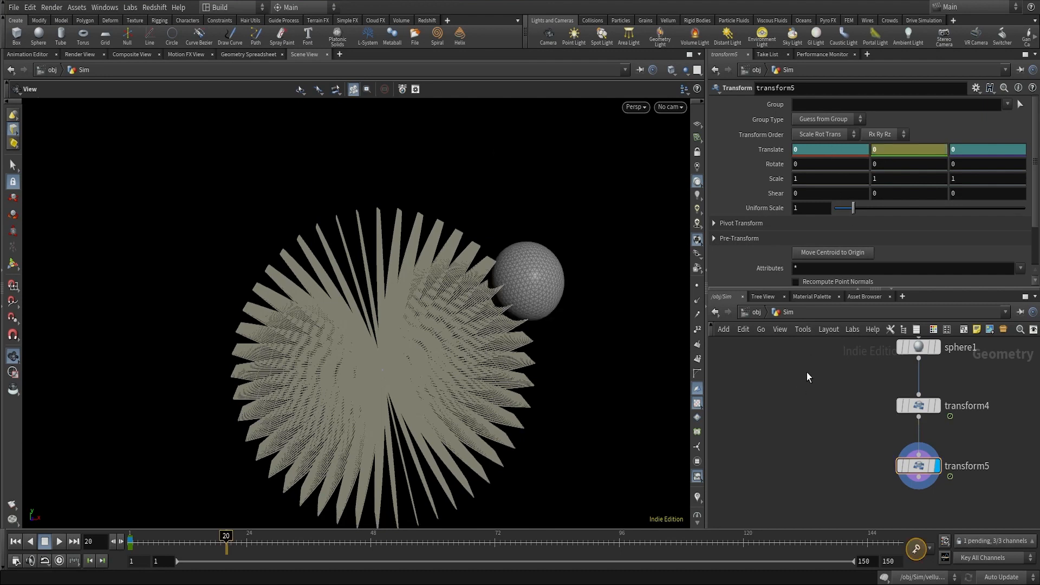
{"action": "left_click", "coordinate": [773, 154], "text": "alt"}
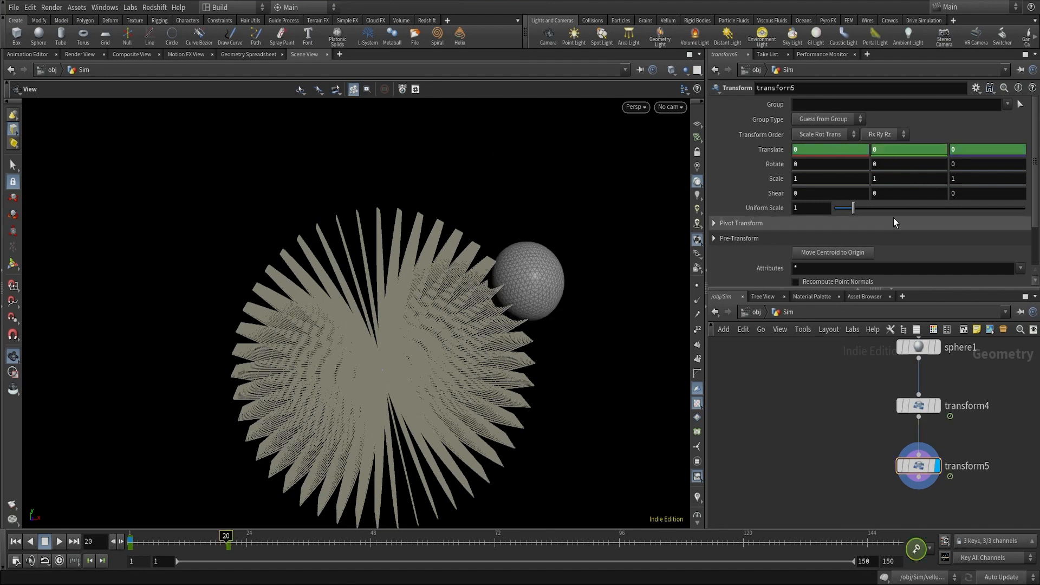
Preview the sphere's entry from frame 1, and keyframe transform5's translation at 0 on frame 90.
{"action": "left_click_drag", "start_coordinate": [211, 534], "coordinate": [131, 536]}
{"action": "right_click_drag", "start_coordinate": [420, 330], "coordinate": [351, 401]}
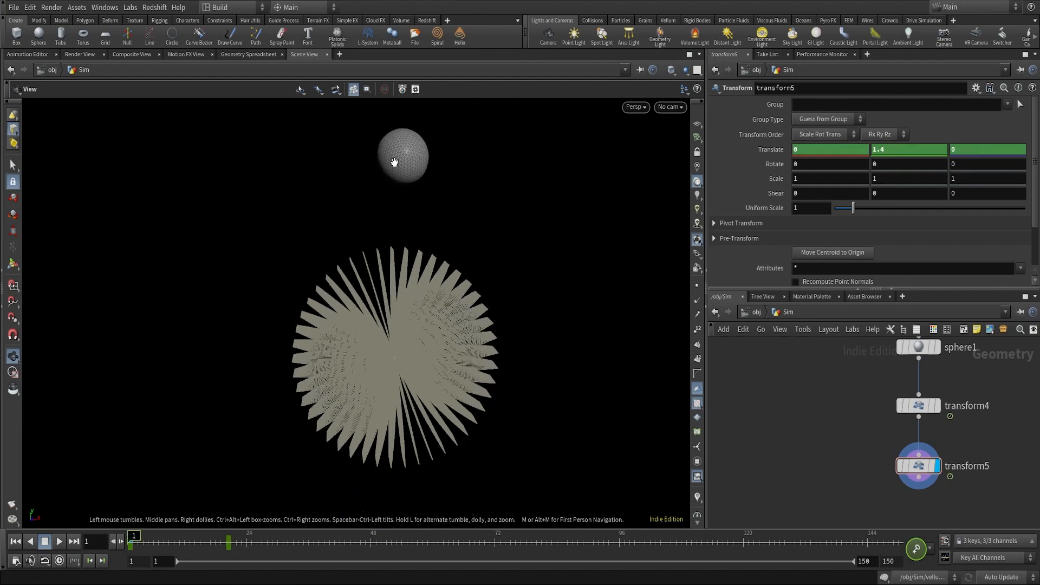
{"action": "left_click_drag", "start_coordinate": [134, 536], "coordinate": [592, 544]}
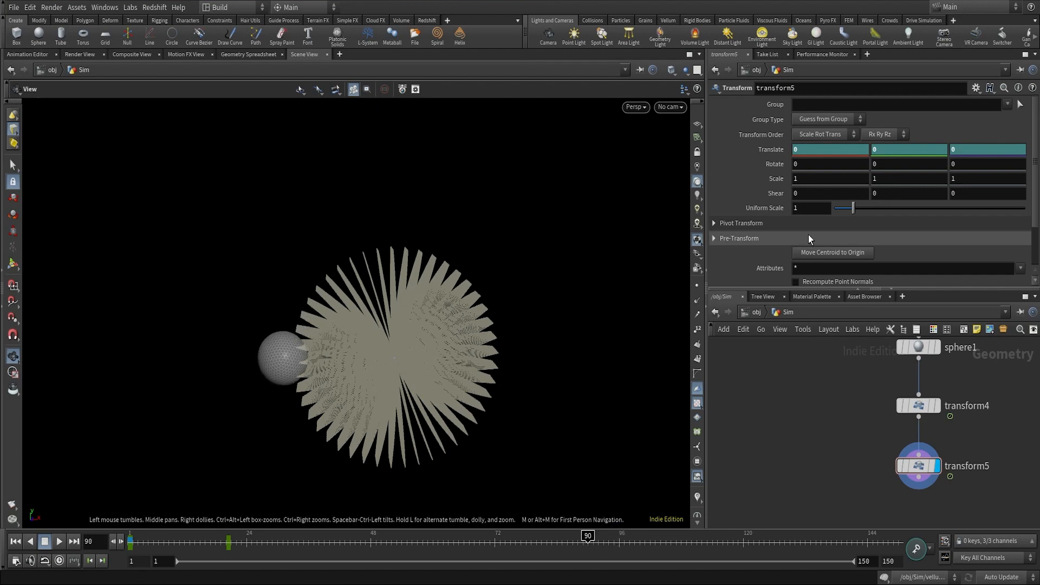
{"action": "left_click", "coordinate": [781, 147], "text": "alt"}
Set transform5's Y translation to 1.5 at frame 120 and keyframe the translation there.
{"action": "left_click_drag", "start_coordinate": [593, 537], "coordinate": [745, 550]}
{"action": "middle_click_drag", "start_coordinate": [910, 146], "coordinate": [981, 142]}
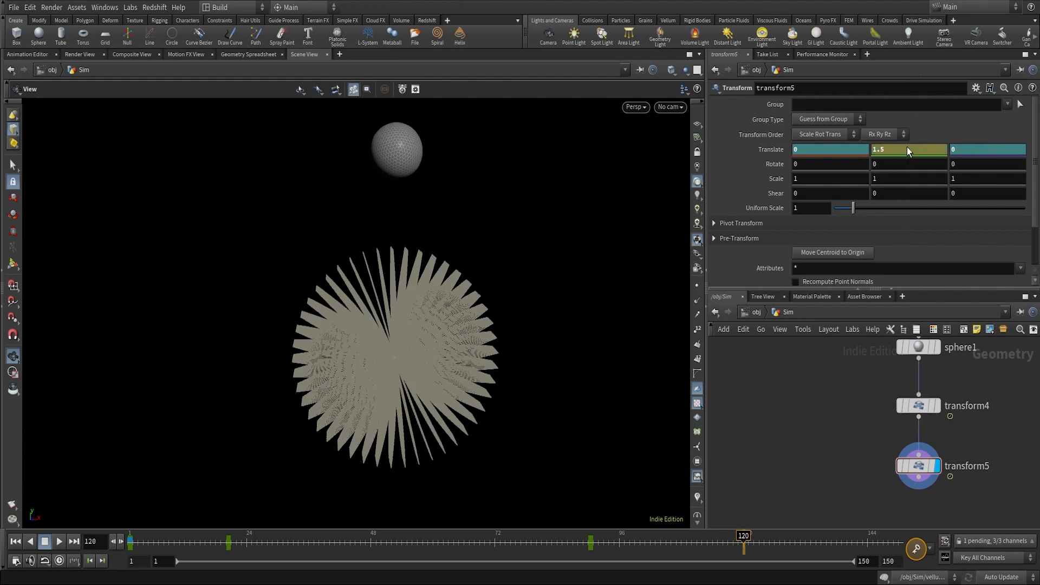
{"action": "left_click", "coordinate": [907, 148], "text": "alt"}
{"action": "left_click", "coordinate": [779, 150], "text": "alt"}
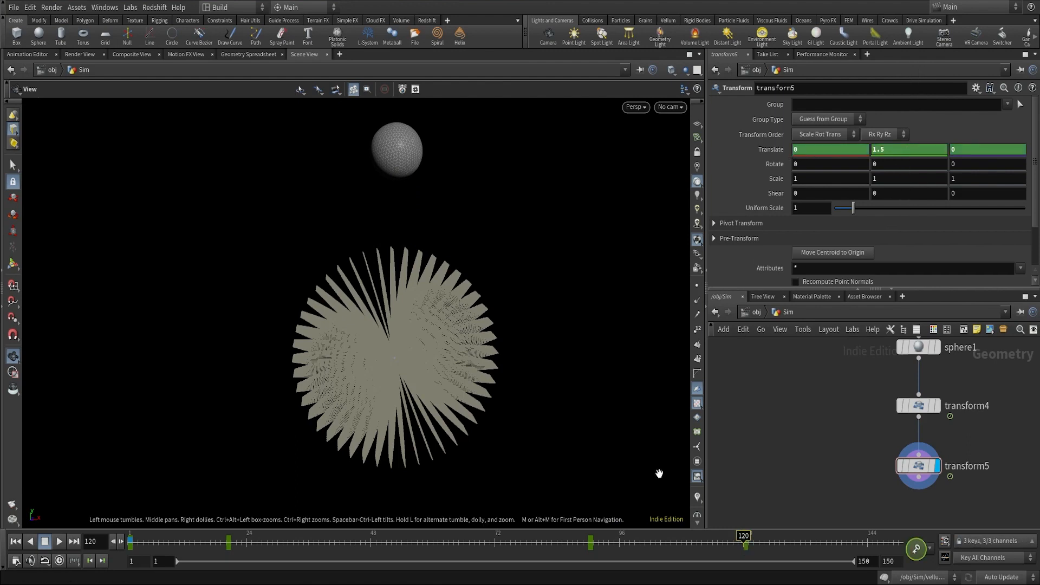
Play through the sphere's full path, then set transform5's Y translation key at frame 120 to 2 and preview the exit.
{"action": "left_click_drag", "start_coordinate": [743, 537], "coordinate": [100, 534]}
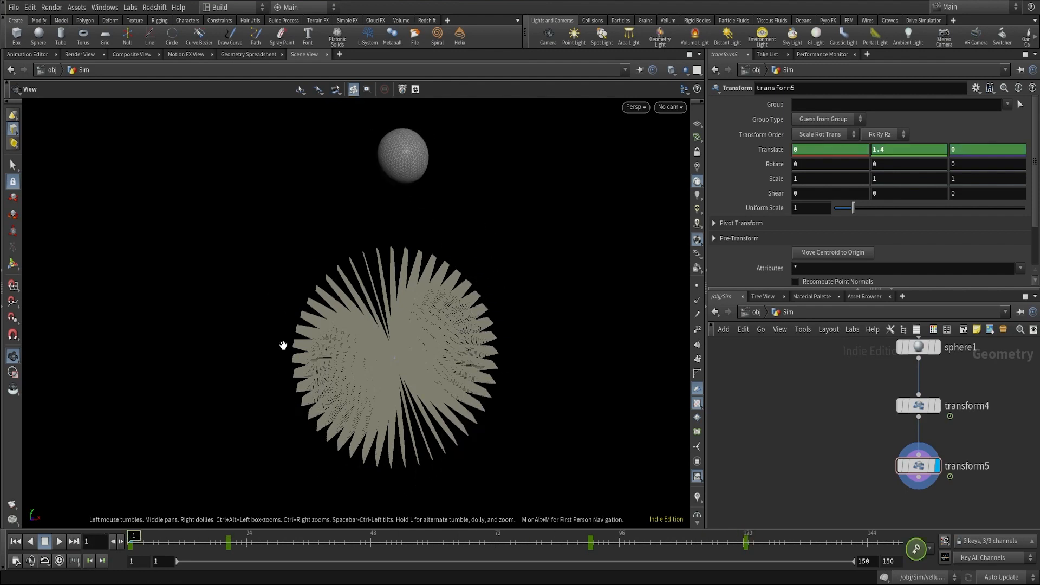
{"action": "left_click_drag", "start_coordinate": [138, 537], "coordinate": [892, 523]}
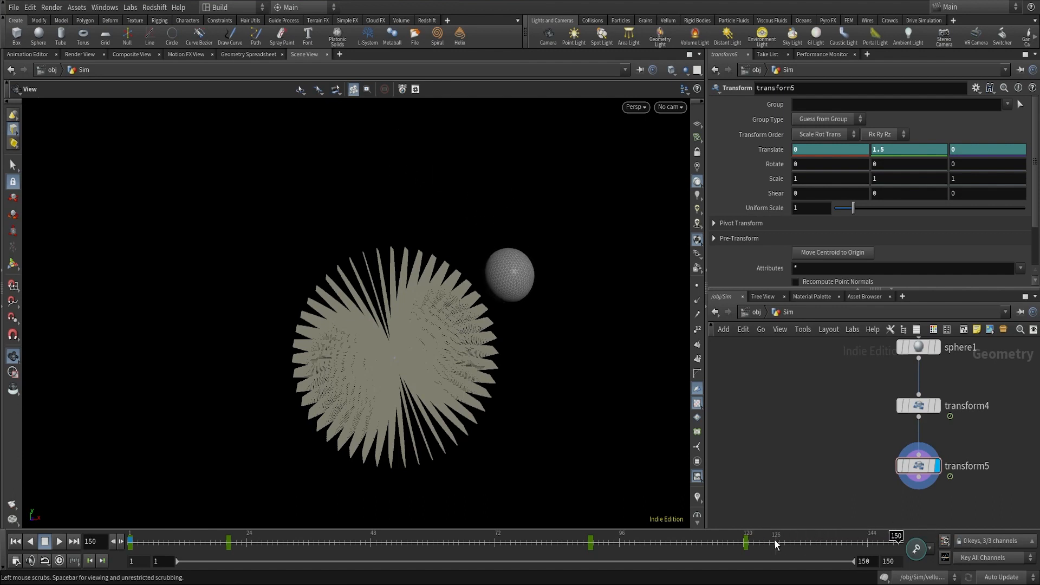
{"action": "left_click", "coordinate": [748, 540]}
{"action": "left_click", "coordinate": [744, 542]}
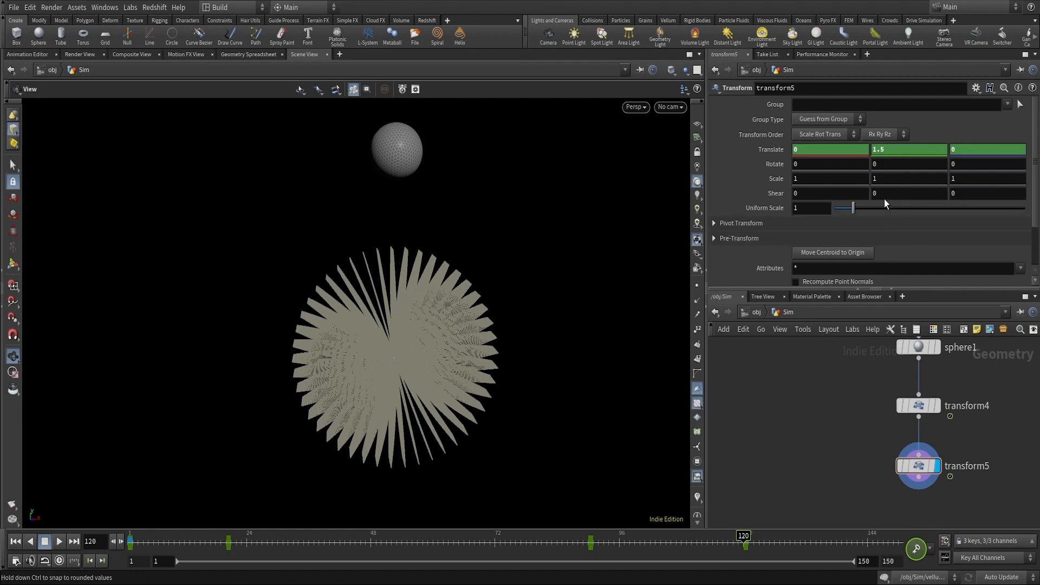
{"action": "left_click", "coordinate": [791, 436]}
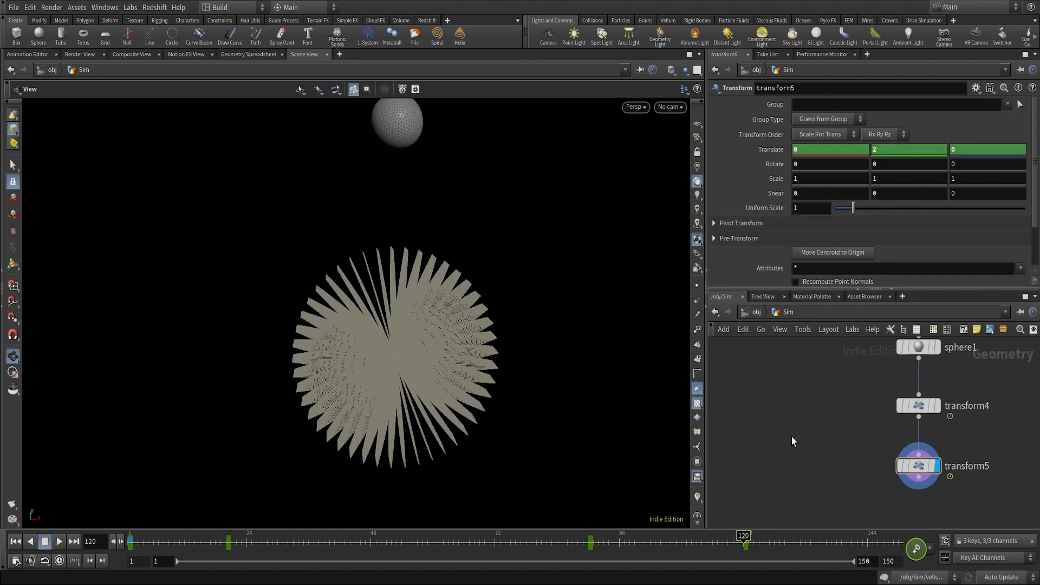
{"action": "left_click_drag", "start_coordinate": [654, 537], "coordinate": [882, 494]}
Add a Null node connected below transform5 and name it Collider.
{"action": "scroll", "coordinate": [846, 417], "scroll_direction": "down", "scroll_amount": 3}
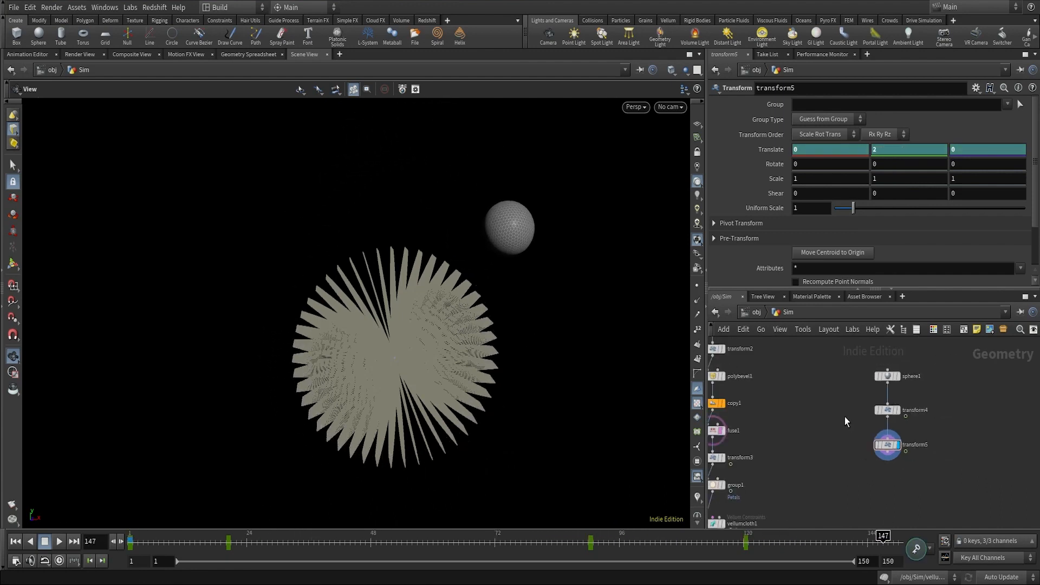
{"action": "scroll", "coordinate": [841, 450], "scroll_direction": "down", "scroll_amount": 2}
{"action": "scroll", "coordinate": [841, 450], "scroll_direction": "up", "scroll_amount": 4}
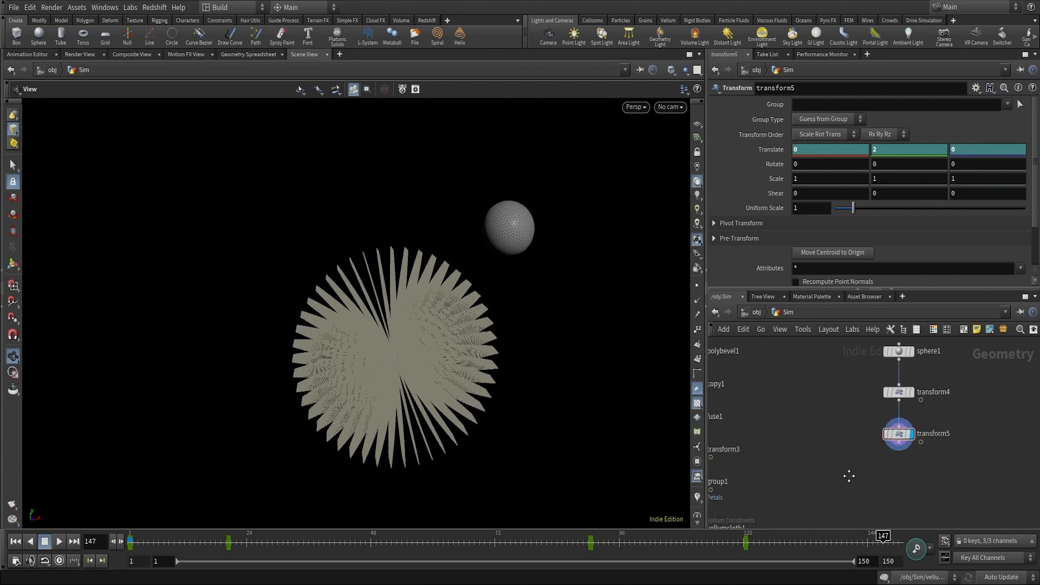
{"action": "middle_click_drag", "start_coordinate": [849, 476], "coordinate": [931, 471]}
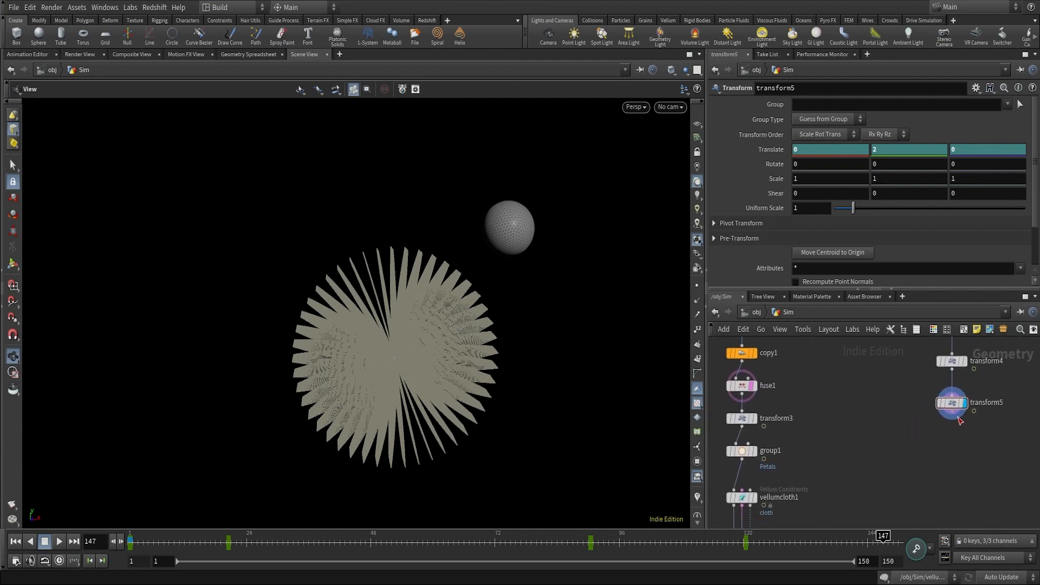
{"action": "left_click", "coordinate": [974, 411]}
{"action": "key", "text": "Tab"}
{"action": "type", "text": "null"}
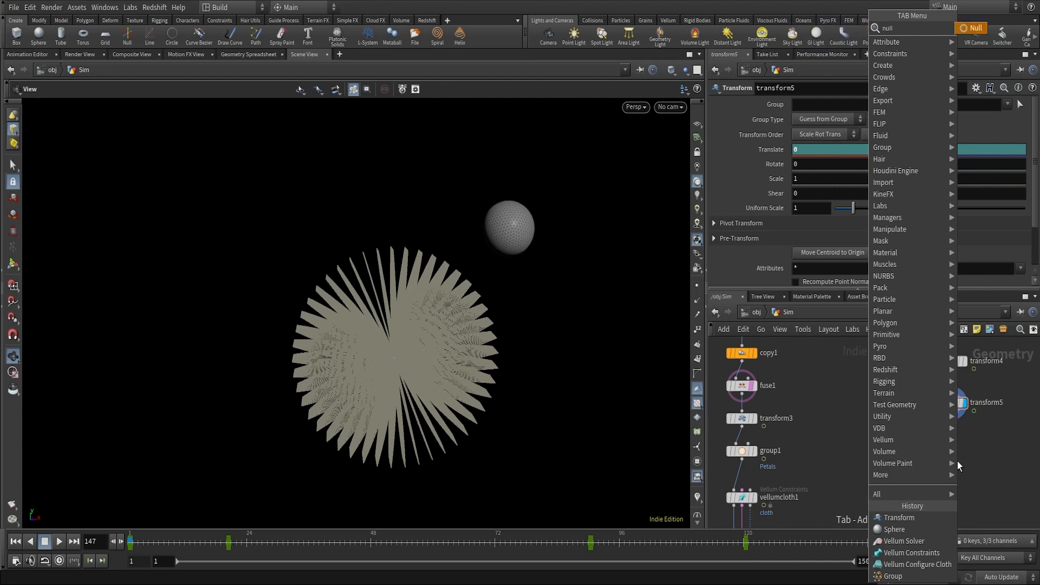
{"action": "key", "text": "Return"}
{"action": "left_click", "coordinate": [952, 474]}
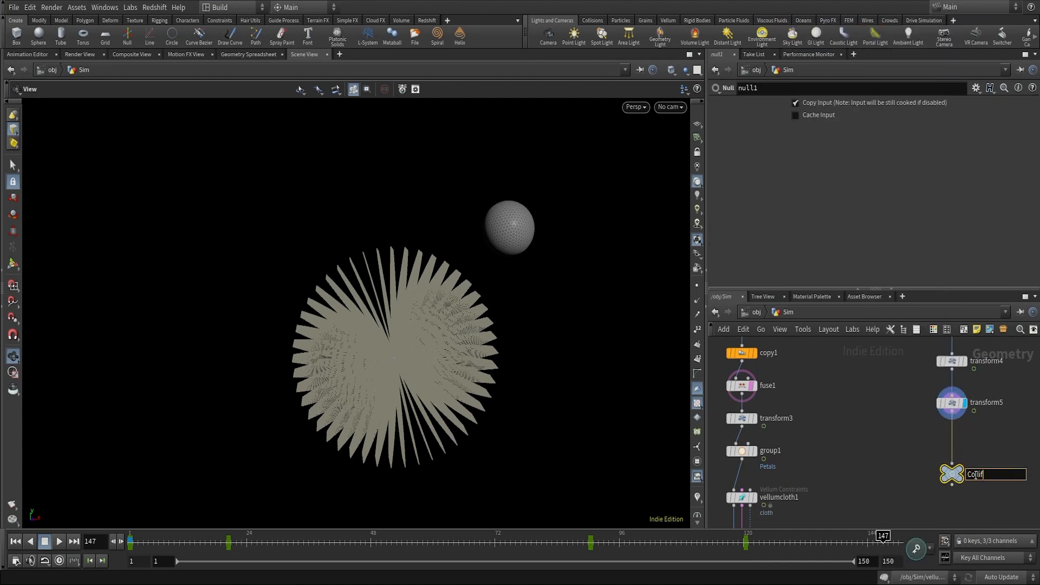
{"action": "type", "text": "Collider"}
{"action": "key", "text": "Return"}
Connect the Collider null to the third input of vellumcloth1 and select vellumcloth1 to show its parameters.
{"action": "left_click", "coordinate": [952, 485]}
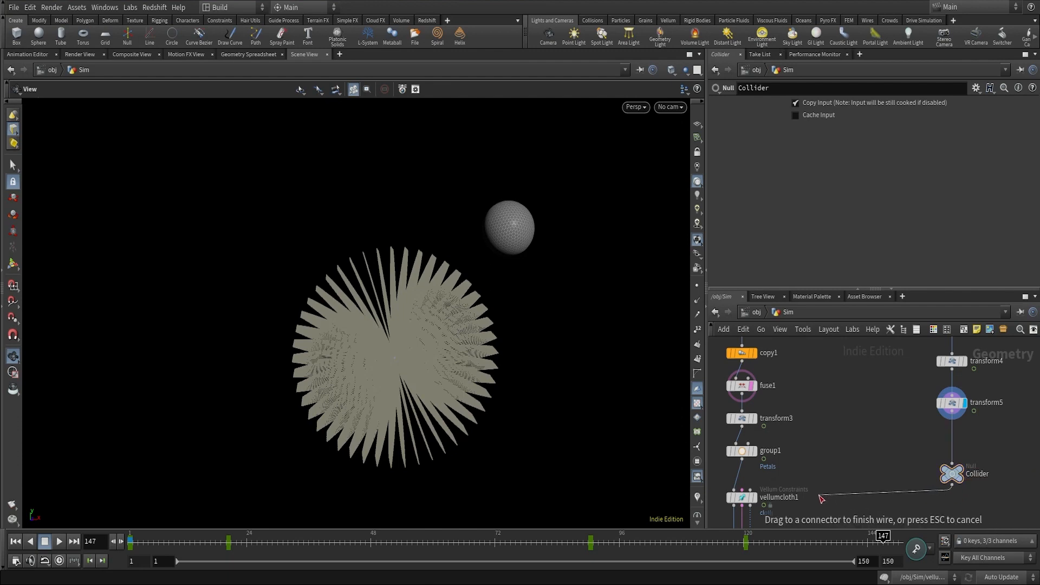
{"action": "left_click", "coordinate": [750, 490]}
{"action": "middle_click_drag", "start_coordinate": [825, 514], "coordinate": [900, 460]}
{"action": "scroll", "coordinate": [830, 445], "scroll_direction": "up", "scroll_amount": 2}
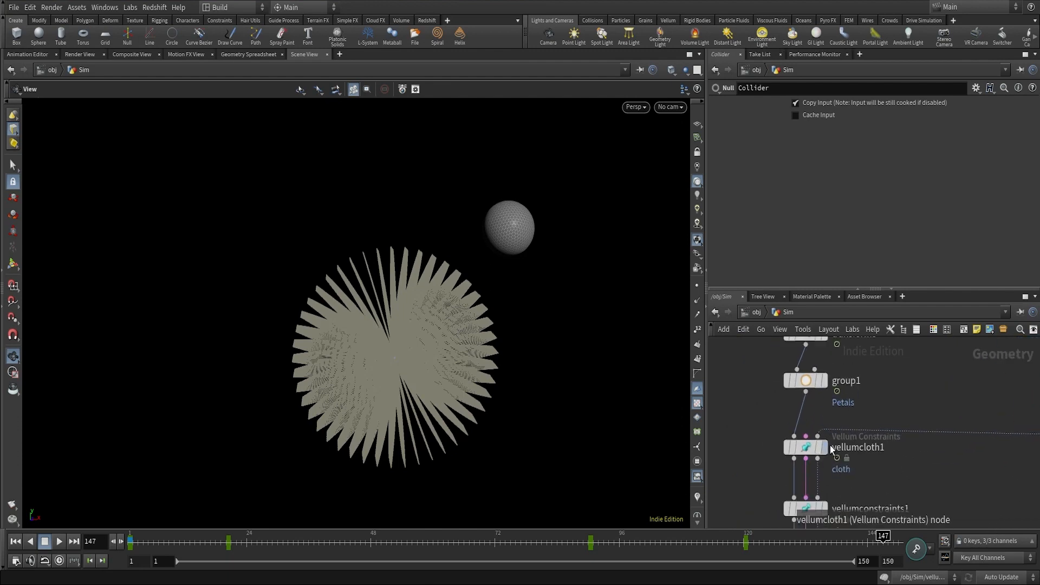
{"action": "left_click", "coordinate": [801, 447]}
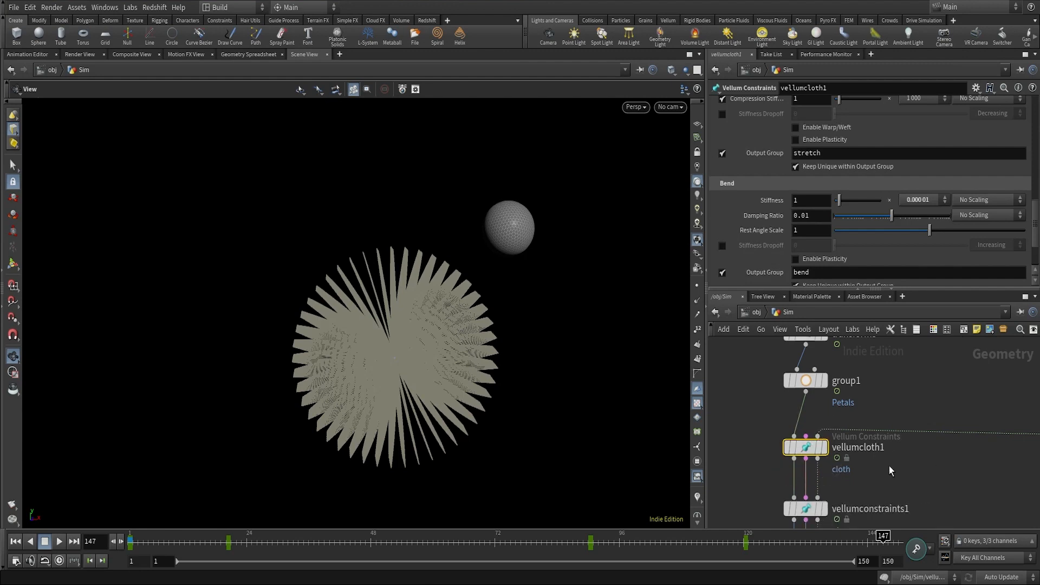
Display the result of vellumsolver1, interrupt its cooking and return the timeline to frame 1.
{"action": "scroll", "coordinate": [793, 427], "scroll_direction": "up", "scroll_amount": 4}
{"action": "scroll", "coordinate": [768, 412], "scroll_direction": "down", "scroll_amount": 5}
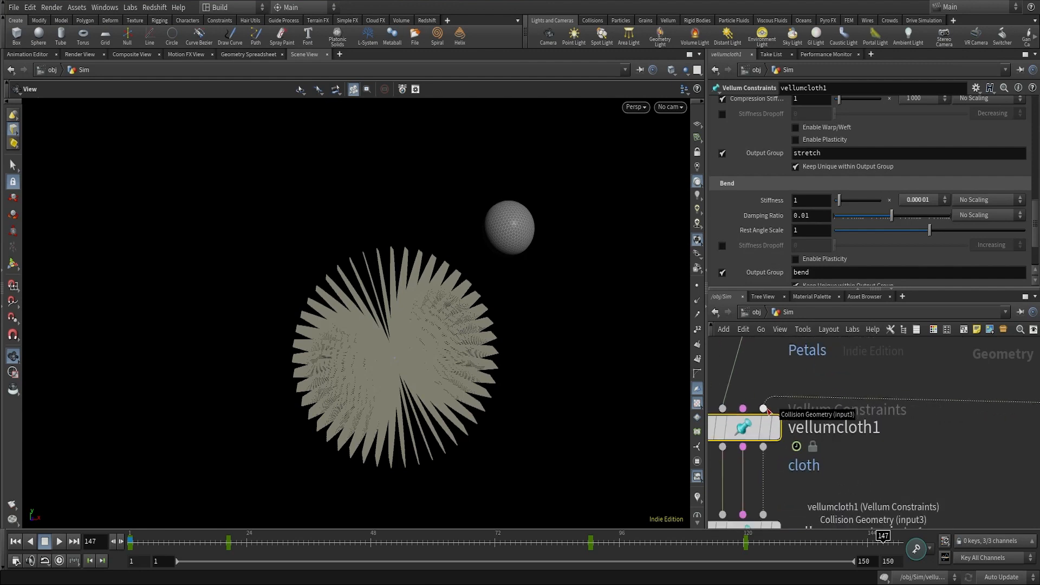
{"action": "scroll", "coordinate": [828, 449], "scroll_direction": "up", "scroll_amount": 3}
{"action": "scroll", "coordinate": [828, 447], "scroll_direction": "up", "scroll_amount": 1}
{"action": "left_click", "coordinate": [846, 450]}
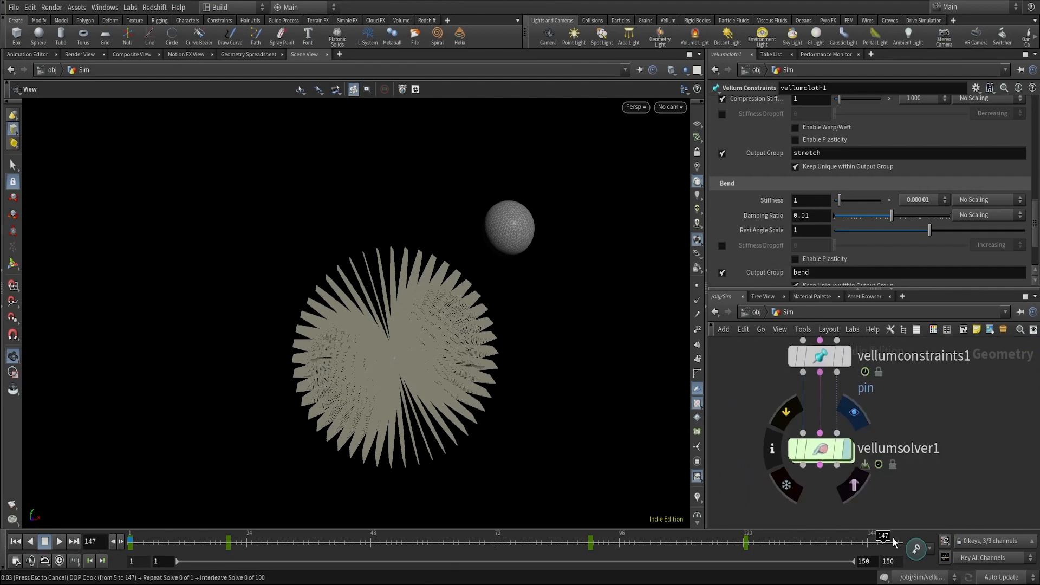
{"action": "key", "text": "Escape"}
{"action": "left_click", "coordinate": [990, 566]}
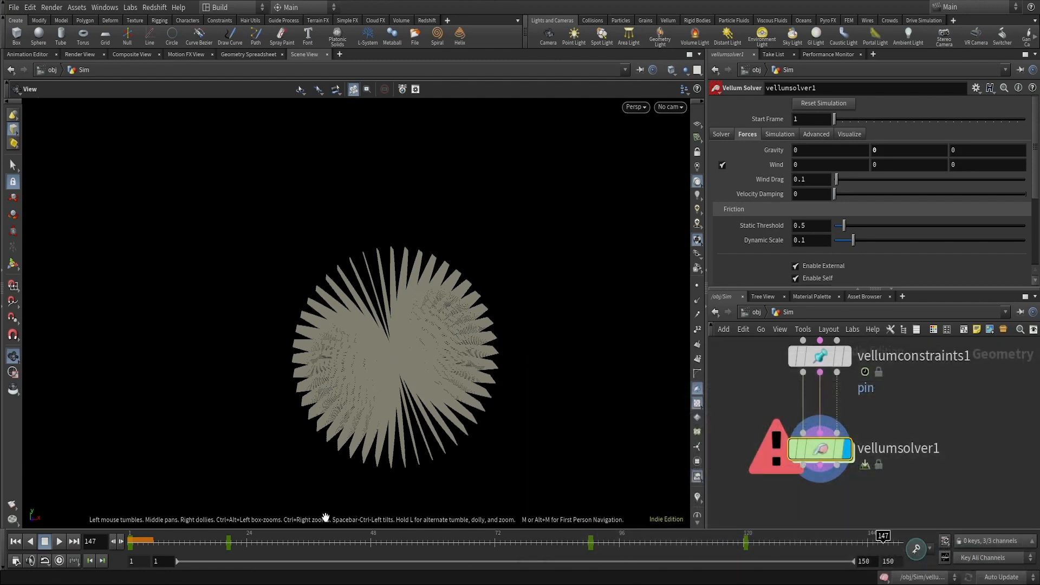
{"action": "left_click", "coordinate": [15, 542]}
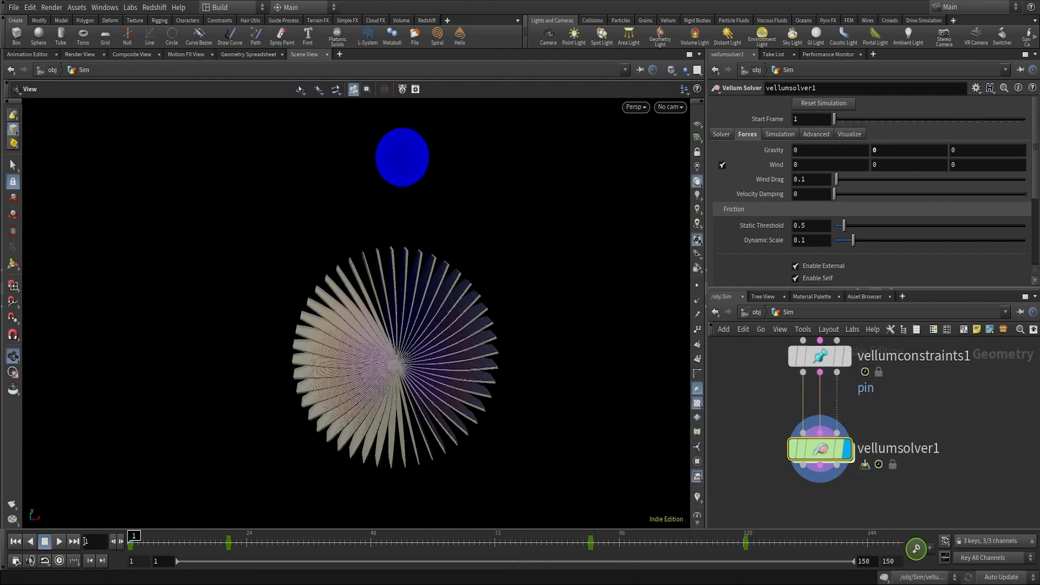
Frame the flower closely in the viewport and render a flipbook of the collision simulation over the full frame range.
{"action": "right_click_drag", "start_coordinate": [392, 422], "coordinate": [477, 324]}
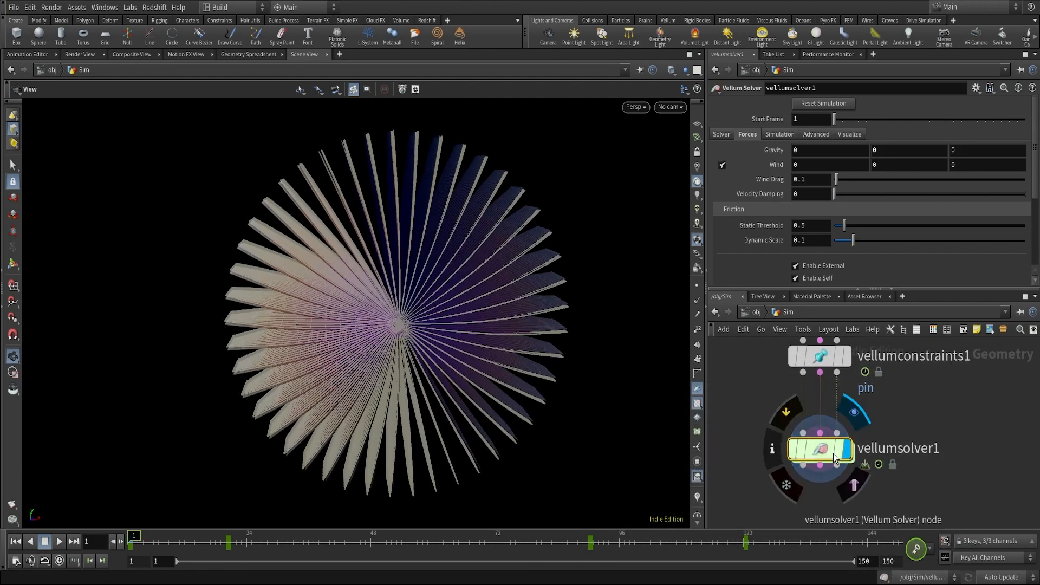
{"action": "mouse_move", "coordinate": [490, 346]}
{"action": "left_mouse_down"}
{"action": "mouse_move", "coordinate": [515, 351]}
{"action": "mouse_move", "coordinate": [491, 347]}
{"action": "left_mouse_up"}
{"action": "scroll", "coordinate": [999, 408], "scroll_direction": "down", "scroll_amount": 3}
{"action": "middle_click_drag", "start_coordinate": [984, 434], "coordinate": [889, 517]}
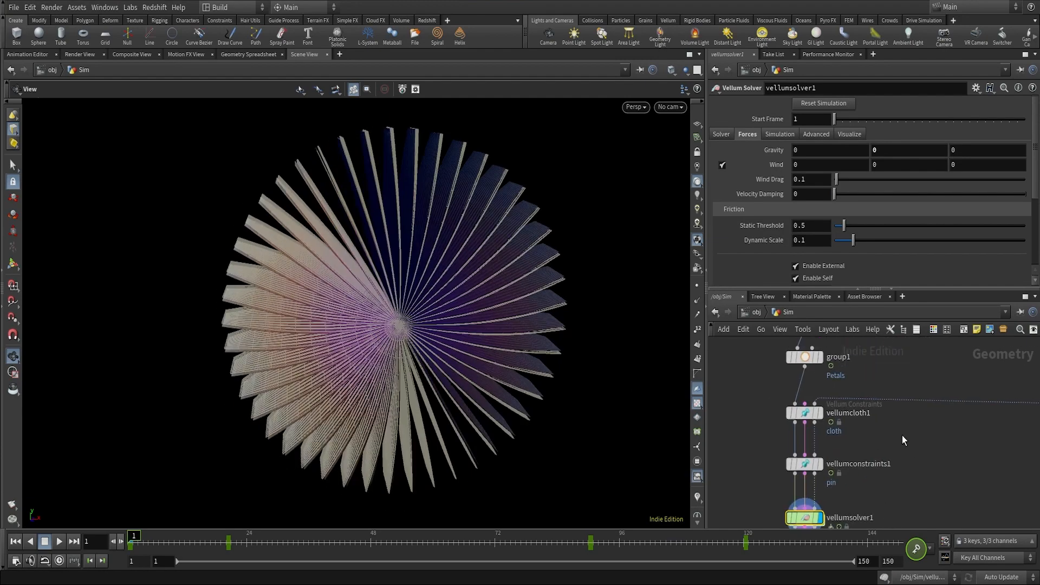
{"action": "scroll", "coordinate": [902, 437], "scroll_direction": "down", "scroll_amount": 2}
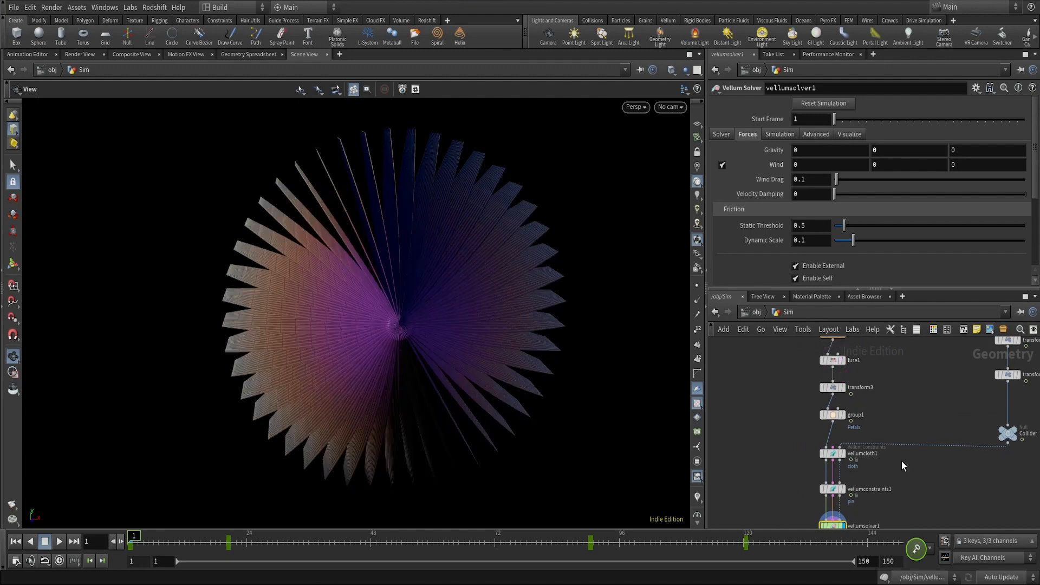
{"action": "scroll", "coordinate": [906, 467], "scroll_direction": "down", "scroll_amount": 2}
{"action": "middle_click_drag", "start_coordinate": [933, 483], "coordinate": [950, 427]}
{"action": "scroll", "coordinate": [877, 457], "scroll_direction": "up", "scroll_amount": 3}
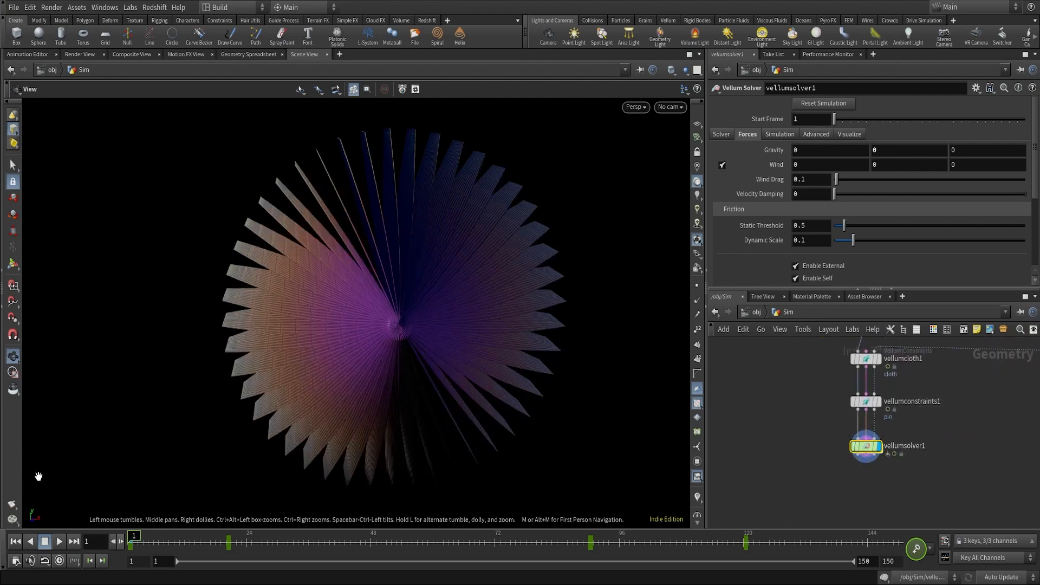
{"action": "right_click", "coordinate": [15, 506]}
{"action": "left_click", "coordinate": [31, 513]}
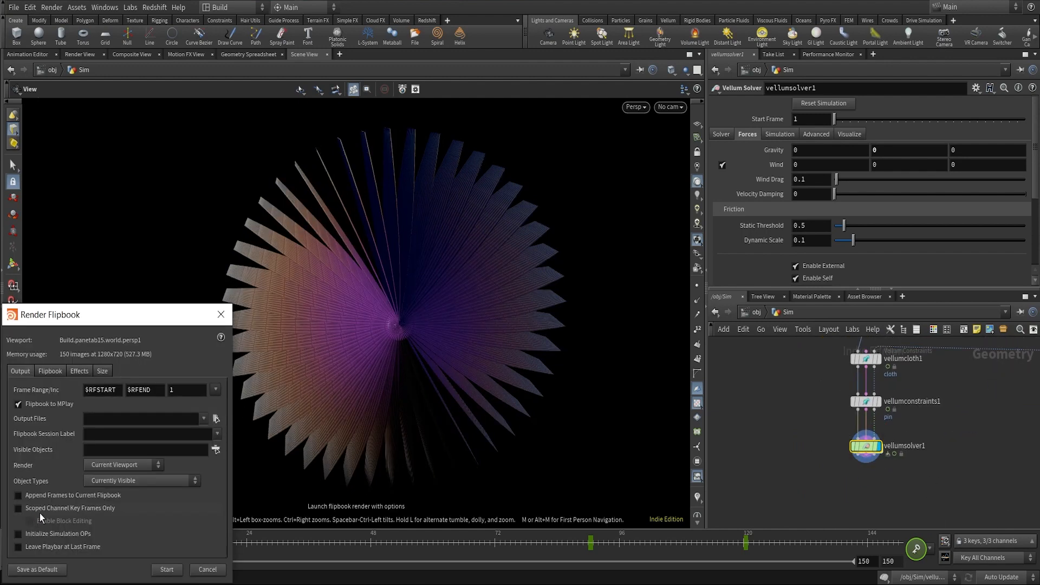
{"action": "left_click", "coordinate": [166, 569]}
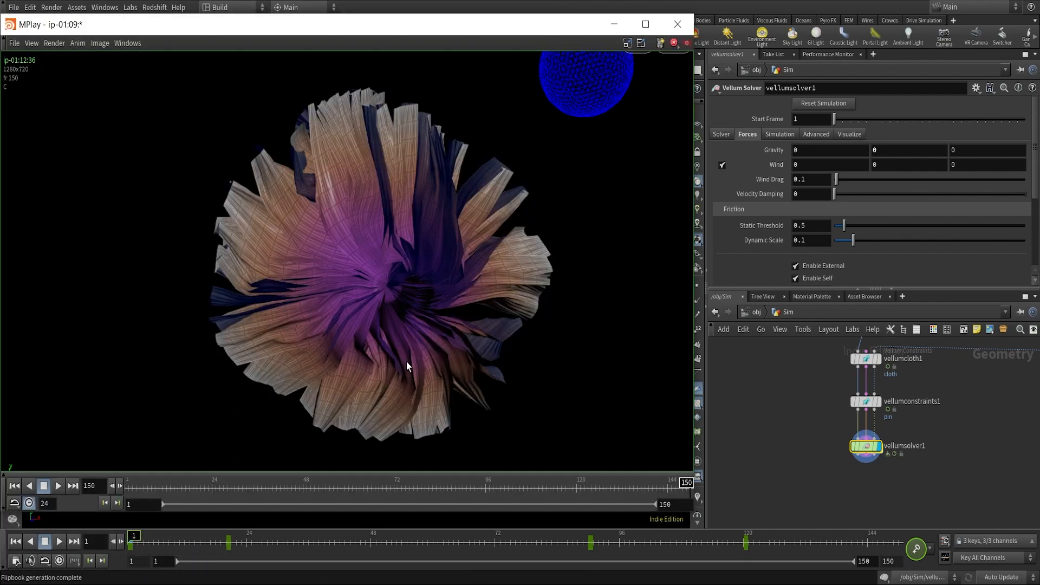
Play and scrub through the rendered flipbook to review how the sphere pushes the petals, then close it.
{"action": "left_click_drag", "start_coordinate": [144, 489], "coordinate": [89, 490]}
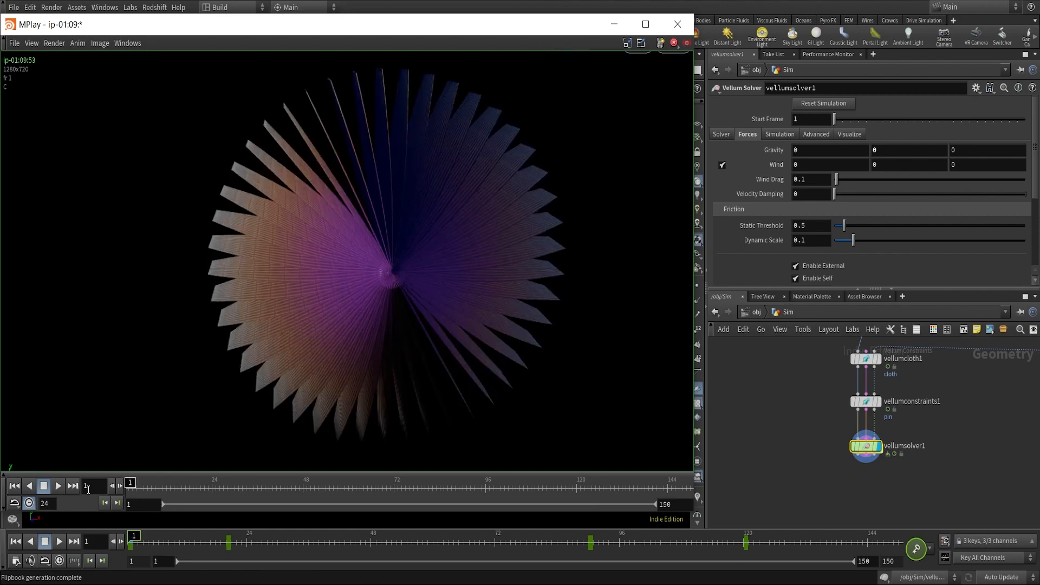
{"action": "left_click", "coordinate": [53, 490]}
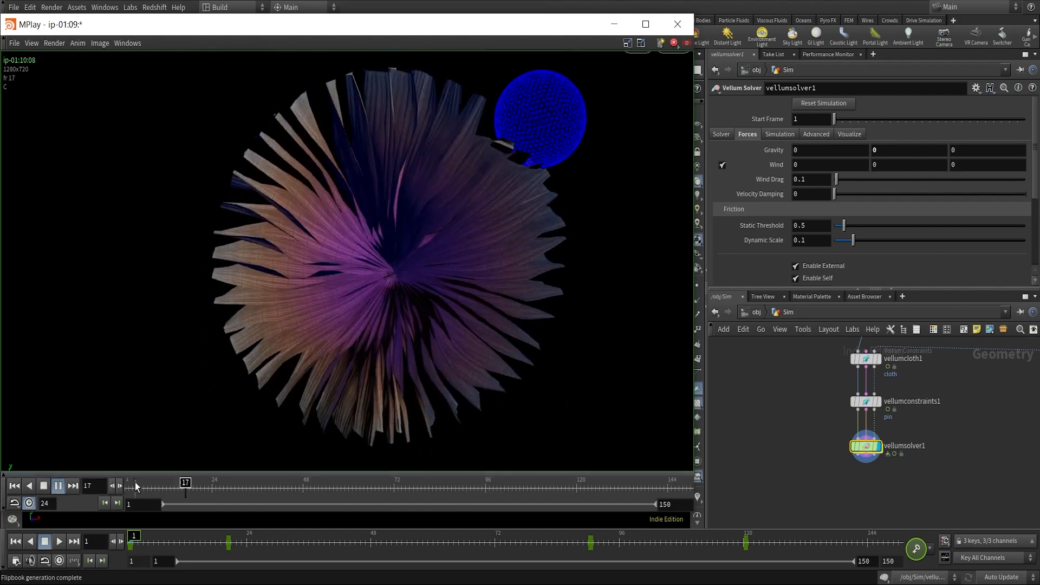
{"action": "left_click", "coordinate": [154, 482]}
{"action": "mouse_move", "coordinate": [155, 482]}
{"action": "left_mouse_down"}
{"action": "mouse_move", "coordinate": [496, 464]}
{"action": "mouse_move", "coordinate": [704, 491]}
{"action": "mouse_move", "coordinate": [130, 457]}
{"action": "mouse_move", "coordinate": [637, 455]}
{"action": "left_mouse_up"}
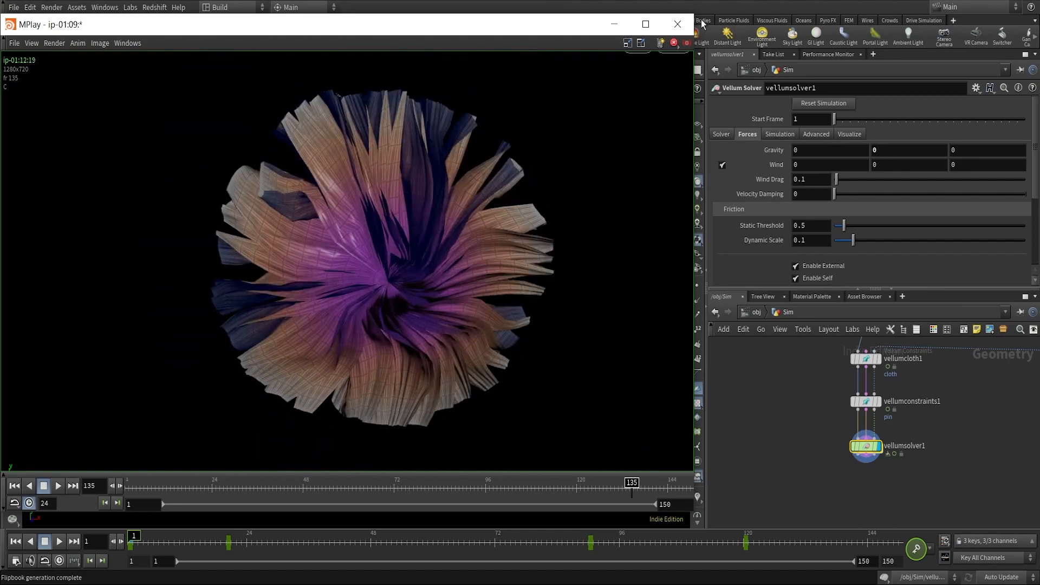
{"action": "left_click", "coordinate": [675, 15]}
Add a Vellum Post-Process node connected below vellumsolver1 and display it.
{"action": "scroll", "coordinate": [921, 449], "scroll_direction": "up", "scroll_amount": 3}
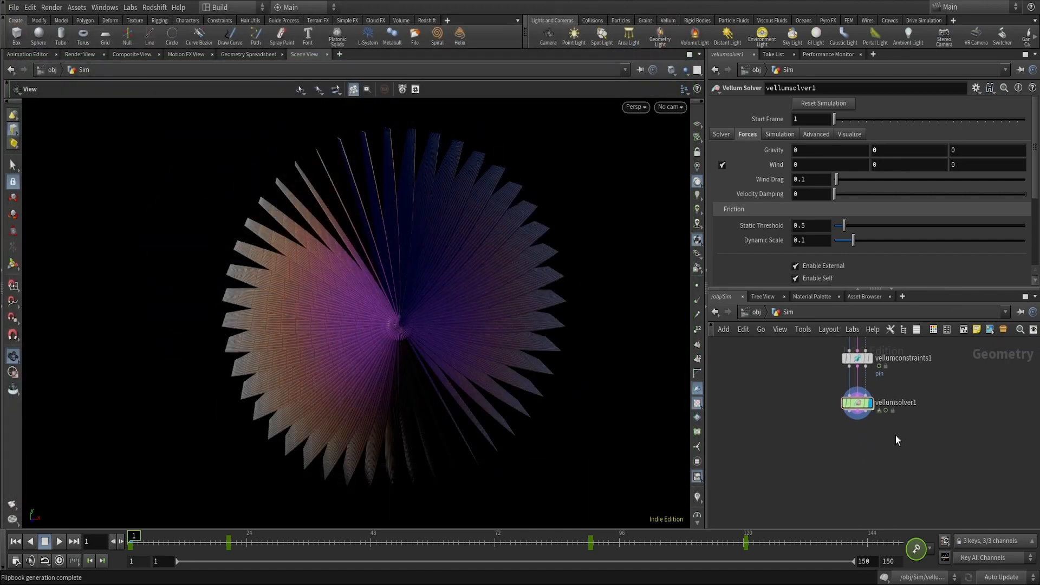
{"action": "left_click", "coordinate": [835, 410]}
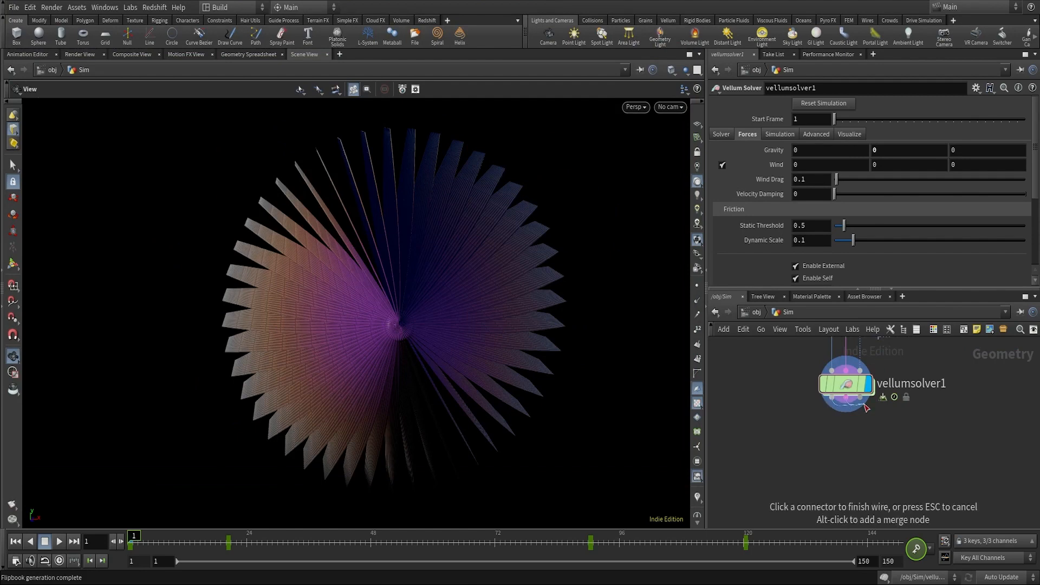
{"action": "key", "text": "Tab"}
{"action": "type", "text": "vpos"}
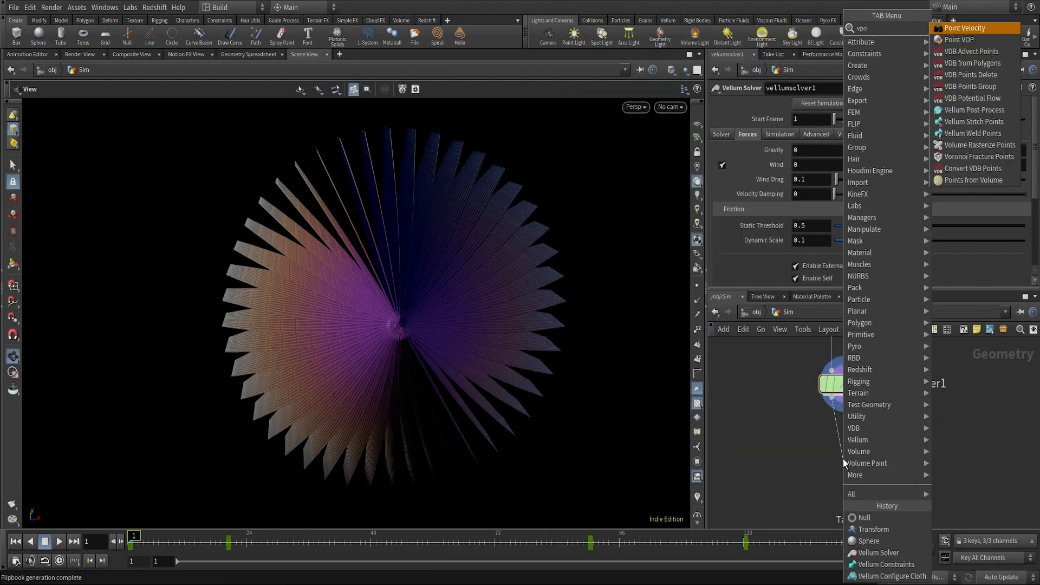
{"action": "key", "text": "Return"}
{"action": "left_click", "coordinate": [843, 460]}
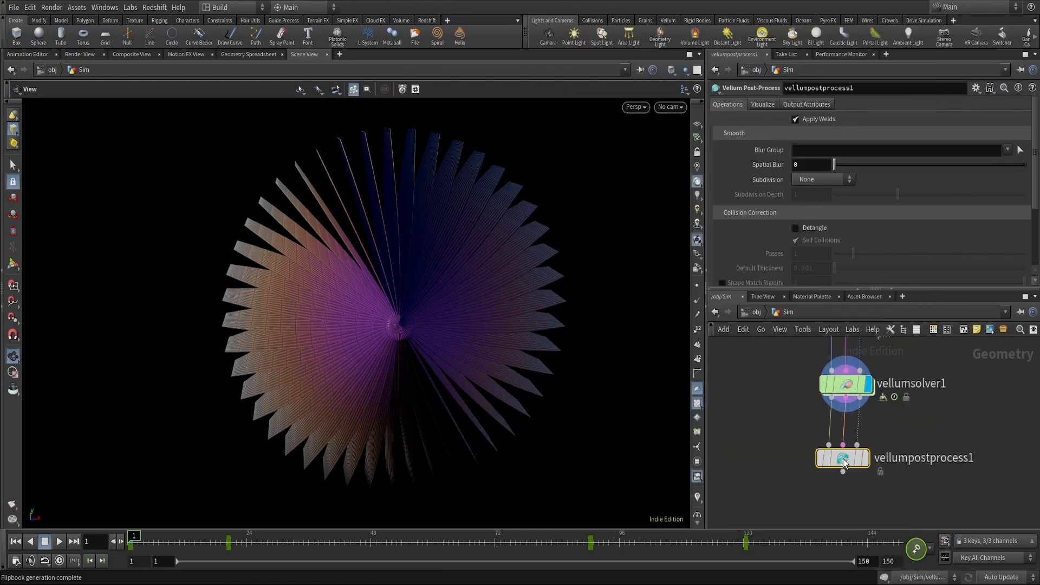
{"action": "left_click", "coordinate": [865, 463]}
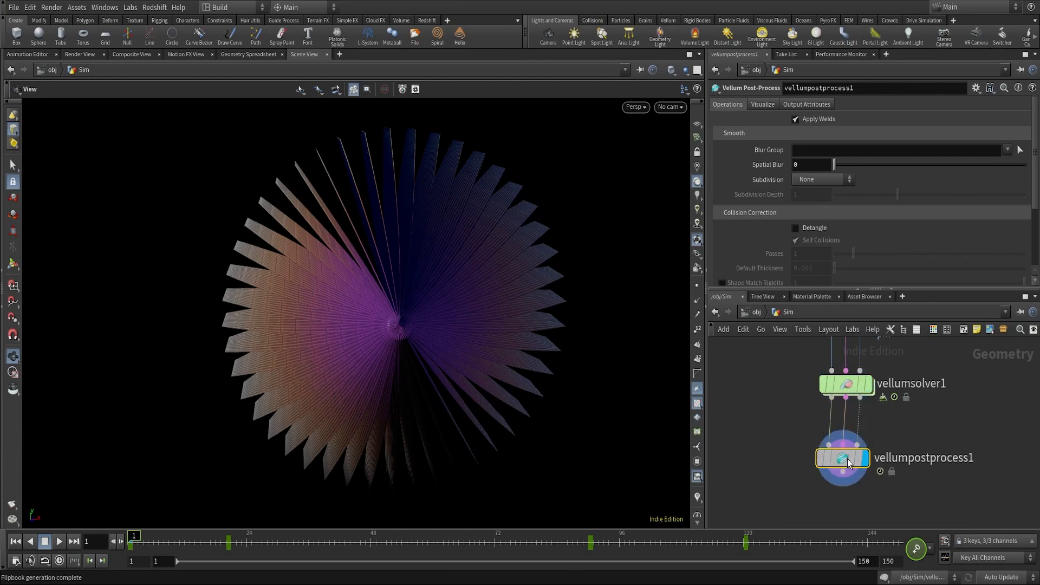
Set vellumpostprocess1's Subdivision to Loop with a Subdivision Depth of 2.
{"action": "left_click", "coordinate": [810, 183]}
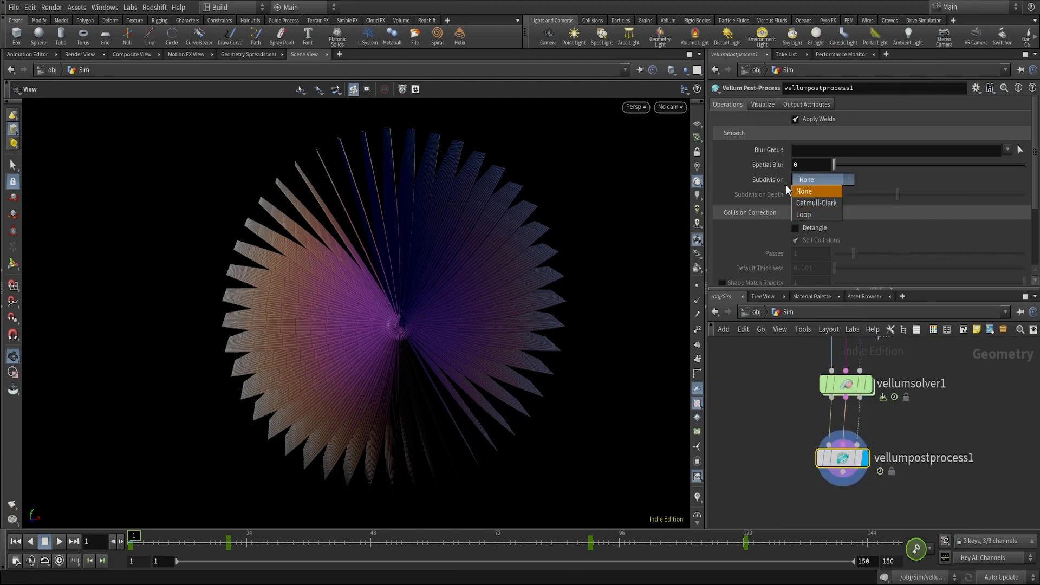
{"action": "left_click", "coordinate": [813, 215]}
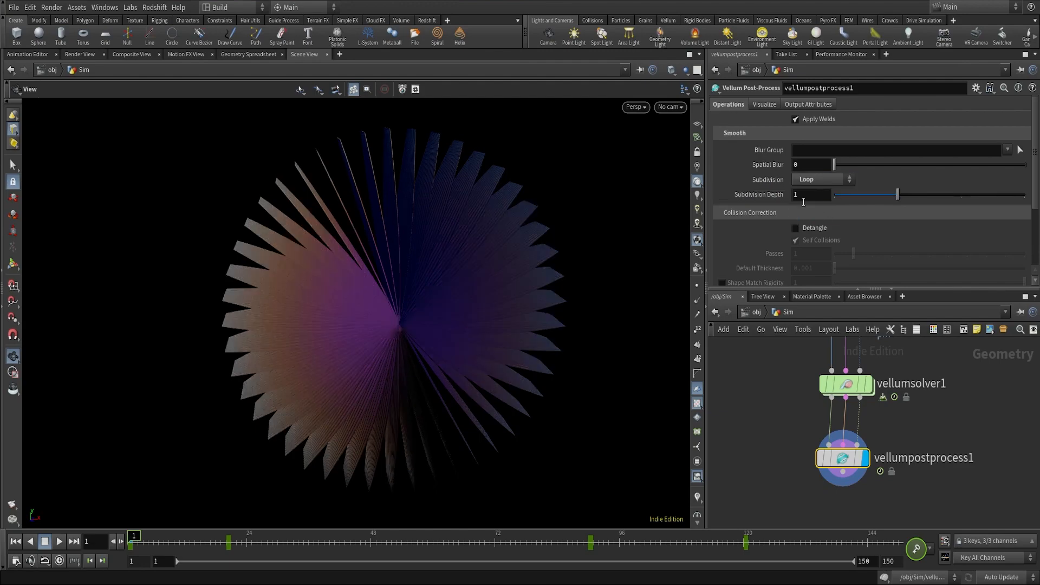
{"action": "left_click_drag", "start_coordinate": [367, 318], "coordinate": [345, 293]}
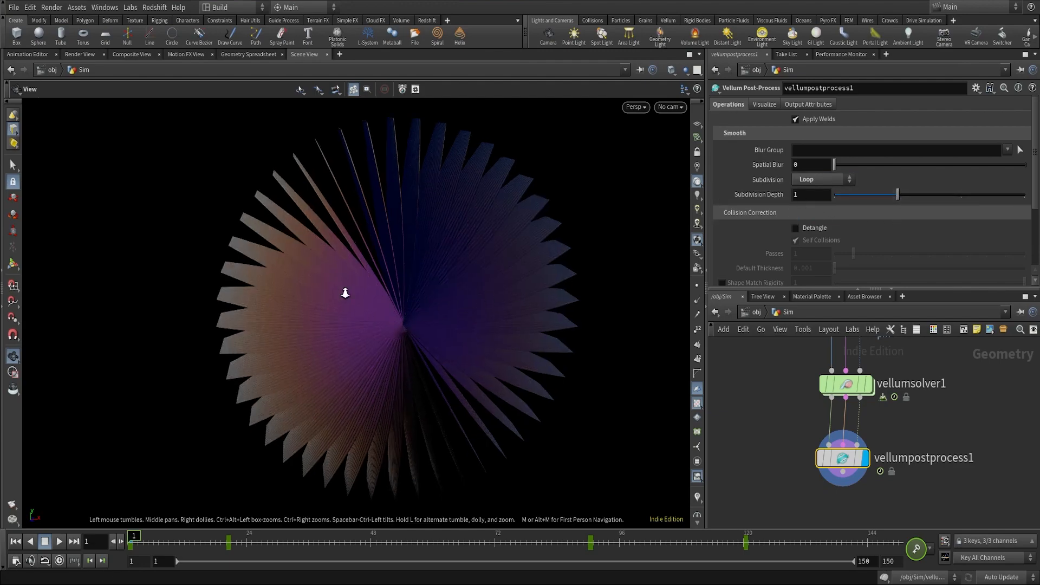
{"action": "right_click_drag", "start_coordinate": [345, 293], "coordinate": [321, 396]}
{"action": "middle_click_drag", "start_coordinate": [425, 329], "coordinate": [365, 332]}
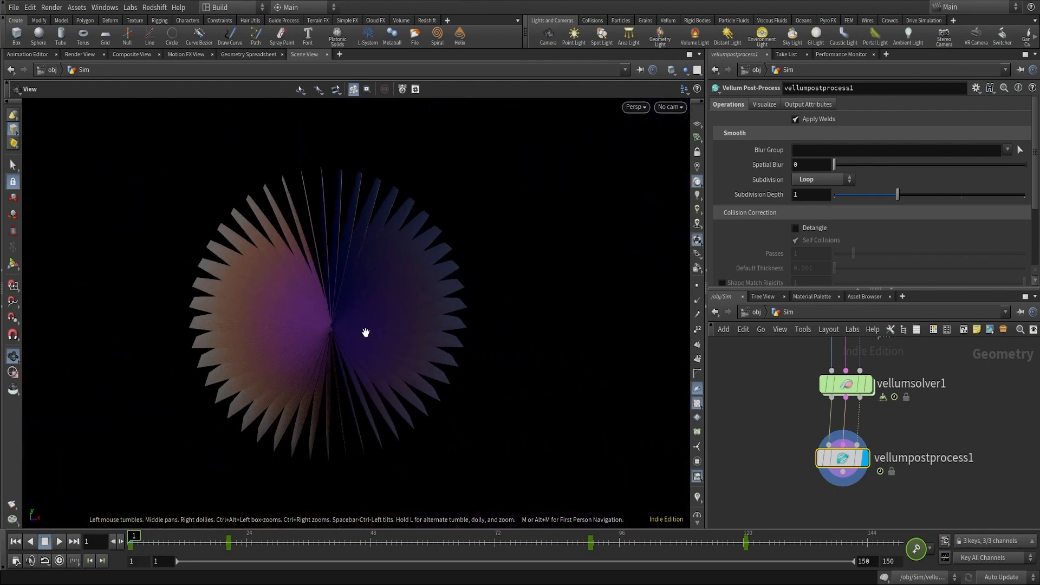
{"action": "left_click_drag", "start_coordinate": [365, 333], "coordinate": [341, 314]}
{"action": "right_click_drag", "start_coordinate": [342, 314], "coordinate": [462, 248]}
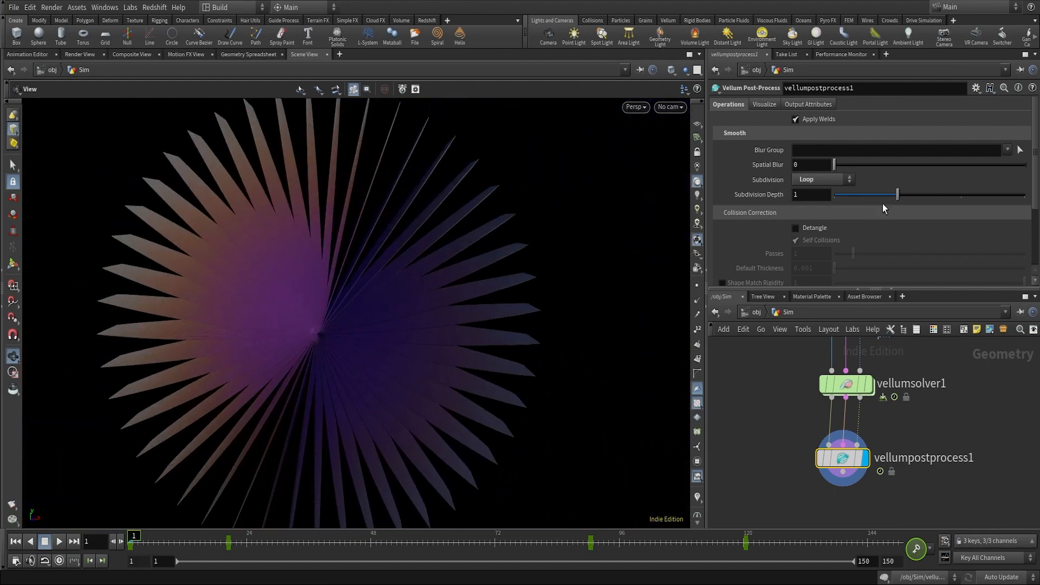
{"action": "left_click_drag", "start_coordinate": [899, 195], "coordinate": [962, 201]}
{"action": "middle_click_drag", "start_coordinate": [931, 487], "coordinate": [937, 455]}
{"action": "left_click", "coordinate": [929, 460]}
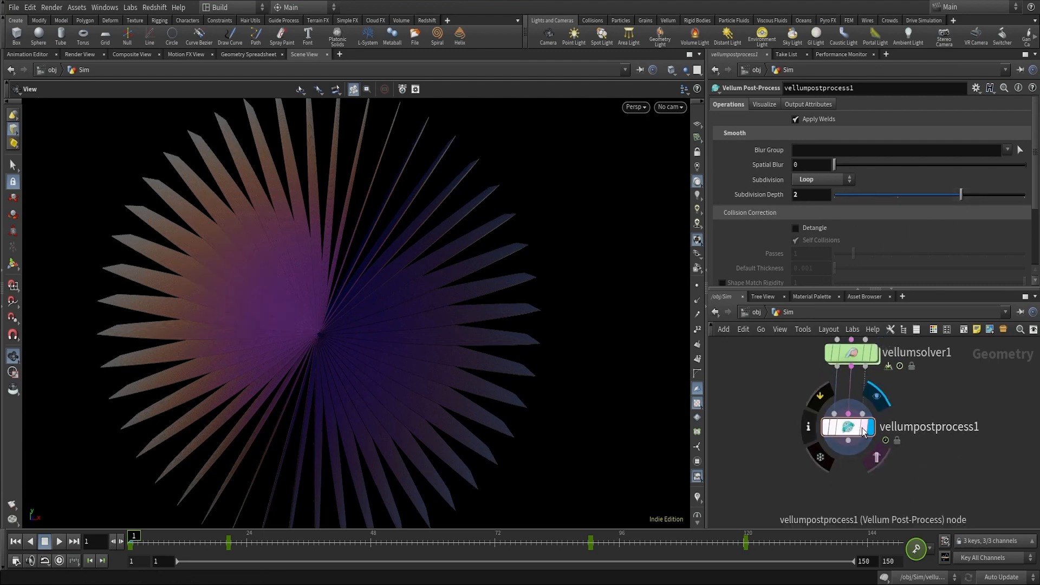
Enable Extrude by Thickness on vellumpostprocess1, set its Thickness Scale to 0.025 and inspect the petal edges up close.
{"action": "scroll", "coordinate": [867, 227], "scroll_direction": "down", "scroll_amount": 4}
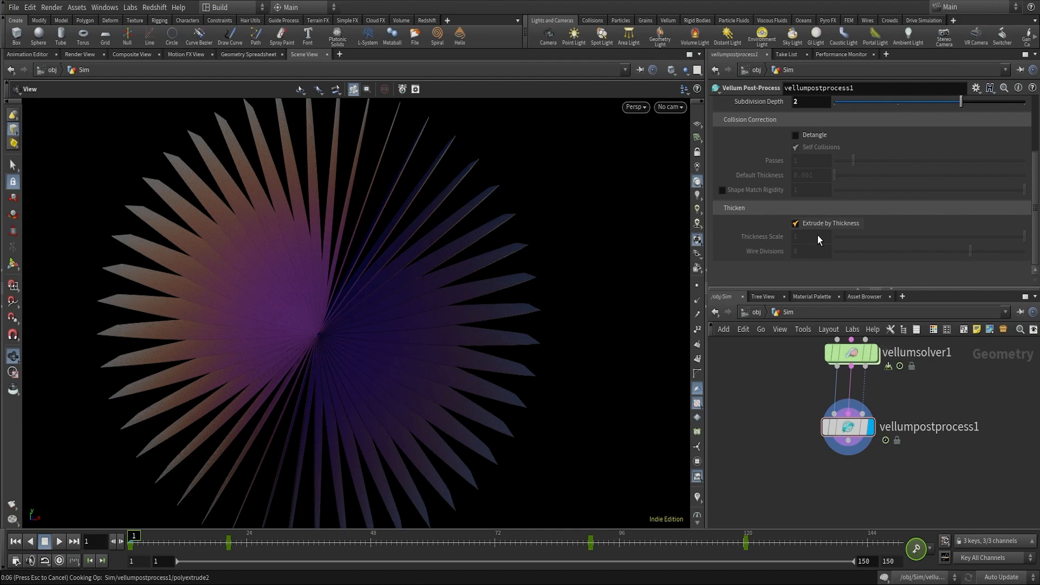
{"action": "left_click_drag", "start_coordinate": [812, 237], "coordinate": [774, 237]}
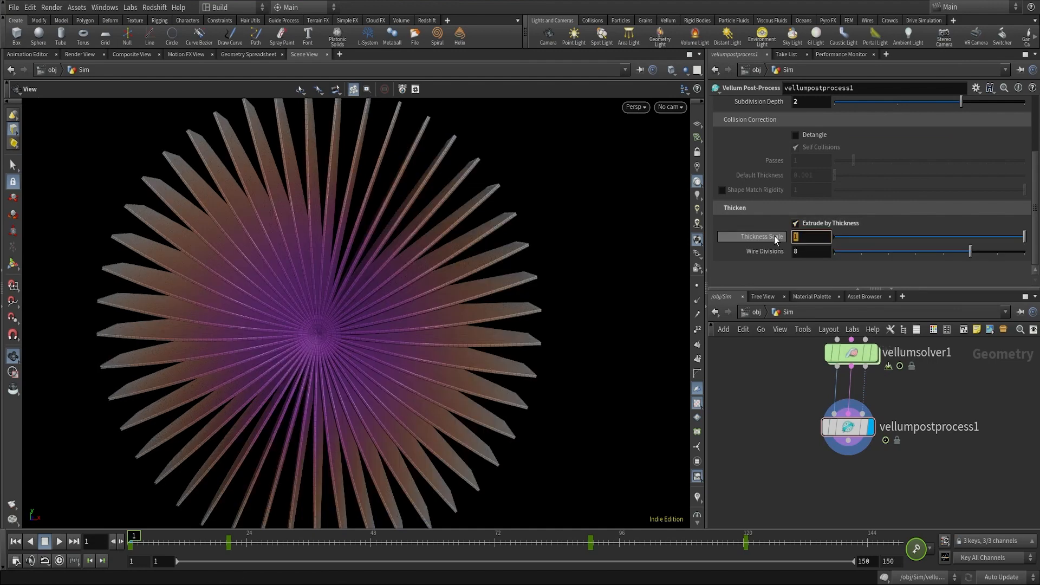
{"action": "type", "text": "0.0"}
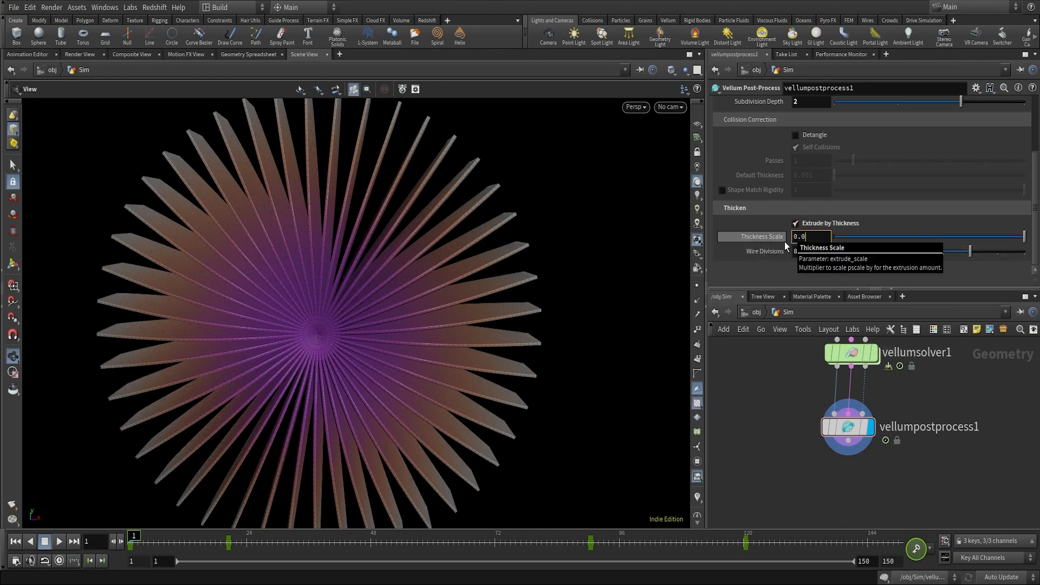
{"action": "type", "text": "25"}
{"action": "key", "text": "Return"}
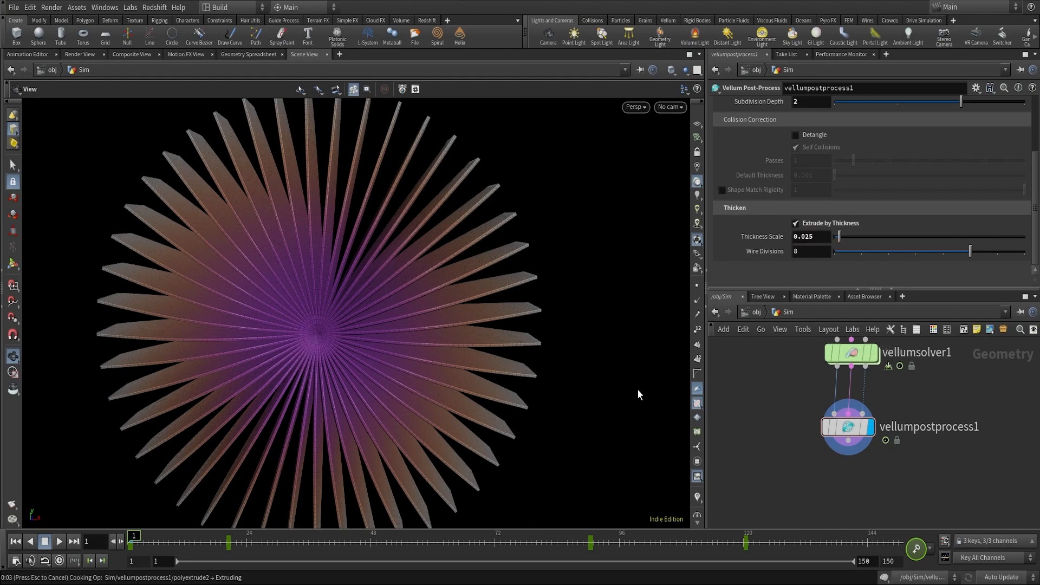
{"action": "mouse_move", "coordinate": [500, 344]}
{"action": "right_mouse_down"}
{"action": "mouse_move", "coordinate": [532, 296]}
{"action": "mouse_move", "coordinate": [603, 278]}
{"action": "mouse_move", "coordinate": [504, 336]}
{"action": "right_mouse_up"}
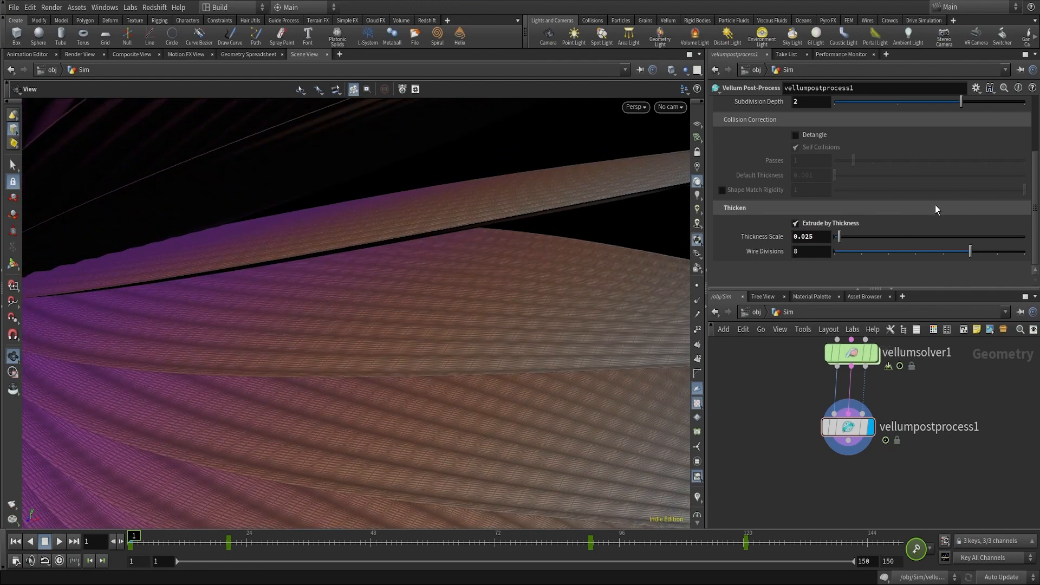
Set vellumpostprocess1's Subdivision Depth to 1 and inspect the petal mesh up close.
{"action": "scroll", "coordinate": [910, 203], "scroll_direction": "up", "scroll_amount": 5}
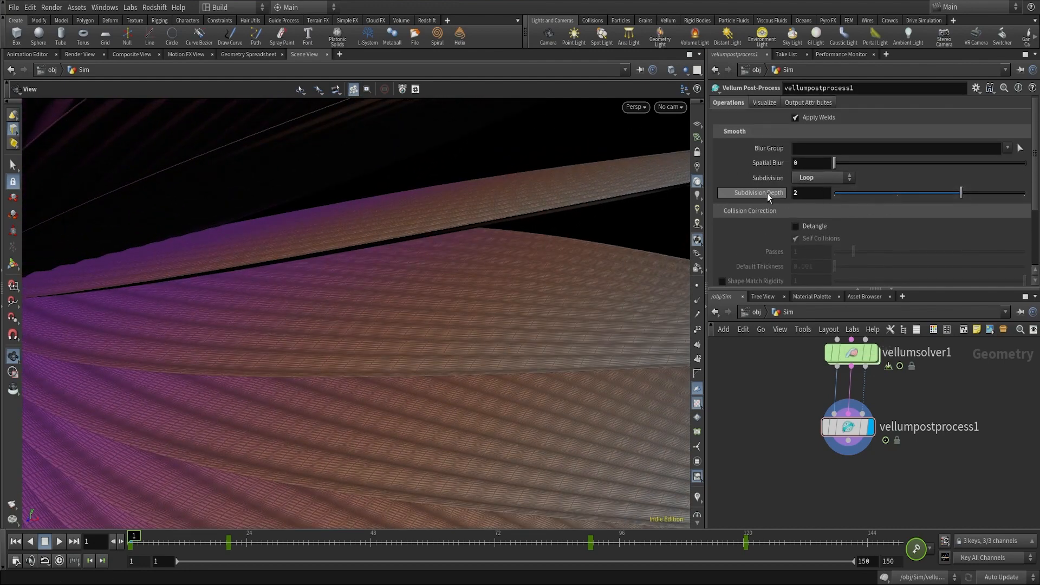
{"action": "left_click", "coordinate": [898, 193]}
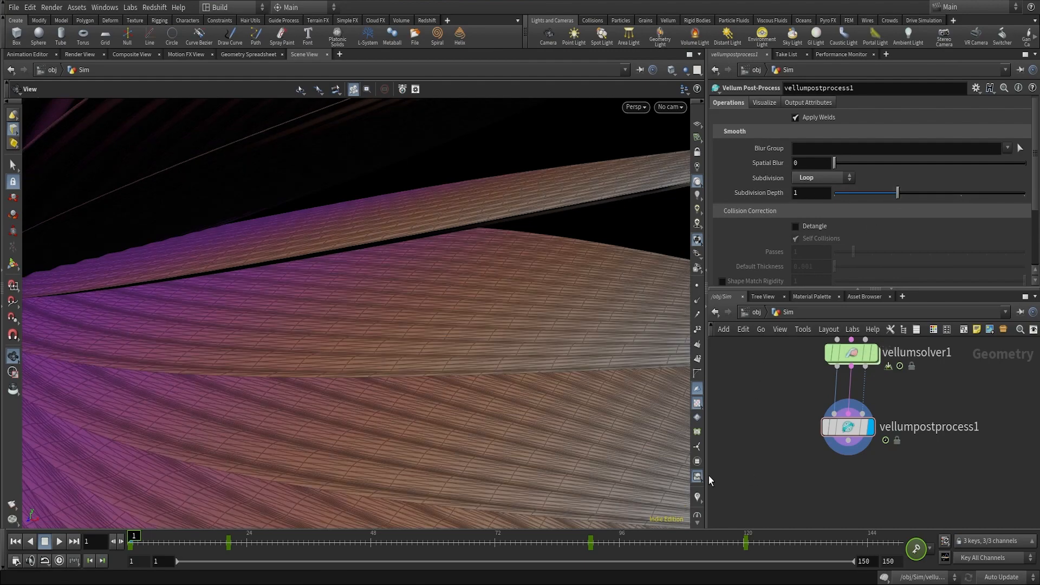
{"action": "right_click_drag", "start_coordinate": [474, 425], "coordinate": [433, 482]}
{"action": "middle_click_drag", "start_coordinate": [489, 477], "coordinate": [457, 404]}
{"action": "right_click_drag", "start_coordinate": [457, 404], "coordinate": [650, 238]}
Change vellumpostprocess1's Subdivision to Catmull-Clark and check the wireframe up close and across the whole flower.
{"action": "left_click", "coordinate": [806, 180]}
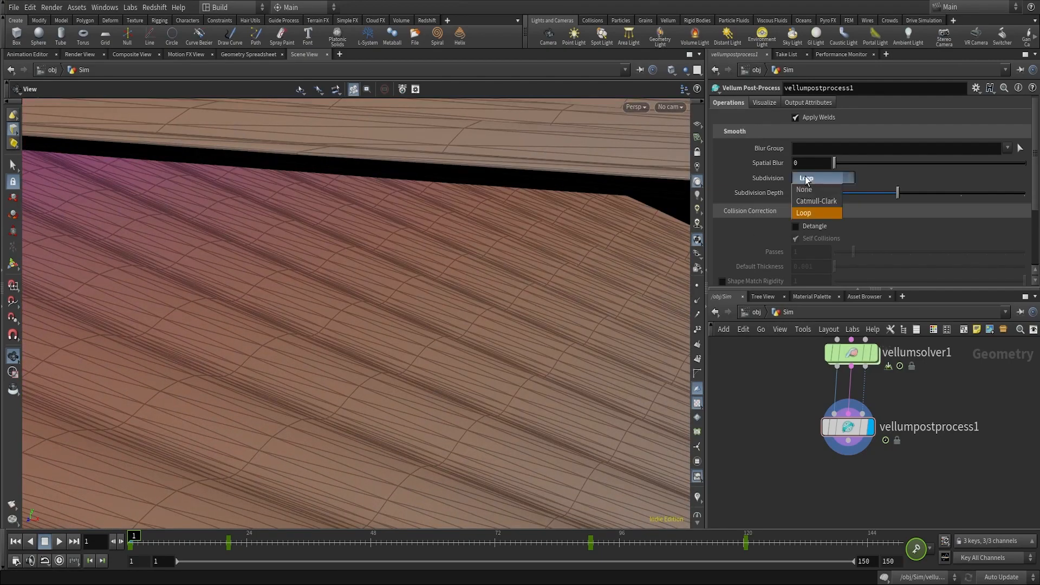
{"action": "left_click", "coordinate": [811, 204]}
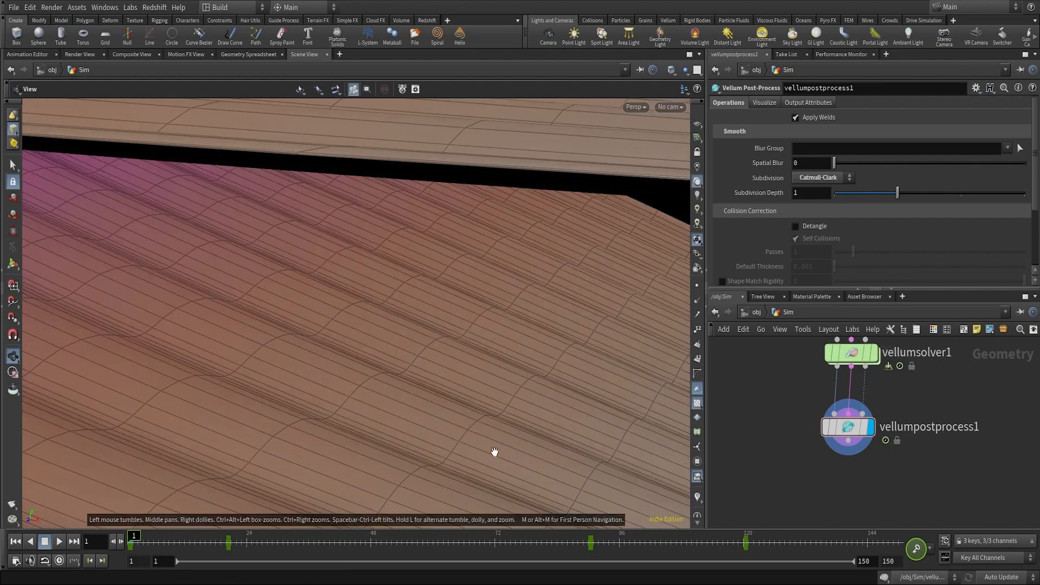
{"action": "left_click_drag", "start_coordinate": [504, 381], "coordinate": [365, 397]}
{"action": "scroll", "coordinate": [608, 258], "scroll_direction": "up", "scroll_amount": 6}
{"action": "right_click_drag", "start_coordinate": [598, 273], "coordinate": [404, 448]}
{"action": "left_click_drag", "start_coordinate": [404, 448], "coordinate": [452, 430]}
{"action": "right_click_drag", "start_coordinate": [453, 430], "coordinate": [193, 488]}
{"action": "left_click_drag", "start_coordinate": [193, 488], "coordinate": [388, 365]}
Add a File Cache node fed by the output of vellumpostprocess1.
{"action": "middle_click_drag", "start_coordinate": [888, 471], "coordinate": [878, 435]}
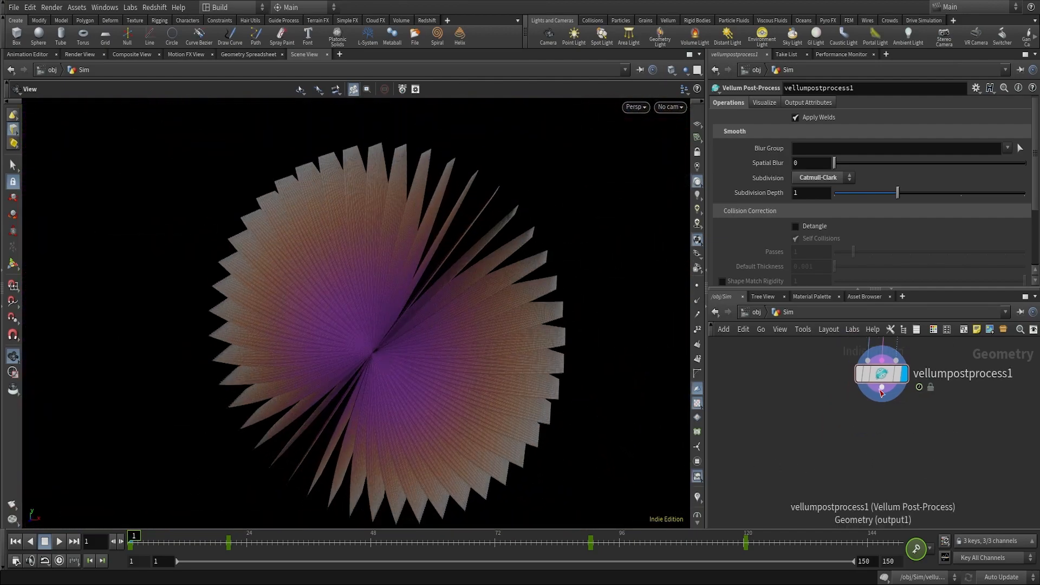
{"action": "key", "text": "Tab"}
{"action": "type", "text": "fileca"}
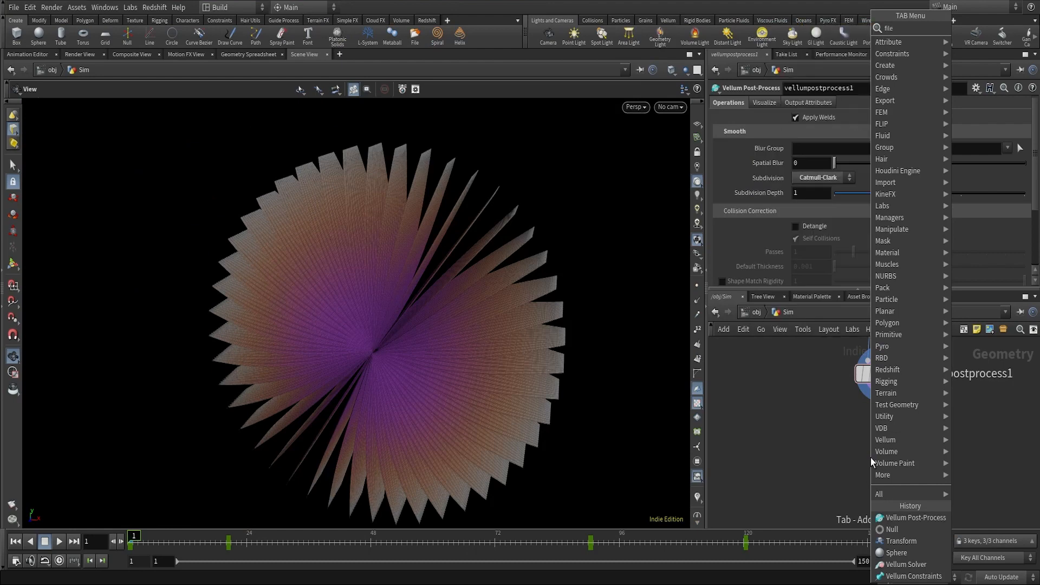
{"action": "key", "text": "Return"}
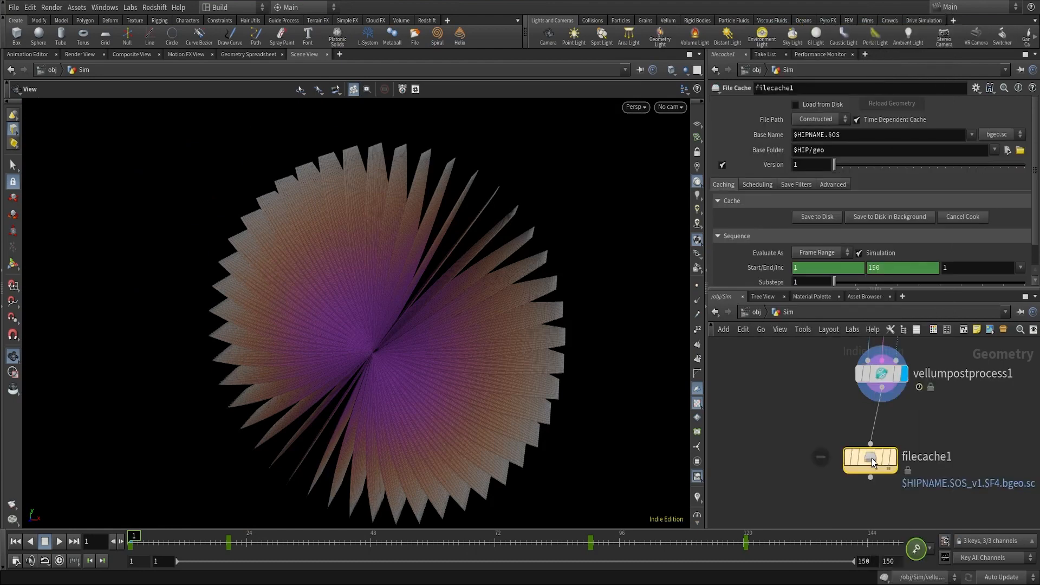
Rename the File Cache node vellumpetals and save its frames 1 to 150 to disk.
{"action": "double_click", "coordinate": [951, 461]}
{"action": "type", "text": "vel"}
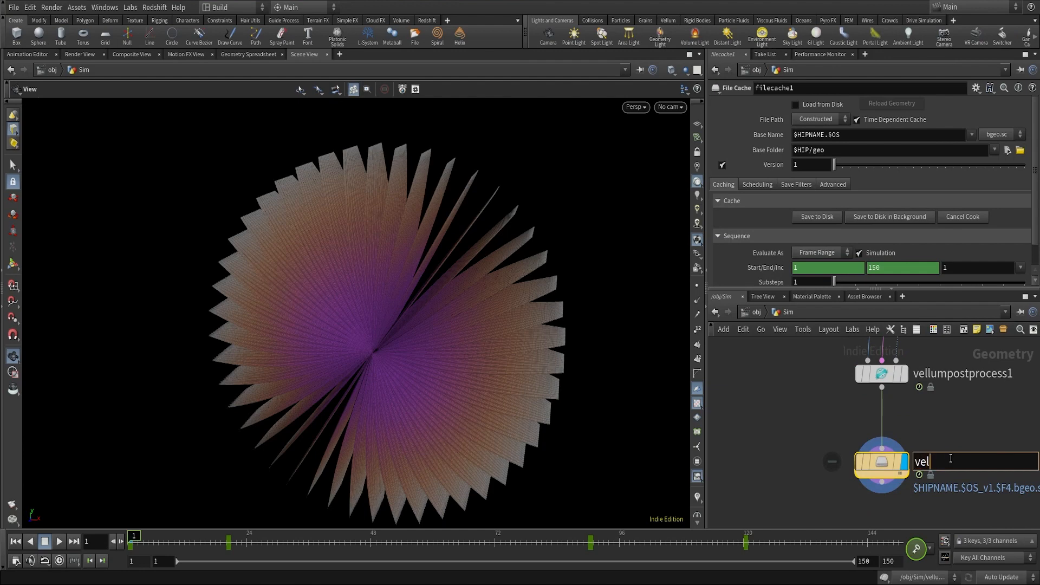
{"action": "type", "text": "lumpetals"}
{"action": "key", "text": "Return"}
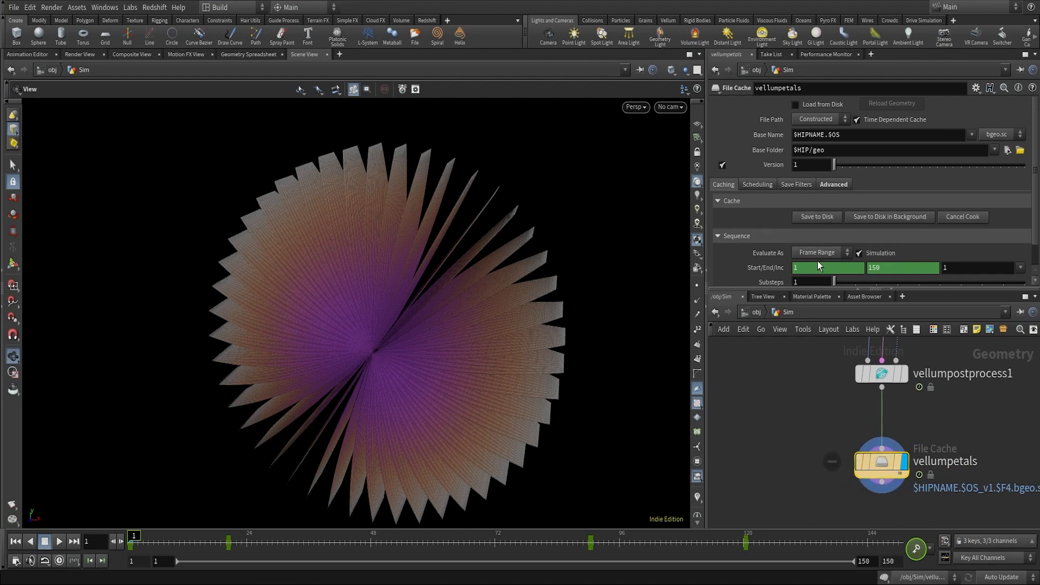
{"action": "mouse_move", "coordinate": [867, 466]}
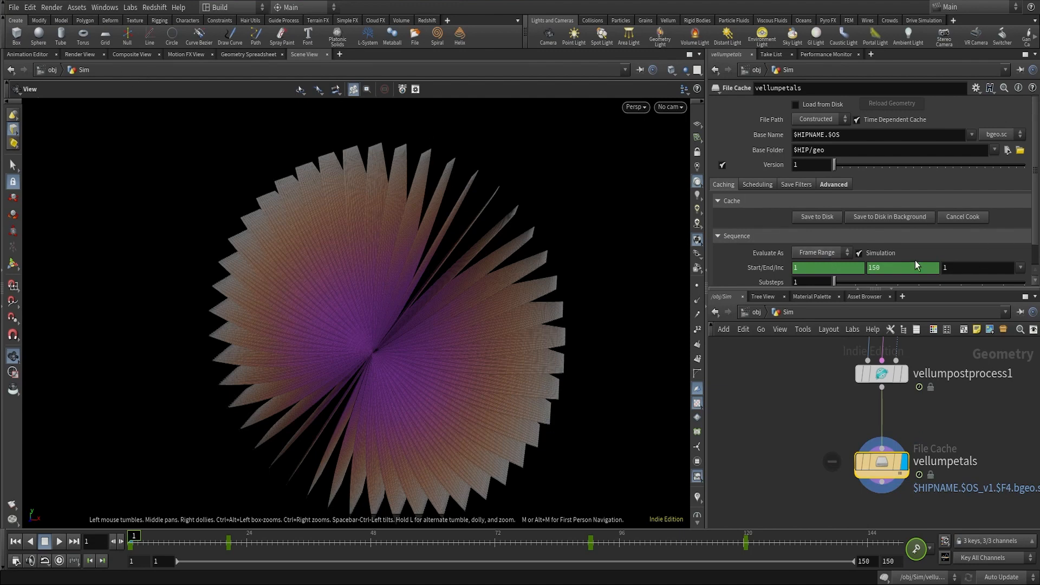
{"action": "left_click", "coordinate": [815, 216]}
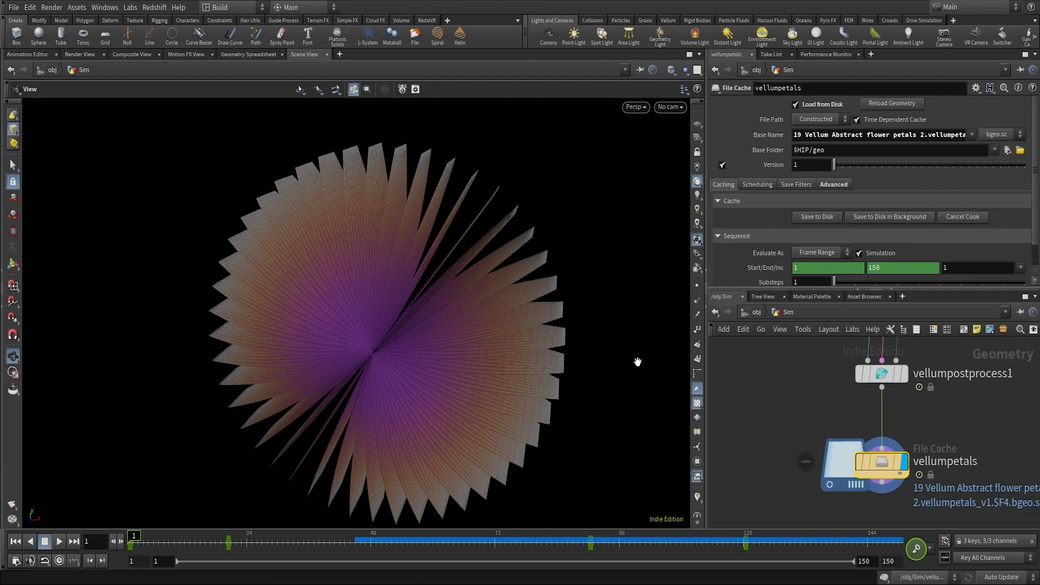
Add a Null node after vellumpetals, display it and name it OUT.
{"action": "scroll", "coordinate": [1006, 416], "scroll_direction": "down", "scroll_amount": 3}
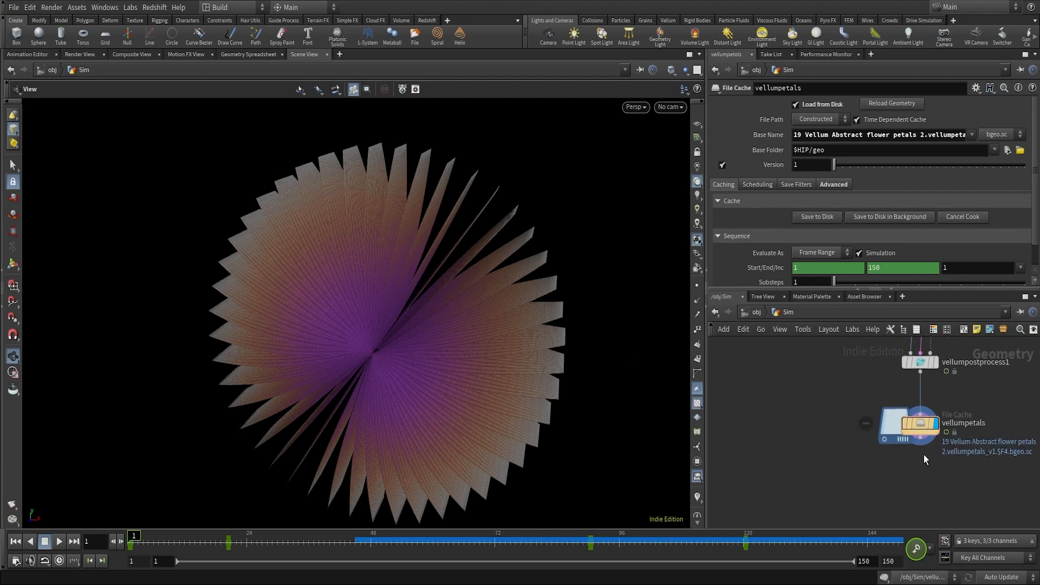
{"action": "left_click_drag", "start_coordinate": [924, 464], "coordinate": [921, 495]}
{"action": "type", "text": "null"}
{"action": "key", "text": "Return"}
{"action": "left_click", "coordinate": [936, 479]}
{"action": "left_click", "coordinate": [940, 497]}
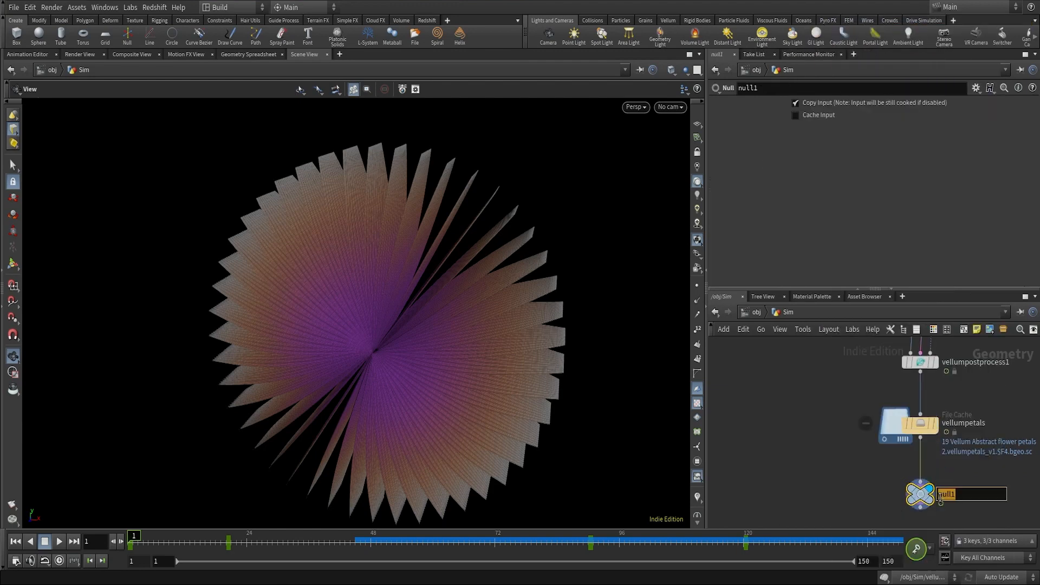
{"action": "type", "text": "OUT"}
{"action": "key", "text": "Return"}
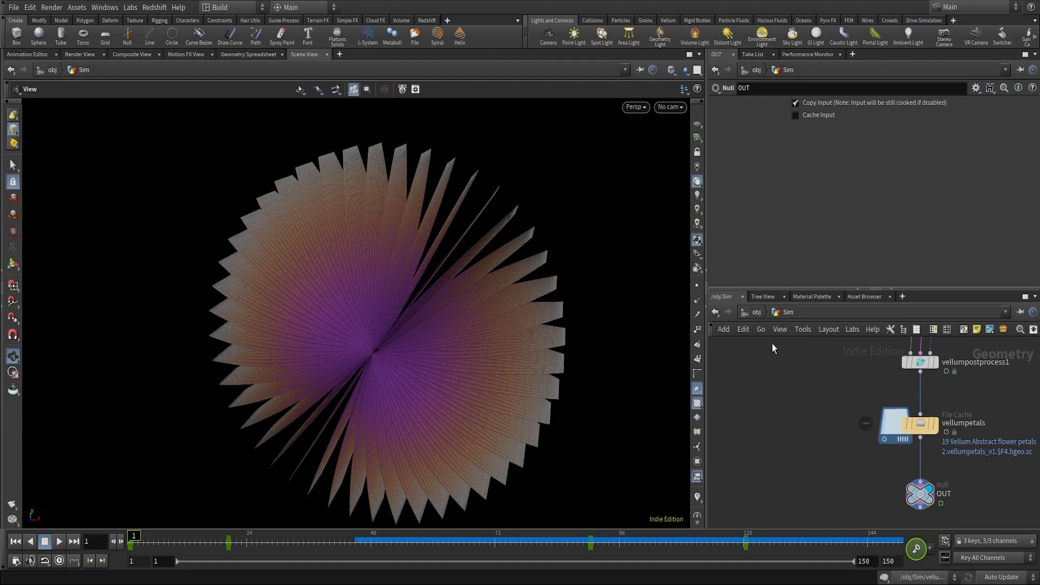
Return to the object level, frame the whole flower and render a flipbook of the full frame range.
{"action": "left_click", "coordinate": [757, 312]}
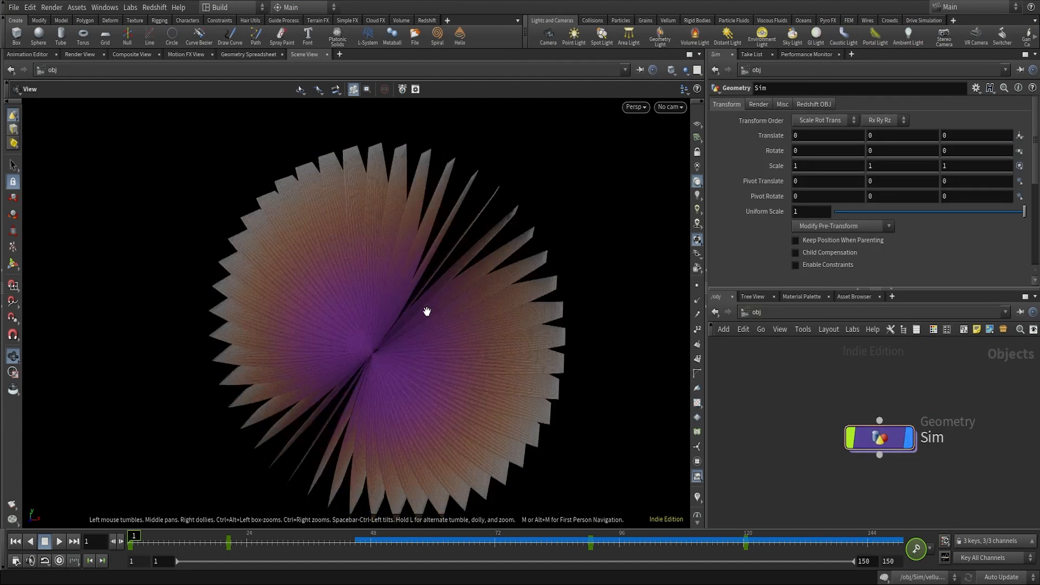
{"action": "right_click_drag", "start_coordinate": [440, 308], "coordinate": [433, 347]}
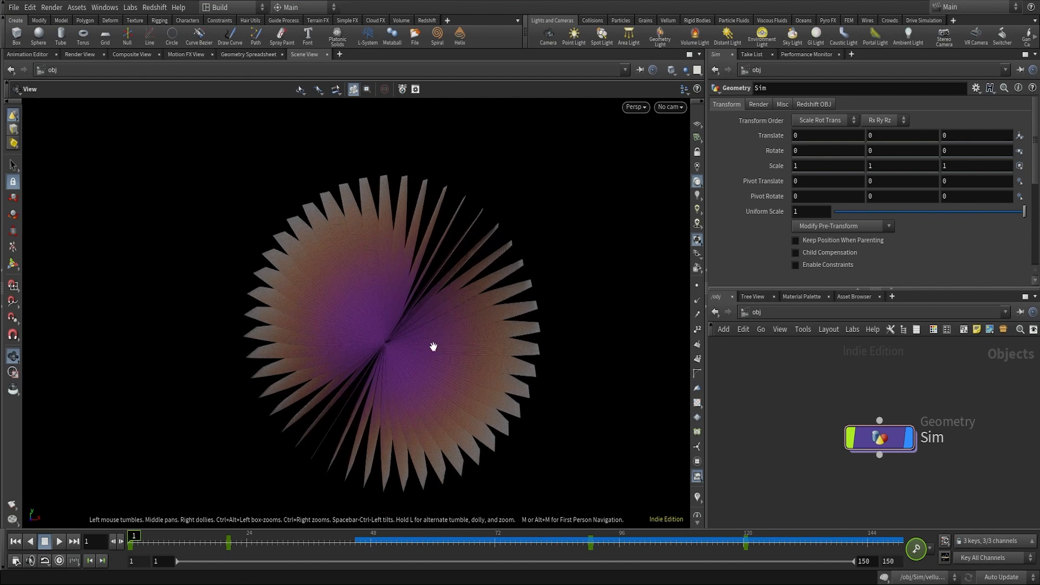
{"action": "middle_click_drag", "start_coordinate": [434, 347], "coordinate": [424, 328]}
{"action": "right_click_drag", "start_coordinate": [424, 328], "coordinate": [423, 319]}
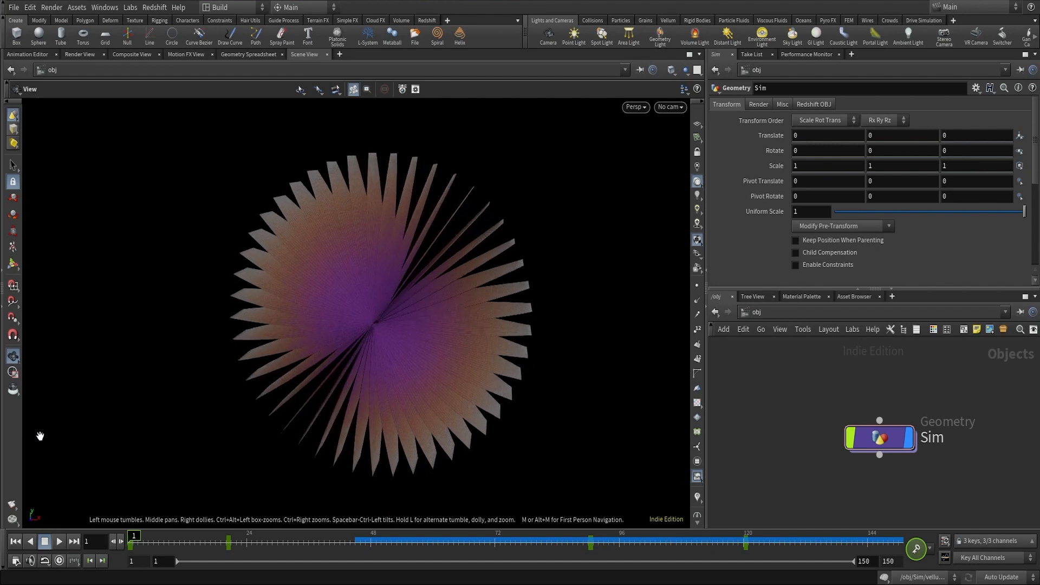
{"action": "left_click", "coordinate": [14, 508]}
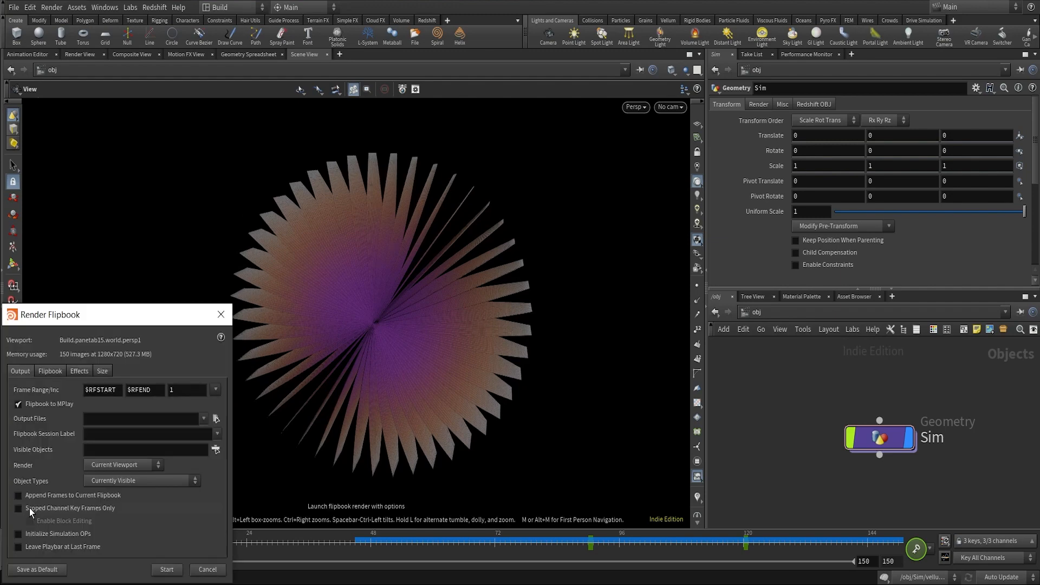
{"action": "left_click", "coordinate": [165, 569]}
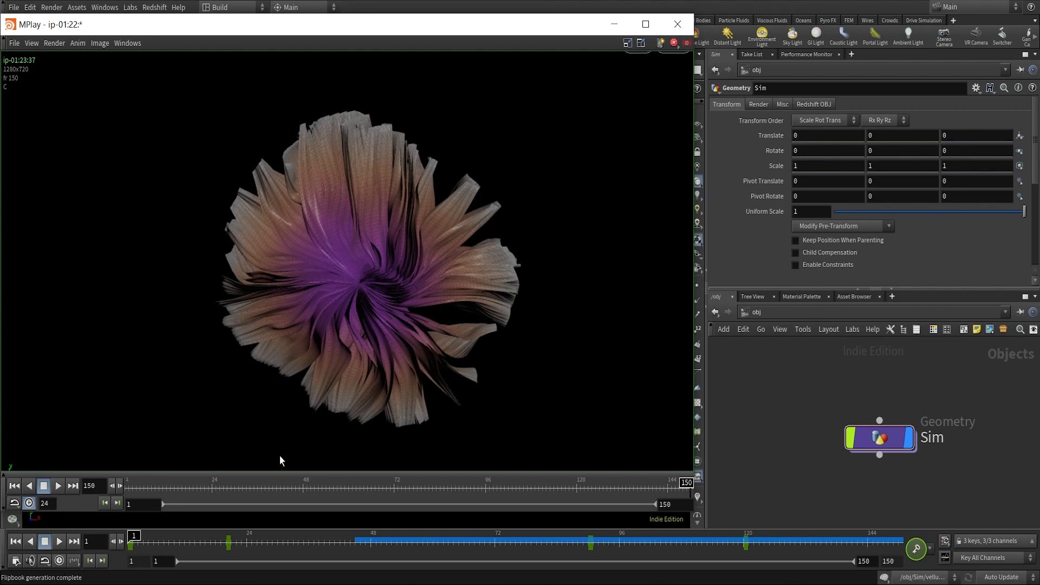
Play and scrub through the flipbook to examine the petal motion, then close it.
{"action": "left_click_drag", "start_coordinate": [152, 495], "coordinate": [101, 488]}
{"action": "left_click", "coordinate": [59, 485]}
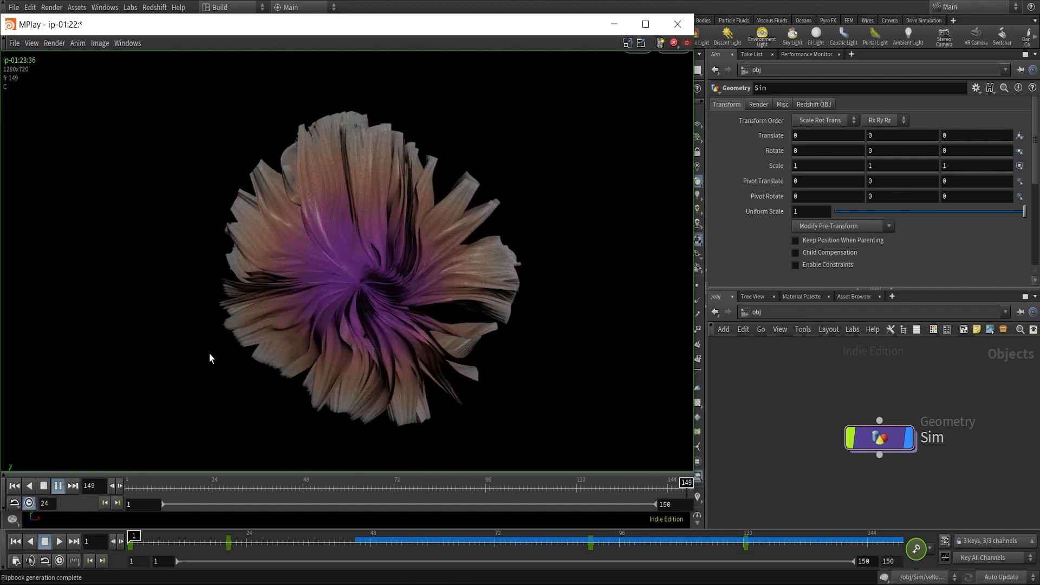
{"action": "left_click", "coordinate": [289, 486]}
{"action": "left_click_drag", "start_coordinate": [290, 486], "coordinate": [539, 483]}
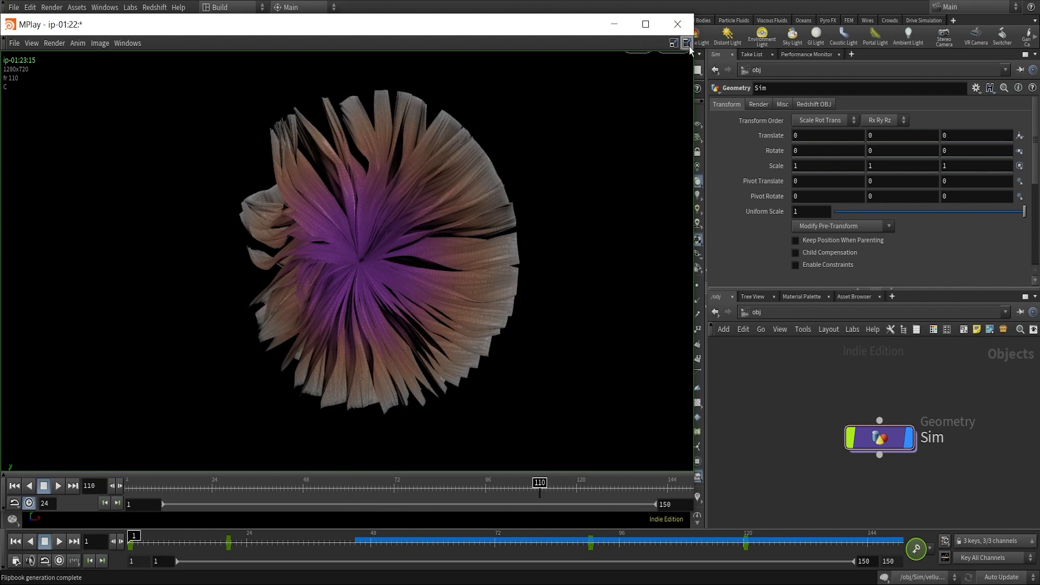
{"action": "left_click", "coordinate": [677, 24]}
Add a Grid object below Sim at the object level.
{"action": "scroll", "coordinate": [1007, 439], "scroll_direction": "down", "scroll_amount": 3}
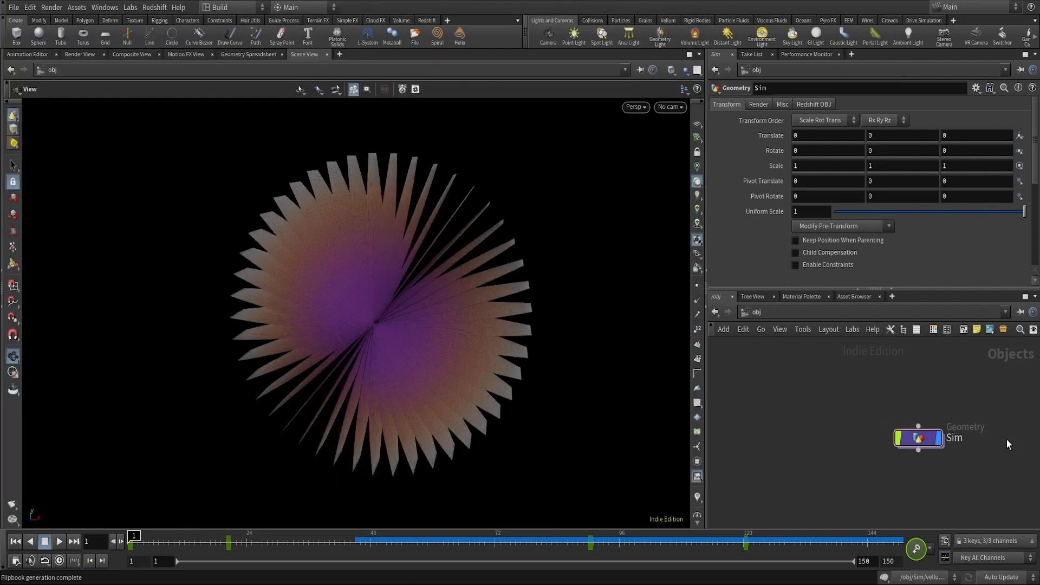
{"action": "middle_click_drag", "start_coordinate": [965, 451], "coordinate": [853, 431]}
{"action": "key", "text": "Tab"}
{"action": "type", "text": "grid"}
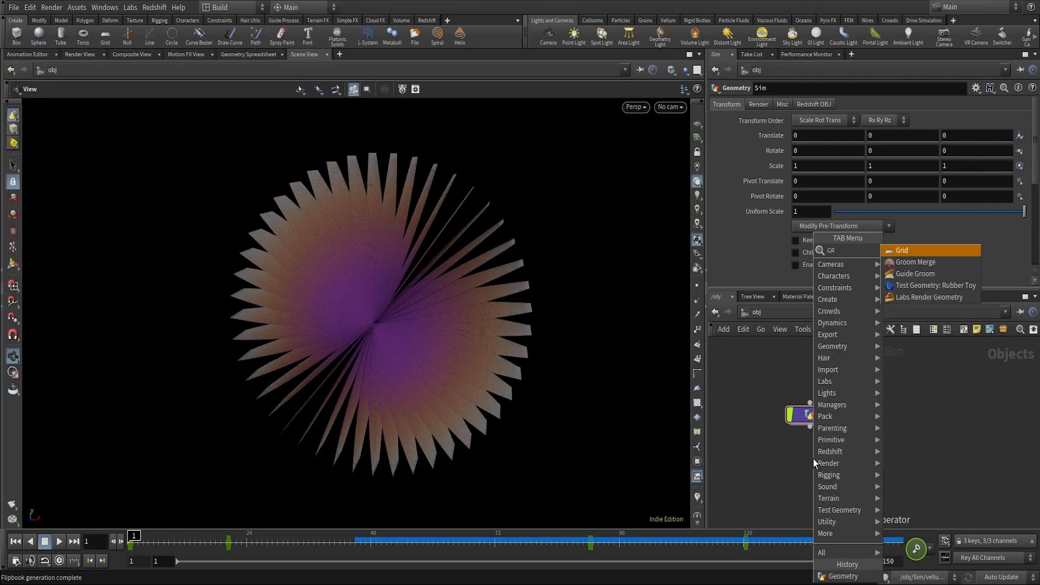
{"action": "key", "text": "Return"}
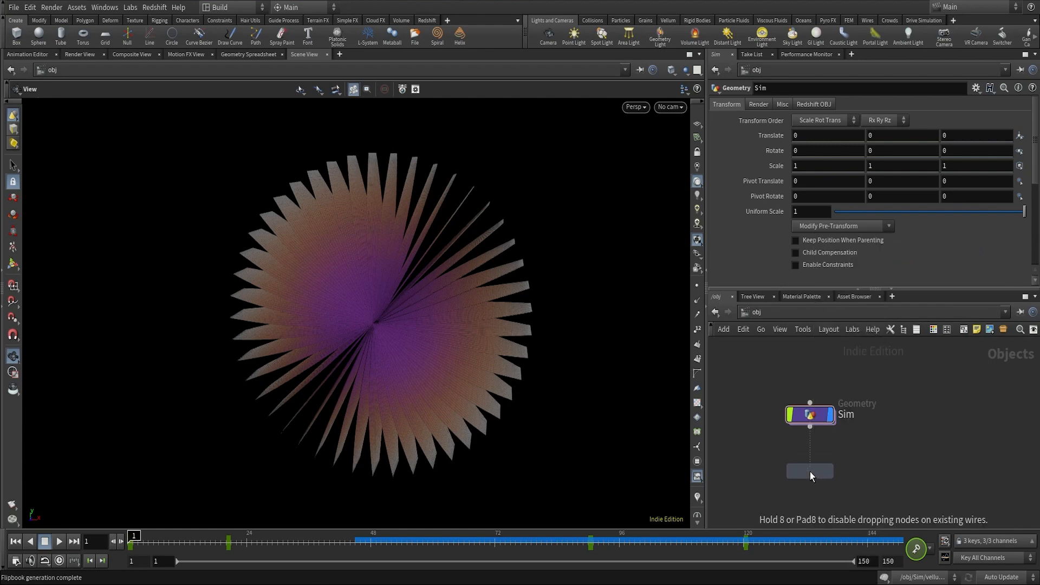
{"action": "left_click", "coordinate": [811, 473]}
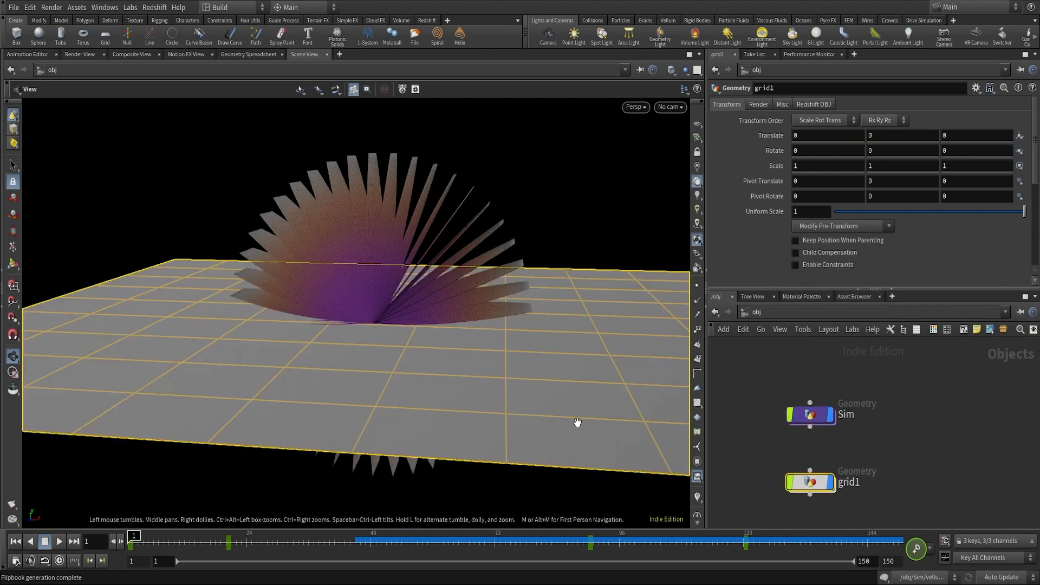
Open the grid1 object and set the grid's Orientation to XY Plane.
{"action": "double_click", "coordinate": [821, 480]}
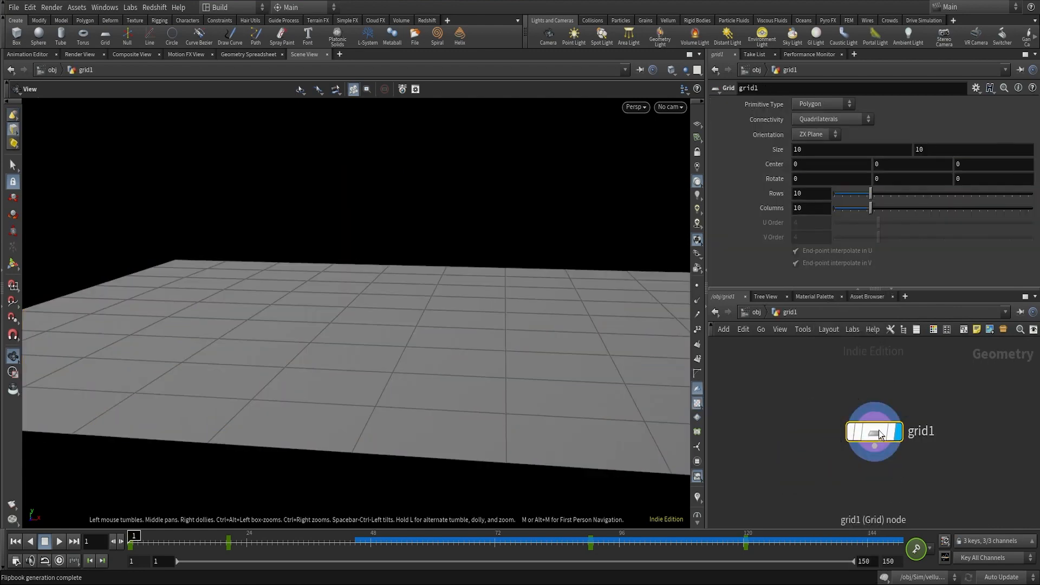
{"action": "left_click", "coordinate": [811, 135]}
{"action": "left_click", "coordinate": [814, 147]}
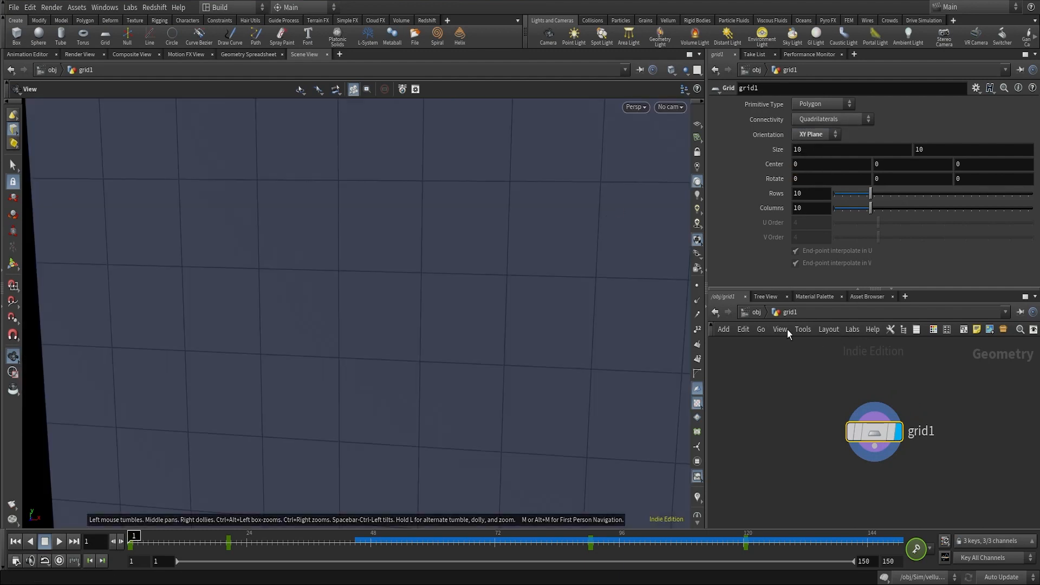
Return to the object level and move grid1 behind the flower, to about -2.48 on Z.
{"action": "left_click", "coordinate": [755, 313]}
{"action": "left_click_drag", "start_coordinate": [439, 332], "coordinate": [303, 280]}
{"action": "left_click", "coordinate": [811, 482]}
{"action": "key", "text": "t"}
{"action": "middle_click_drag", "start_coordinate": [343, 288], "coordinate": [420, 297], "text": "alt"}
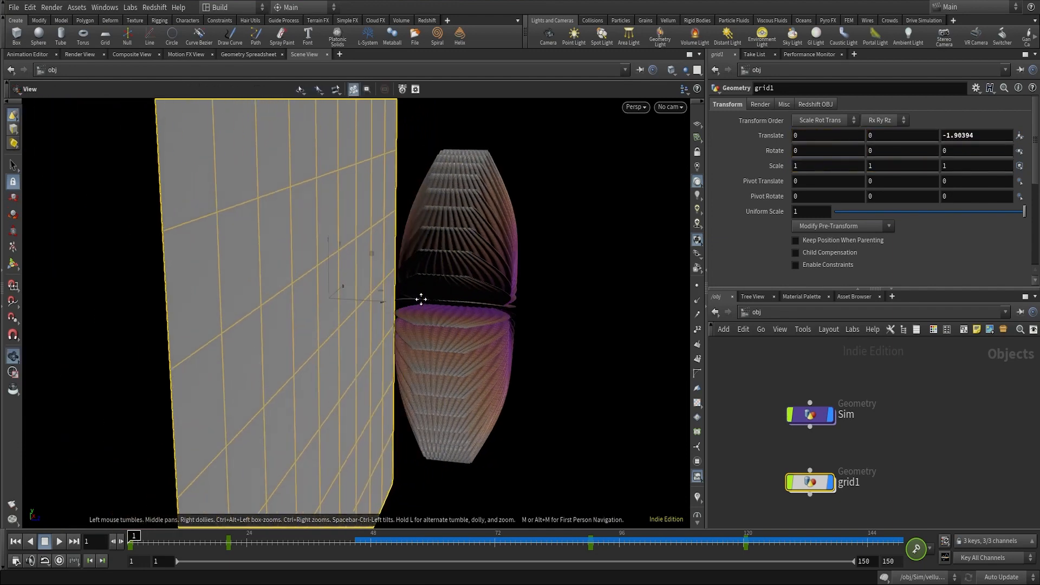
{"action": "left_click_drag", "start_coordinate": [421, 297], "coordinate": [306, 318], "text": "alt"}
Rotate grid1 about 4.39 degrees around Y and check the backdrop's angle behind the flower.
{"action": "key", "text": "r"}
{"action": "left_click_drag", "start_coordinate": [393, 306], "coordinate": [230, 299], "text": "alt"}
{"action": "middle_click_drag", "start_coordinate": [600, 231], "coordinate": [408, 201], "text": "alt"}
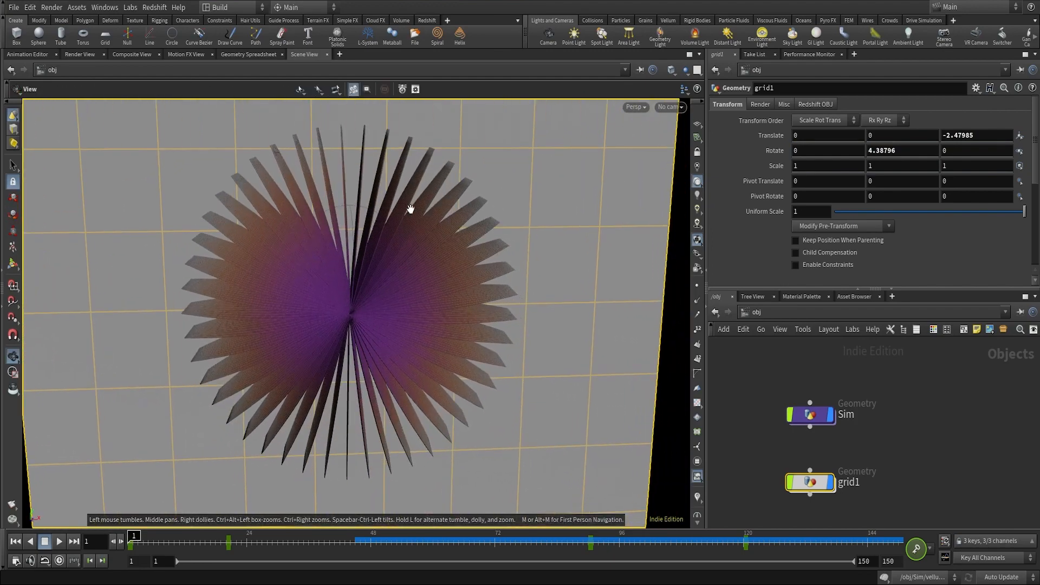
{"action": "left_click_drag", "start_coordinate": [411, 209], "coordinate": [348, 390], "text": "alt"}
{"action": "key", "text": "r"}
{"action": "key", "text": "Escape"}
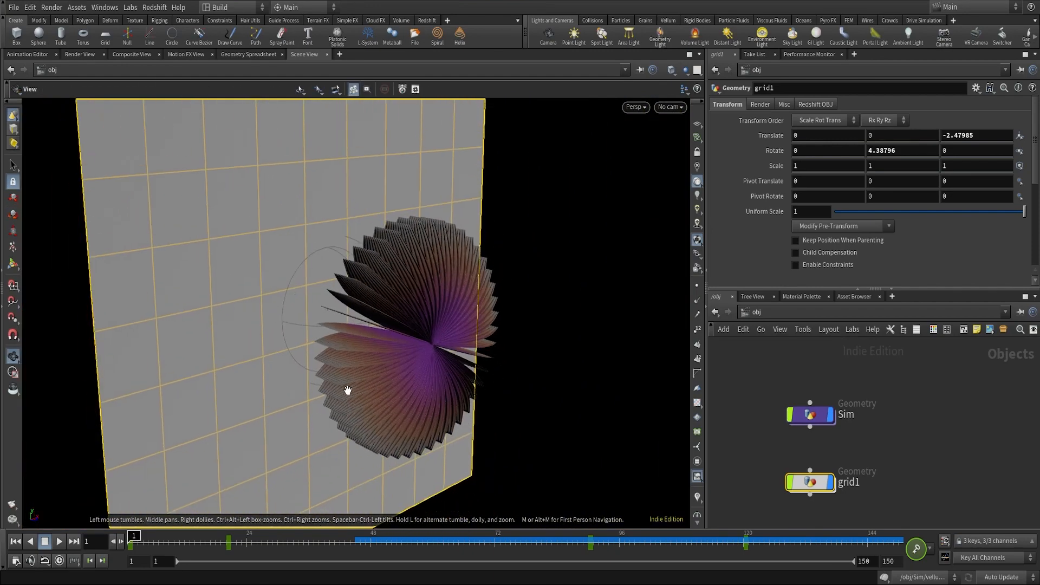
Shift grid1 to about -0.63 on X and -2.43 on Z.
{"action": "key", "text": "t"}
{"action": "left_click_drag", "start_coordinate": [365, 302], "coordinate": [337, 309]}
{"action": "key", "text": "Escape"}
Set grid1's Uniform Scale to 1.3 so the backdrop fills the framed view.
{"action": "left_click_drag", "start_coordinate": [445, 367], "coordinate": [346, 351]}
{"action": "right_click_drag", "start_coordinate": [395, 363], "coordinate": [537, 324]}
{"action": "middle_click_drag", "start_coordinate": [536, 323], "coordinate": [476, 330], "text": "alt"}
{"action": "right_click_drag", "start_coordinate": [537, 350], "coordinate": [470, 368], "text": "alt"}
{"action": "middle_click_drag", "start_coordinate": [470, 367], "coordinate": [455, 371], "text": "alt"}
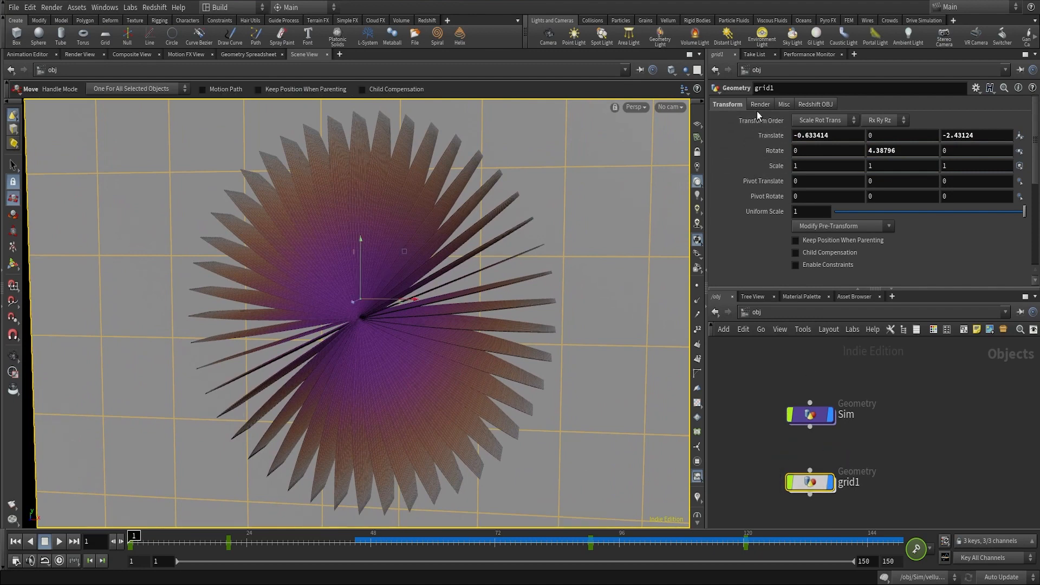
{"action": "mouse_move", "coordinate": [812, 211]}
{"action": "middle_mouse_down"}
{"action": "mouse_move", "coordinate": [837, 215]}
{"action": "mouse_move", "coordinate": [813, 217]}
{"action": "middle_mouse_up"}
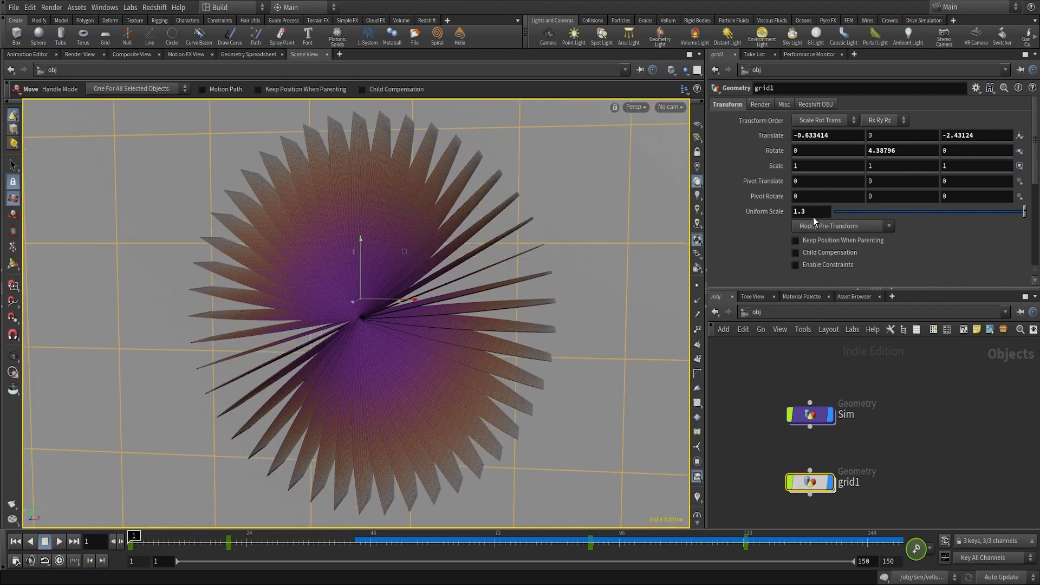
{"action": "left_click", "coordinate": [925, 418]}
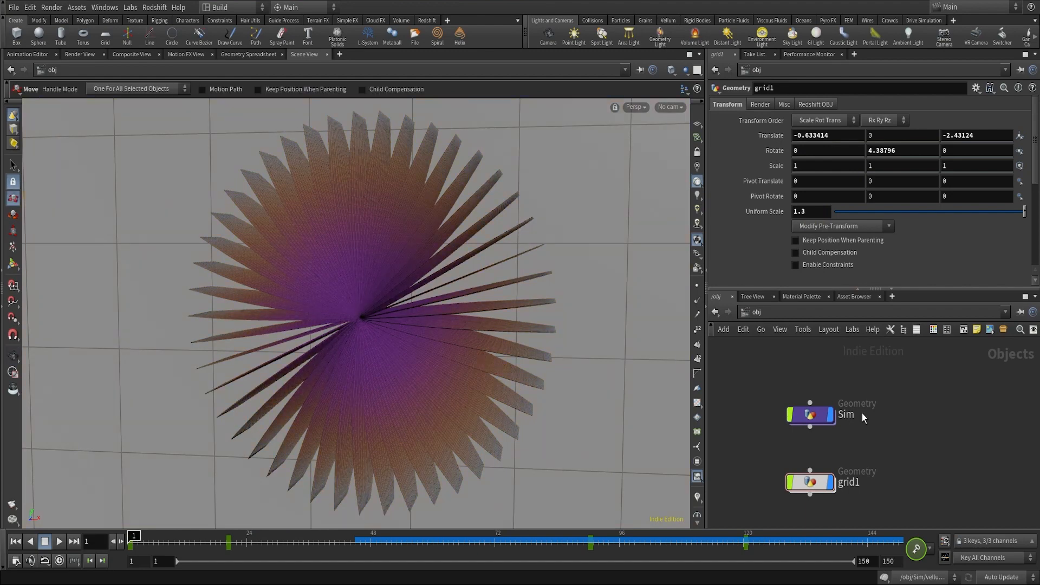
Duplicate the grid1 object directly below it in the network.
{"action": "scroll", "coordinate": [886, 433], "scroll_direction": "down", "scroll_amount": 3}
{"action": "middle_click_drag", "start_coordinate": [905, 433], "coordinate": [908, 377]}
{"action": "scroll", "coordinate": [905, 379], "scroll_direction": "up", "scroll_amount": 3}
{"action": "left_click_drag", "start_coordinate": [817, 398], "coordinate": [818, 462], "text": "alt"}
{"action": "right_click_drag", "start_coordinate": [448, 323], "coordinate": [282, 405], "text": "alt"}
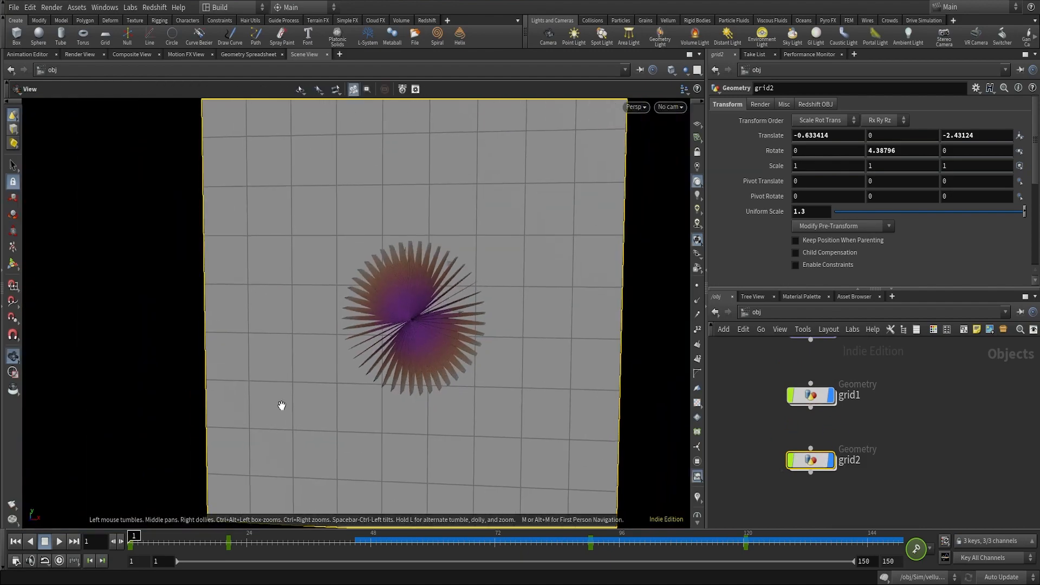
Tilt the duplicated grid about -102.4 degrees around X and place it under the flower at about -0.36, -3.08, 1.13.
{"action": "left_click_drag", "start_coordinate": [282, 406], "coordinate": [422, 399], "text": "alt"}
{"action": "left_click_drag", "start_coordinate": [392, 299], "coordinate": [408, 358]}
{"action": "key", "text": "r"}
{"action": "key", "text": "t"}
{"action": "key", "text": "Escape"}
{"action": "right_click_drag", "start_coordinate": [409, 358], "coordinate": [569, 204]}
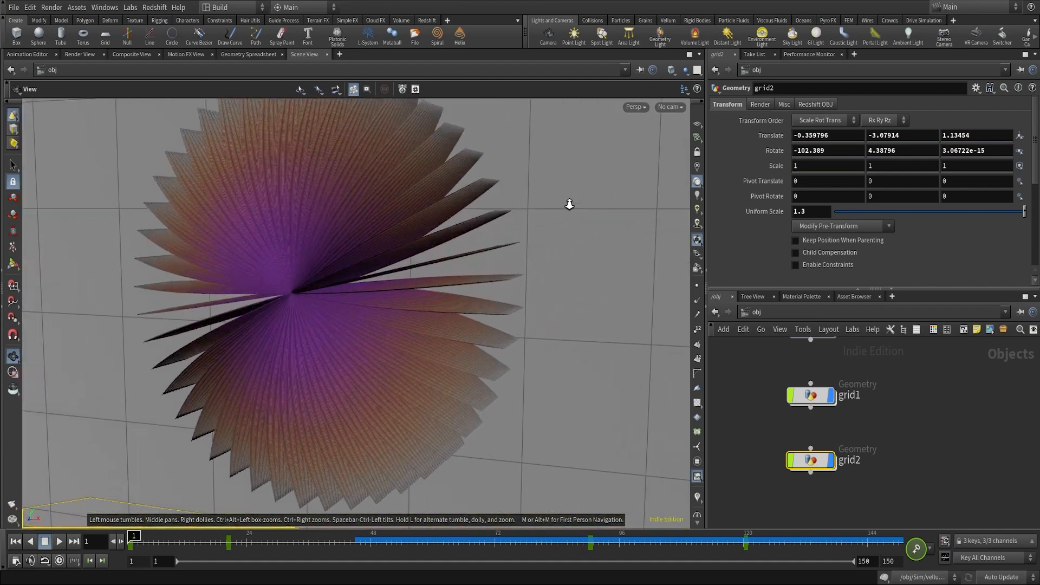
Frame the flower against the backdrop, create a camera from that view and shift it to about 3.21 on X and 8.79 on Z.
{"action": "left_click_drag", "start_coordinate": [459, 297], "coordinate": [441, 327]}
{"action": "middle_click_drag", "start_coordinate": [440, 327], "coordinate": [450, 350]}
{"action": "right_click_drag", "start_coordinate": [450, 350], "coordinate": [445, 365]}
{"action": "mouse_move", "coordinate": [444, 364]}
{"action": "middle_mouse_down"}
{"action": "mouse_move", "coordinate": [441, 379]}
{"action": "mouse_move", "coordinate": [448, 368]}
{"action": "middle_mouse_up"}
{"action": "right_click_drag", "start_coordinate": [449, 368], "coordinate": [449, 371]}
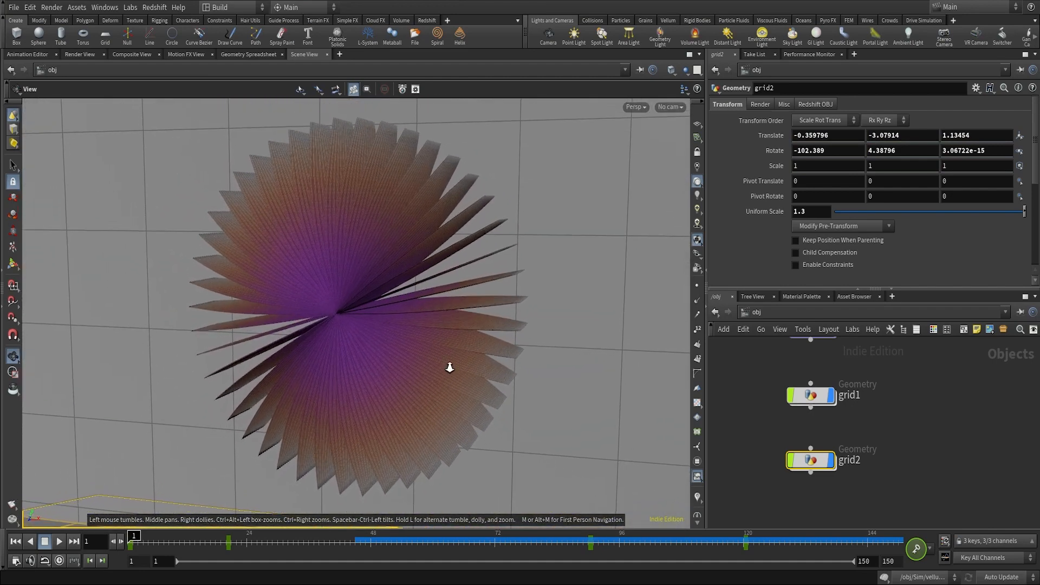
{"action": "key", "text": "t"}
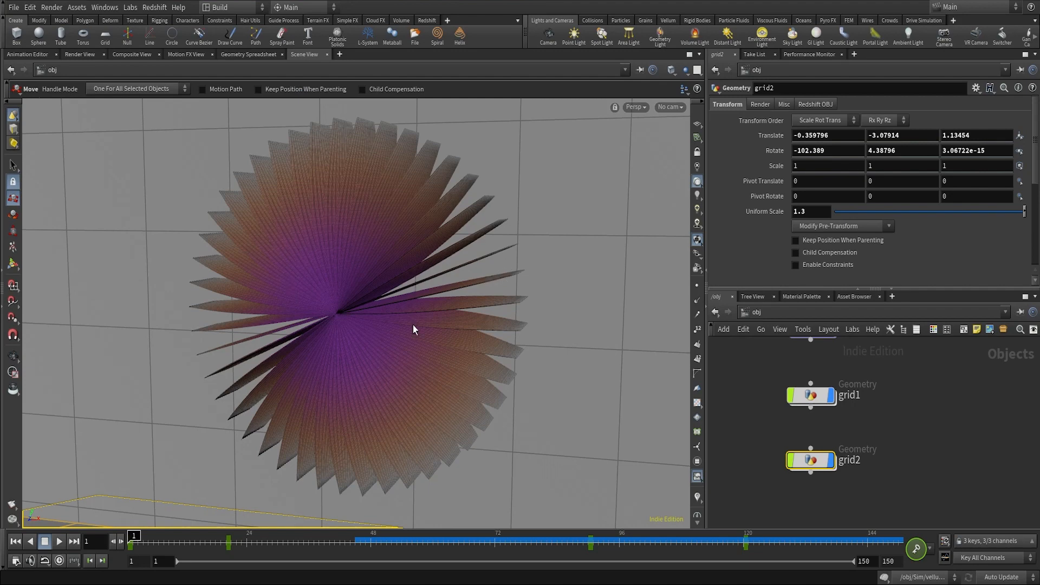
{"action": "left_click", "coordinate": [548, 37], "text": "ctrl"}
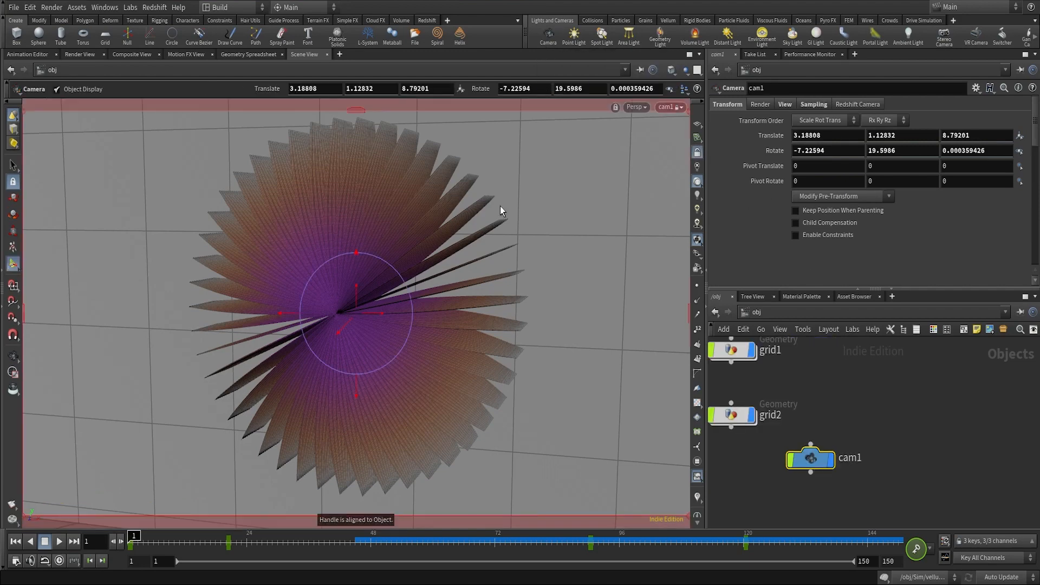
{"action": "left_click_drag", "start_coordinate": [382, 314], "coordinate": [384, 317]}
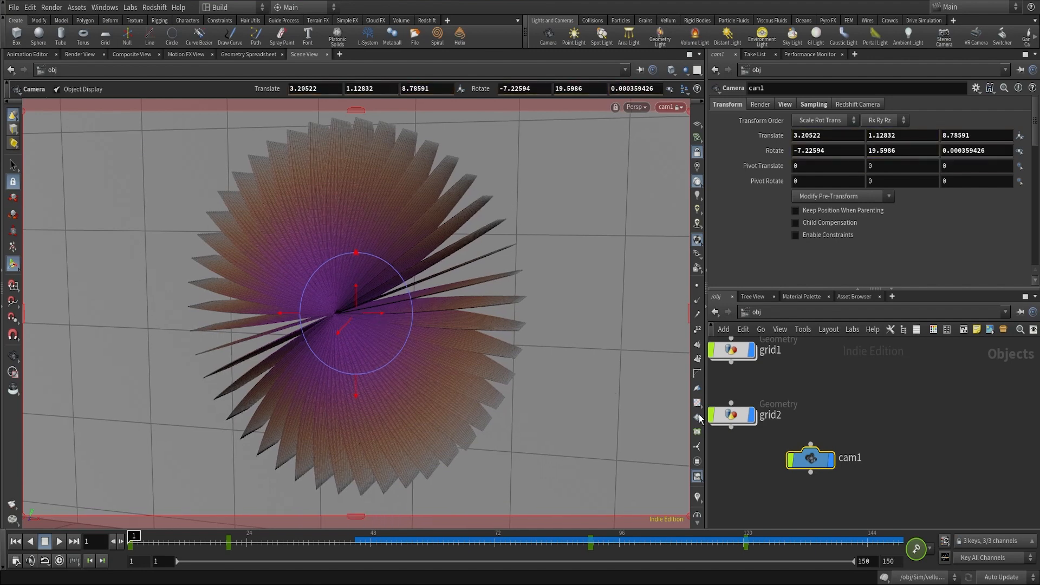
Replace cam1 with a new camera created from the current view and place its node beside grid2.
{"action": "key", "text": "Delete"}
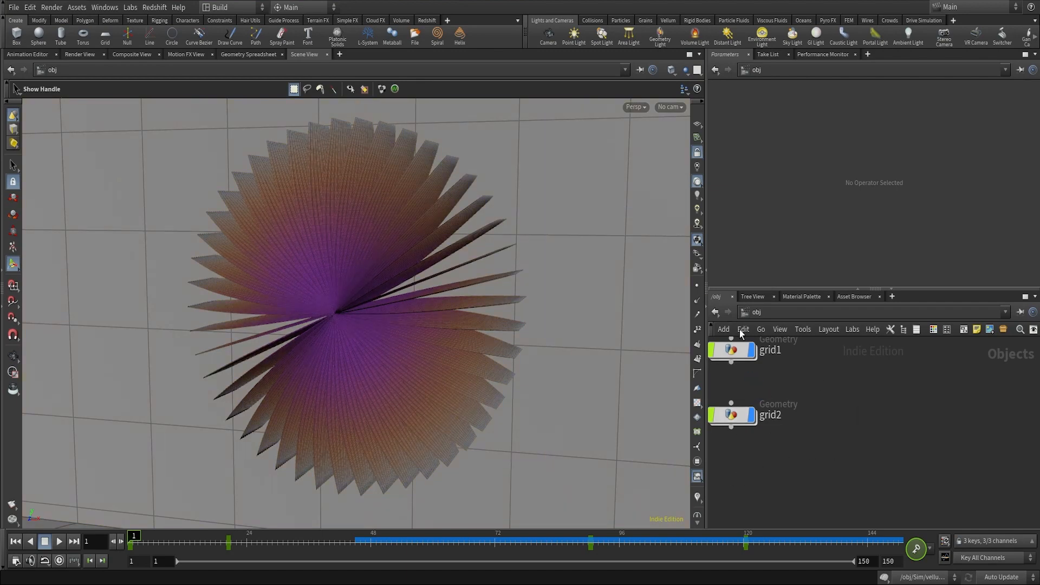
{"action": "left_click", "coordinate": [554, 39], "text": "ctrl"}
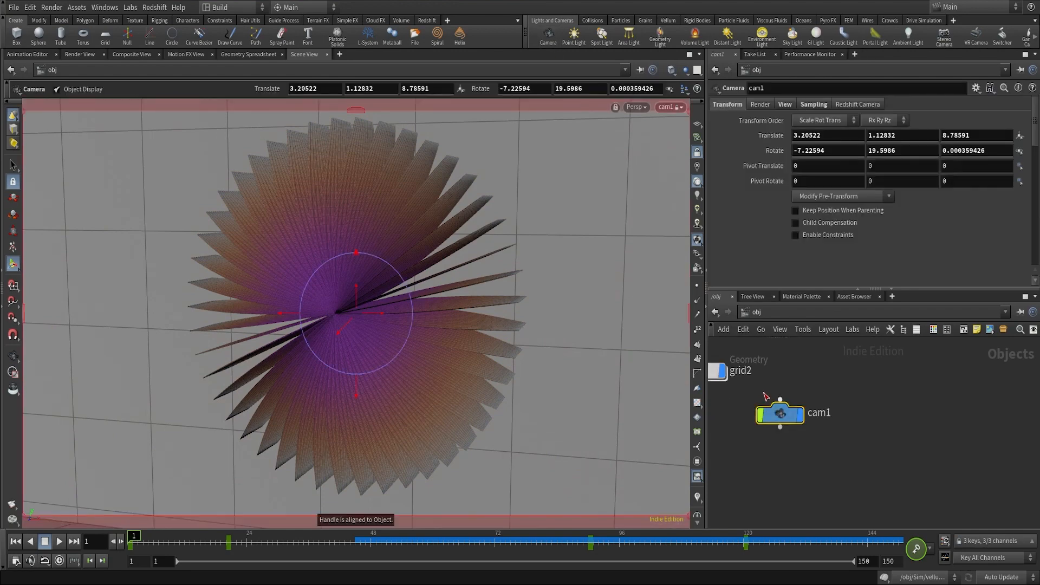
{"action": "scroll", "coordinate": [823, 494], "scroll_direction": "down", "scroll_amount": 2}
{"action": "middle_click_drag", "start_coordinate": [824, 493], "coordinate": [844, 493]}
{"action": "left_click_drag", "start_coordinate": [817, 441], "coordinate": [860, 411]}
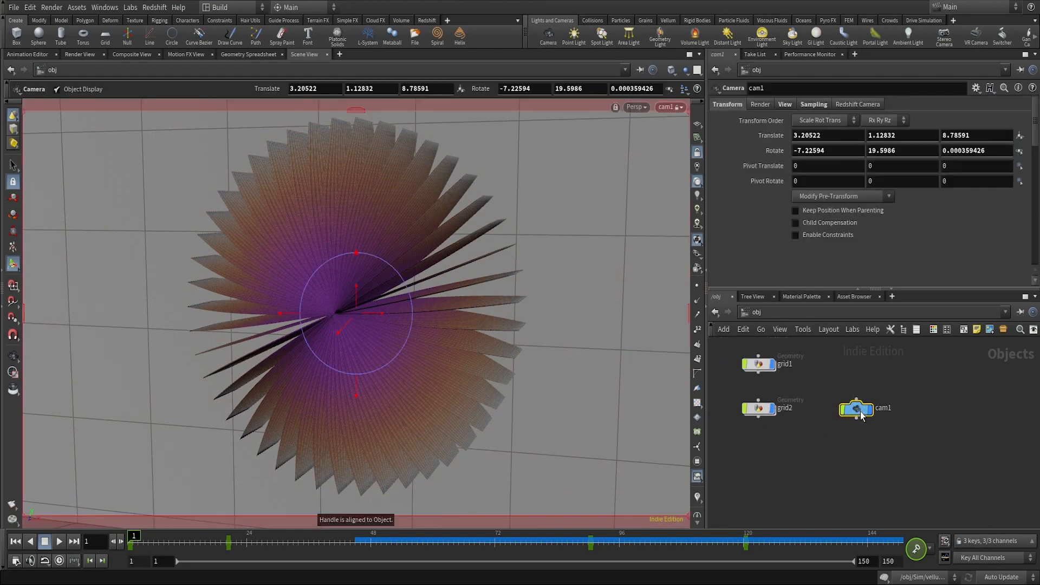
Set the camera's resolution to 1536 by 1920.
{"action": "left_click", "coordinate": [766, 103]}
{"action": "left_click", "coordinate": [783, 105]}
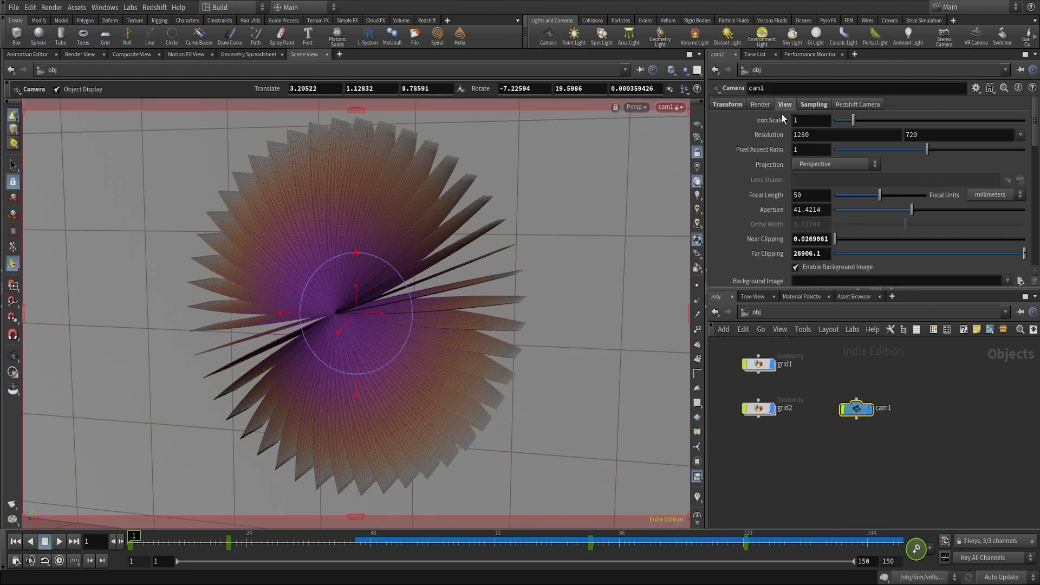
{"action": "left_click", "coordinate": [816, 136]}
{"action": "type", "text": "1536"}
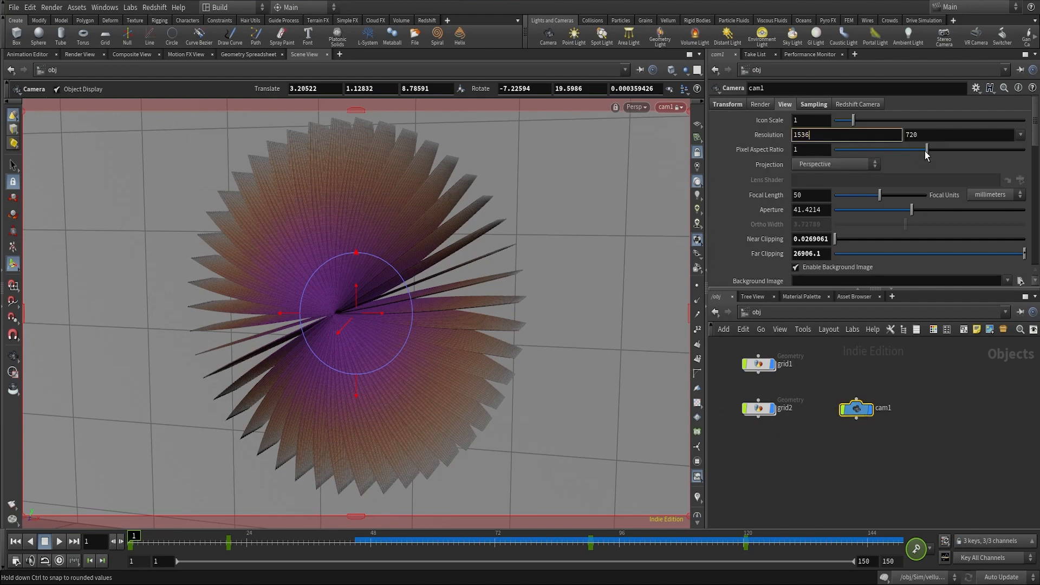
{"action": "key", "text": "Tab"}
{"action": "type", "text": "1"}
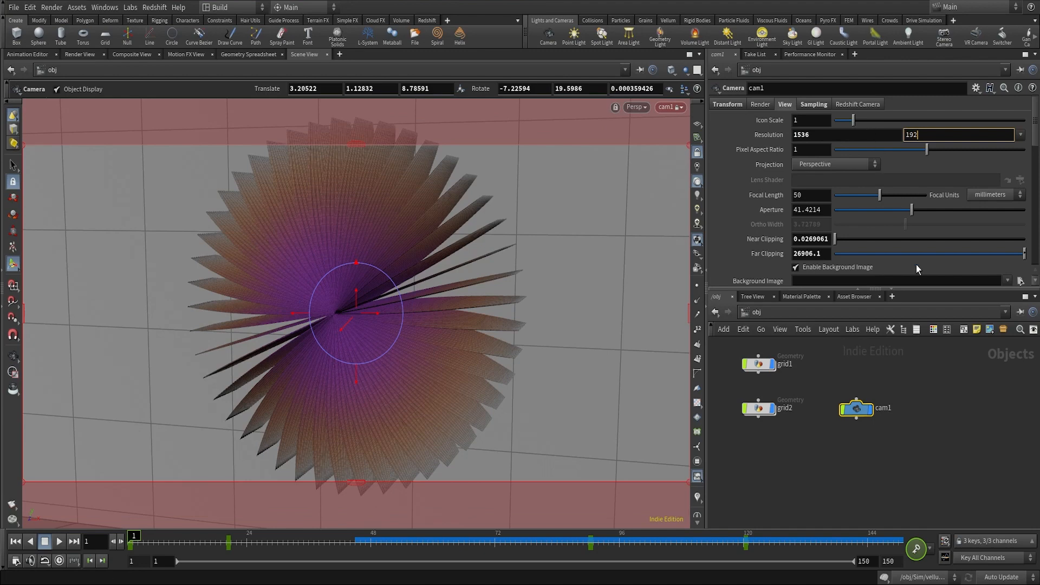
{"action": "key", "text": "Return"}
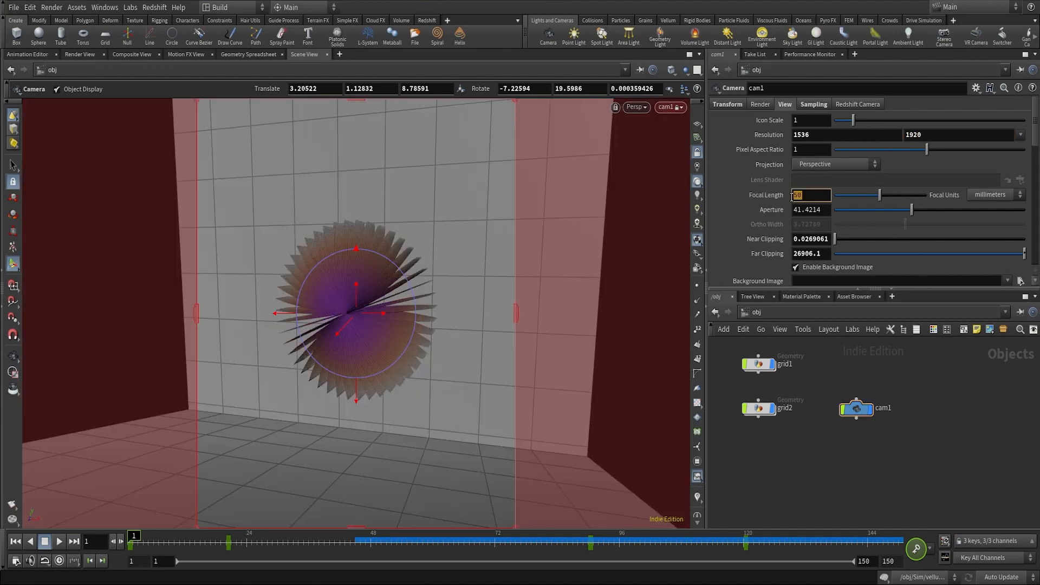
Set the camera's focal length to 85 mm and move it slightly, to about 3.11, 1.09, 8.51.
{"action": "type", "text": "85"}
{"action": "key", "text": "Return"}
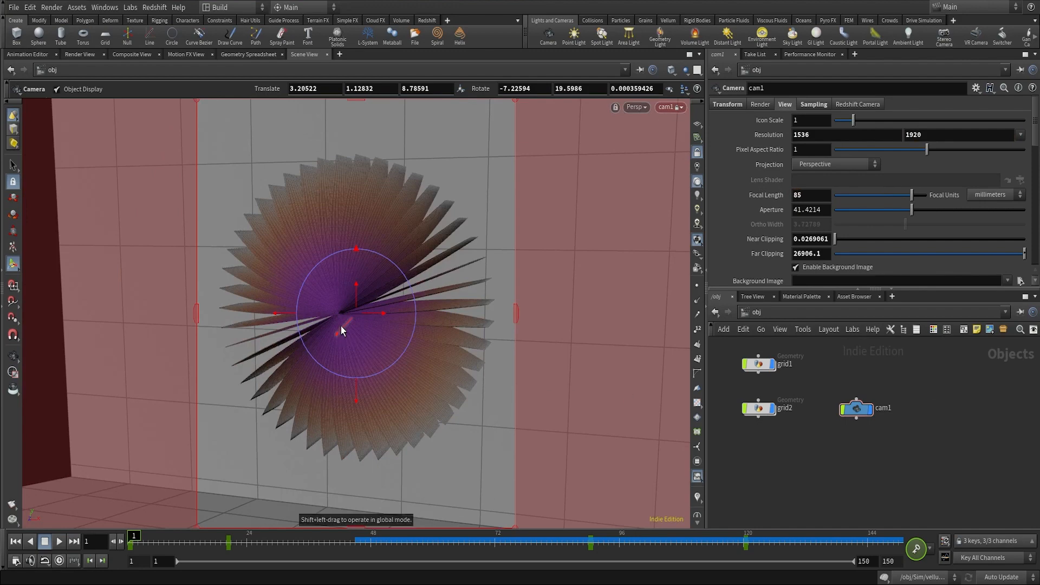
{"action": "mouse_move", "coordinate": [340, 326]}
{"action": "left_mouse_down"}
{"action": "mouse_move", "coordinate": [351, 307]}
{"action": "mouse_move", "coordinate": [358, 320]}
{"action": "left_mouse_up"}
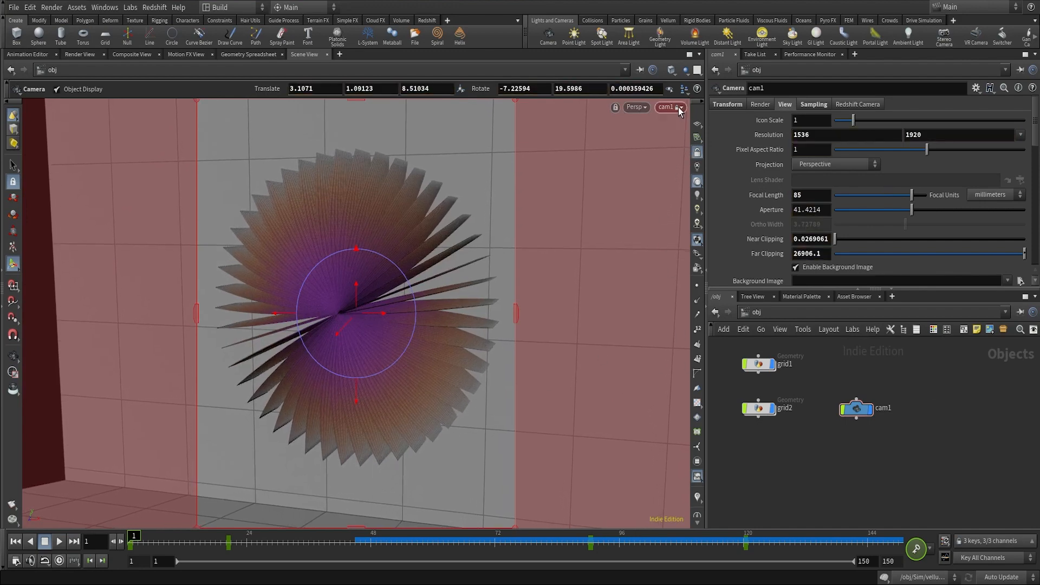
Unlock the view from the camera, lower grid2 to about -0.34, -4.55, 1.46, and look through cam1 again.
{"action": "left_click", "coordinate": [697, 153]}
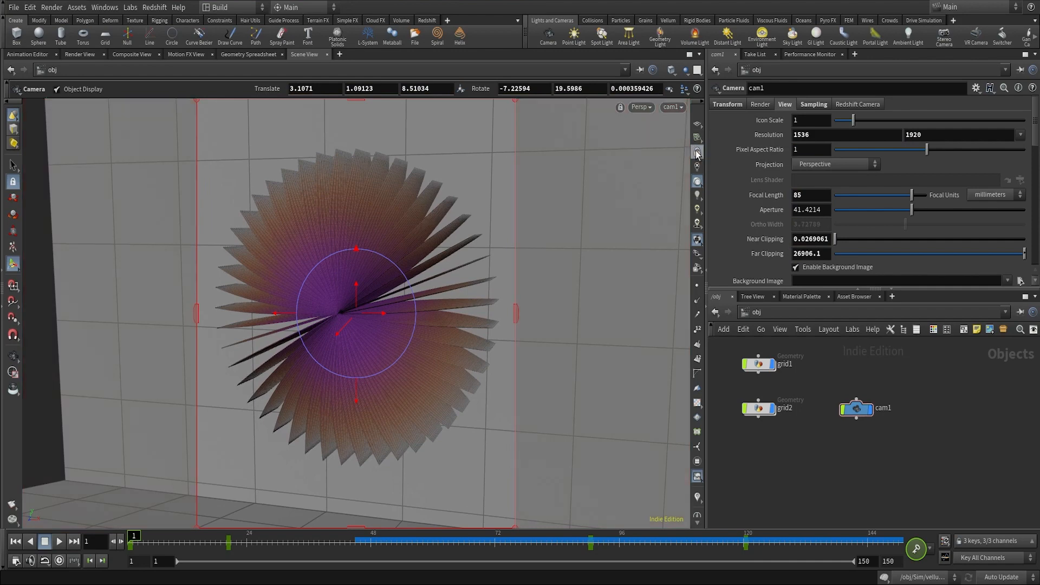
{"action": "left_click_drag", "start_coordinate": [854, 443], "coordinate": [879, 417]}
{"action": "right_click_drag", "start_coordinate": [380, 363], "coordinate": [157, 471], "text": "alt"}
{"action": "left_click_drag", "start_coordinate": [184, 461], "coordinate": [427, 439], "text": "alt"}
{"action": "left_click", "coordinate": [757, 409]}
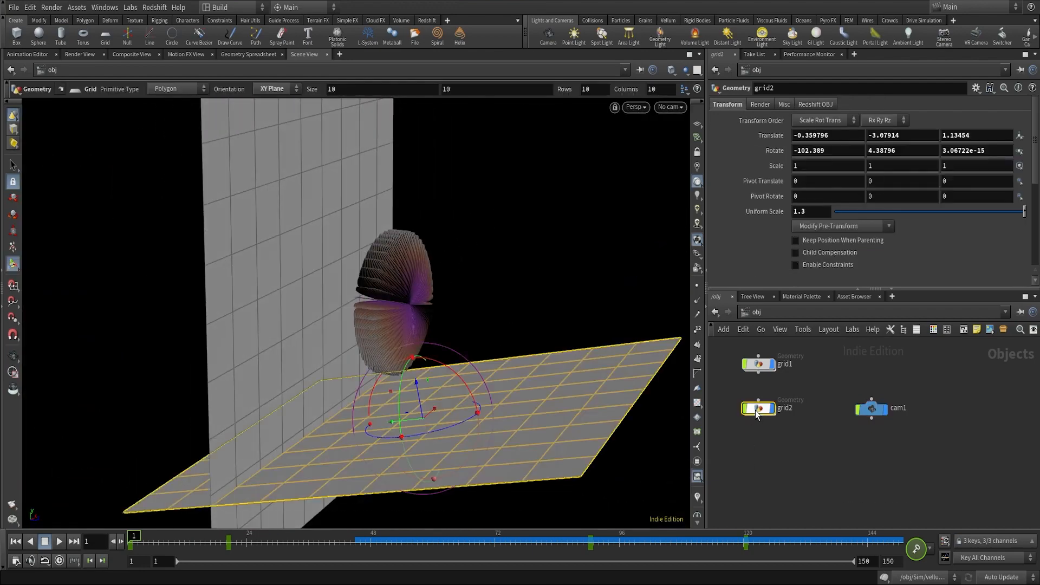
{"action": "left_click_drag", "start_coordinate": [418, 384], "coordinate": [424, 442]}
{"action": "left_click", "coordinate": [669, 106]}
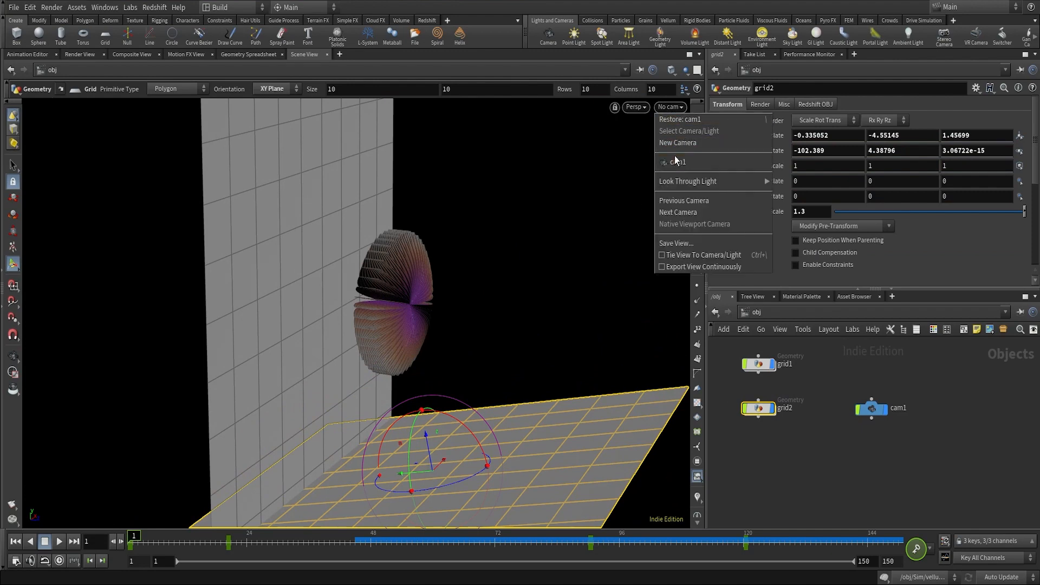
{"action": "left_click", "coordinate": [674, 158]}
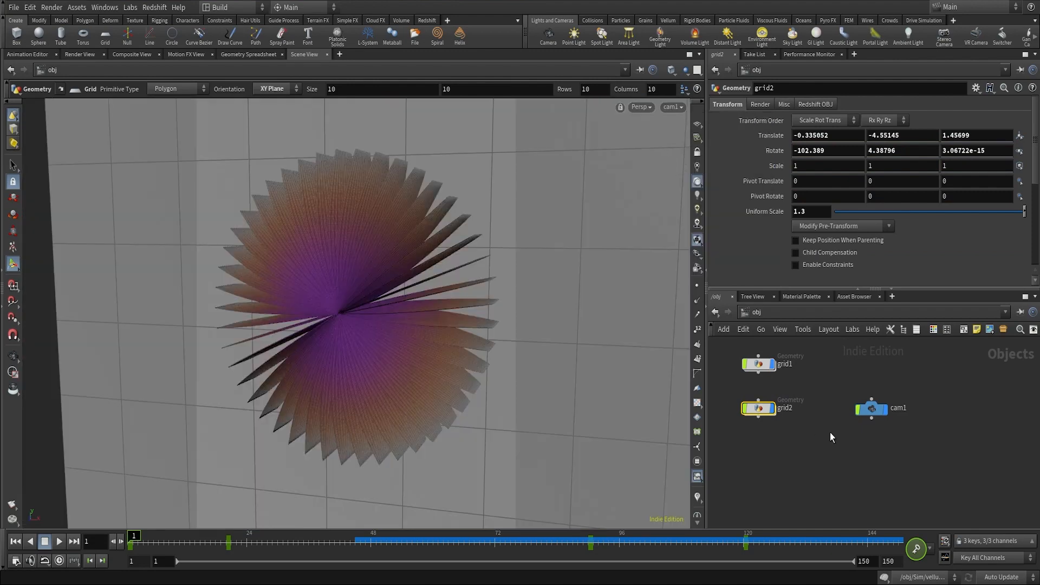
Add an RSLight object below the cam1 node in the network.
{"action": "left_click_drag", "start_coordinate": [879, 412], "coordinate": [883, 369]}
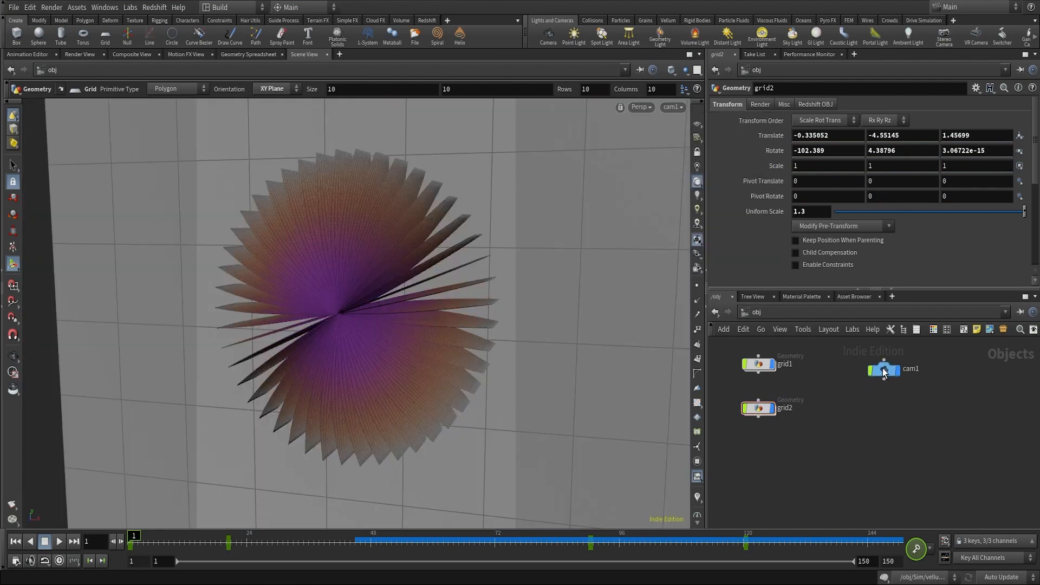
{"action": "key", "text": "Tab"}
{"action": "type", "text": "RS"}
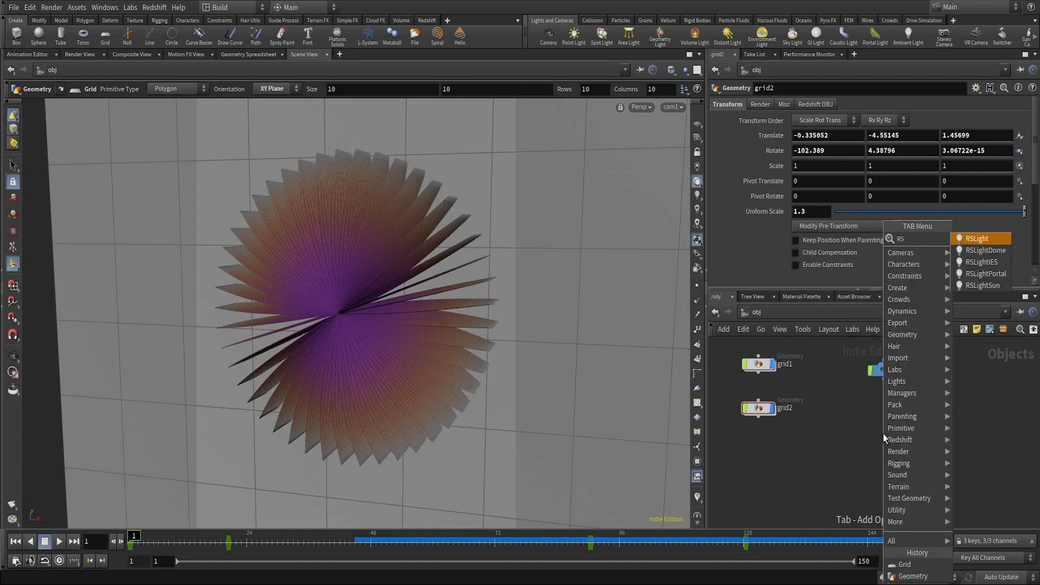
{"action": "type", "text": "LI"}
{"action": "key", "text": "Return"}
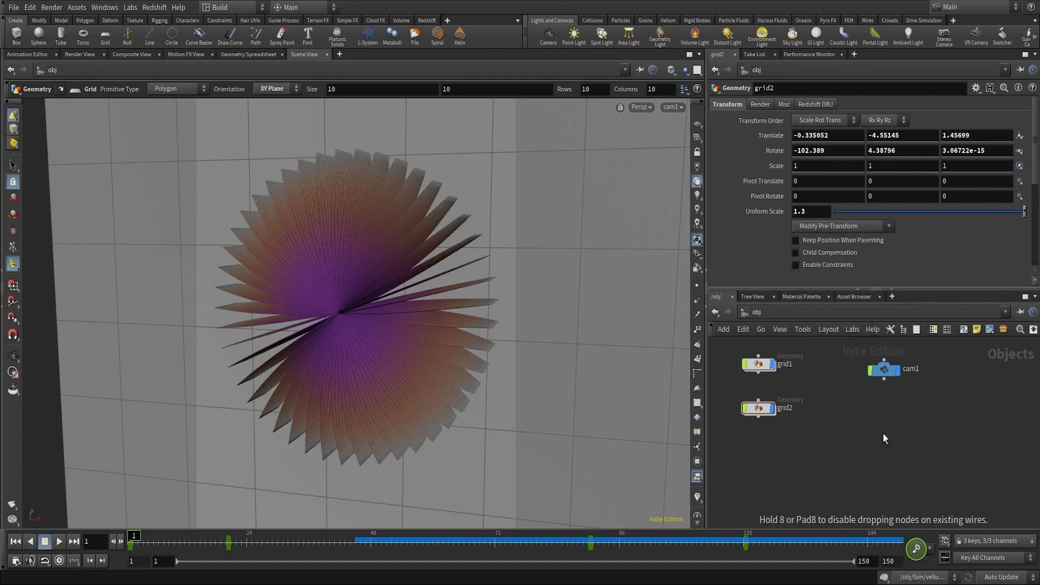
{"action": "left_click", "coordinate": [883, 434]}
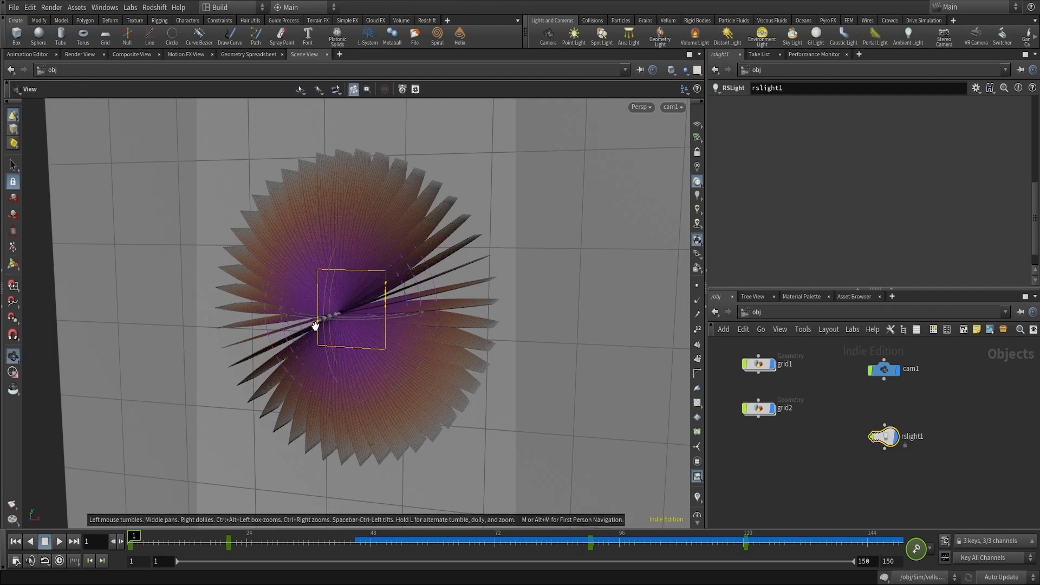
Move the new light forward along its Z axis so it stands in front of the flower.
{"action": "right_click_drag", "start_coordinate": [313, 325], "coordinate": [130, 447], "text": "alt"}
{"action": "left_click_drag", "start_coordinate": [303, 341], "coordinate": [411, 249], "text": "alt"}
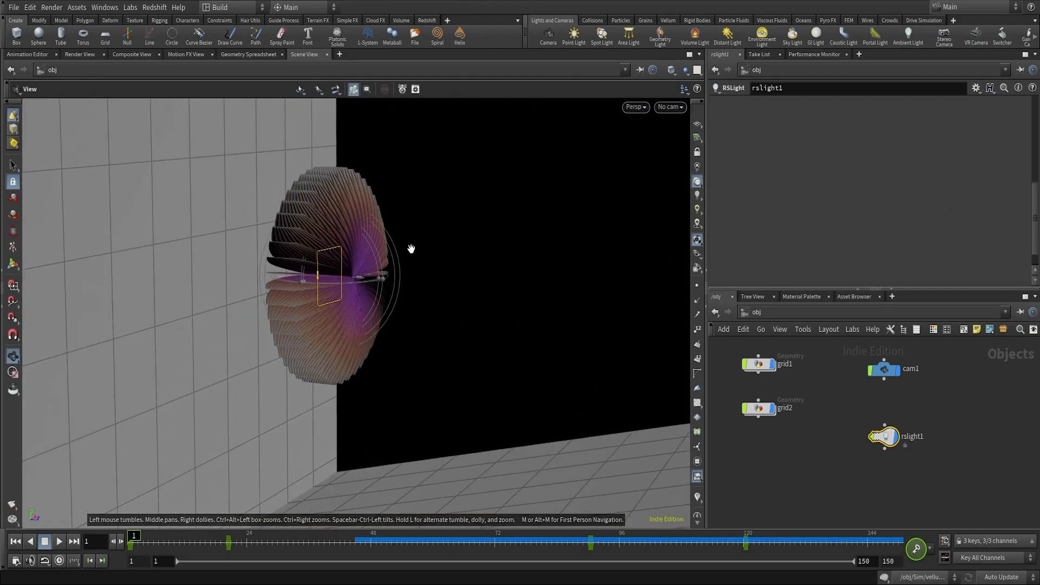
{"action": "key", "text": "Return"}
{"action": "key", "text": "t"}
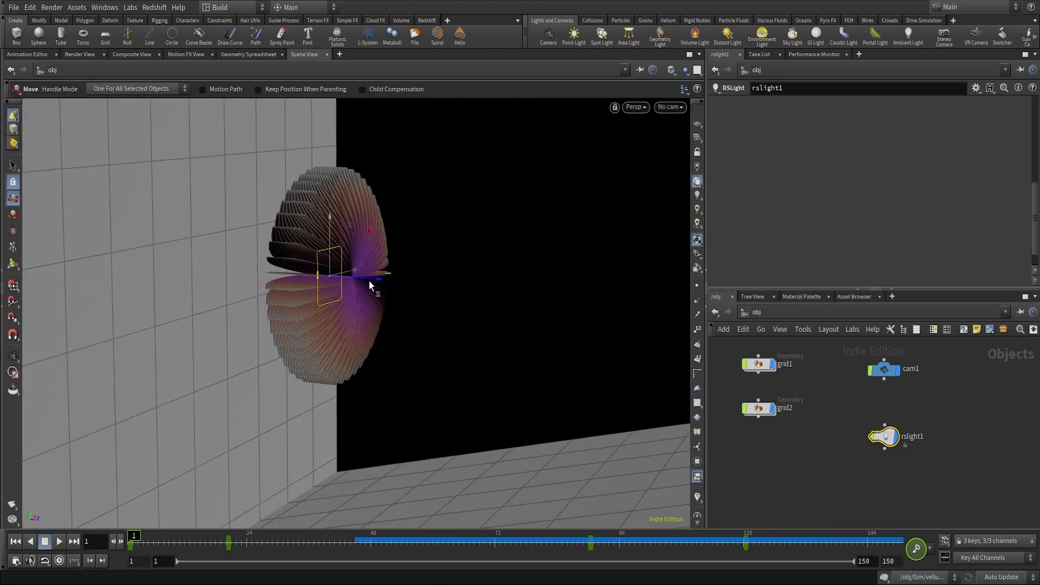
{"action": "left_click_drag", "start_coordinate": [369, 281], "coordinate": [503, 313]}
{"action": "middle_click_drag", "start_coordinate": [505, 313], "coordinate": [459, 371], "text": "alt"}
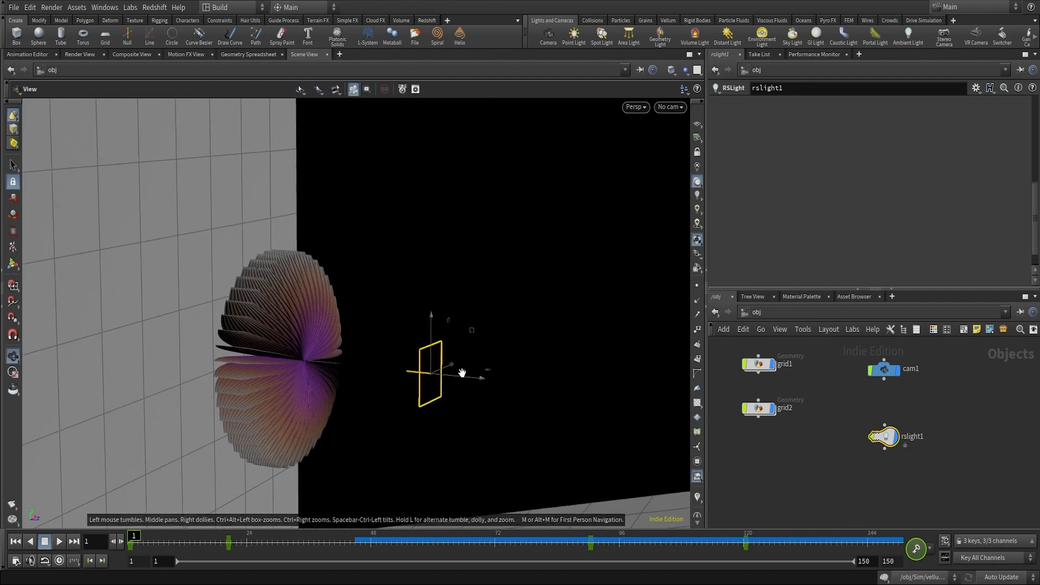
{"action": "right_click_drag", "start_coordinate": [459, 372], "coordinate": [474, 377], "text": "alt"}
{"action": "left_click_drag", "start_coordinate": [477, 381], "coordinate": [493, 382]}
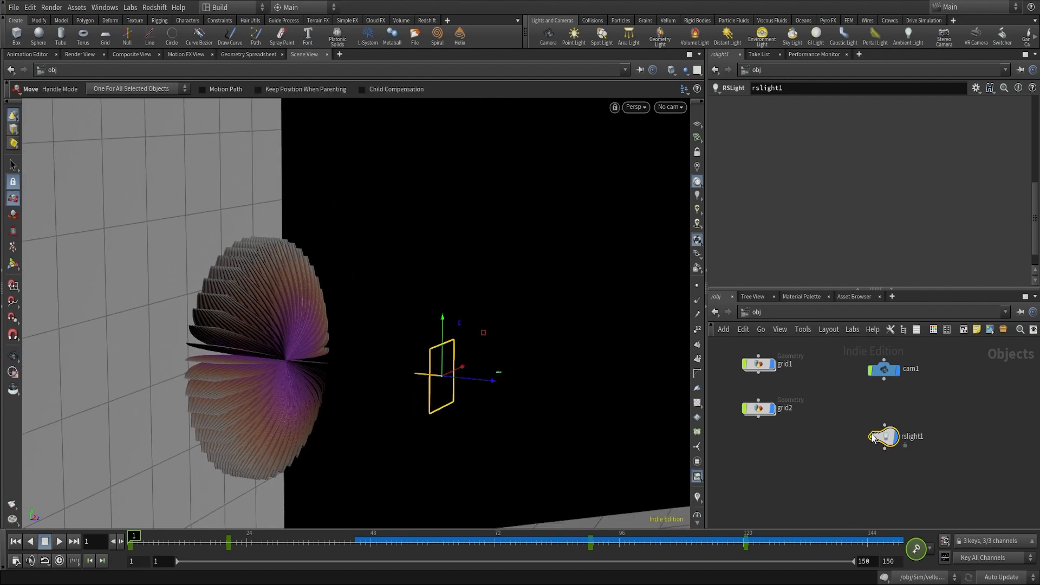
Enlarge the area light to a size of 4.9 on all three axes and move it farther from the flower.
{"action": "scroll", "coordinate": [823, 101], "scroll_direction": "up", "scroll_amount": 10}
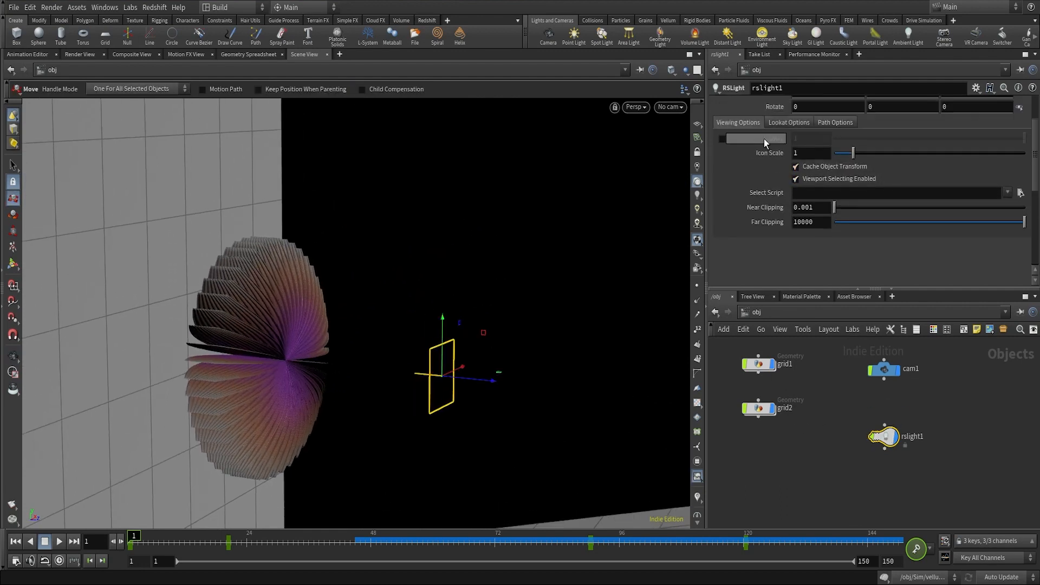
{"action": "scroll", "coordinate": [764, 138], "scroll_direction": "up", "scroll_amount": 5}
{"action": "left_click", "coordinate": [758, 105]}
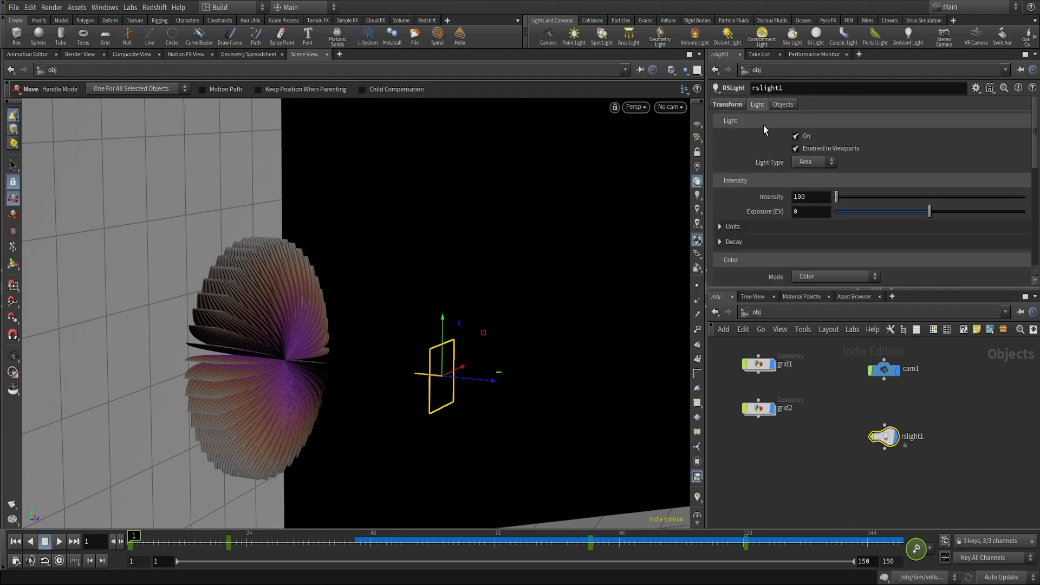
{"action": "scroll", "coordinate": [790, 239], "scroll_direction": "down", "scroll_amount": 5}
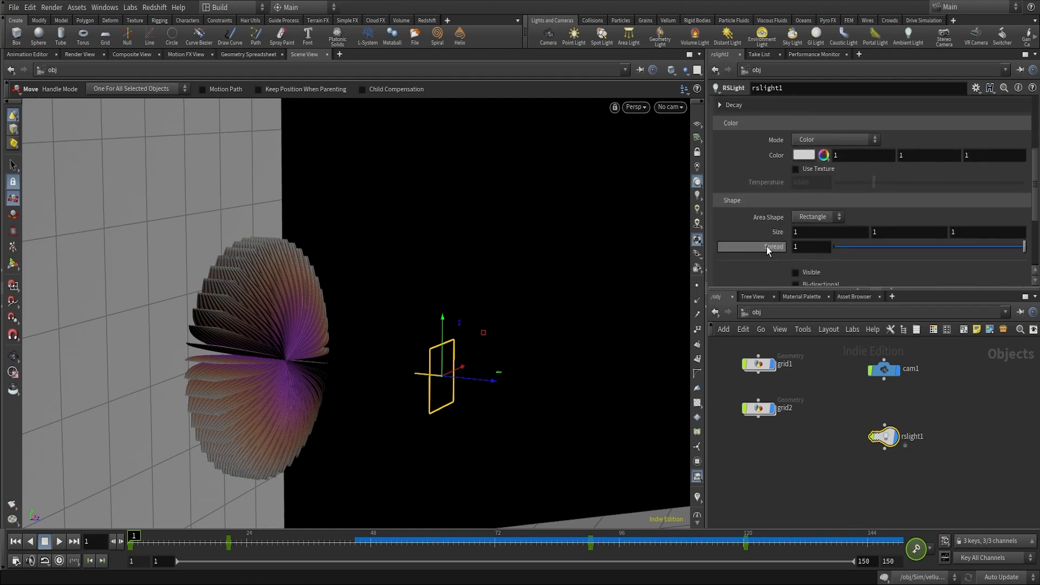
{"action": "middle_click_drag", "start_coordinate": [762, 233], "coordinate": [934, 245]}
{"action": "left_click_drag", "start_coordinate": [473, 381], "coordinate": [522, 387]}
{"action": "mouse_move", "coordinate": [773, 233]}
{"action": "middle_mouse_down"}
{"action": "mouse_move", "coordinate": [764, 234]}
{"action": "mouse_move", "coordinate": [782, 234]}
{"action": "middle_mouse_up"}
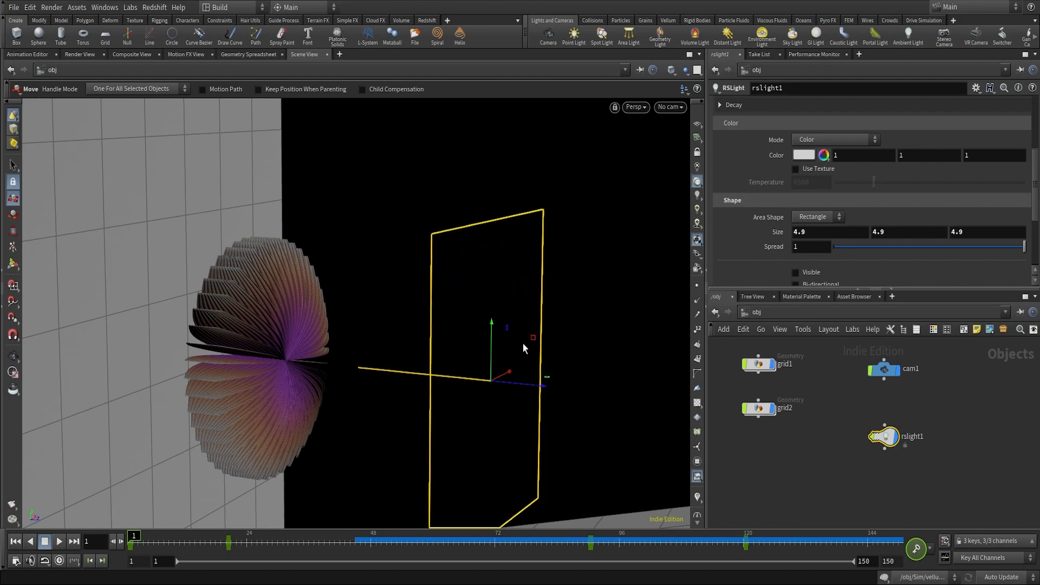
Try tilting the area light downward and undo that rotation.
{"action": "key", "text": "r"}
{"action": "left_click_drag", "start_coordinate": [523, 333], "coordinate": [483, 317]}
{"action": "key", "text": "t"}
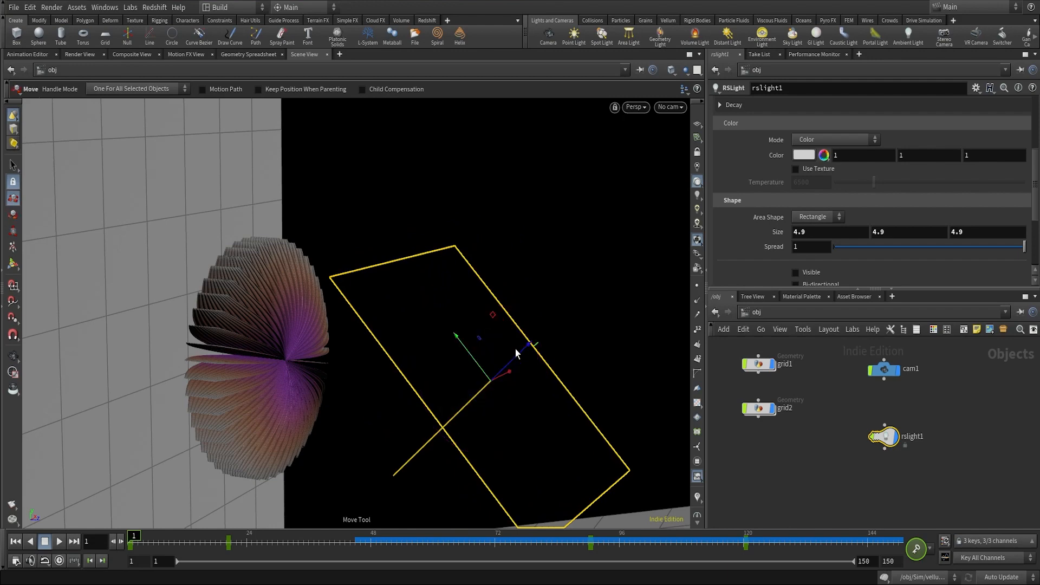
{"action": "key", "text": "ctrl+z"}
{"action": "key", "text": "ctrl+z"}
{"action": "key", "text": "ctrl+z"}
{"action": "key", "text": "ctrl+z"}
{"action": "key", "text": "ctrl+z"}
{"action": "key", "text": "Escape"}
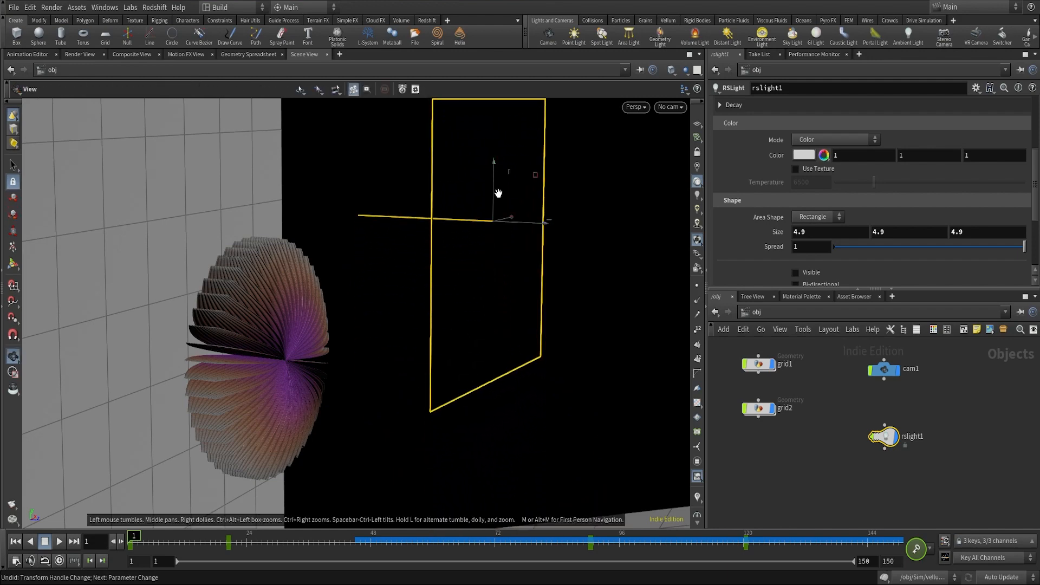
Raise the area light above the flower and tilt it down so it aims at the flower.
{"action": "mouse_move", "coordinate": [498, 193]}
{"action": "left_mouse_down"}
{"action": "mouse_move", "coordinate": [516, 239]}
{"action": "mouse_move", "coordinate": [521, 229]}
{"action": "mouse_move", "coordinate": [495, 212]}
{"action": "left_mouse_up"}
{"action": "key", "text": "r"}
{"action": "key", "text": "Escape"}
{"action": "mouse_move", "coordinate": [506, 279]}
{"action": "left_mouse_down"}
{"action": "mouse_move", "coordinate": [424, 325]}
{"action": "mouse_move", "coordinate": [539, 302]}
{"action": "mouse_move", "coordinate": [537, 287]}
{"action": "mouse_move", "coordinate": [520, 293]}
{"action": "left_mouse_up"}
{"action": "key", "text": "r"}
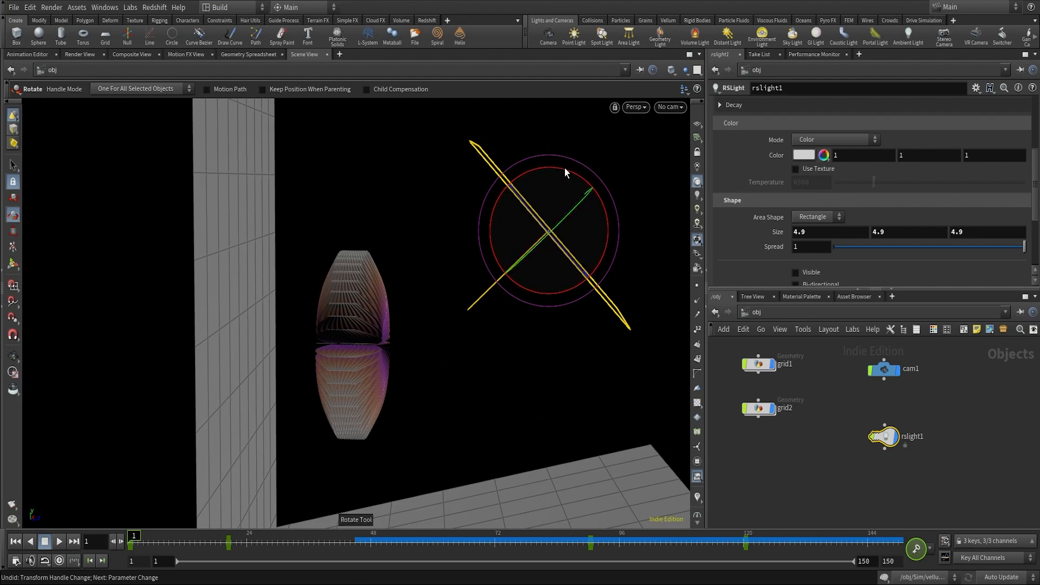
{"action": "left_click_drag", "start_coordinate": [563, 166], "coordinate": [568, 177]}
{"action": "key", "text": "t"}
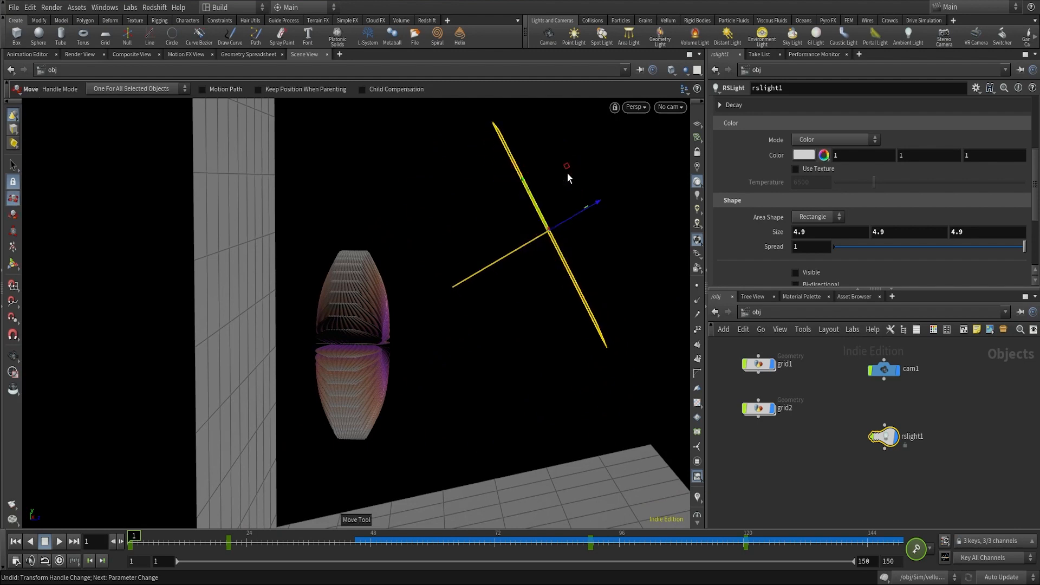
Move the tilted area light higher and farther back from the flower, checking its placement around the scene.
{"action": "left_click_drag", "start_coordinate": [589, 240], "coordinate": [523, 229], "text": "alt"}
{"action": "left_click_drag", "start_coordinate": [517, 193], "coordinate": [503, 155]}
{"action": "left_click_drag", "start_coordinate": [560, 182], "coordinate": [586, 168]}
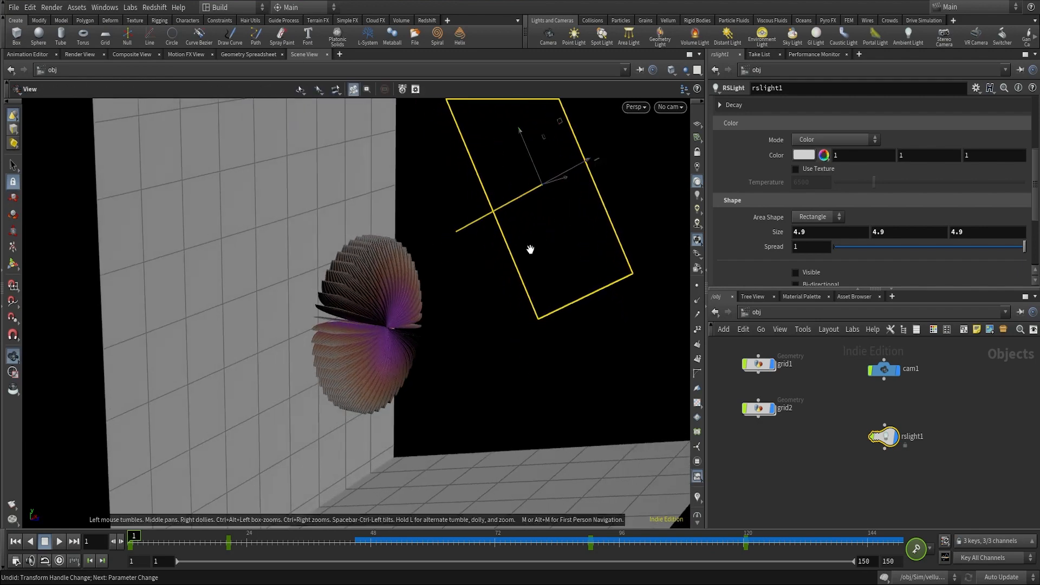
{"action": "left_click_drag", "start_coordinate": [529, 250], "coordinate": [433, 252], "text": "alt"}
{"action": "right_click_drag", "start_coordinate": [563, 263], "coordinate": [416, 336], "text": "alt"}
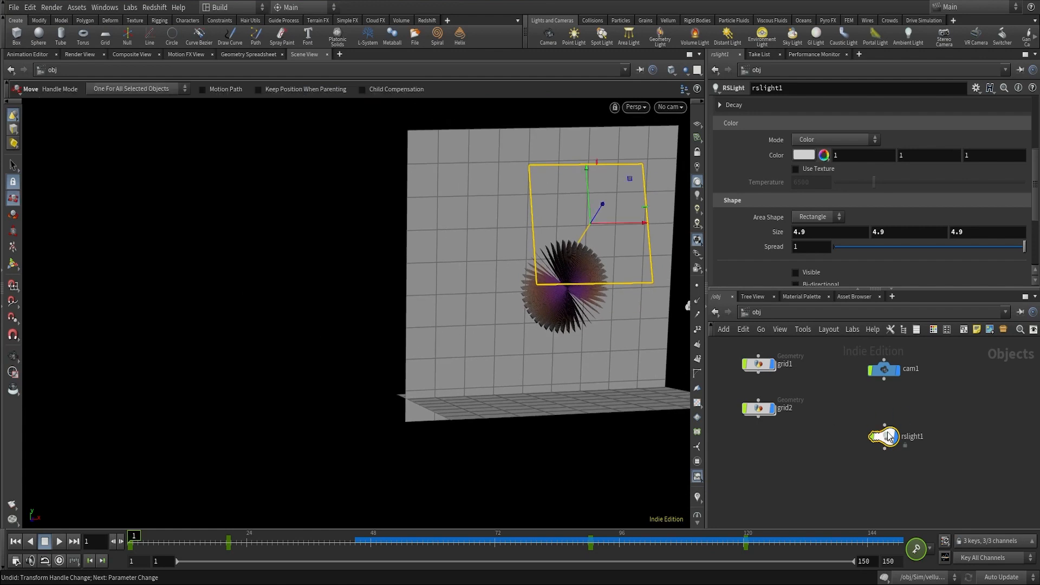
Duplicate rslight1 directly below it in the network and rotate the copy upright to face the backdrop.
{"action": "left_click_drag", "start_coordinate": [888, 437], "coordinate": [889, 492], "text": "alt"}
{"action": "left_click_drag", "start_coordinate": [603, 204], "coordinate": [554, 262], "text": "alt"}
{"action": "key", "text": "r"}
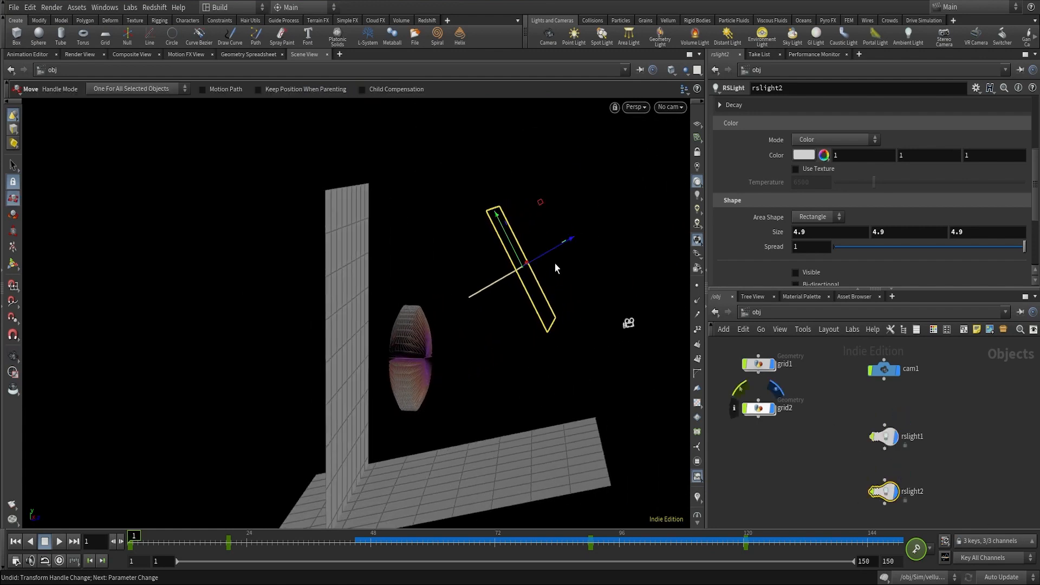
{"action": "left_click_drag", "start_coordinate": [558, 222], "coordinate": [538, 343]}
Move rslight2 into the gap between the backdrop and the flower, lower it and rotate it toward the flower's back.
{"action": "key", "text": "t"}
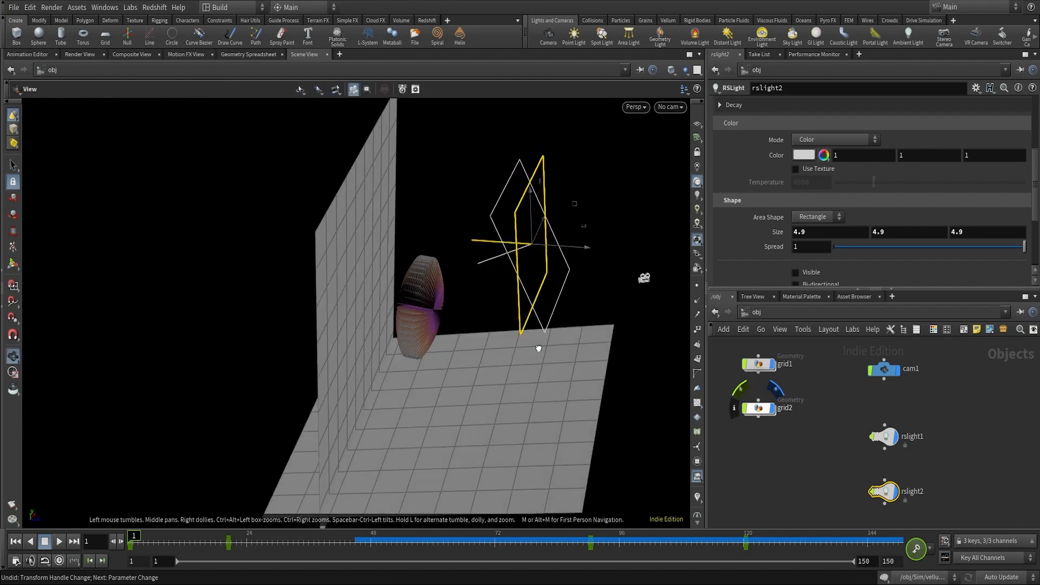
{"action": "left_click_drag", "start_coordinate": [585, 248], "coordinate": [440, 246]}
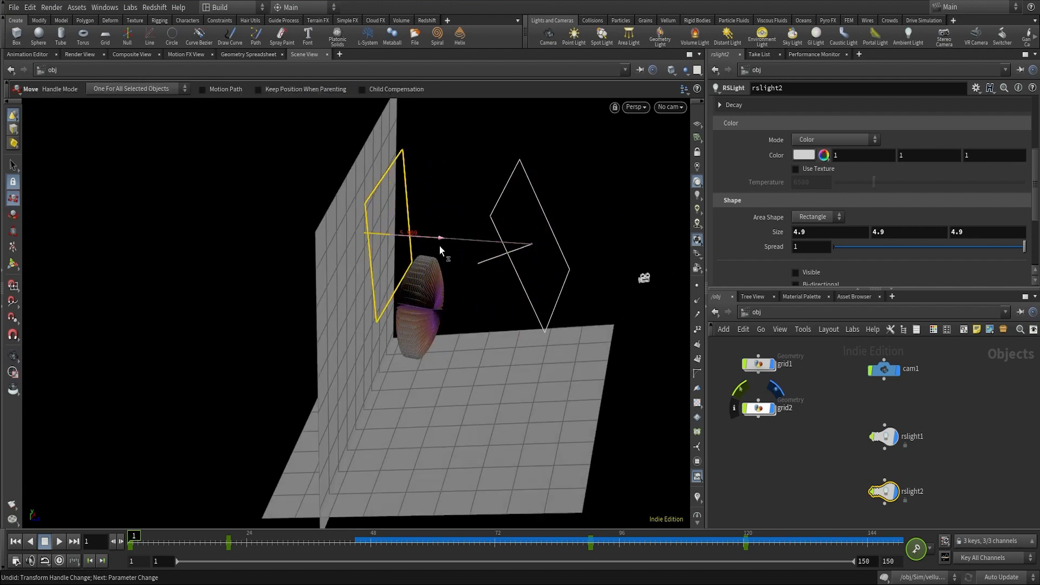
{"action": "left_click_drag", "start_coordinate": [385, 218], "coordinate": [185, 308]}
{"action": "key", "text": "r"}
{"action": "key", "text": "Escape"}
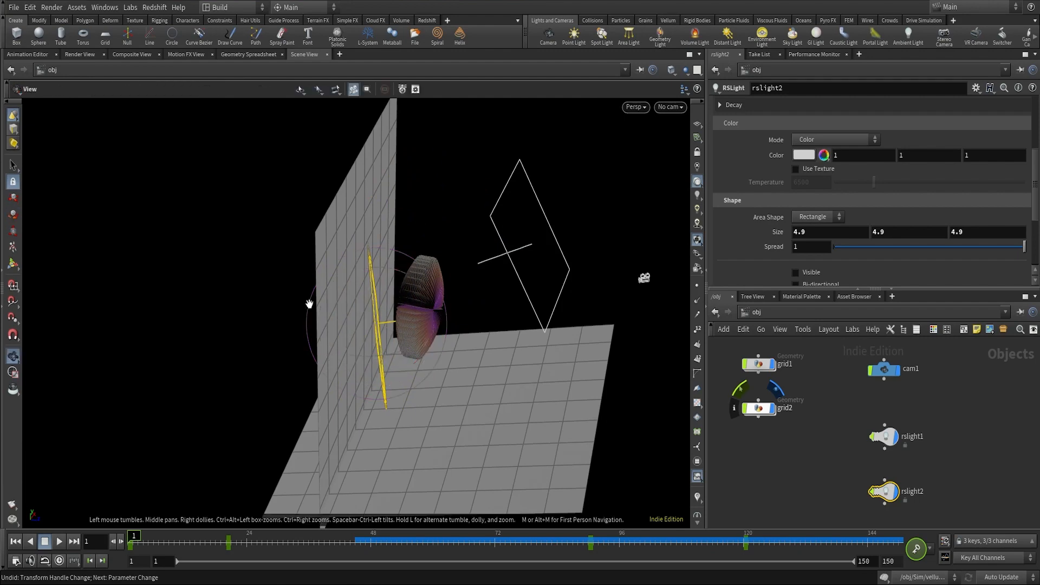
Slide rslight2 sideways behind the flower and pull it back toward the backdrop grid.
{"action": "left_click_drag", "start_coordinate": [309, 304], "coordinate": [446, 255]}
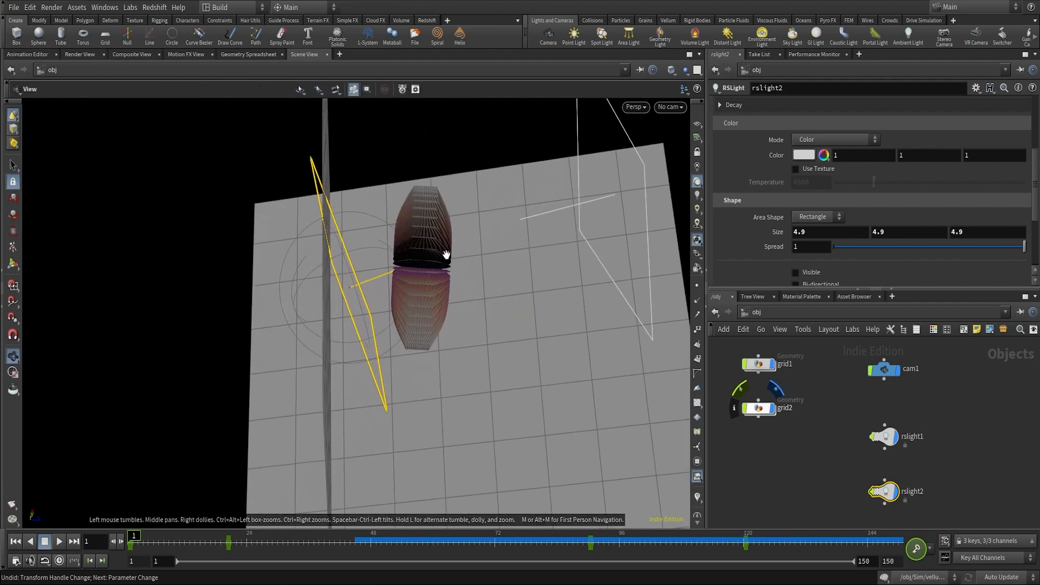
{"action": "key", "text": "r"}
{"action": "key", "text": "t"}
{"action": "left_click_drag", "start_coordinate": [366, 336], "coordinate": [375, 366]}
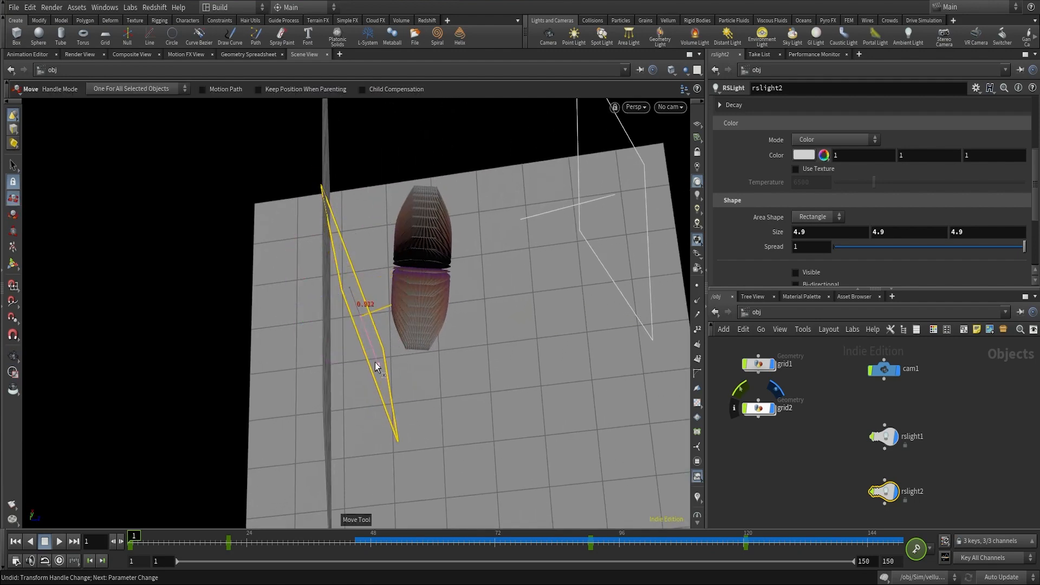
{"action": "left_click_drag", "start_coordinate": [344, 331], "coordinate": [324, 340]}
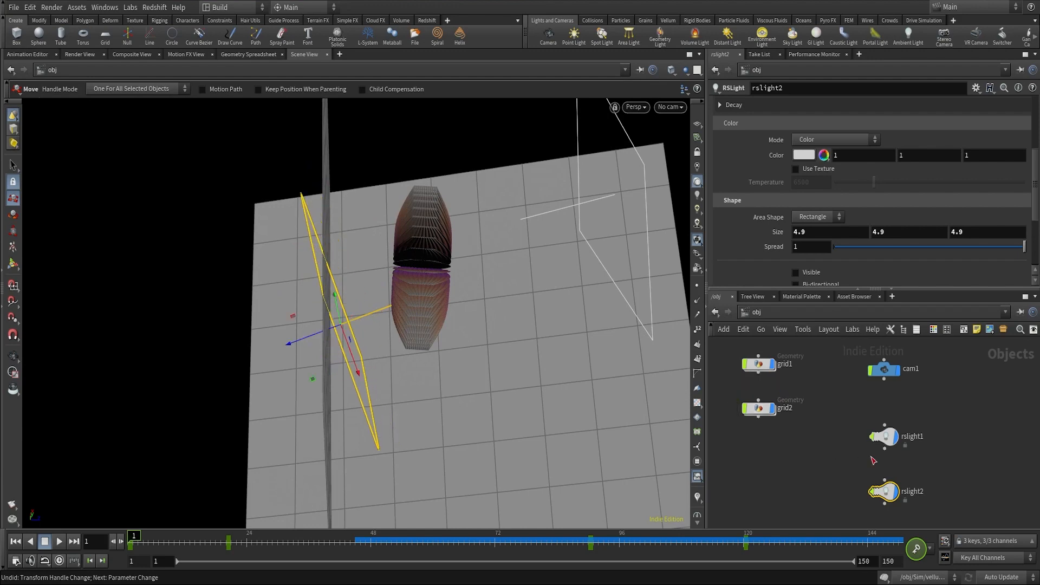
Check rslight2's placement against the backdrop and nudge the light slightly farther from the flower.
{"action": "scroll", "coordinate": [818, 424], "scroll_direction": "up", "scroll_amount": 4}
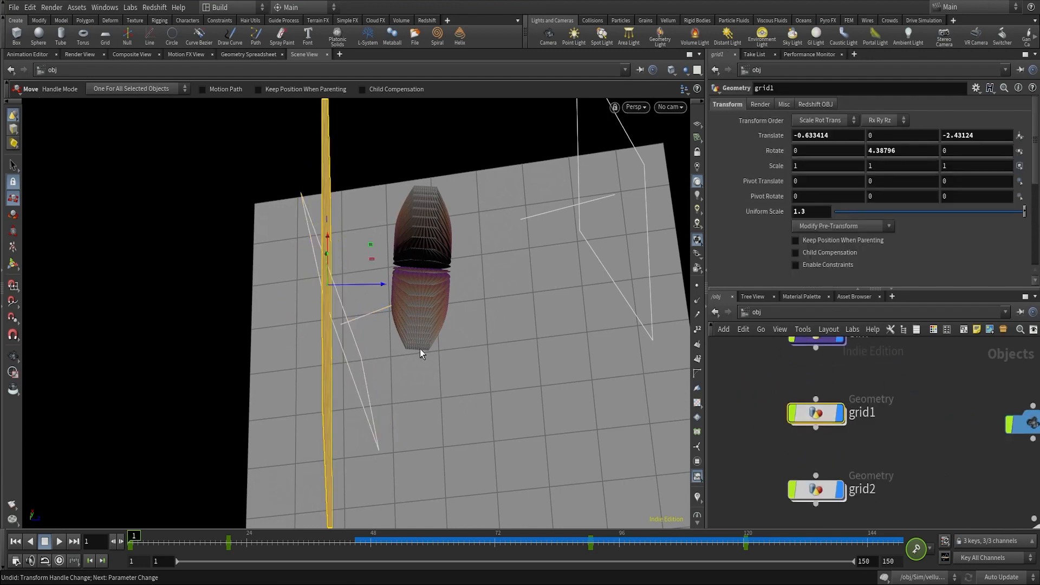
{"action": "left_click_drag", "start_coordinate": [420, 349], "coordinate": [332, 232], "text": "alt"}
{"action": "scroll", "coordinate": [931, 489], "scroll_direction": "down", "scroll_amount": 2}
{"action": "middle_click_drag", "start_coordinate": [931, 490], "coordinate": [830, 377]}
{"action": "left_click", "coordinate": [904, 486]}
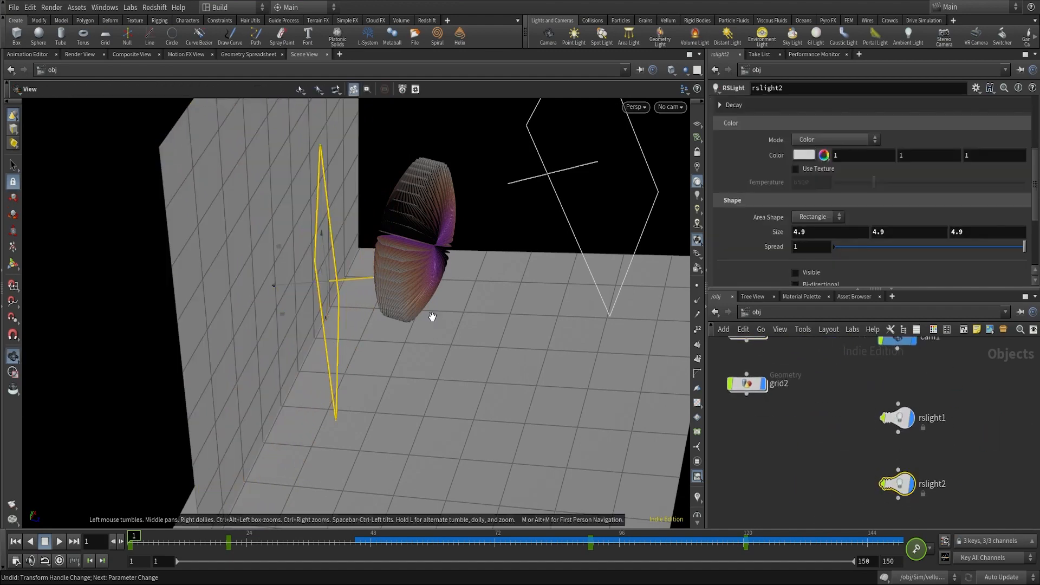
{"action": "left_click_drag", "start_coordinate": [430, 315], "coordinate": [414, 349], "text": "alt"}
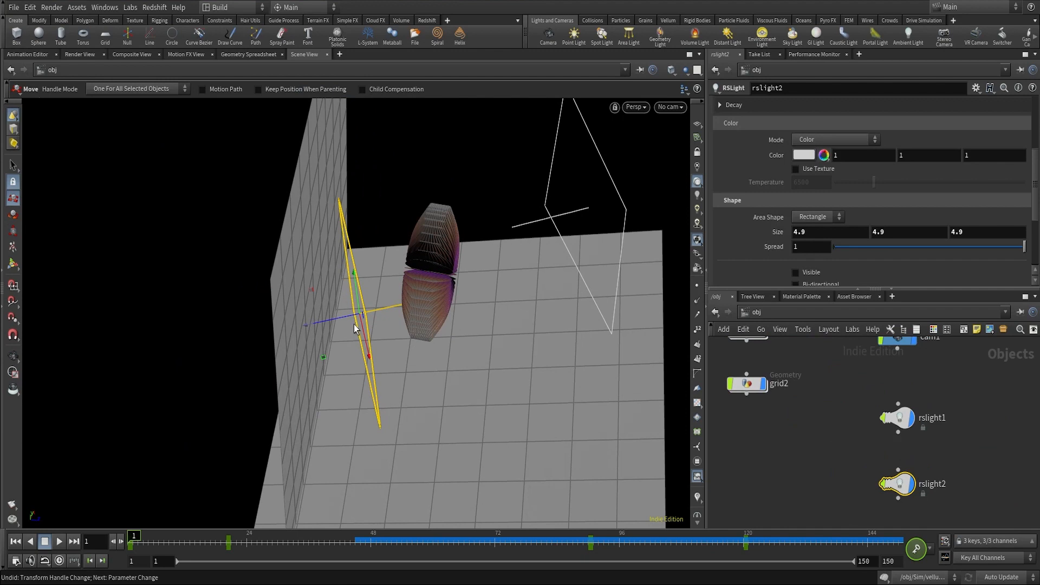
{"action": "left_click_drag", "start_coordinate": [353, 324], "coordinate": [329, 319]}
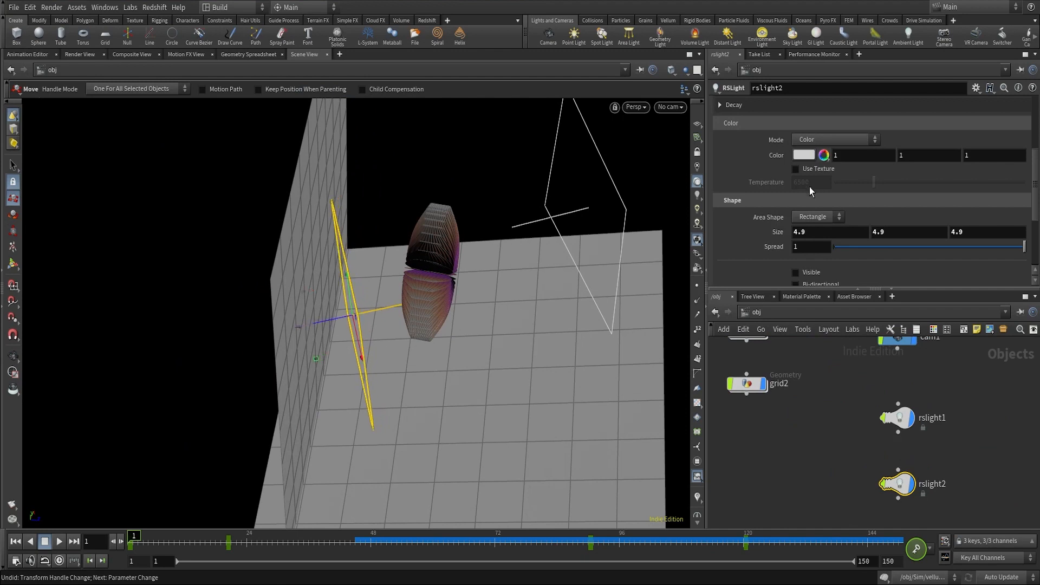
Set rslight2's area size to 4.3 in all three dimensions and enable Normalize Intensity.
{"action": "scroll", "coordinate": [809, 187], "scroll_direction": "down", "scroll_amount": 1}
{"action": "middle_click_drag", "start_coordinate": [774, 218], "coordinate": [737, 214]}
{"action": "scroll", "coordinate": [820, 252], "scroll_direction": "down", "scroll_amount": 1}
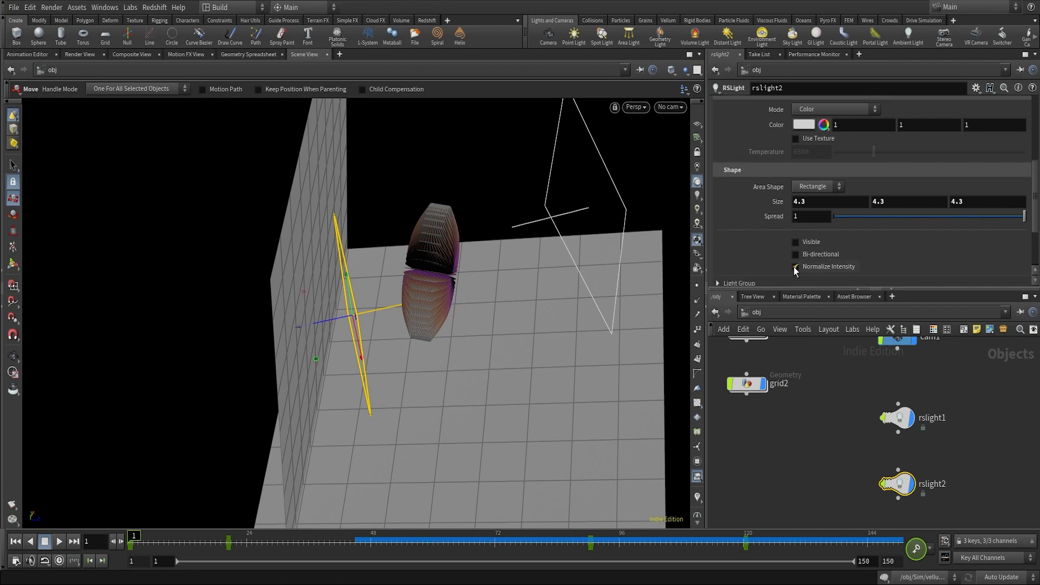
{"action": "left_click", "coordinate": [794, 267]}
Enable Normalize Intensity on rslight1 and reduce its spread to 0.735.
{"action": "left_click", "coordinate": [897, 418]}
{"action": "scroll", "coordinate": [815, 231], "scroll_direction": "down", "scroll_amount": 1}
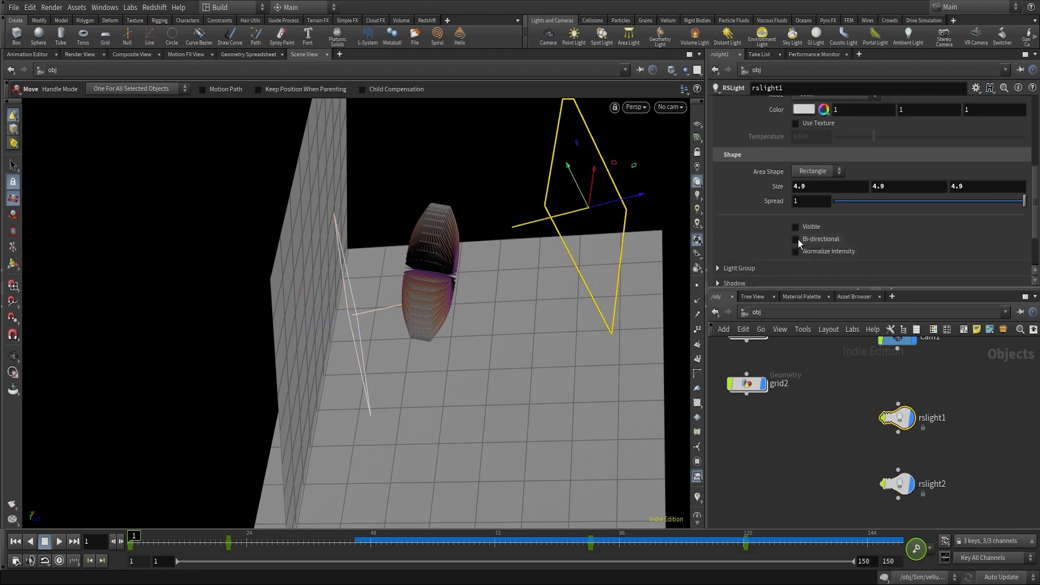
{"action": "left_click", "coordinate": [795, 251]}
{"action": "left_click_drag", "start_coordinate": [599, 248], "coordinate": [610, 212], "text": "alt"}
{"action": "left_click_drag", "start_coordinate": [931, 201], "coordinate": [974, 203]}
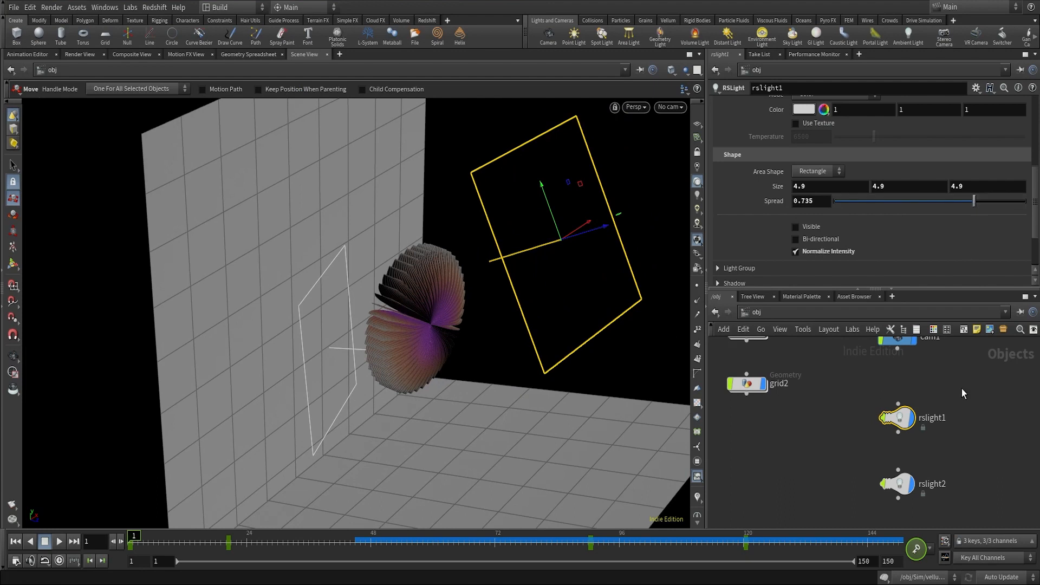
Reduce rslight2's spread to 0.464, deselect the light and view the scene through cam1.
{"action": "scroll", "coordinate": [953, 387], "scroll_direction": "down", "scroll_amount": 3}
{"action": "scroll", "coordinate": [946, 386], "scroll_direction": "up", "scroll_amount": 2}
{"action": "left_click", "coordinate": [902, 434]}
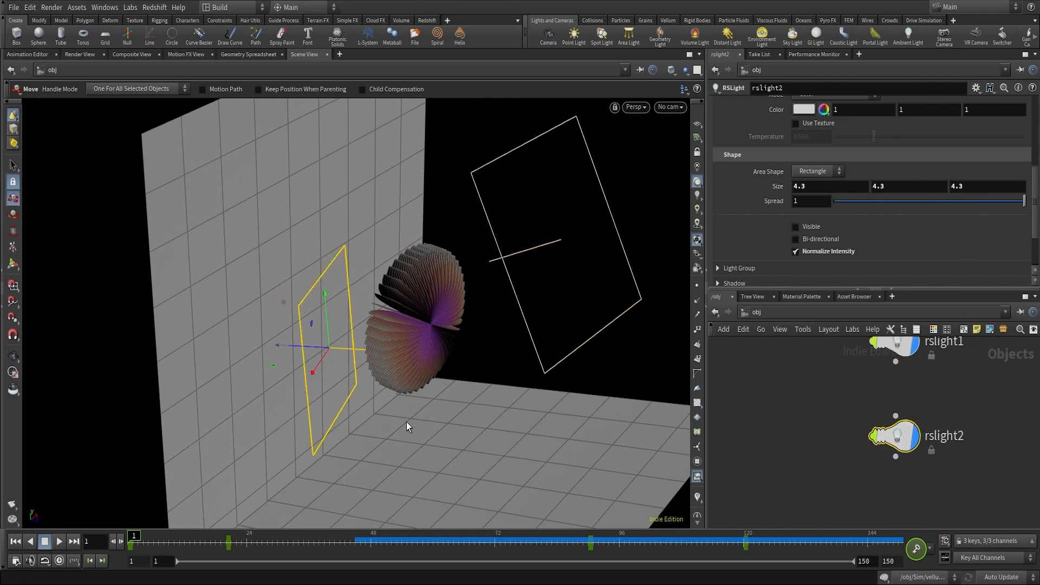
{"action": "mouse_move", "coordinate": [921, 201]}
{"action": "left_mouse_down"}
{"action": "mouse_move", "coordinate": [932, 207]}
{"action": "mouse_move", "coordinate": [922, 207]}
{"action": "left_mouse_up"}
{"action": "left_click", "coordinate": [973, 432]}
{"action": "scroll", "coordinate": [850, 239], "scroll_direction": "up", "scroll_amount": 5}
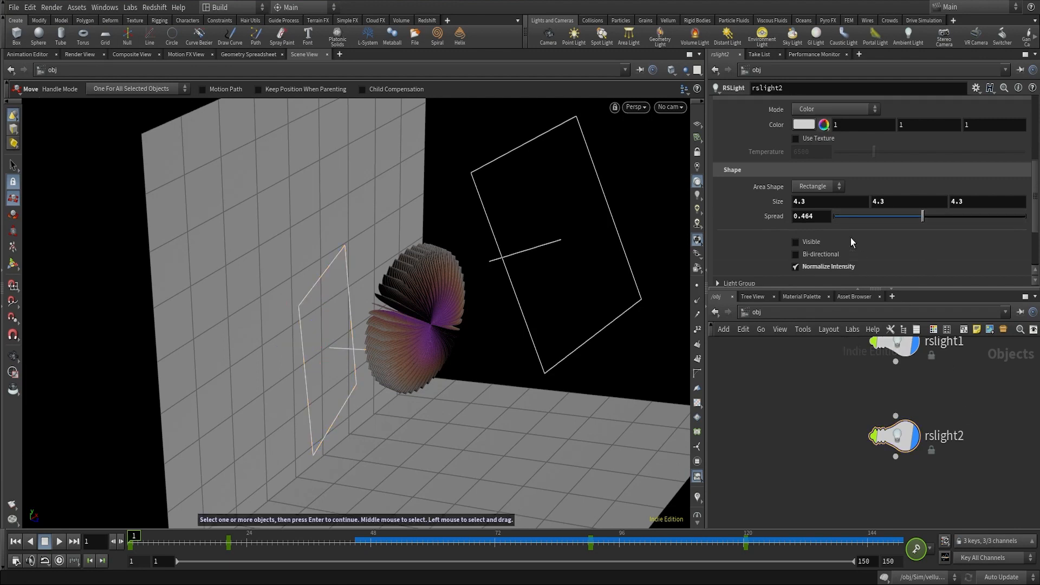
{"action": "scroll", "coordinate": [850, 239], "scroll_direction": "up", "scroll_amount": 1}
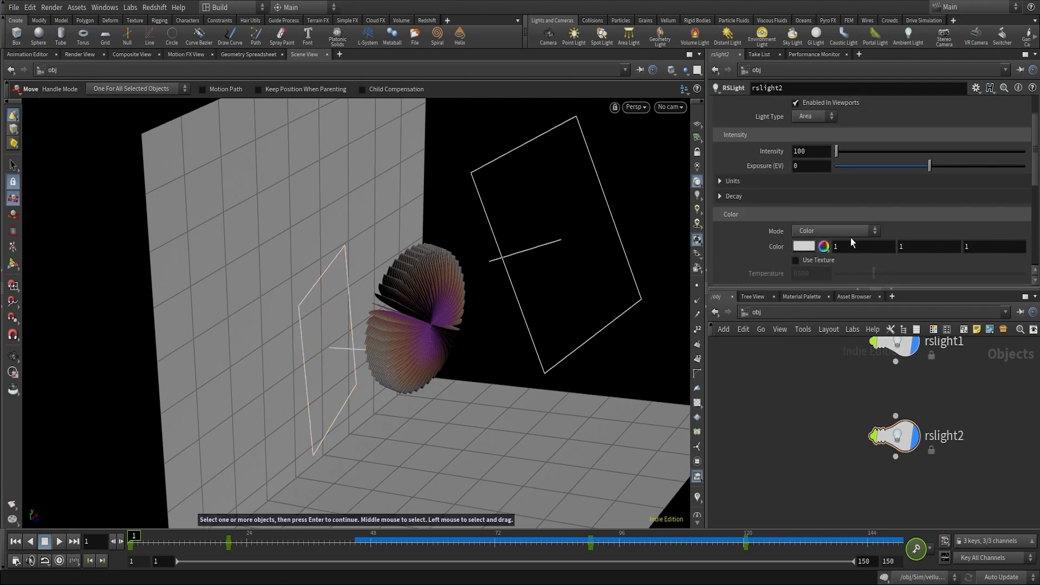
{"action": "left_click", "coordinate": [671, 107]}
{"action": "left_click", "coordinate": [678, 162]}
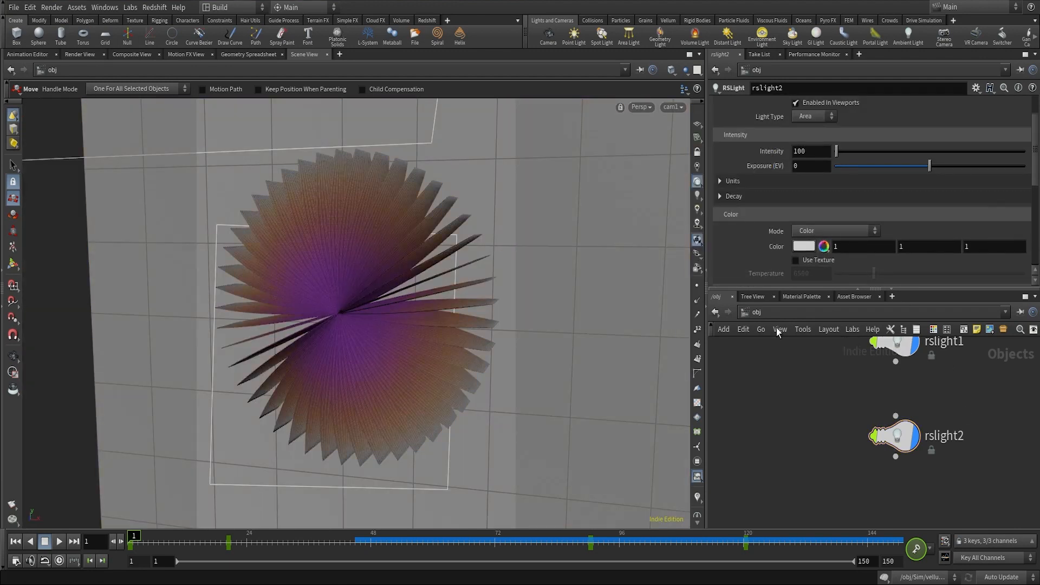
Switch the network to the mat context and place an RS Material Builder node.
{"action": "left_click", "coordinate": [790, 317]}
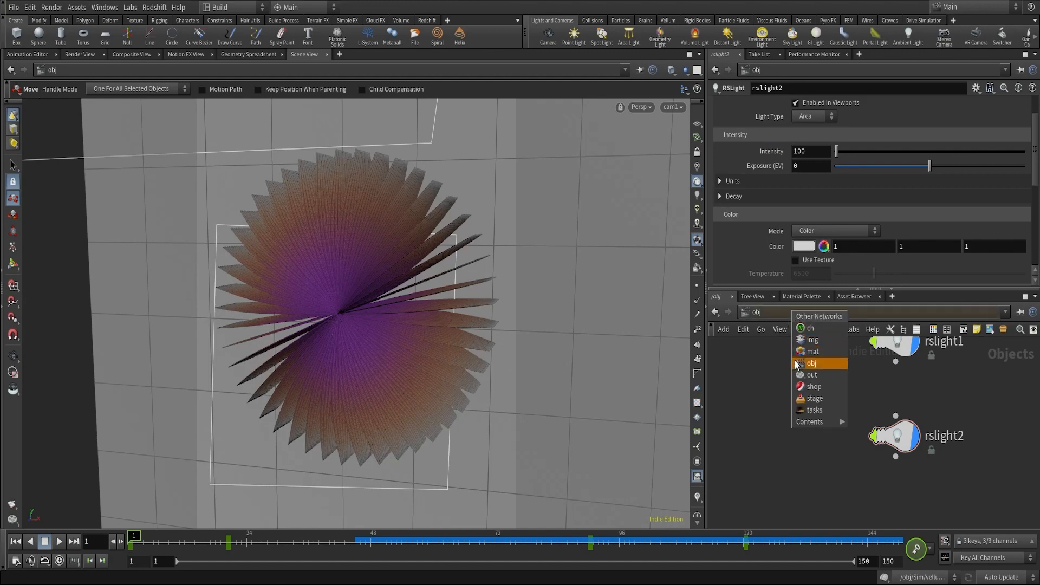
{"action": "left_click", "coordinate": [811, 351]}
{"action": "key", "text": "Tab"}
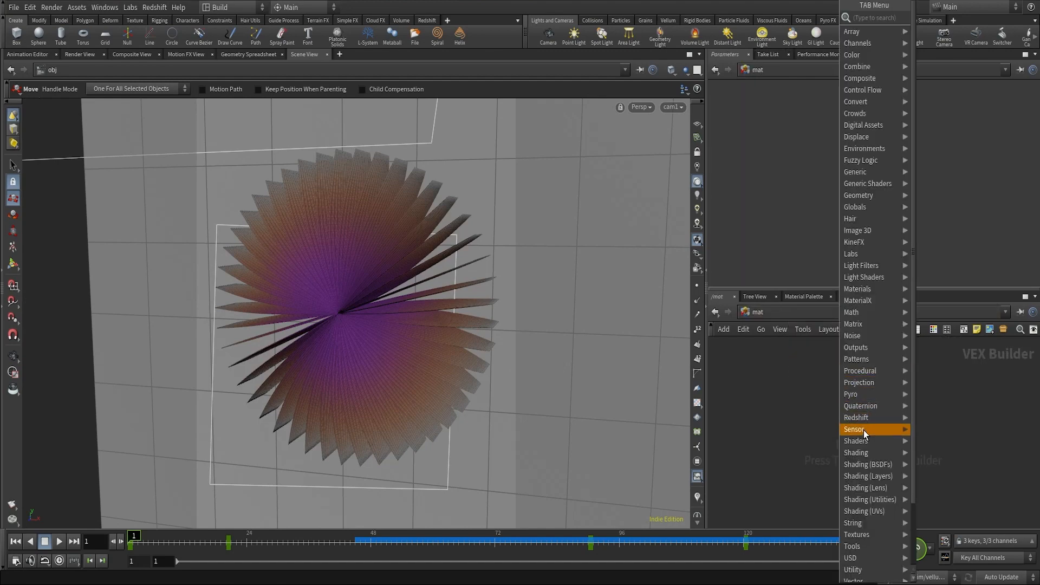
{"action": "left_click", "coordinate": [782, 402]}
{"action": "key", "text": "Tab"}
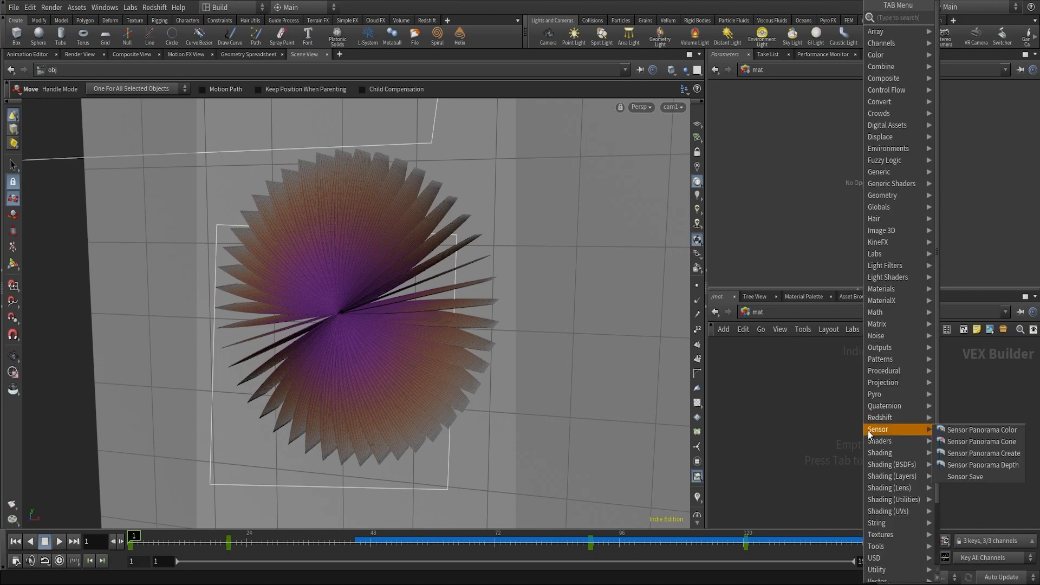
{"action": "mouse_move", "coordinate": [884, 420]}
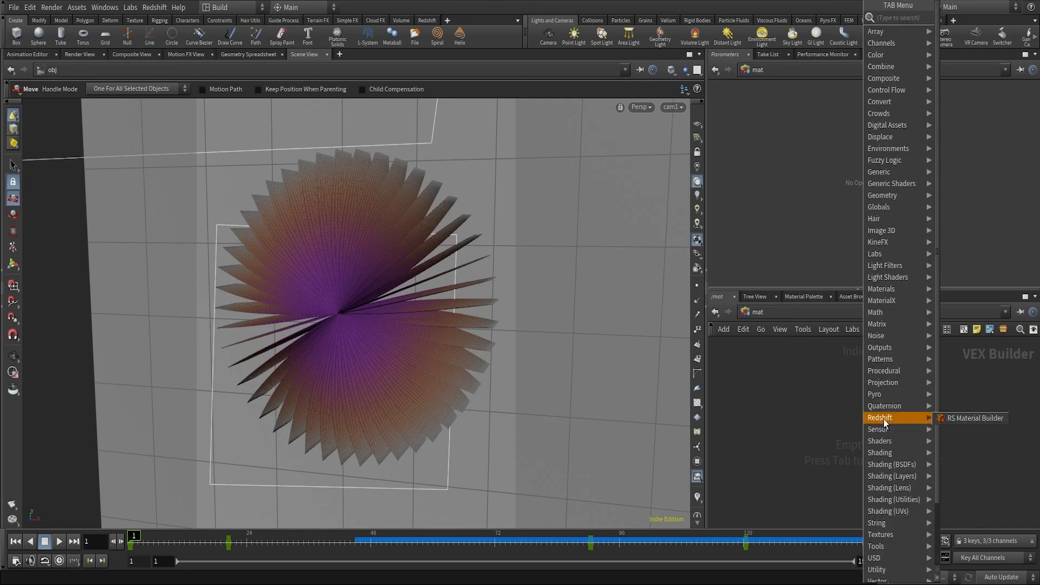
{"action": "left_click", "coordinate": [967, 418]}
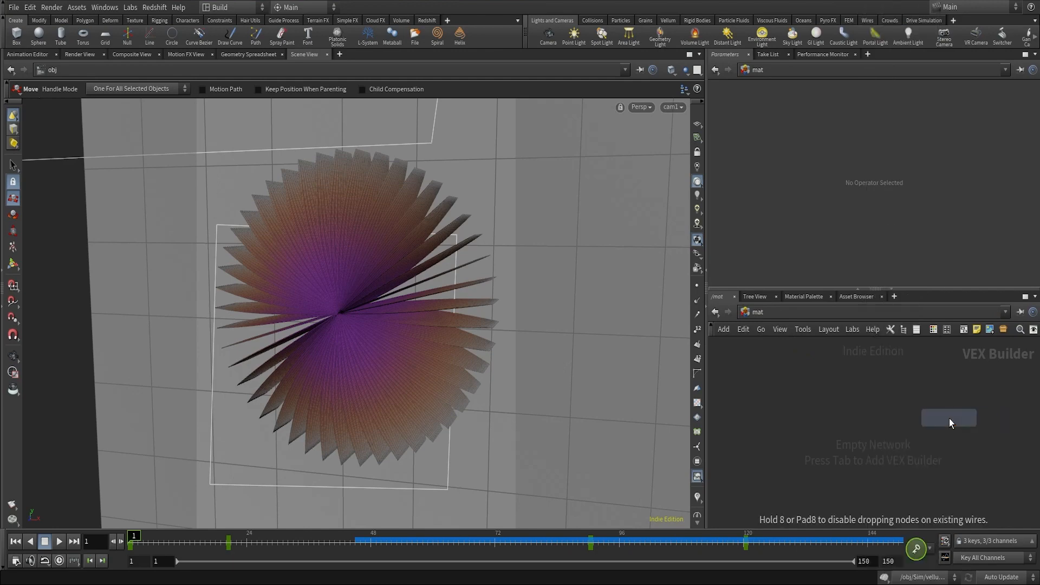
{"action": "left_click", "coordinate": [871, 408]}
Rename the new material builder node as Sim.
{"action": "double_click", "coordinate": [872, 430]}
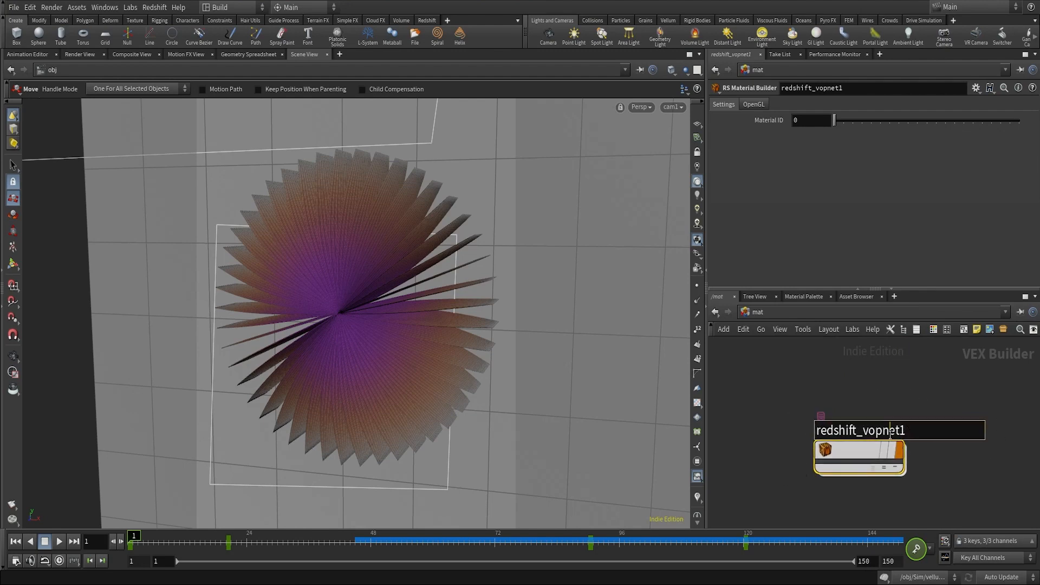
{"action": "key", "text": "BackSpace"}
{"action": "type", "text": "S"}
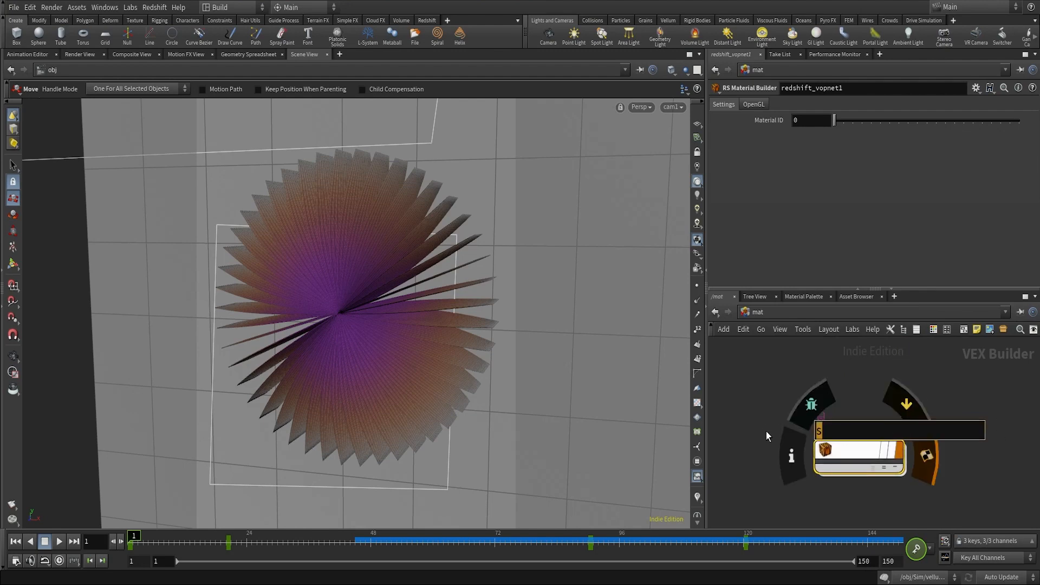
{"action": "type", "text": "im"}
{"action": "key", "text": "Return"}
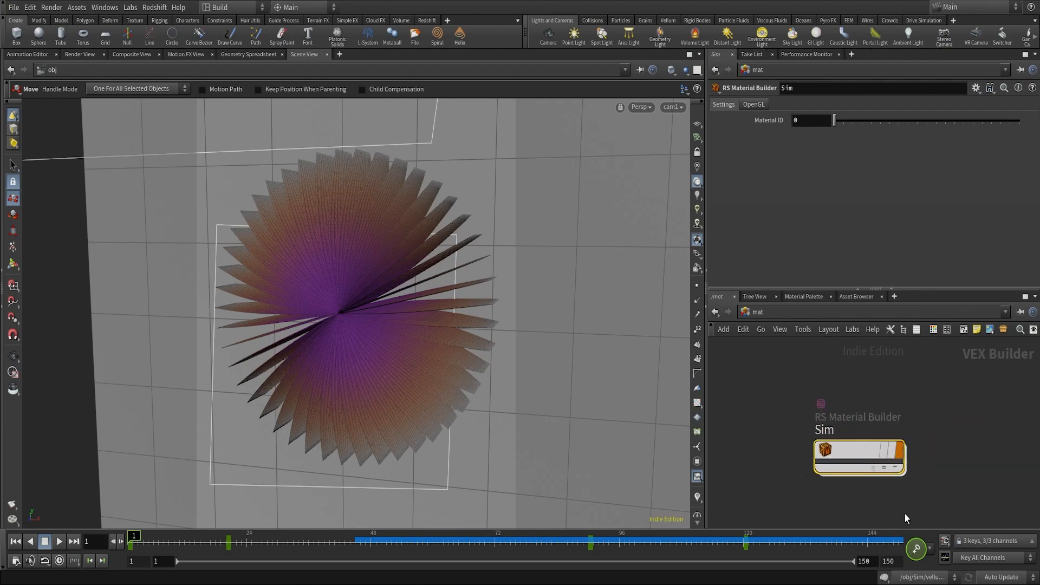
Enter the Sim material network and expand StandardMaterial1's Base Properties inputs, leaving room for nodes before it.
{"action": "double_click", "coordinate": [853, 456]}
{"action": "mouse_move", "coordinate": [853, 434]}
{"action": "left_mouse_down"}
{"action": "mouse_move", "coordinate": [853, 425]}
{"action": "mouse_move", "coordinate": [466, 366]}
{"action": "left_mouse_up"}
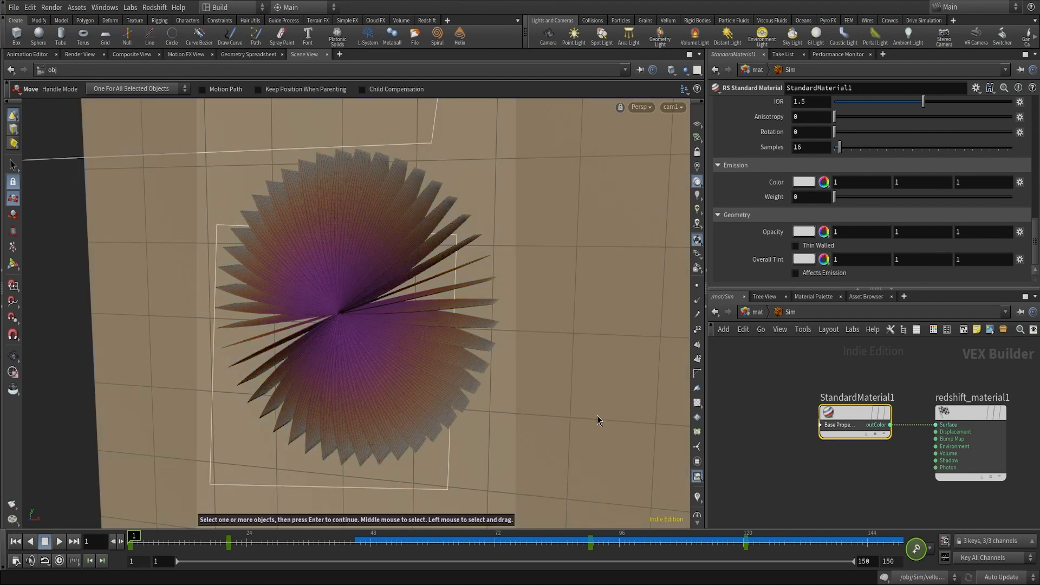
{"action": "middle_click_drag", "start_coordinate": [831, 464], "coordinate": [855, 462]}
{"action": "left_click", "coordinate": [856, 462]}
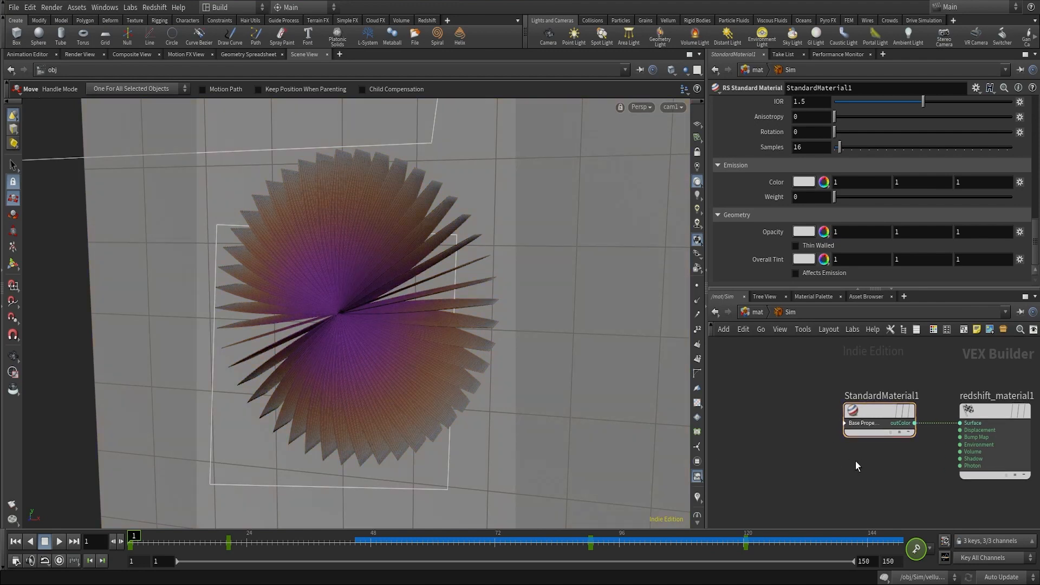
{"action": "left_click", "coordinate": [845, 423]}
{"action": "middle_click_drag", "start_coordinate": [791, 426], "coordinate": [854, 425]}
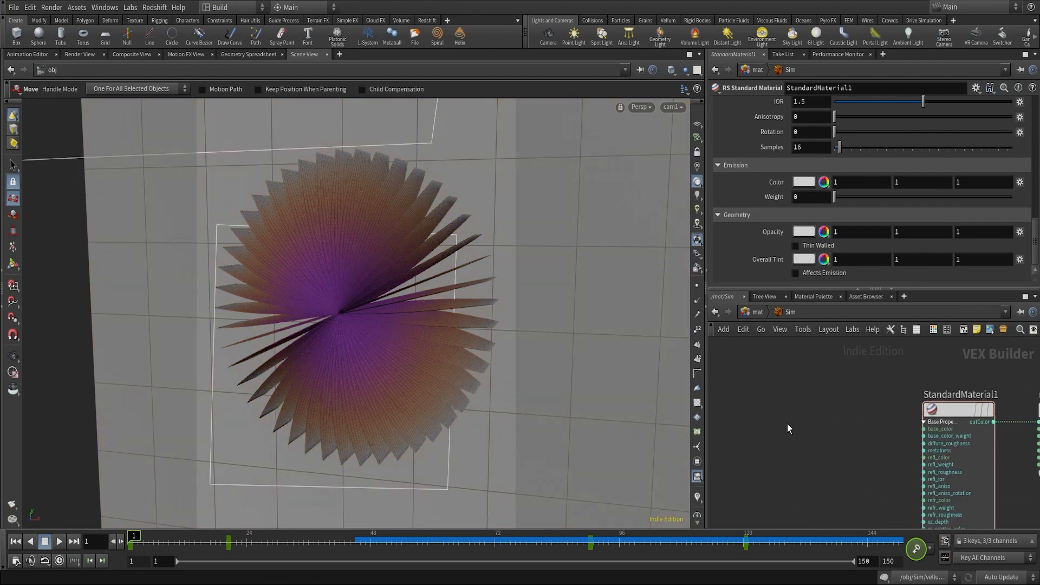
Add an RS Point Attribute node ahead of StandardMaterial1.
{"action": "key", "text": "Tab"}
{"action": "type", "text": "rspoint"}
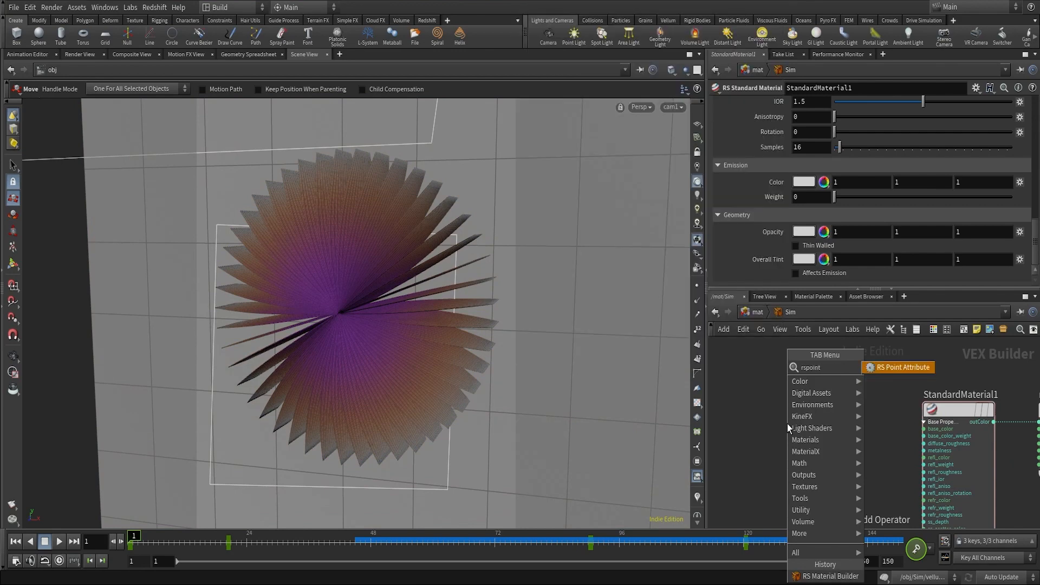
{"action": "key", "text": "Return"}
{"action": "left_click", "coordinate": [776, 430]}
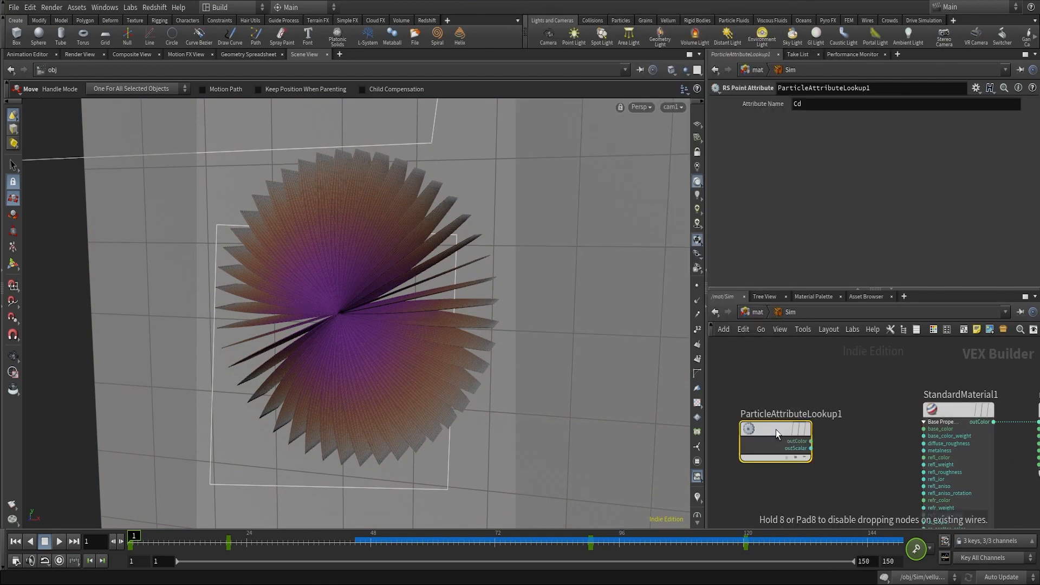
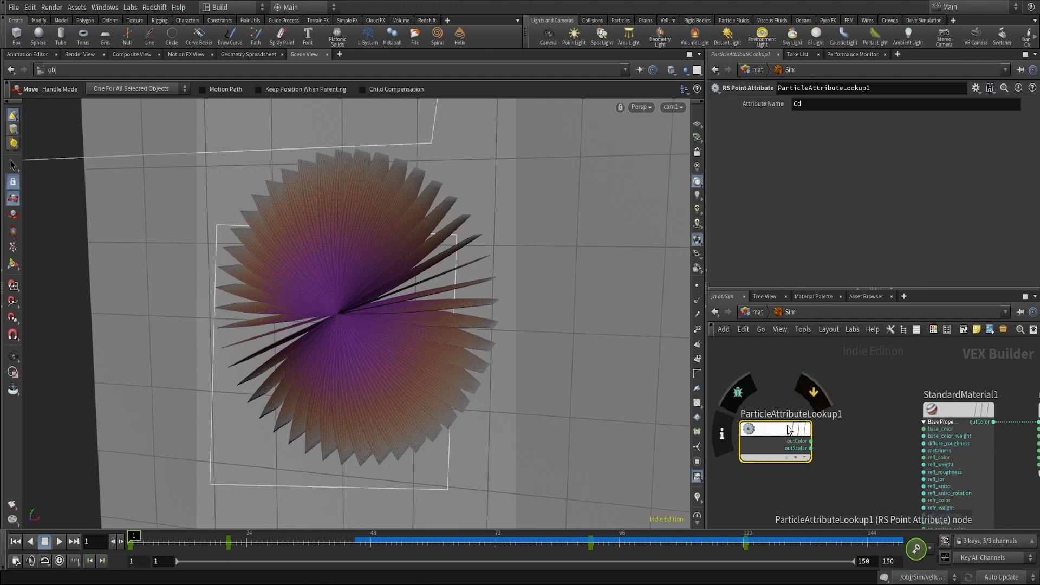
{"action": "key", "text": "Tab"}
{"action": "type", "text": "rs"}
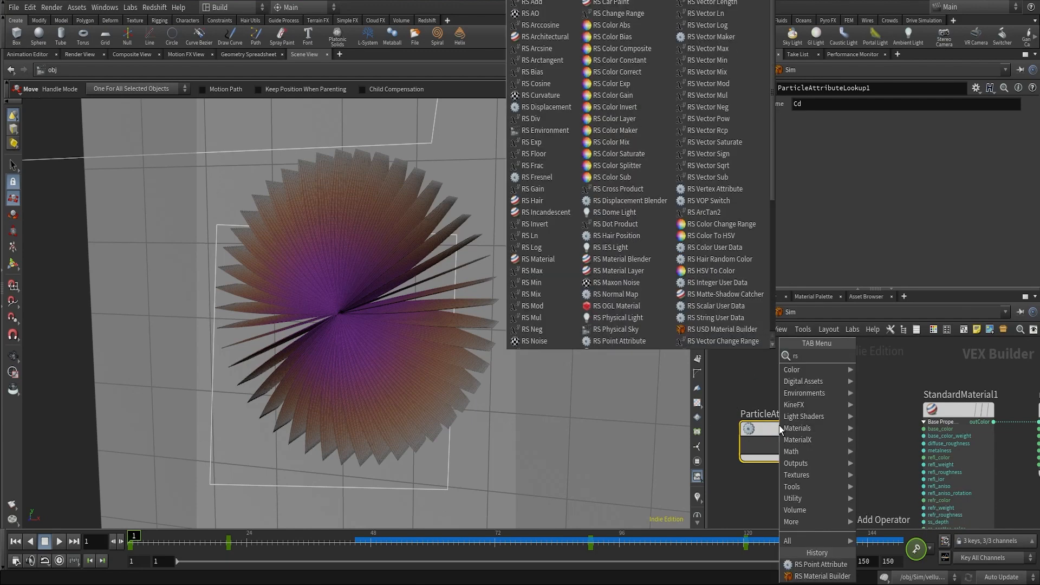
{"action": "type", "text": "poi"}
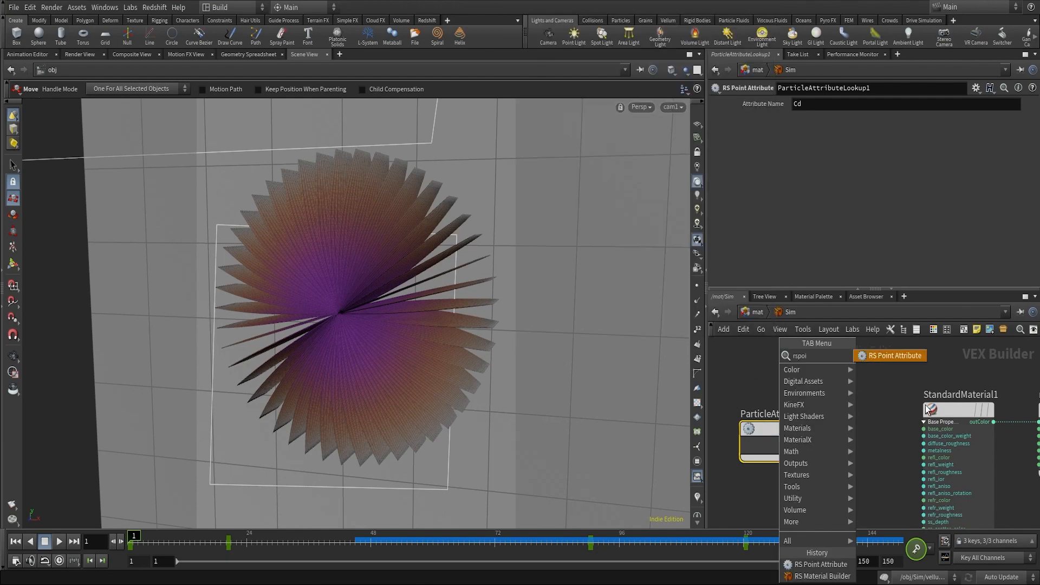
{"action": "left_click", "coordinate": [897, 358]}
{"action": "left_click", "coordinate": [865, 410]}
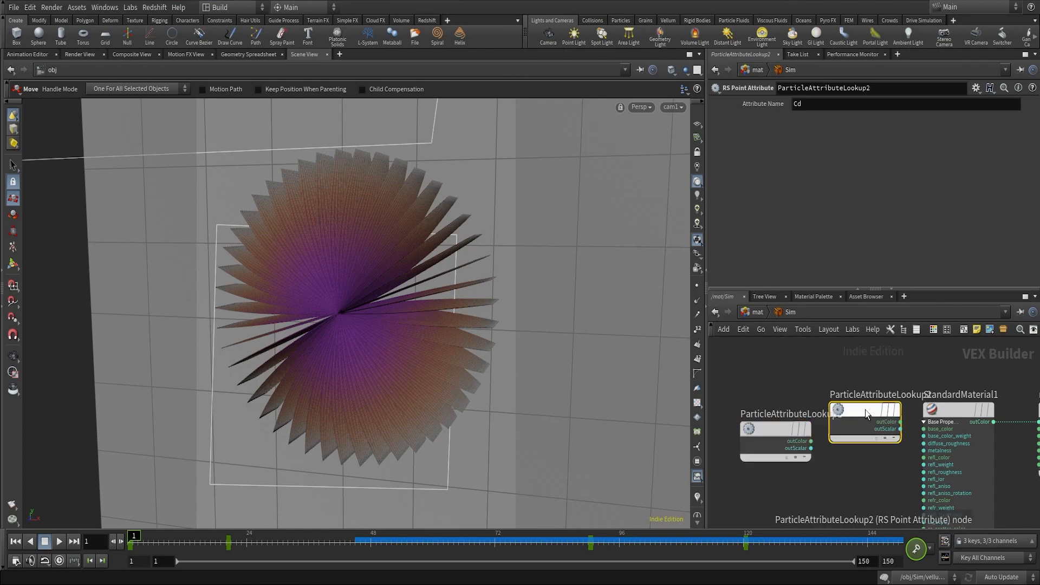
{"action": "key", "text": "Delete"}
{"action": "left_click", "coordinate": [791, 431]}
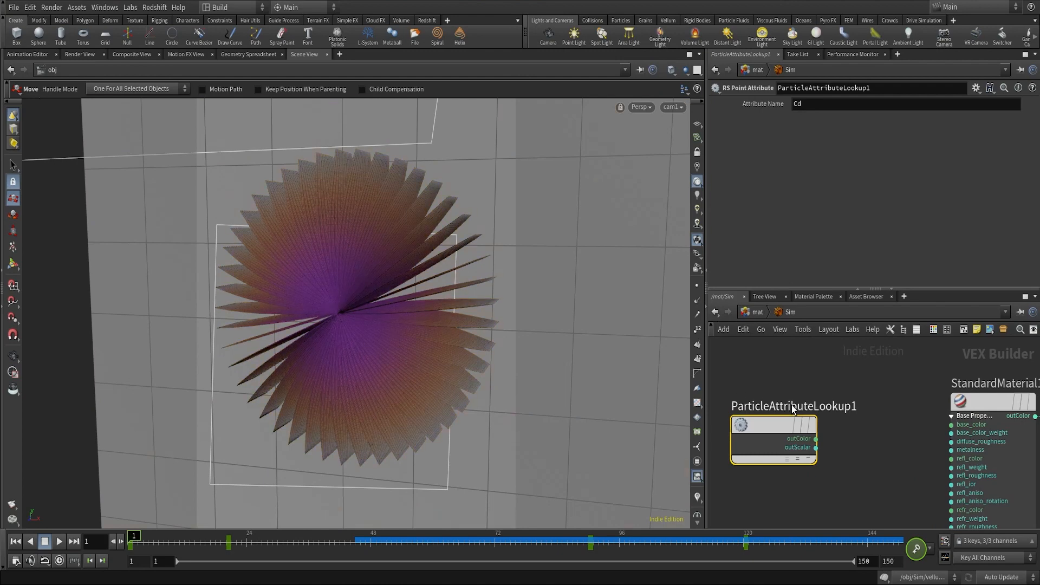
Connect the point attribute node's outColor to StandardMaterial1's base_color input.
{"action": "scroll", "coordinate": [839, 456], "scroll_direction": "up", "scroll_amount": 3}
{"action": "middle_click_drag", "start_coordinate": [839, 455], "coordinate": [837, 456]}
{"action": "left_click_drag", "start_coordinate": [774, 433], "coordinate": [969, 413]}
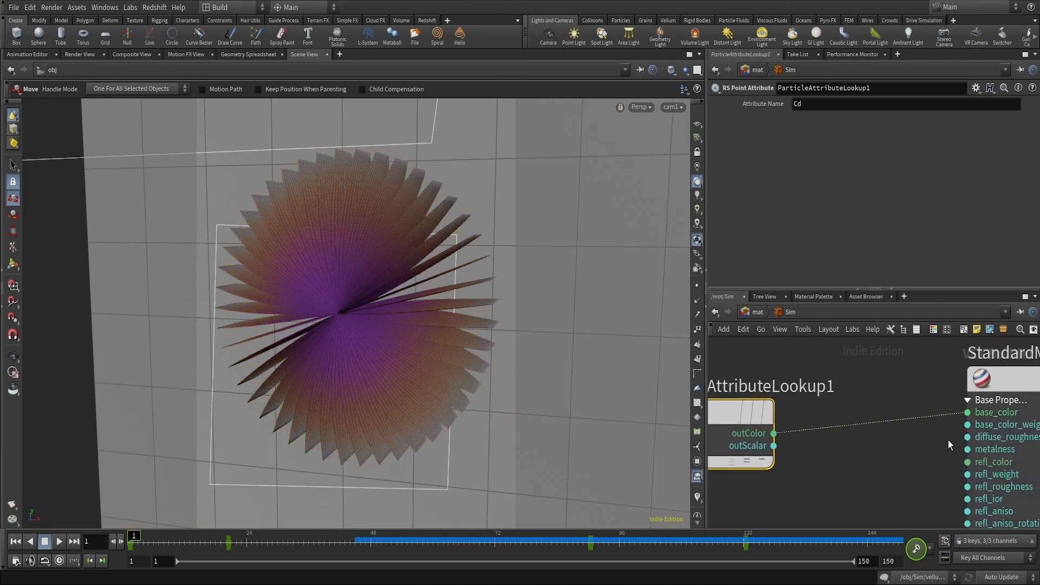
{"action": "middle_click_drag", "start_coordinate": [948, 457], "coordinate": [837, 459]}
{"action": "scroll", "coordinate": [837, 460], "scroll_direction": "down", "scroll_amount": 3}
Set StandardMaterial1's reflection weight to 0 in the Sim material.
{"action": "left_click", "coordinate": [937, 439]}
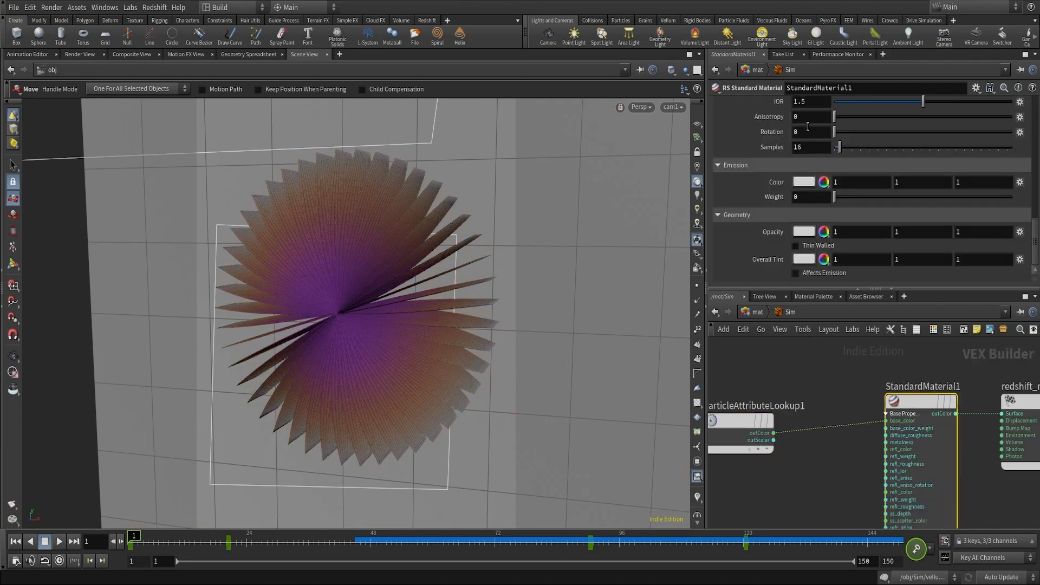
{"action": "scroll", "coordinate": [823, 199], "scroll_direction": "down", "scroll_amount": 5}
{"action": "scroll", "coordinate": [823, 198], "scroll_direction": "up", "scroll_amount": 8}
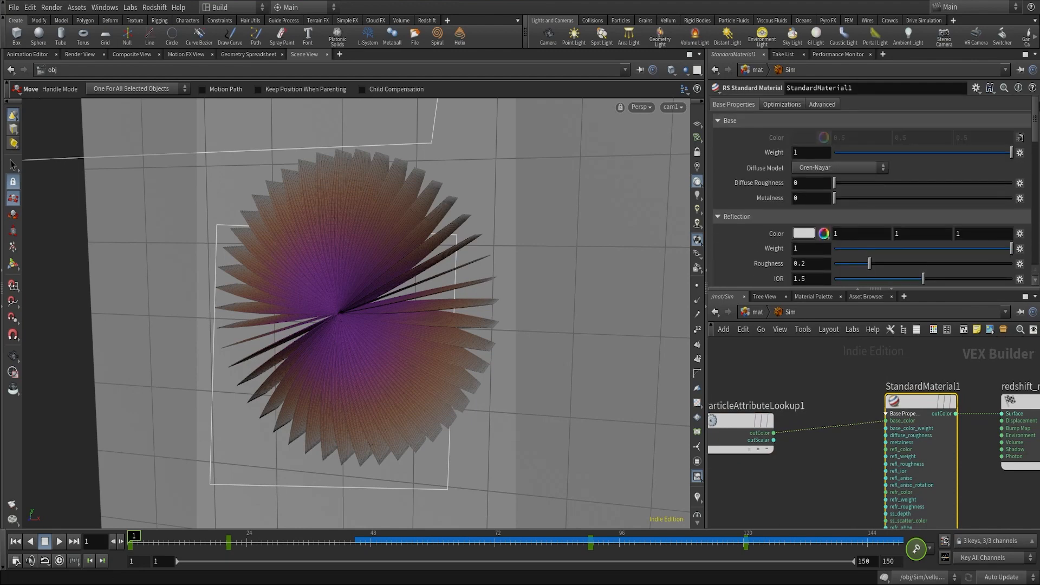
{"action": "left_click", "coordinate": [905, 248]}
{"action": "left_click_drag", "start_coordinate": [905, 248], "coordinate": [833, 249]}
{"action": "scroll", "coordinate": [1029, 157], "scroll_direction": "down", "scroll_amount": 3}
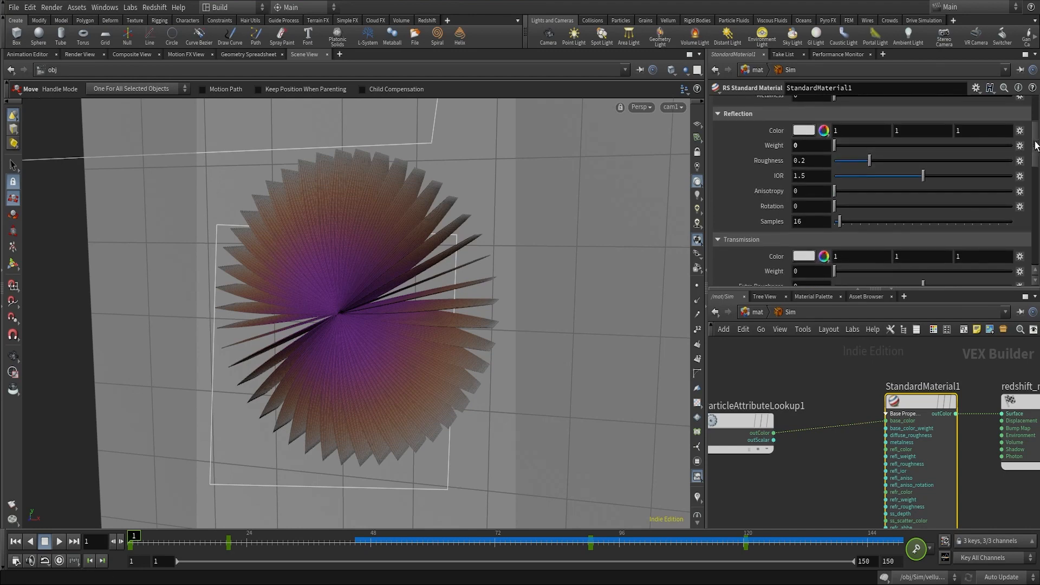
Set StandardMaterial1's subsurface weight to 0.23 and subsurface scale to about 0.153.
{"action": "left_click_drag", "start_coordinate": [1036, 146], "coordinate": [1039, 186]}
{"action": "left_click", "coordinate": [717, 227]}
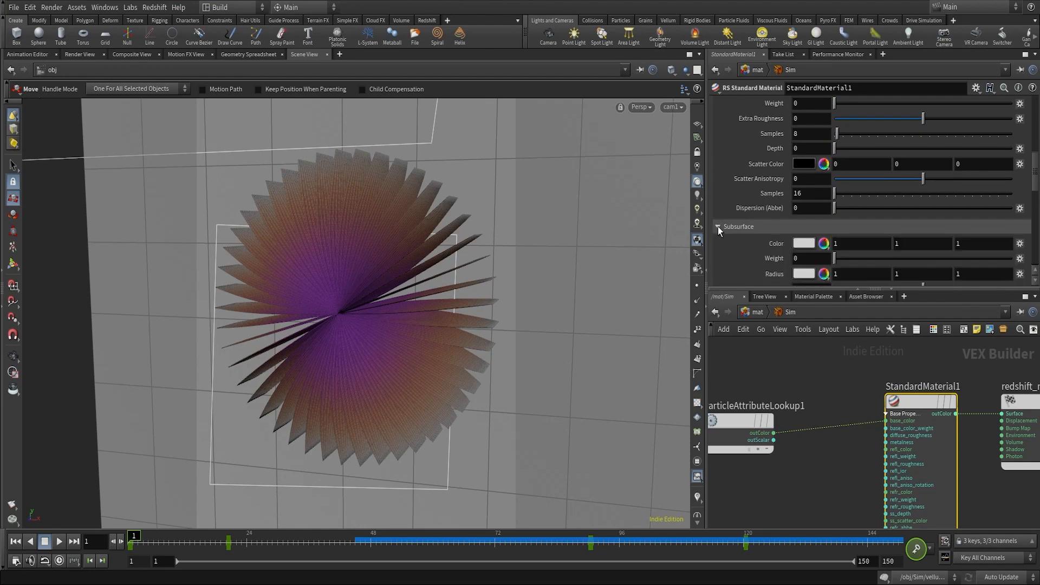
{"action": "left_click_drag", "start_coordinate": [1034, 175], "coordinate": [1036, 194]}
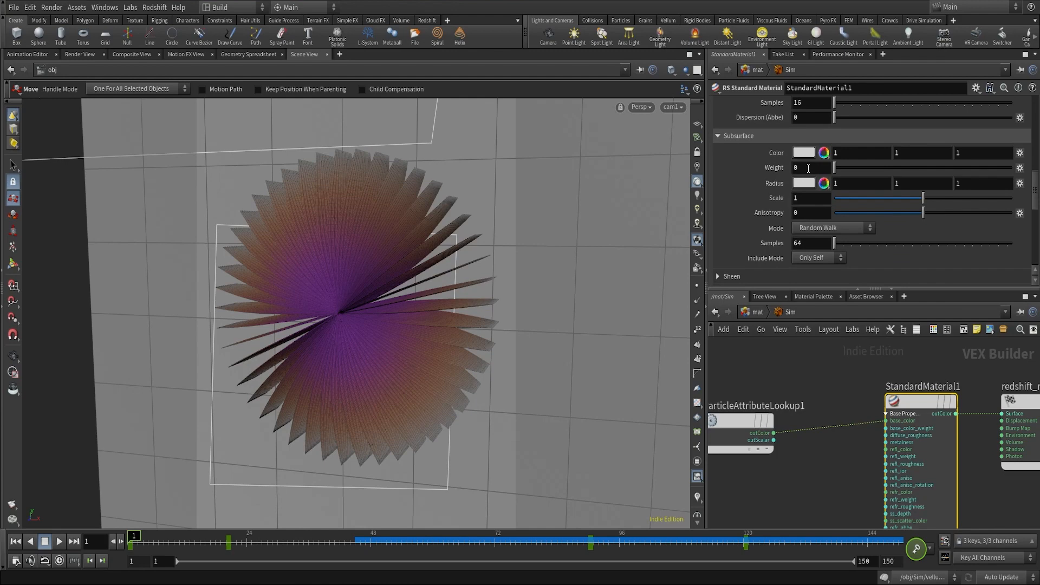
{"action": "middle_click_drag", "start_coordinate": [808, 168], "coordinate": [920, 189]}
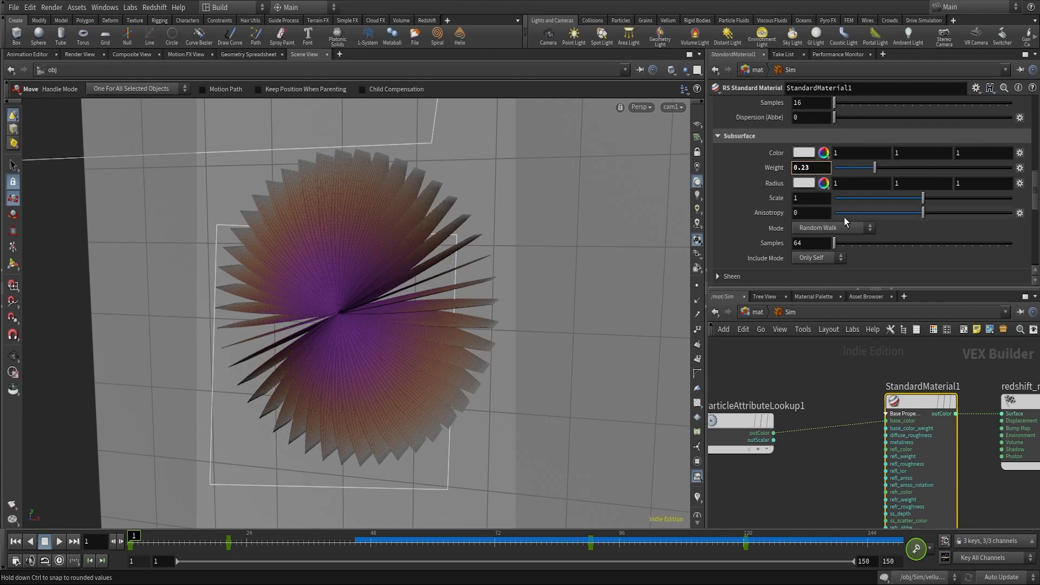
{"action": "left_click_drag", "start_coordinate": [895, 202], "coordinate": [860, 202]}
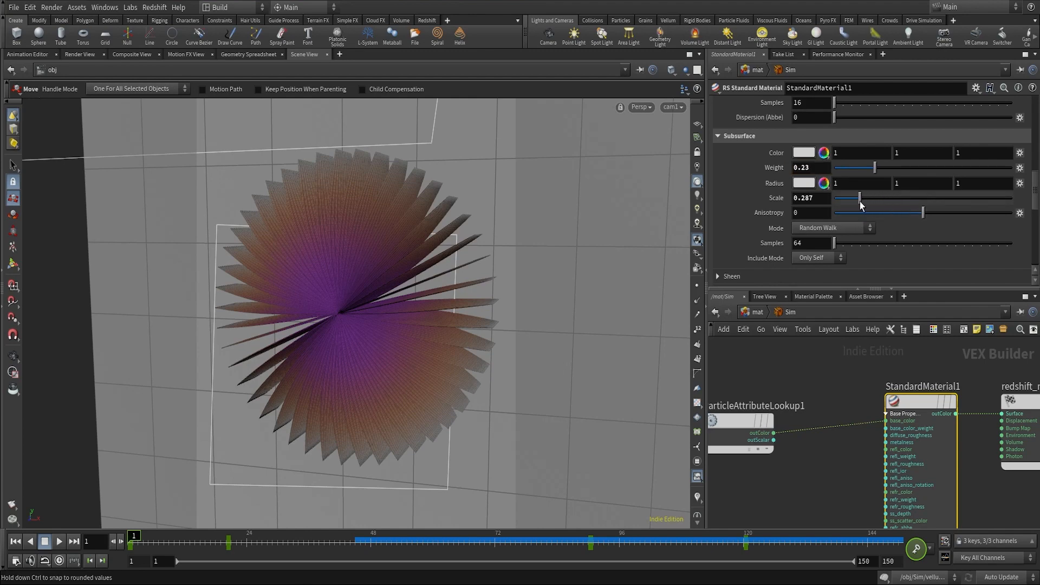
{"action": "left_click_drag", "start_coordinate": [861, 203], "coordinate": [849, 204]}
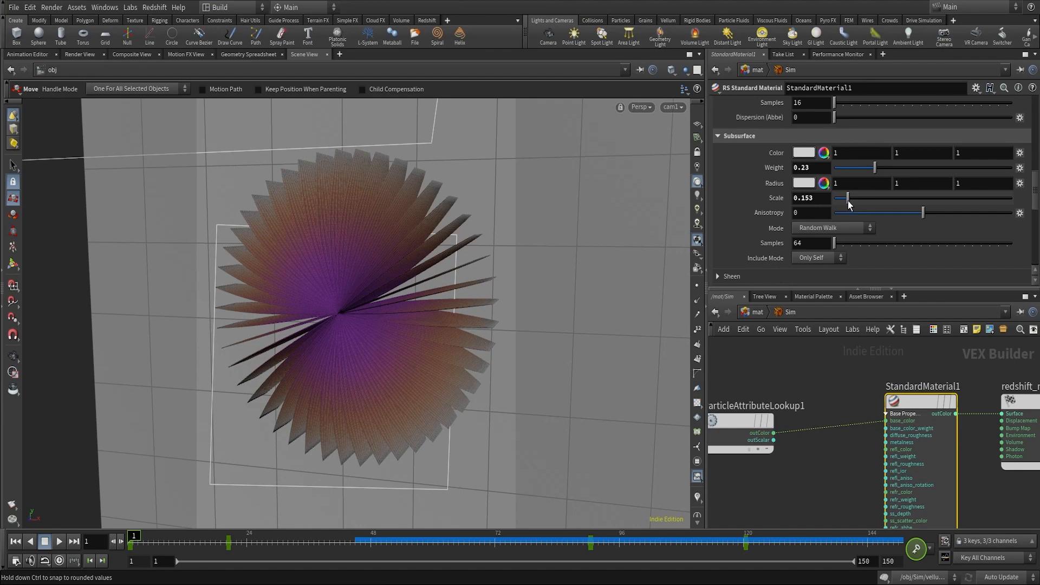
{"action": "left_click", "coordinate": [838, 468]}
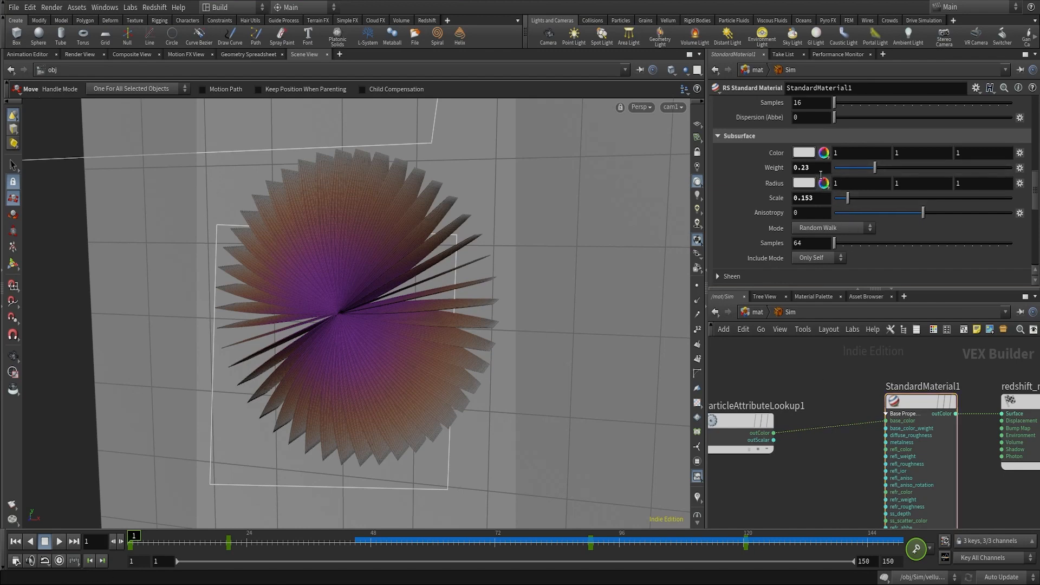
Tint StandardMaterial1's subsurface color pink by lowering its green component below 0.4.
{"action": "left_click", "coordinate": [823, 154]}
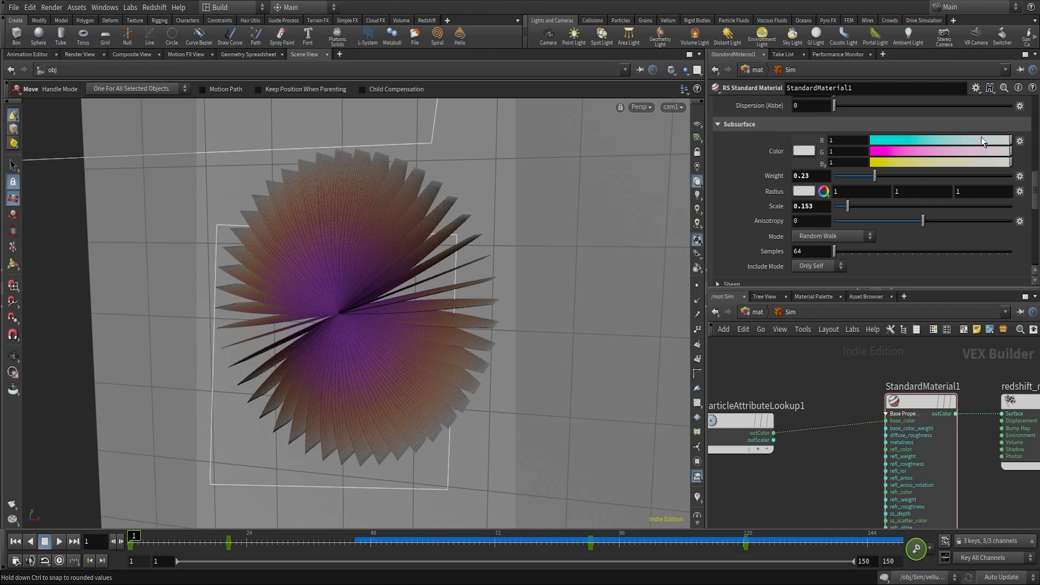
{"action": "left_click_drag", "start_coordinate": [984, 153], "coordinate": [925, 155]}
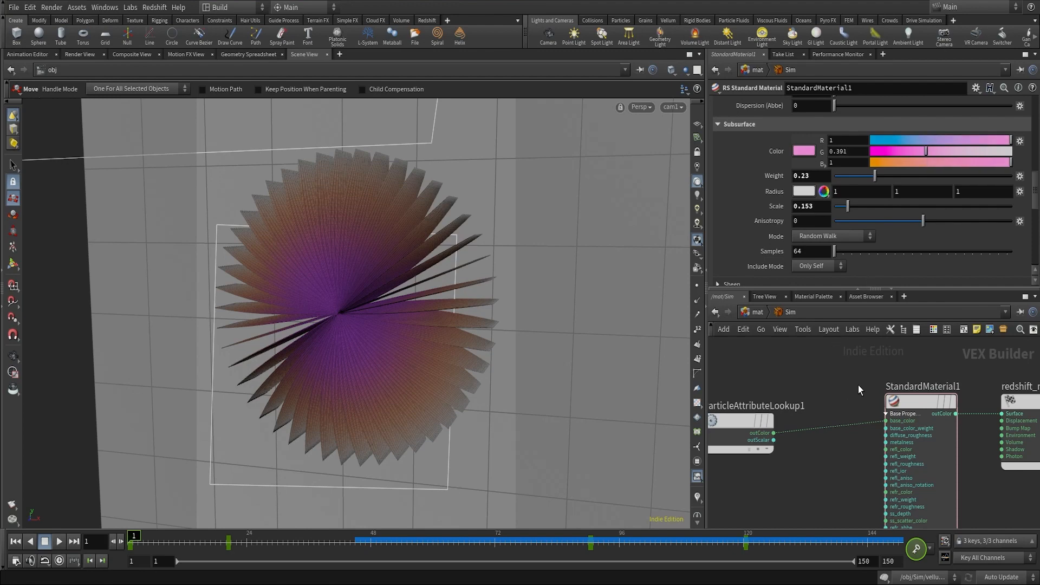
{"action": "left_click_drag", "start_coordinate": [925, 155], "coordinate": [921, 154]}
Return to the mat network, add a second RS Material Builder beside Sim and name it BG.
{"action": "left_click", "coordinate": [757, 312]}
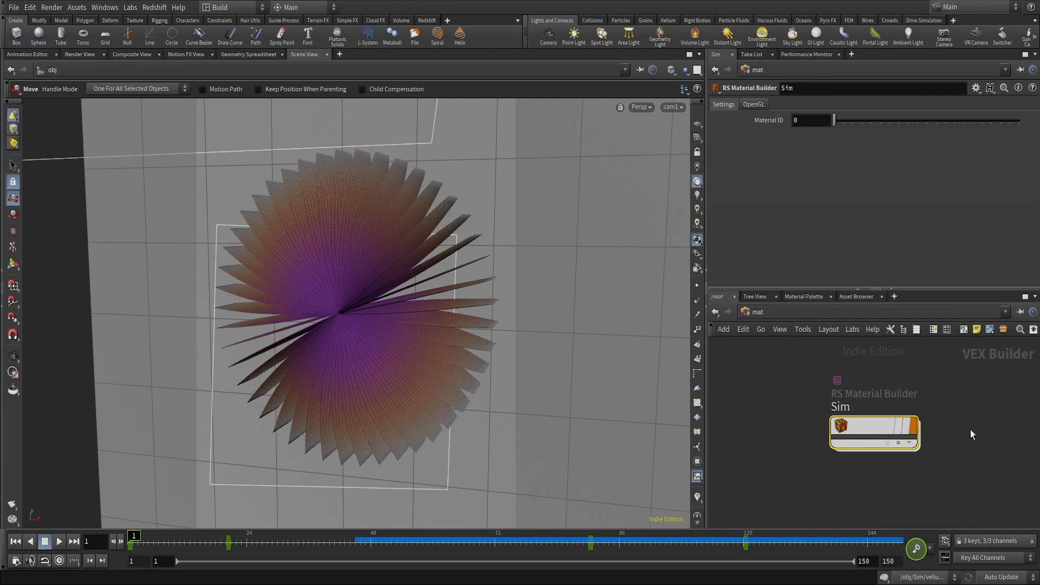
{"action": "key", "text": "Tab"}
{"action": "type", "text": "rs"}
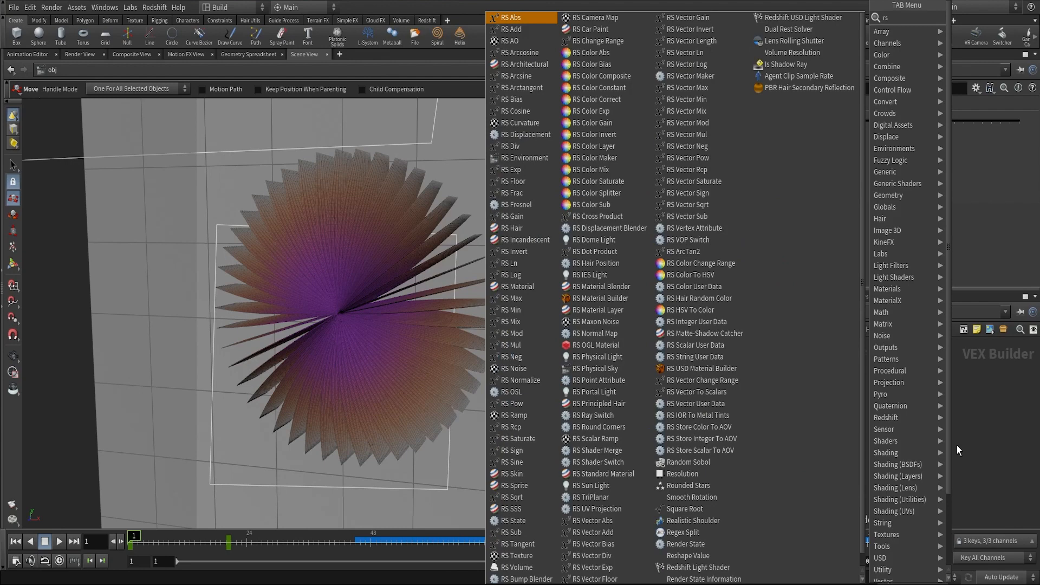
{"action": "key", "text": "BackSpace"}
{"action": "key", "text": "BackSpace"}
{"action": "mouse_move", "coordinate": [953, 418]}
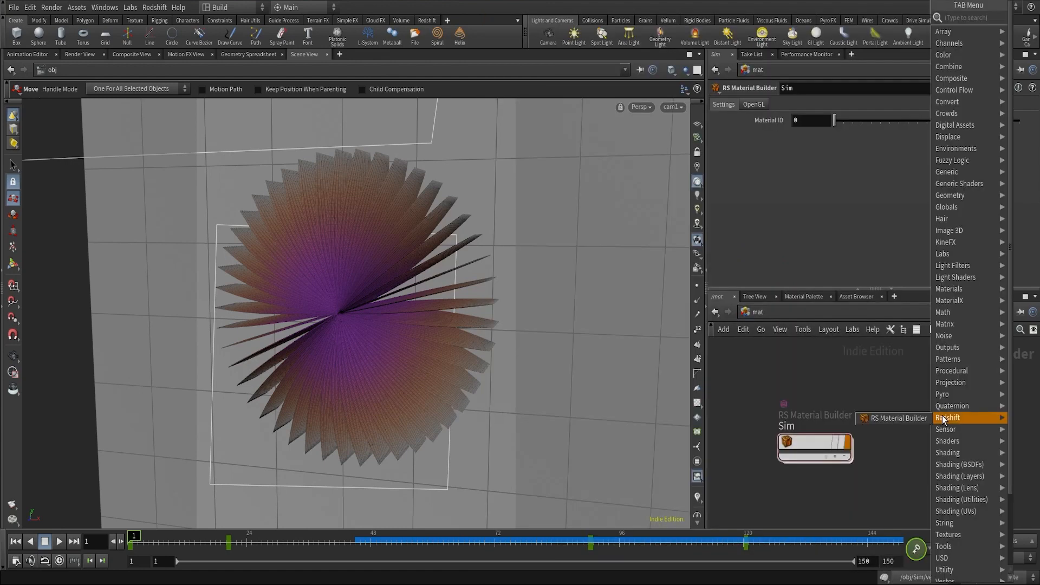
{"action": "left_click", "coordinate": [906, 419]}
{"action": "left_click", "coordinate": [953, 441]}
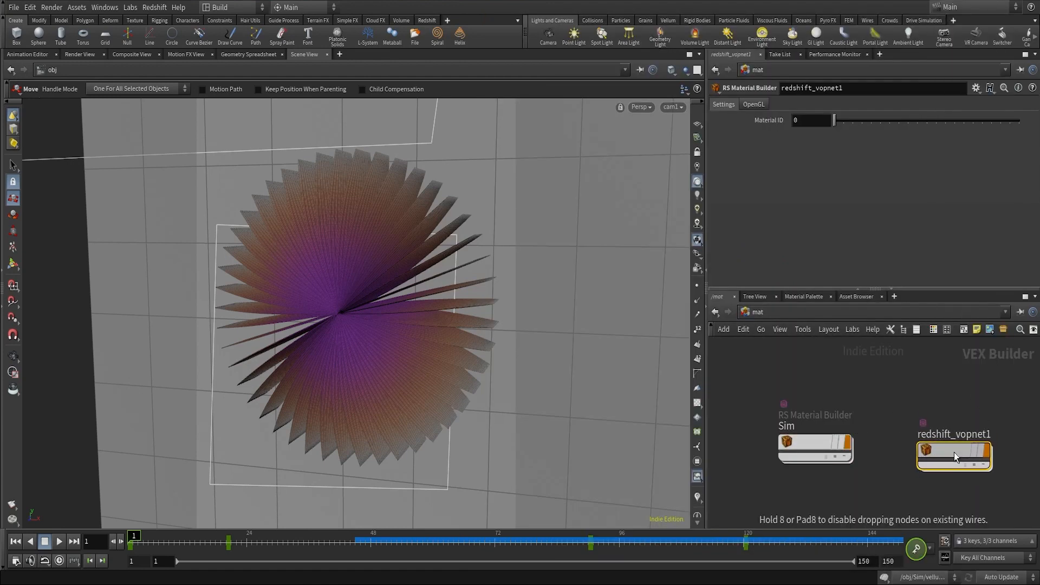
{"action": "double_click", "coordinate": [954, 435]}
{"action": "type", "text": "BG"}
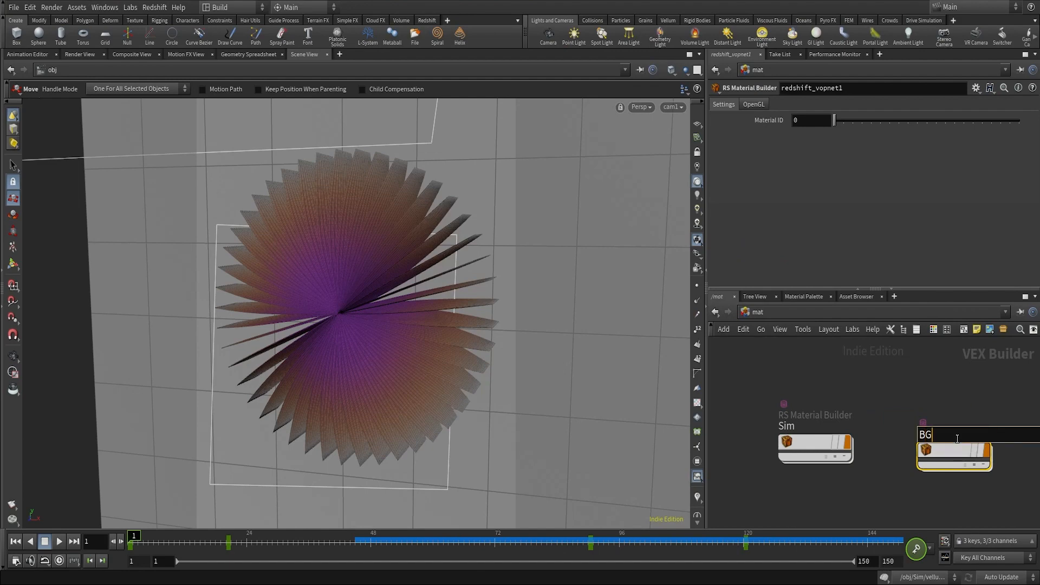
{"action": "key", "text": "Return"}
Inside the BG material, set StandardMaterial1's base color to a pale cyan-white of about 0.931, 1, 1.
{"action": "double_click", "coordinate": [944, 443]}
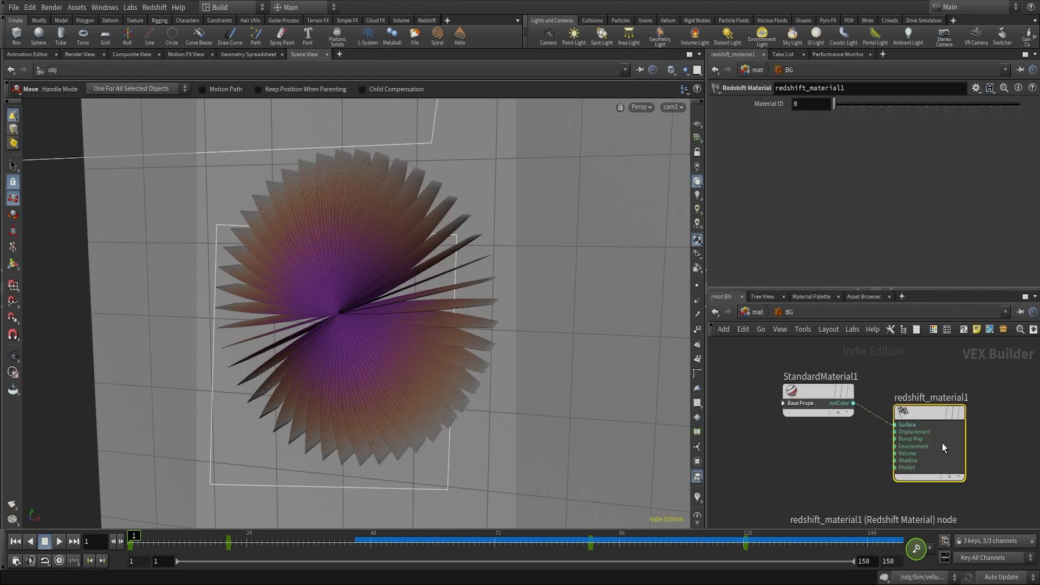
{"action": "left_click", "coordinate": [814, 392]}
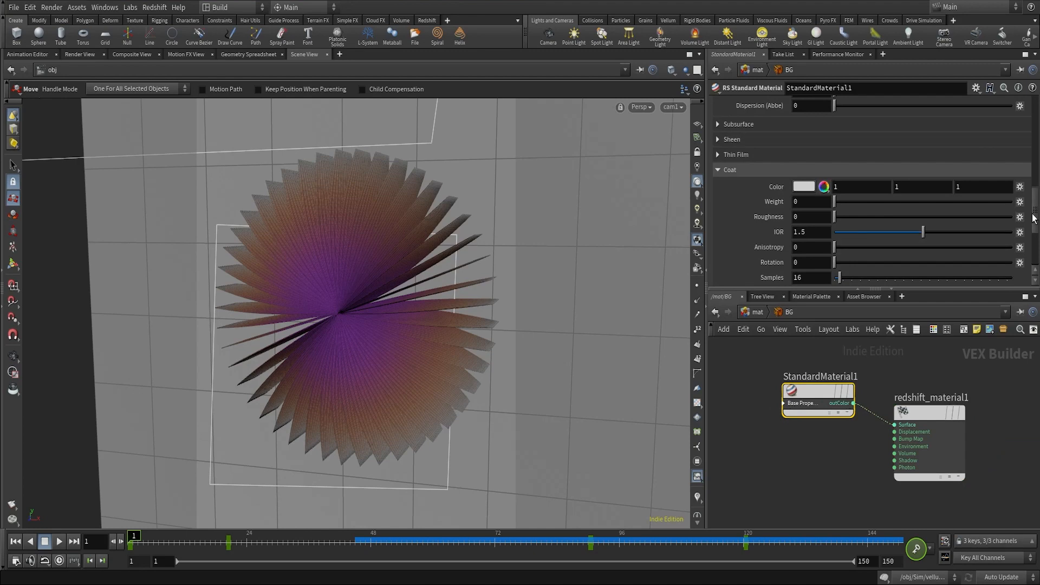
{"action": "left_click_drag", "start_coordinate": [1033, 215], "coordinate": [1034, 123]}
{"action": "left_click", "coordinate": [814, 140]}
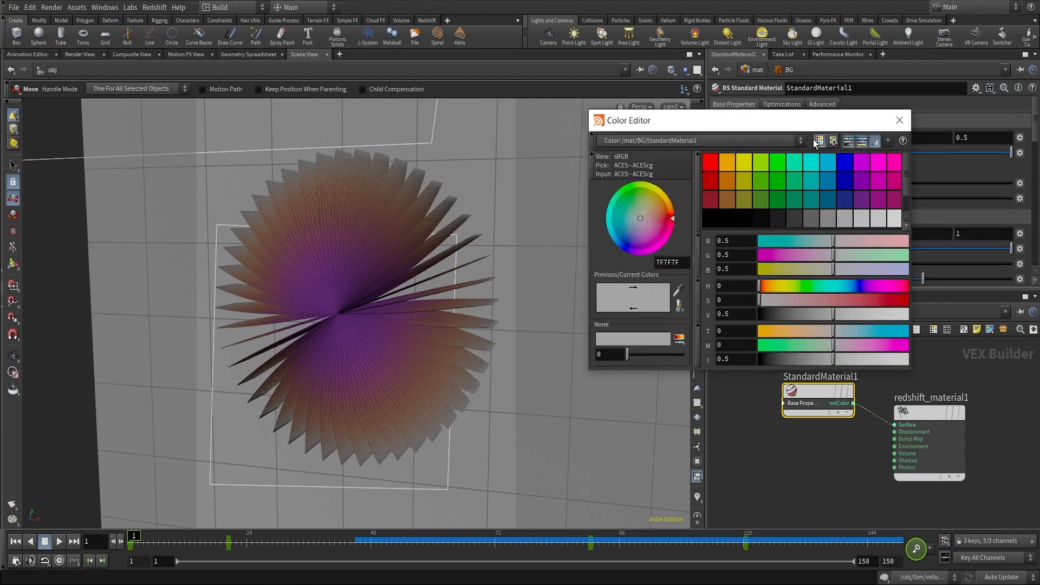
{"action": "left_click", "coordinate": [812, 168]}
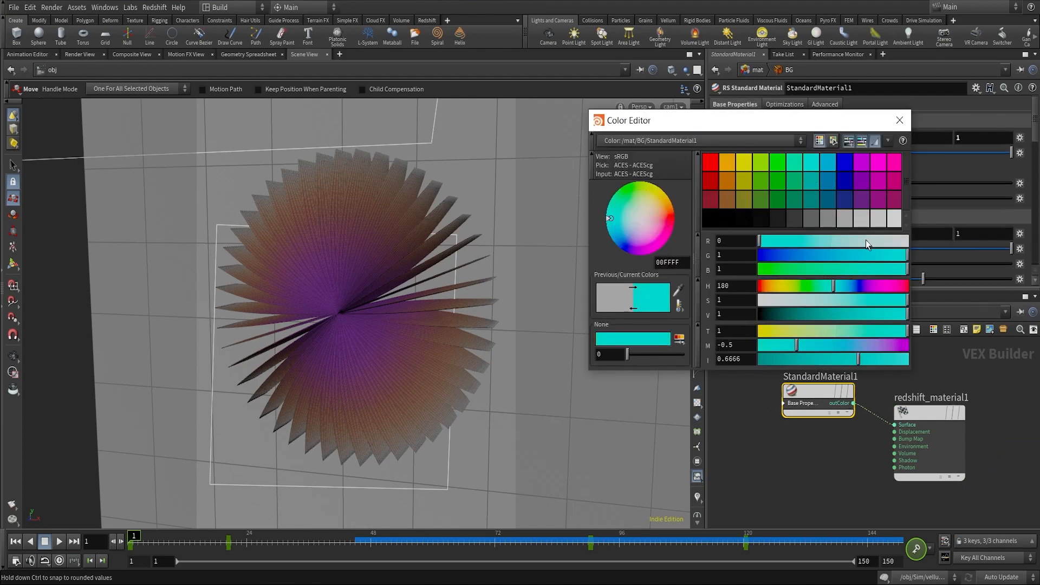
{"action": "left_click_drag", "start_coordinate": [866, 242], "coordinate": [898, 246]}
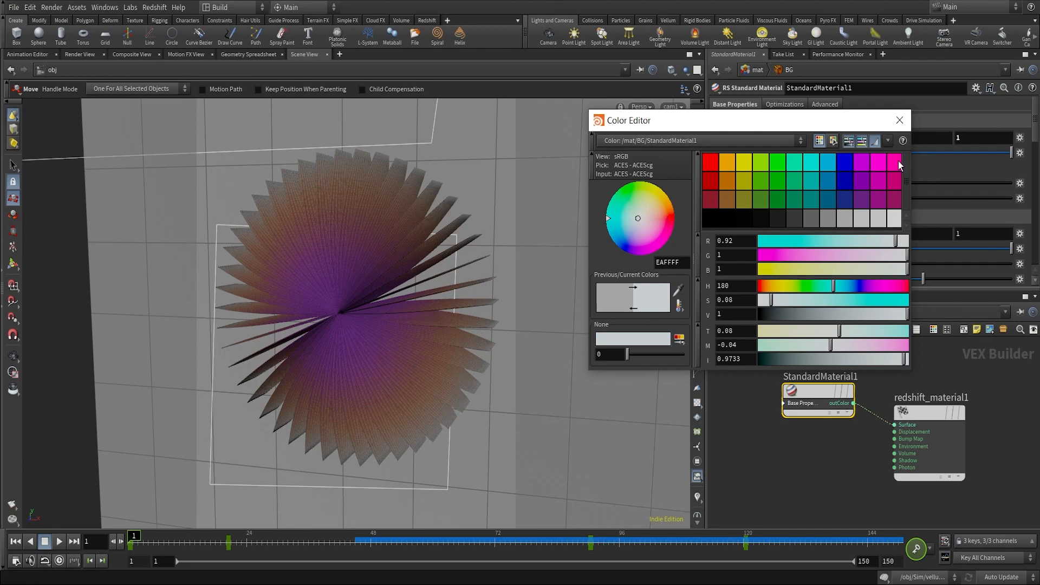
{"action": "left_click_drag", "start_coordinate": [896, 241], "coordinate": [897, 242]}
{"action": "left_click", "coordinate": [905, 122]}
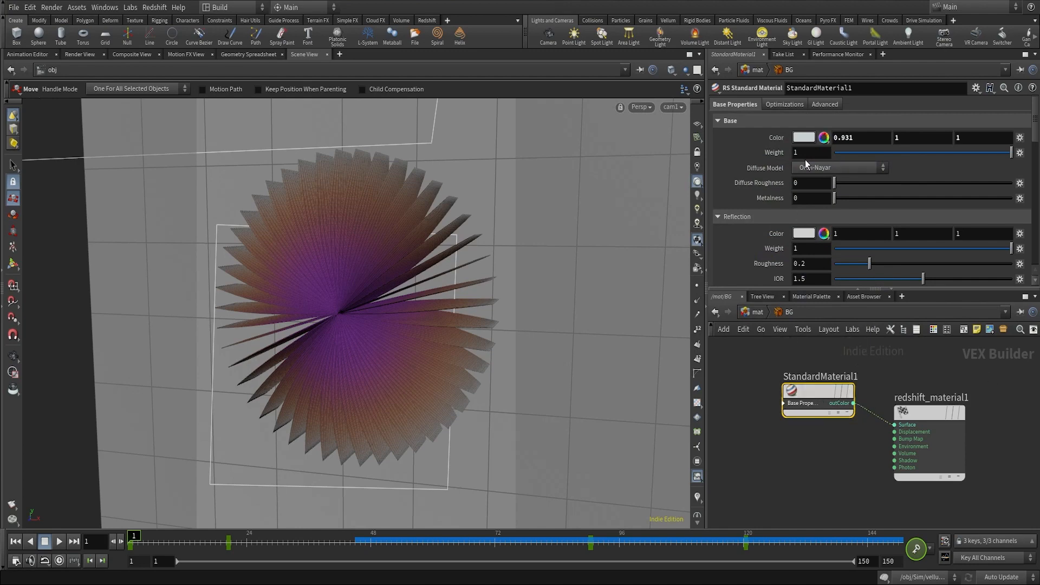
Assign the BG material to the backdrop and the Sim material to the flower, and check the Sim object's render material.
{"action": "left_click", "coordinate": [761, 312]}
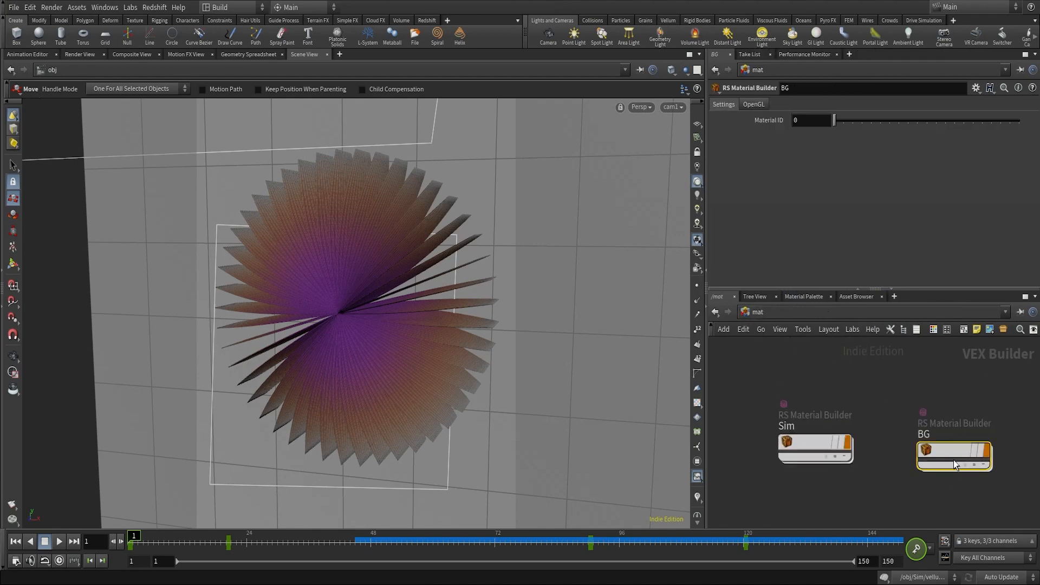
{"action": "left_click_drag", "start_coordinate": [956, 458], "coordinate": [590, 330]}
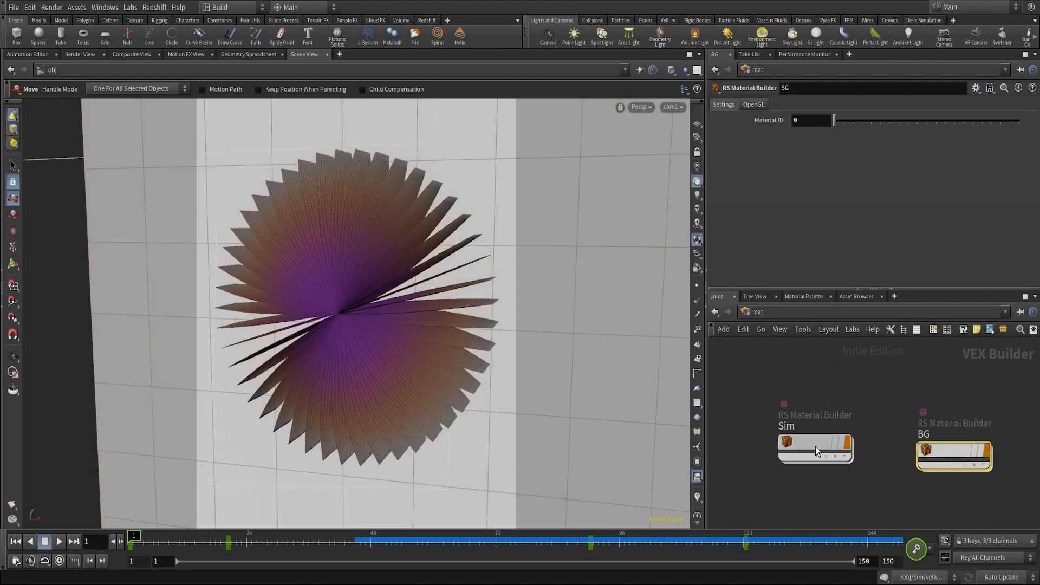
{"action": "left_click_drag", "start_coordinate": [815, 446], "coordinate": [518, 294]}
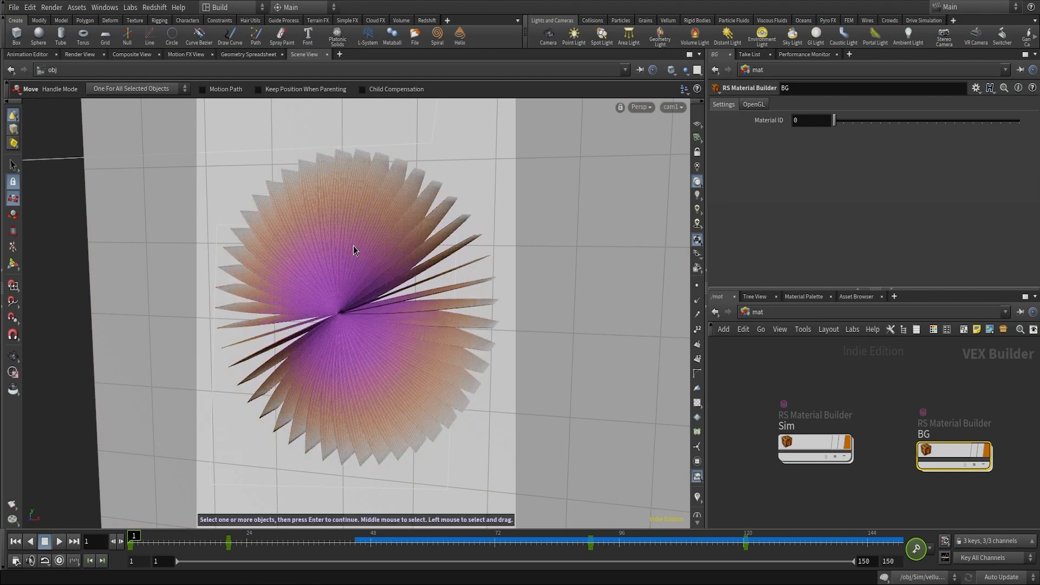
{"action": "left_click", "coordinate": [794, 312]}
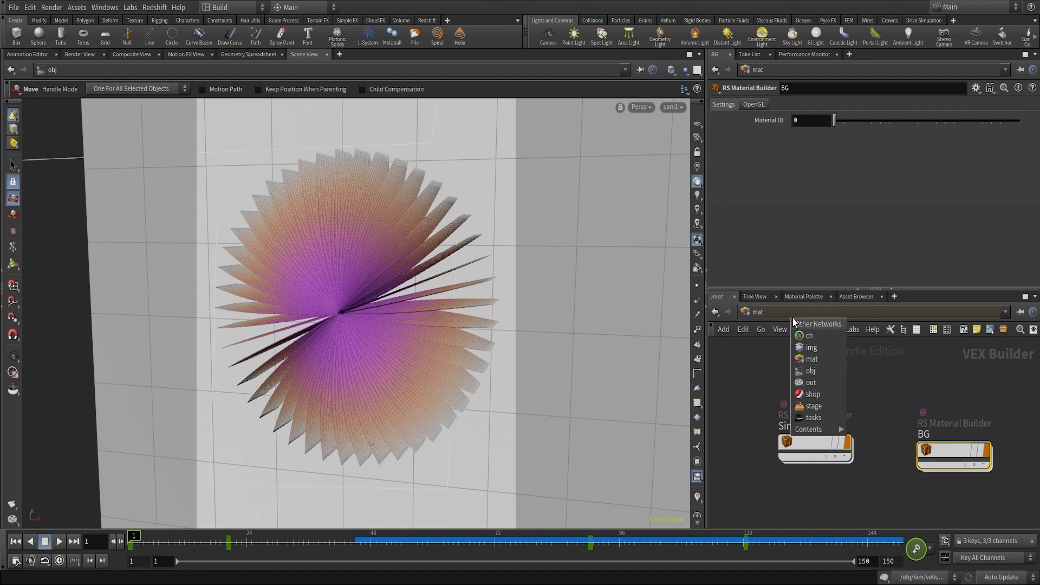
{"action": "left_click", "coordinate": [811, 371]}
{"action": "scroll", "coordinate": [838, 415], "scroll_direction": "up", "scroll_amount": 2}
{"action": "left_click", "coordinate": [848, 382]}
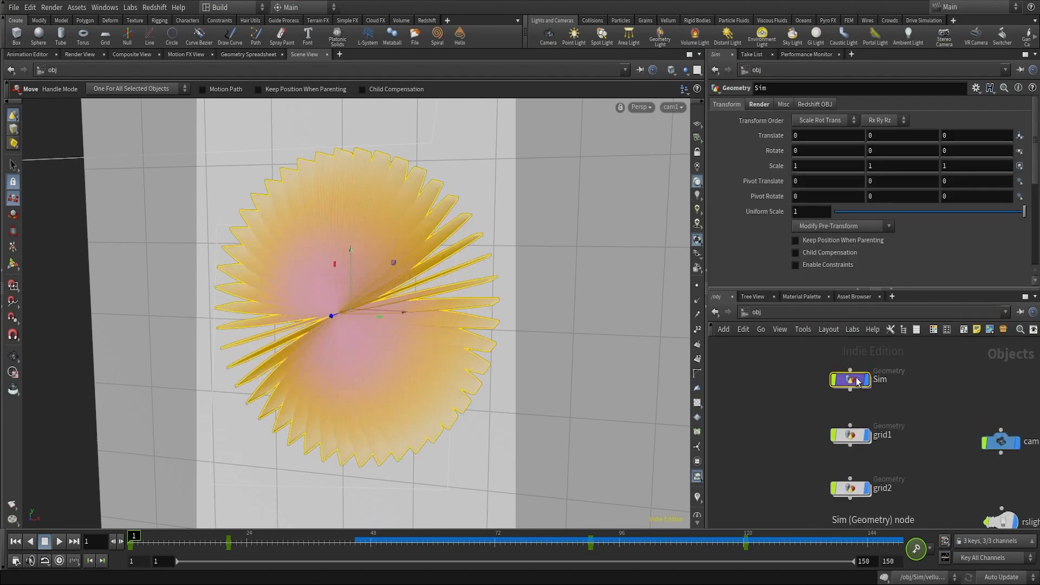
{"action": "left_click", "coordinate": [759, 105]}
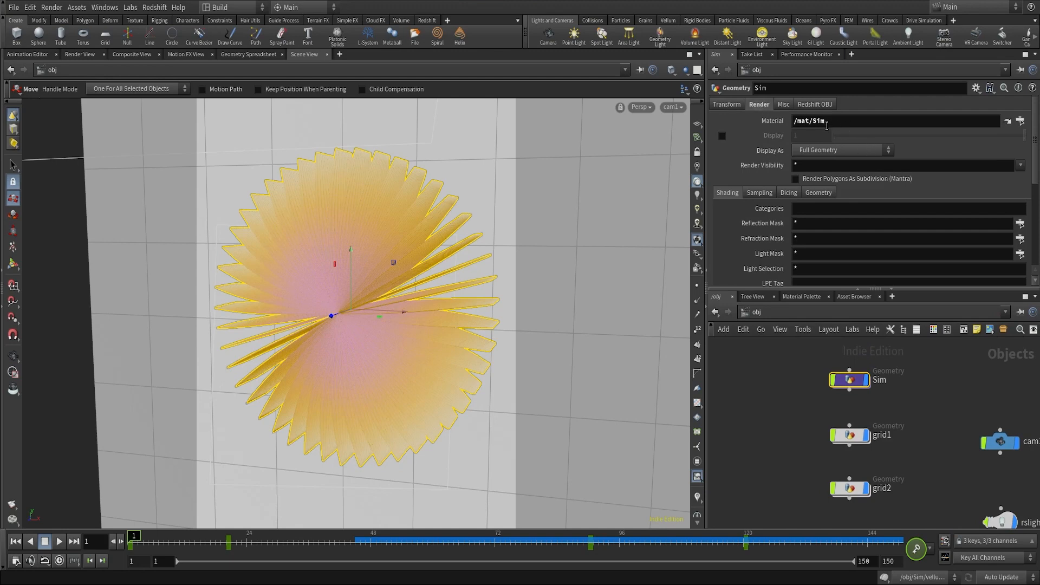
{"action": "left_click", "coordinate": [907, 389]}
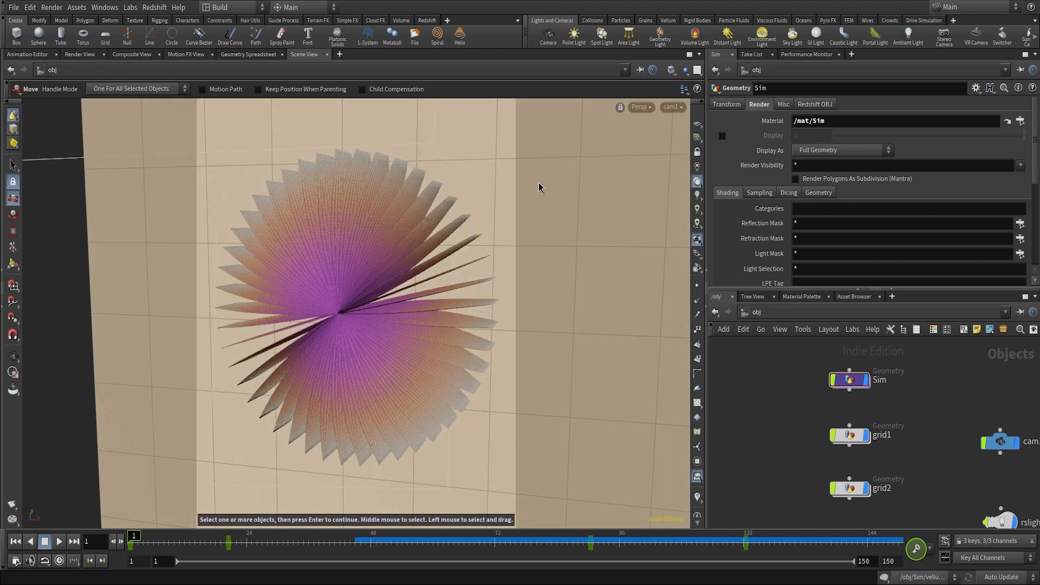
Create the Redshift ROP and IPR output nodes and space the IPR node away from the ROP.
{"action": "left_click", "coordinate": [429, 21]}
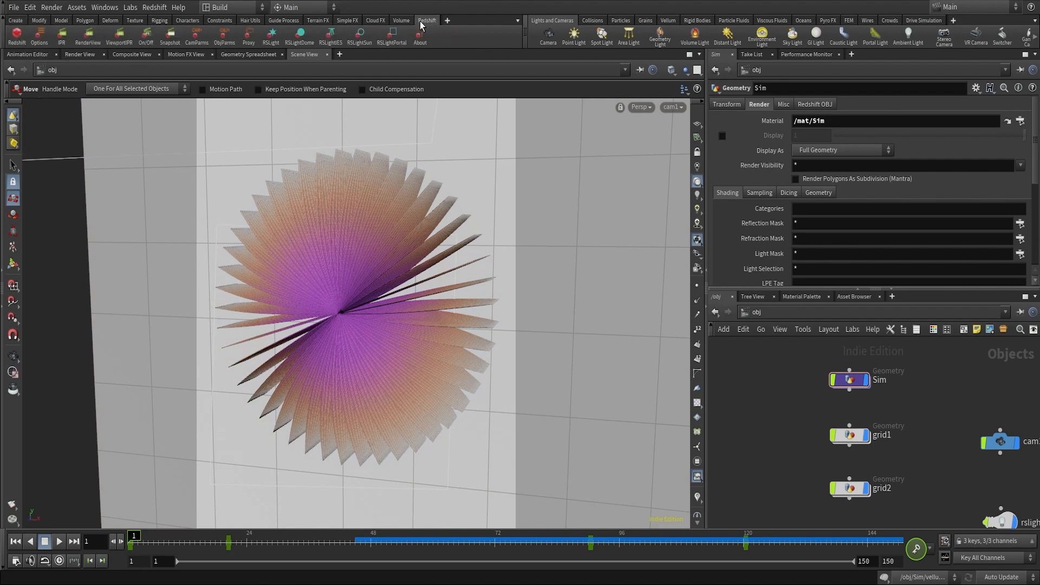
{"action": "left_click", "coordinate": [15, 38]}
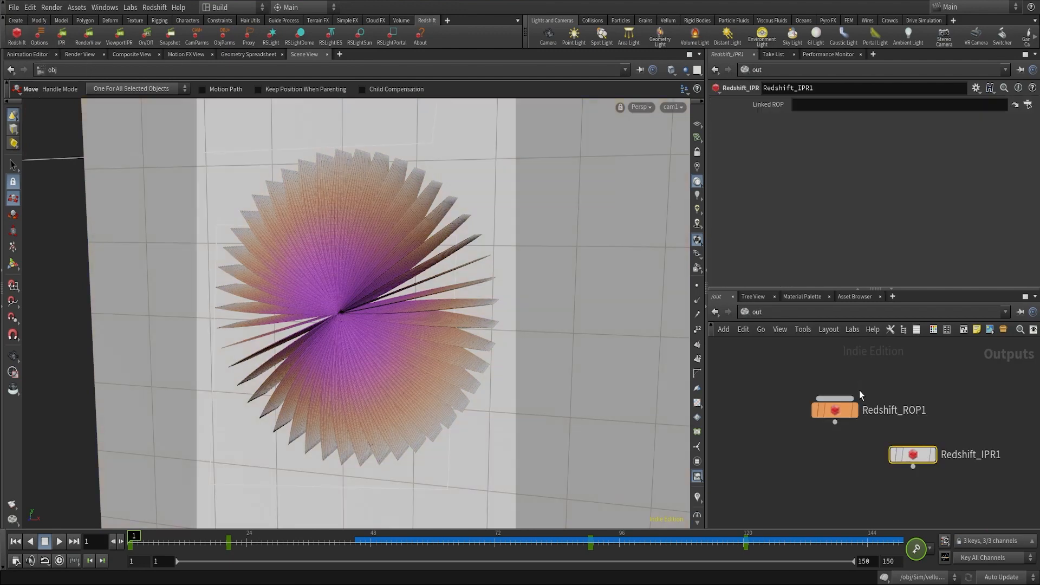
{"action": "left_click_drag", "start_coordinate": [867, 456], "coordinate": [954, 412]}
{"action": "middle_click_drag", "start_coordinate": [944, 439], "coordinate": [1013, 450]}
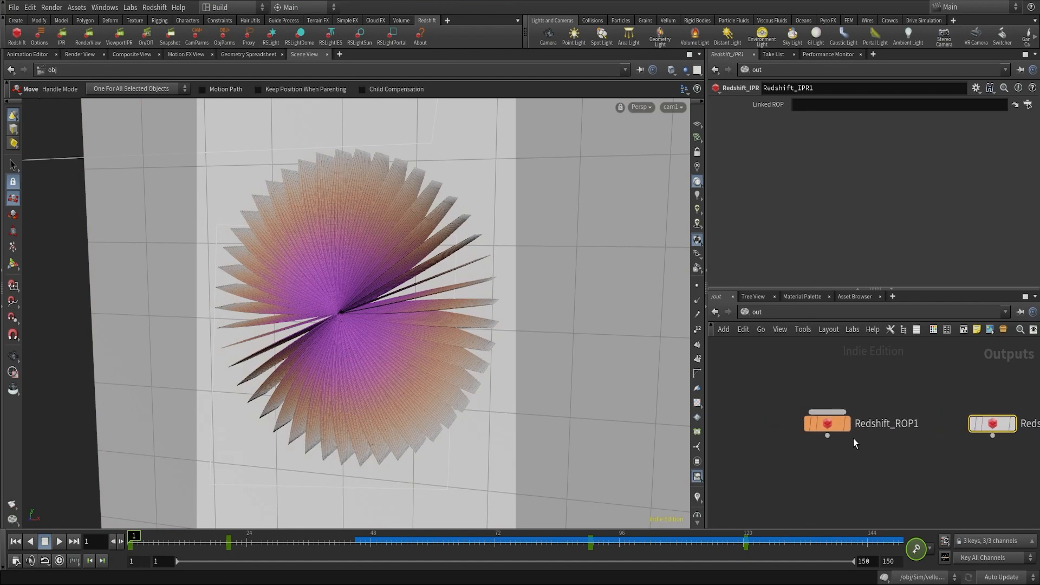
{"action": "scroll", "coordinate": [836, 432], "scroll_direction": "up", "scroll_amount": 3}
In the Redshift ROP's output post effects, enable Color/LUT/Controls for the MPlay preview.
{"action": "left_click", "coordinate": [822, 425]}
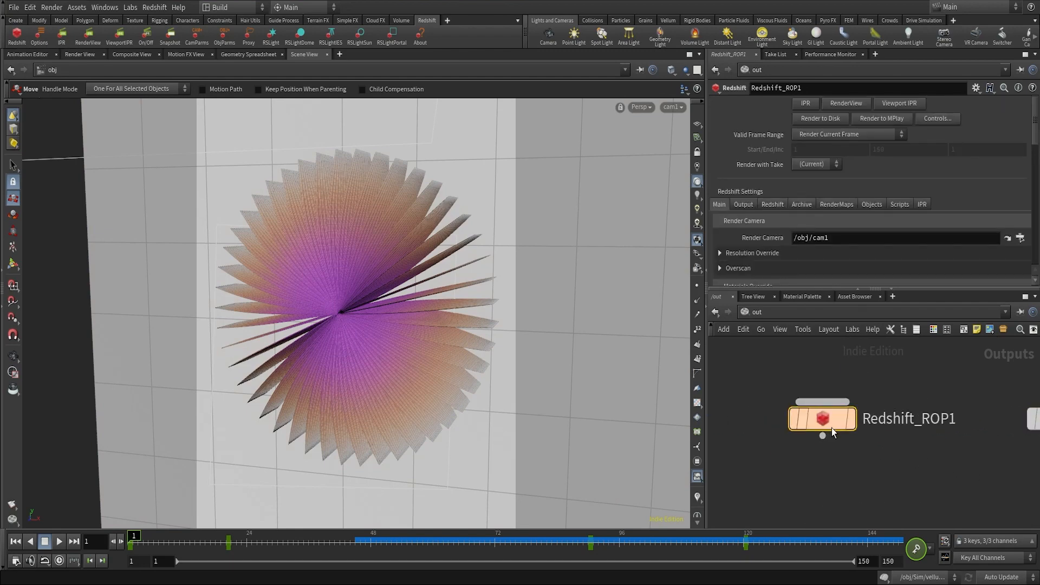
{"action": "left_click", "coordinate": [750, 206]}
{"action": "scroll", "coordinate": [784, 255], "scroll_direction": "down", "scroll_amount": 2}
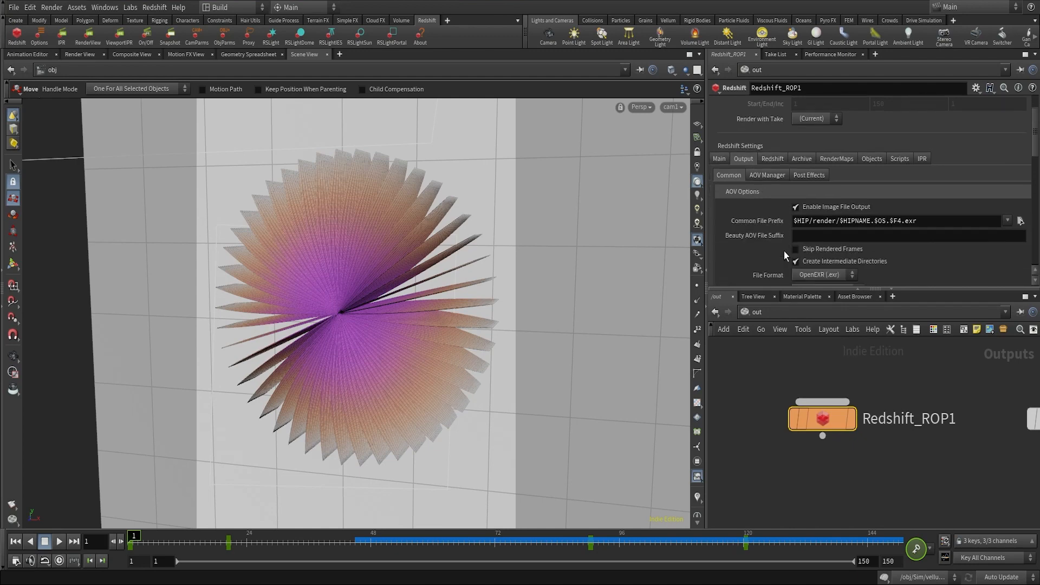
{"action": "left_click", "coordinate": [805, 177]}
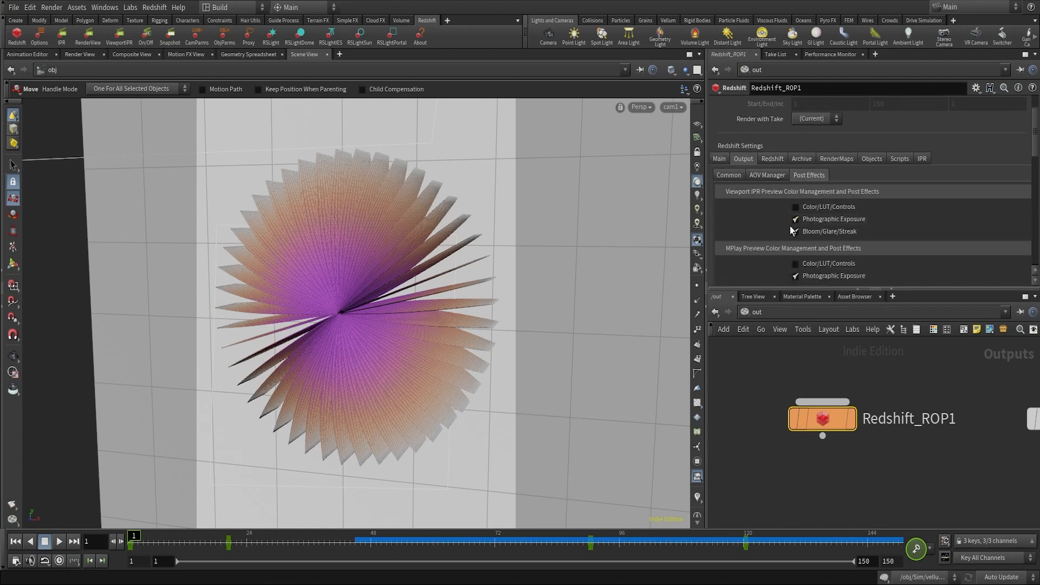
{"action": "left_click", "coordinate": [796, 263]}
{"action": "scroll", "coordinate": [796, 260], "scroll_direction": "down", "scroll_amount": 3}
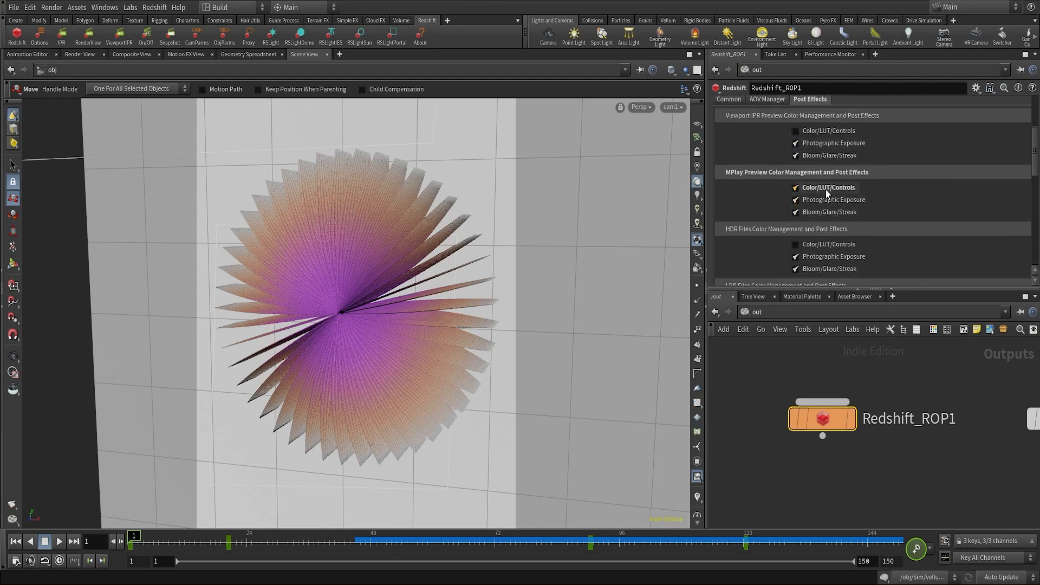
{"action": "scroll", "coordinate": [795, 173], "scroll_direction": "up", "scroll_amount": 5}
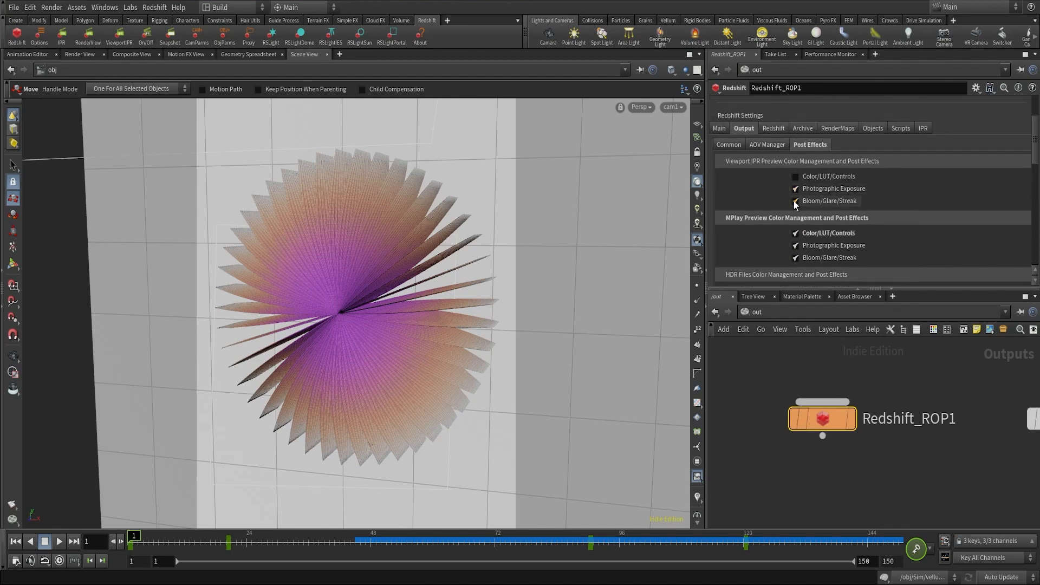
Switch the ROP's Redshift settings to Advanced mode and set the progressive passes to 120.
{"action": "left_click", "coordinate": [774, 205]}
{"action": "left_click", "coordinate": [767, 239]}
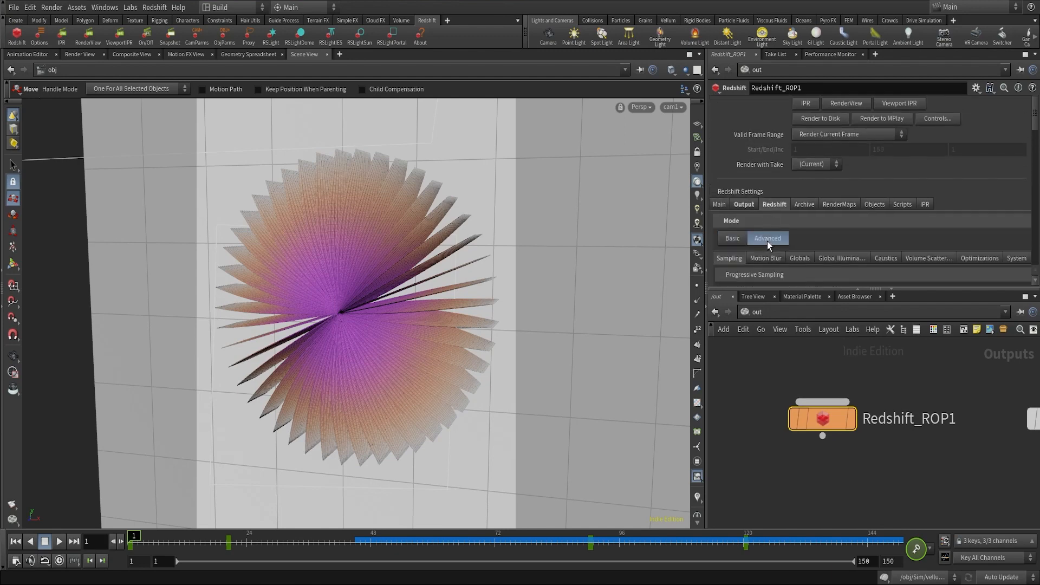
{"action": "scroll", "coordinate": [791, 251], "scroll_direction": "down", "scroll_amount": 2}
{"action": "double_click", "coordinate": [818, 258]}
{"action": "type", "text": "120"}
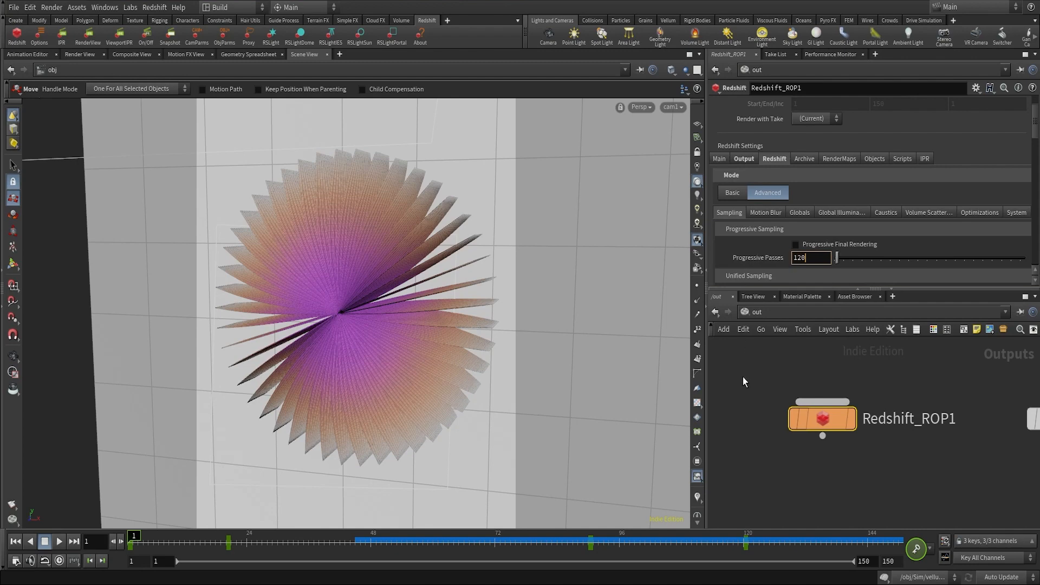
{"action": "key", "text": "Return"}
{"action": "scroll", "coordinate": [1036, 151], "scroll_direction": "down", "scroll_amount": 6}
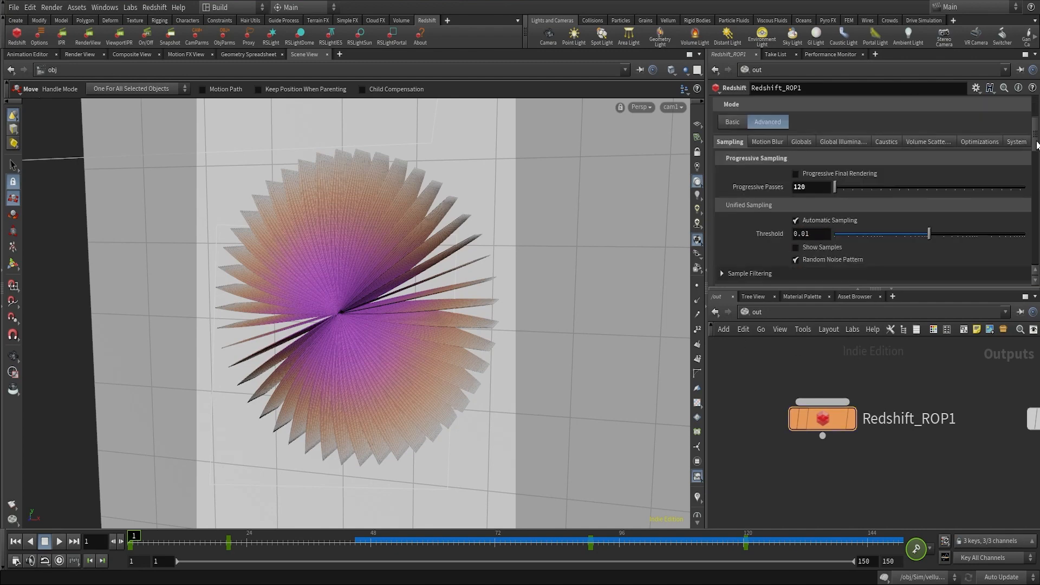
{"action": "scroll", "coordinate": [1032, 154], "scroll_direction": "up", "scroll_amount": 8}
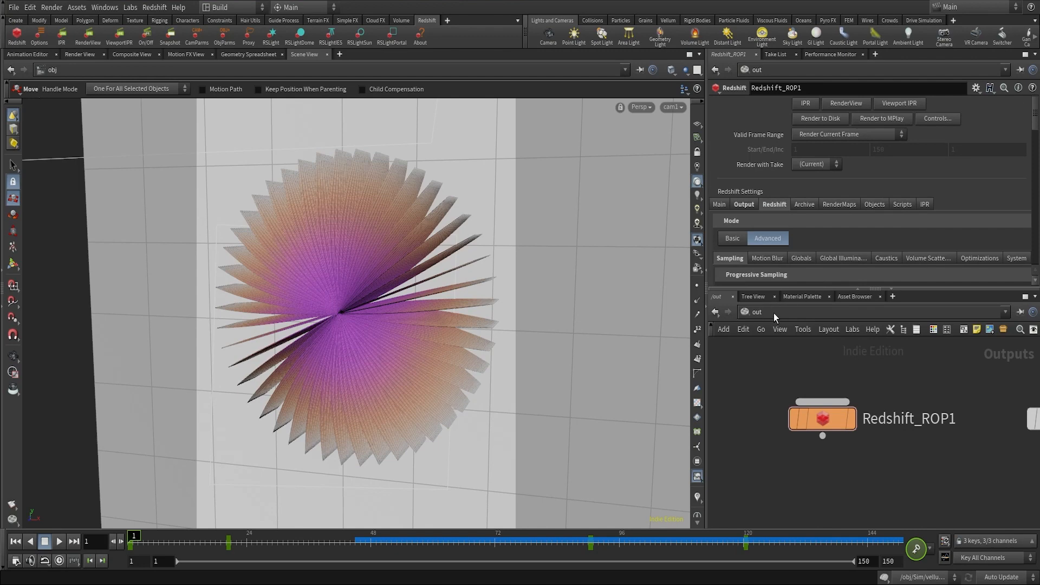
Return to the object network and start a Redshift RenderView test render of frame 1.
{"action": "left_click", "coordinate": [773, 314]}
{"action": "left_click", "coordinate": [796, 371]}
{"action": "left_click", "coordinate": [813, 448]}
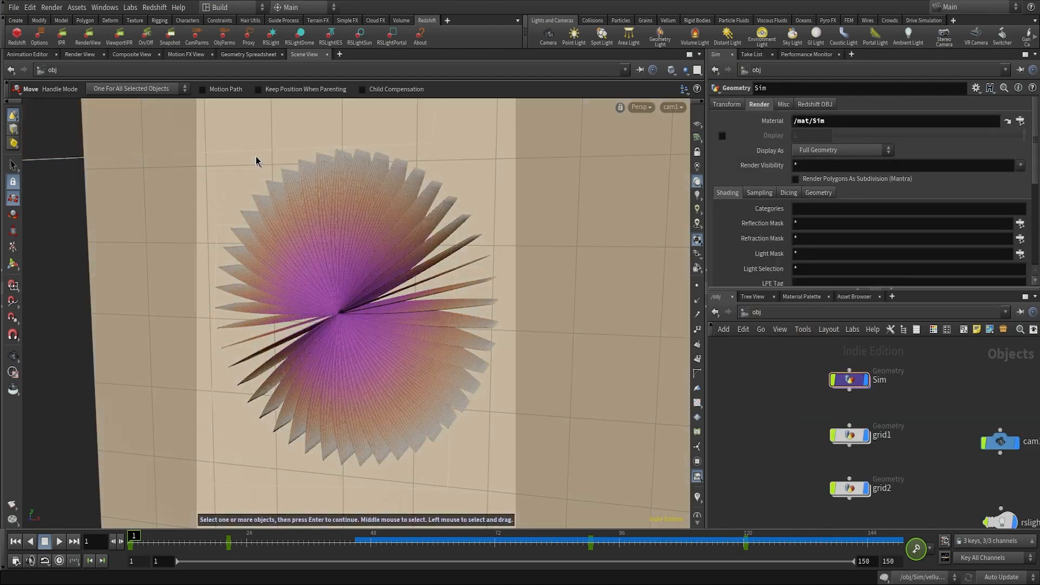
{"action": "left_click", "coordinate": [98, 42]}
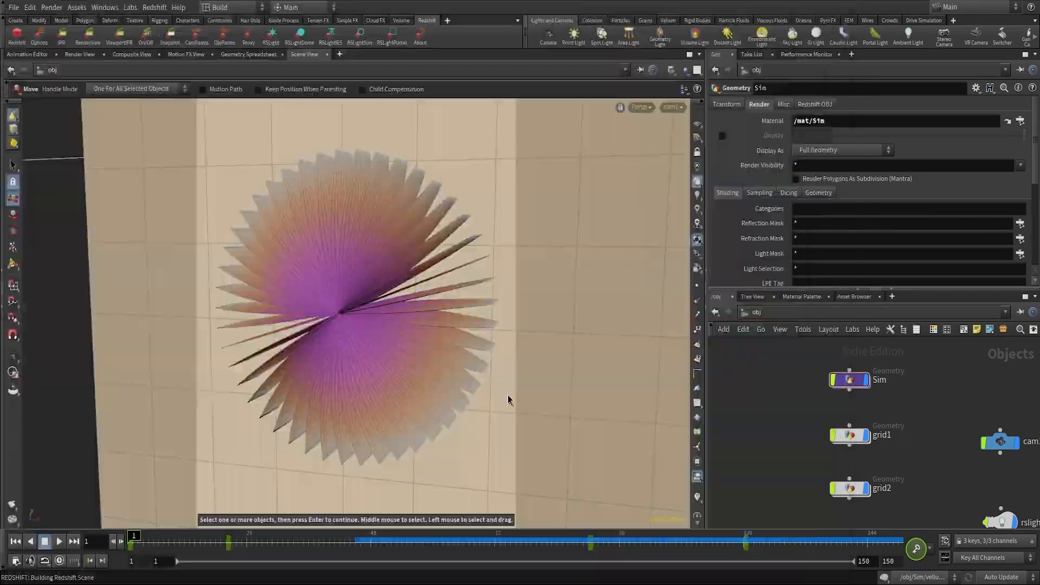
Scrub to frame 66, render the deformed flower in the Redshift RenderView and close the render window.
{"action": "left_click", "coordinate": [434, 537]}
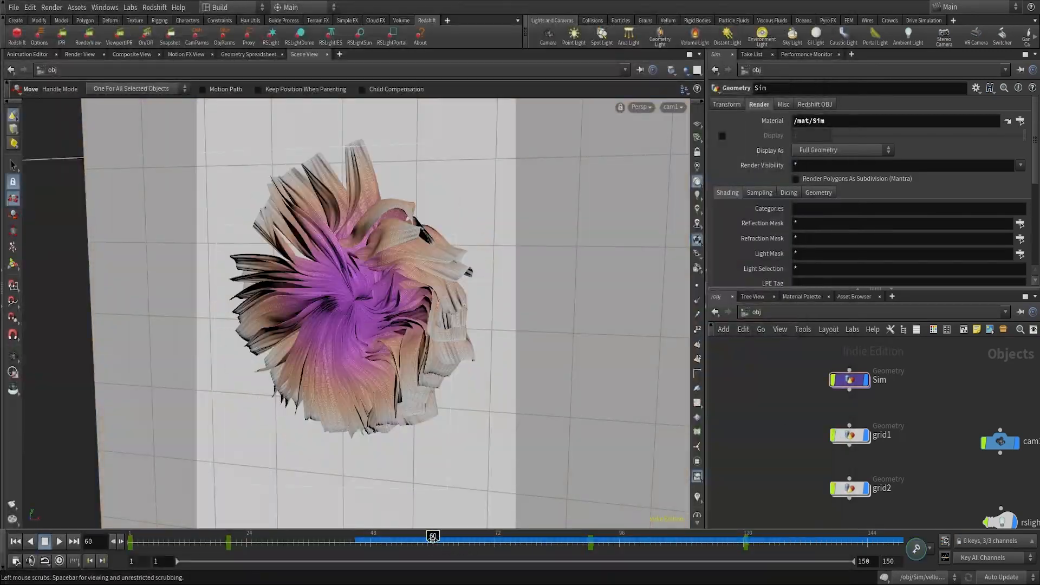
{"action": "left_click_drag", "start_coordinate": [398, 539], "coordinate": [465, 541]}
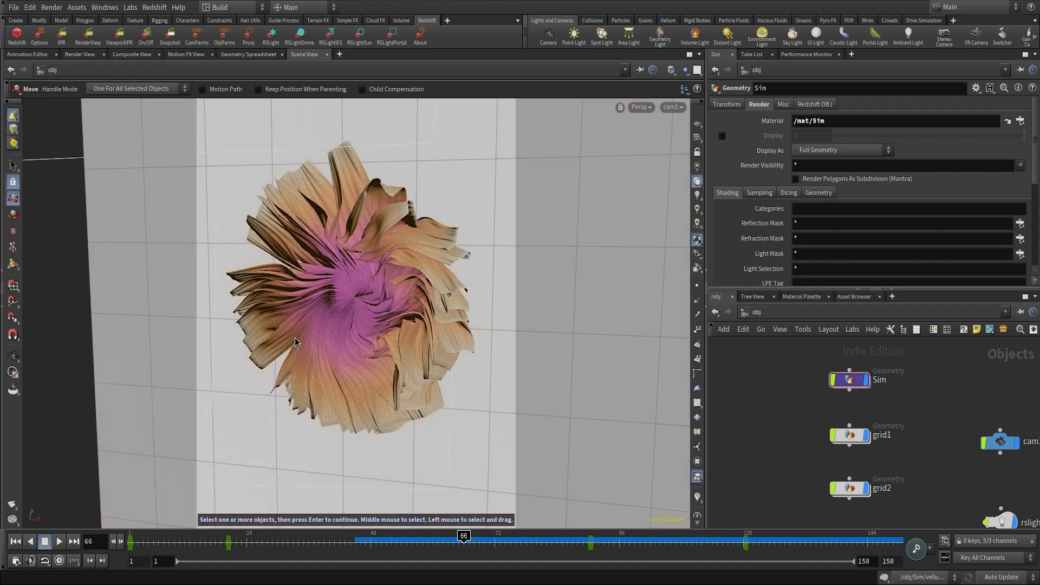
{"action": "left_click", "coordinate": [88, 35]}
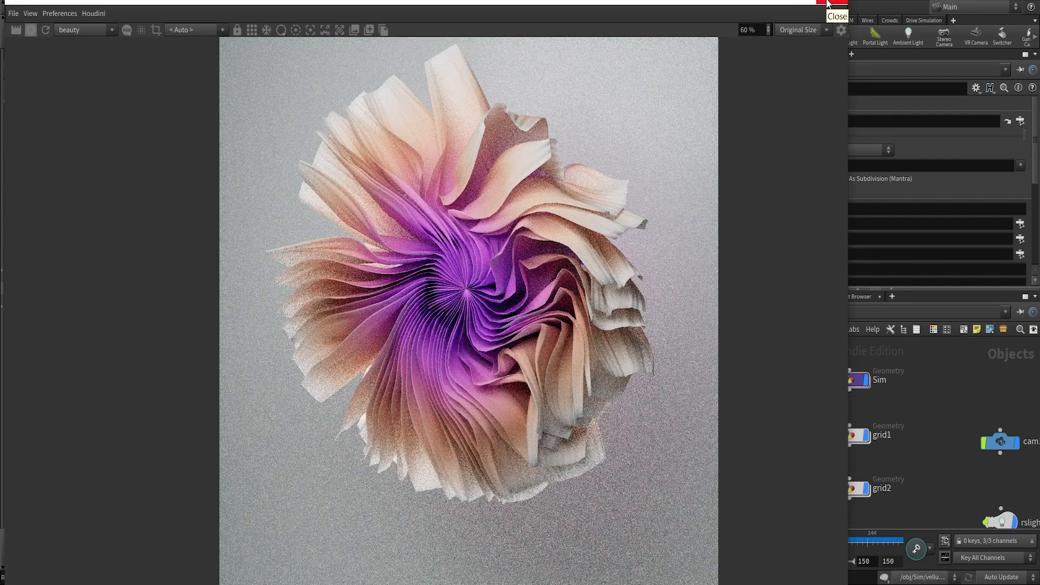
{"action": "left_click", "coordinate": [827, 3]}
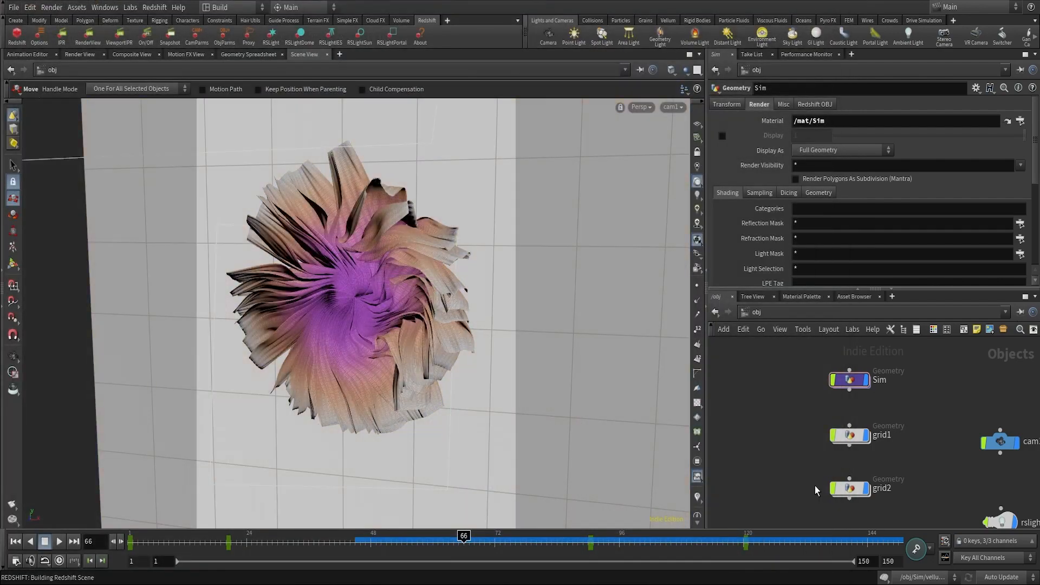
Set the intensity of rslight1 to 120 and render the flower again in the Redshift RenderView.
{"action": "middle_click_drag", "start_coordinate": [954, 458], "coordinate": [842, 411]}
{"action": "scroll", "coordinate": [902, 459], "scroll_direction": "up", "scroll_amount": 3}
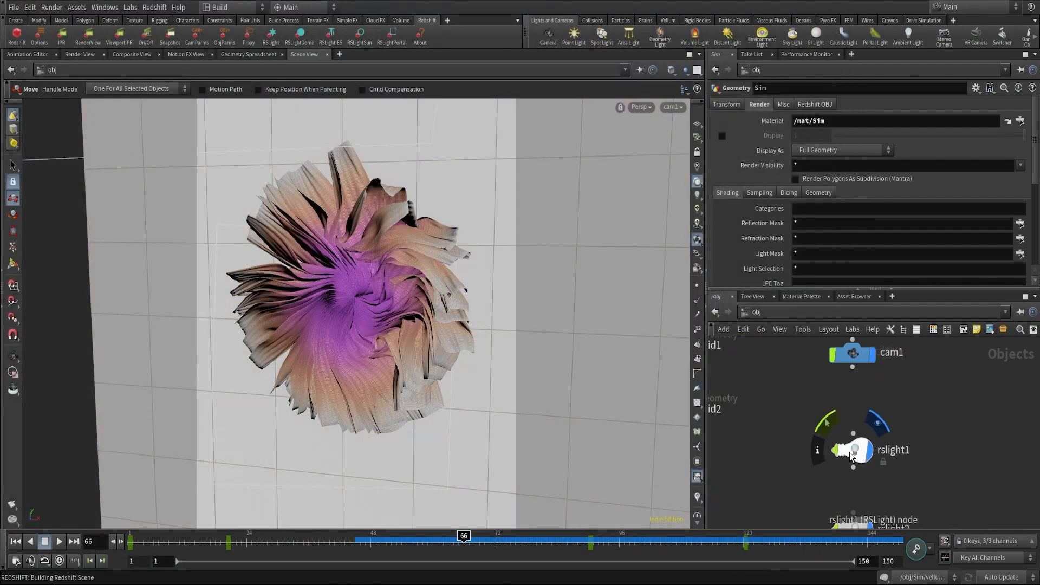
{"action": "left_click", "coordinate": [856, 450]}
{"action": "scroll", "coordinate": [810, 232], "scroll_direction": "down", "scroll_amount": 3}
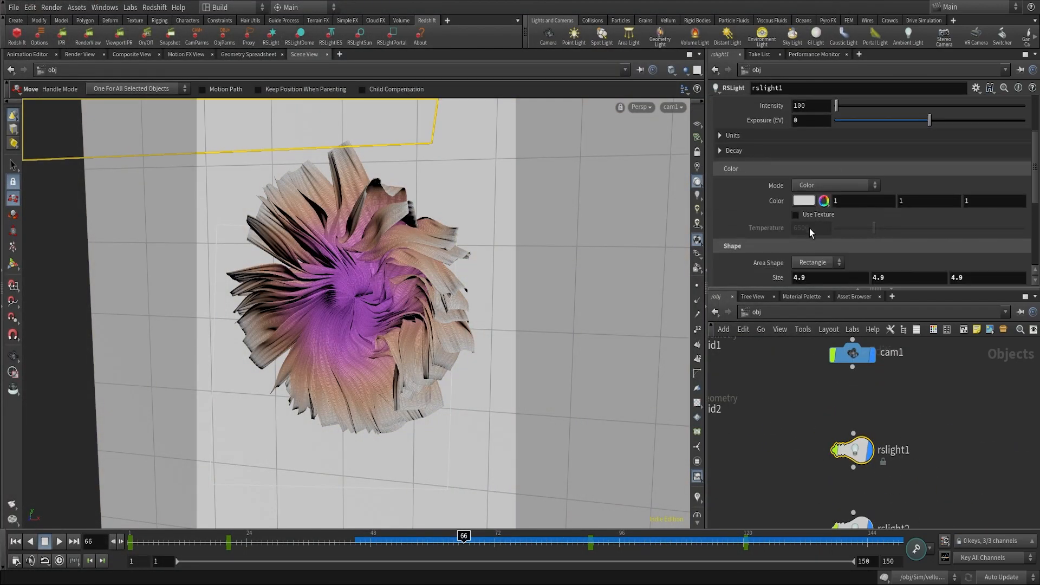
{"action": "scroll", "coordinate": [794, 179], "scroll_direction": "up", "scroll_amount": 3}
{"action": "left_click_drag", "start_coordinate": [799, 137], "coordinate": [776, 136]}
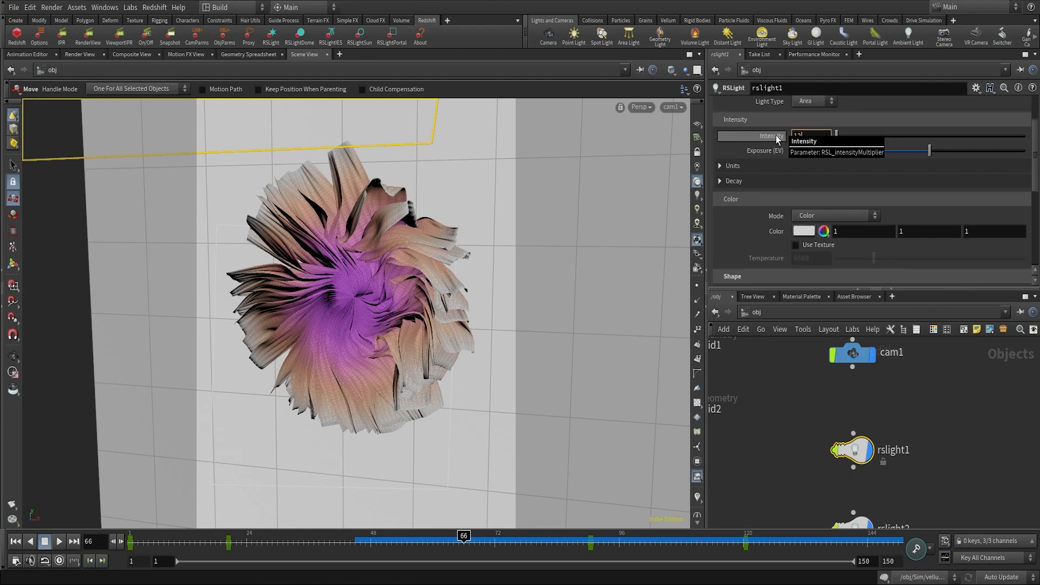
{"action": "type", "text": "120"}
{"action": "left_click", "coordinate": [784, 373]}
{"action": "left_click", "coordinate": [848, 447]}
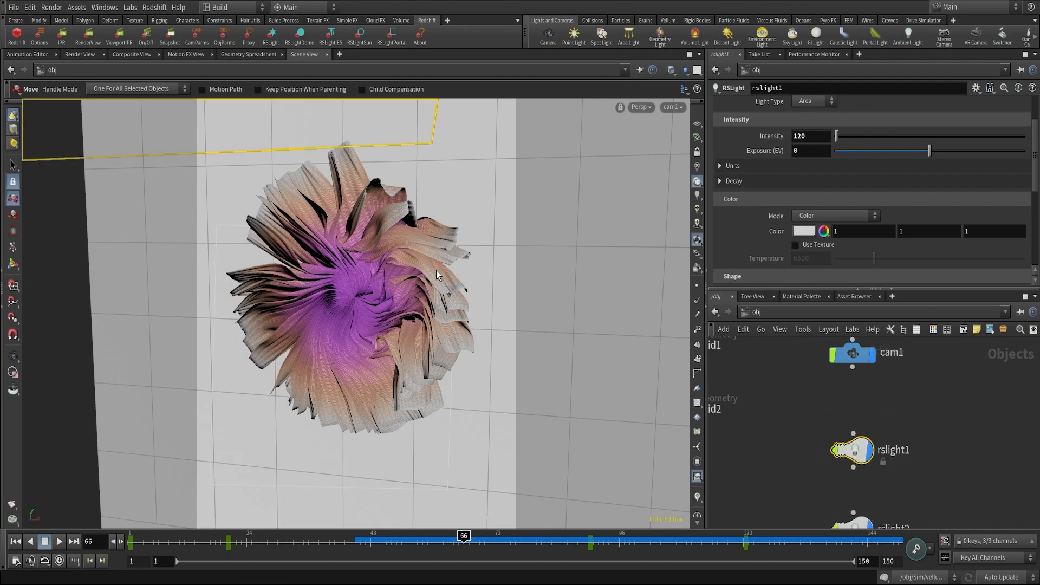
{"action": "left_click", "coordinate": [88, 37]}
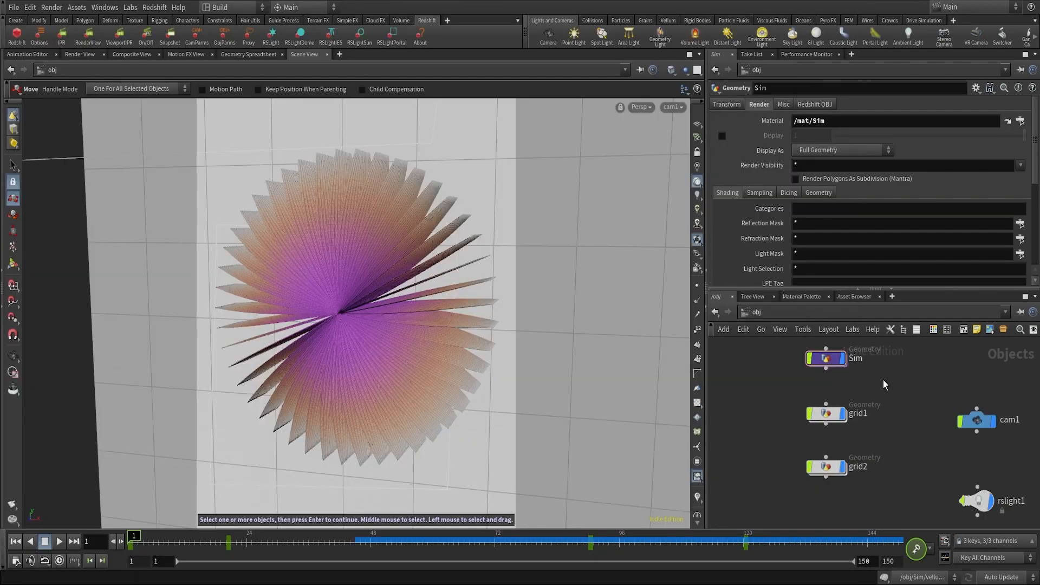
Go inside the Sim object and review vellumpostprocess1's smoothing and subdivision settings and the vellumpetals cache below it.
{"action": "double_click", "coordinate": [840, 357]}
{"action": "scroll", "coordinate": [940, 441], "scroll_direction": "down", "scroll_amount": 2}
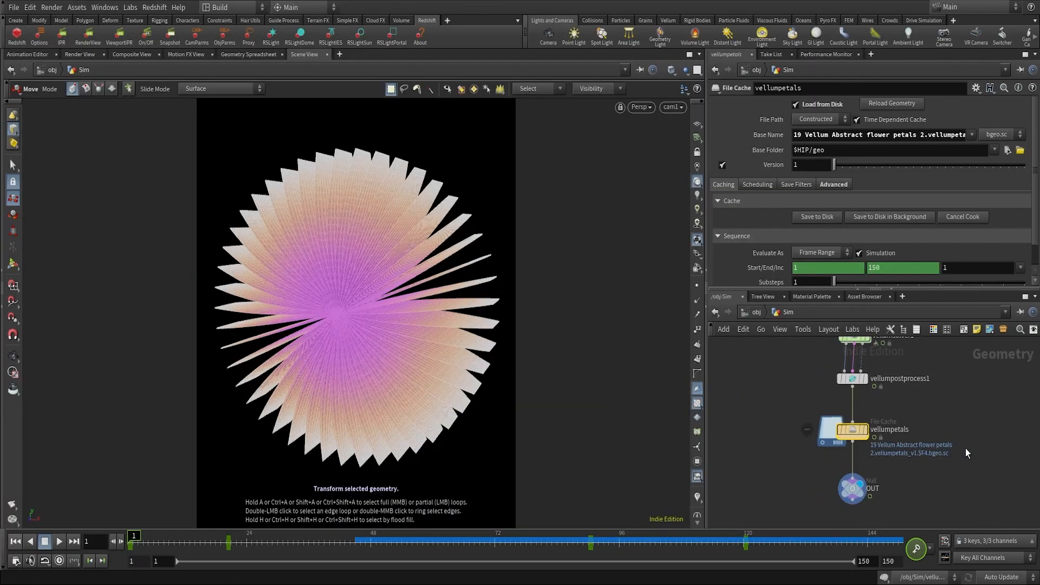
{"action": "scroll", "coordinate": [965, 449], "scroll_direction": "down", "scroll_amount": 1}
{"action": "middle_click_drag", "start_coordinate": [961, 383], "coordinate": [936, 446]}
{"action": "scroll", "coordinate": [837, 452], "scroll_direction": "up", "scroll_amount": 5}
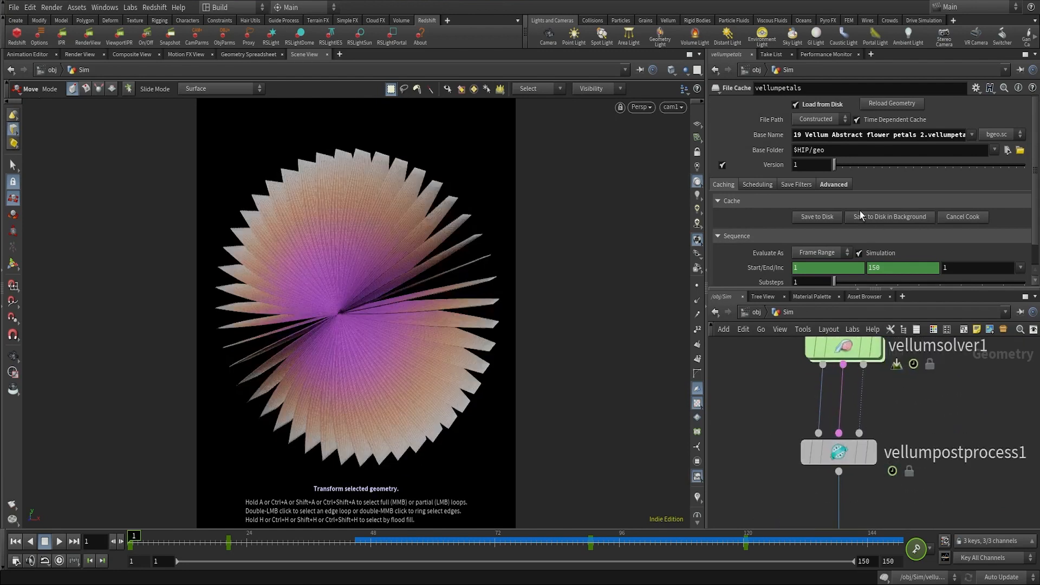
{"action": "left_click", "coordinate": [847, 451]}
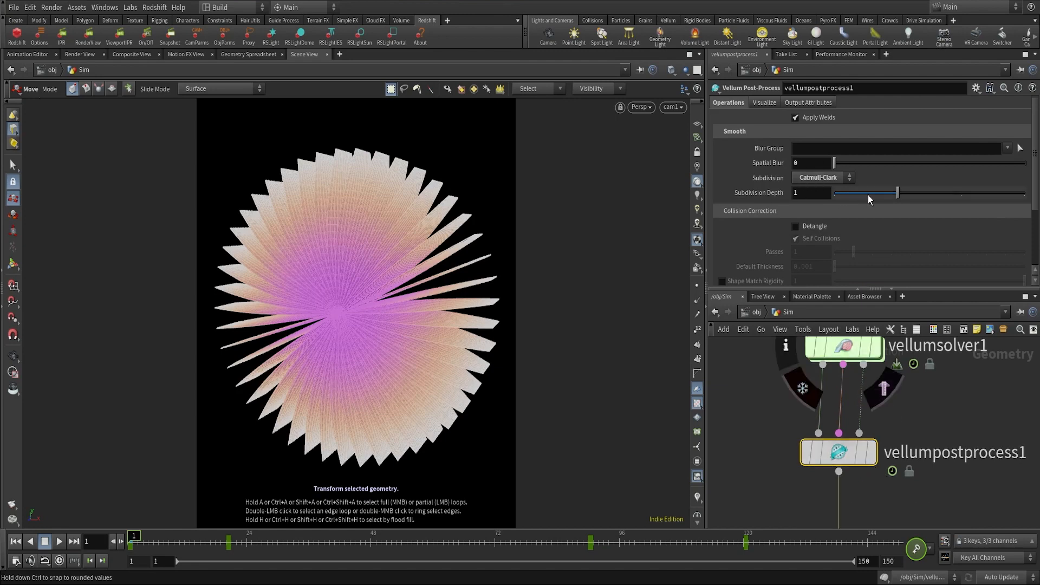
{"action": "scroll", "coordinate": [985, 475], "scroll_direction": "down", "scroll_amount": 2}
{"action": "middle_click_drag", "start_coordinate": [985, 475], "coordinate": [923, 402]}
{"action": "left_click", "coordinate": [954, 459]}
{"action": "scroll", "coordinate": [956, 459], "scroll_direction": "up", "scroll_amount": 2}
{"action": "middle_click_drag", "start_coordinate": [992, 460], "coordinate": [940, 392]}
{"action": "scroll", "coordinate": [936, 438], "scroll_direction": "down", "scroll_amount": 2}
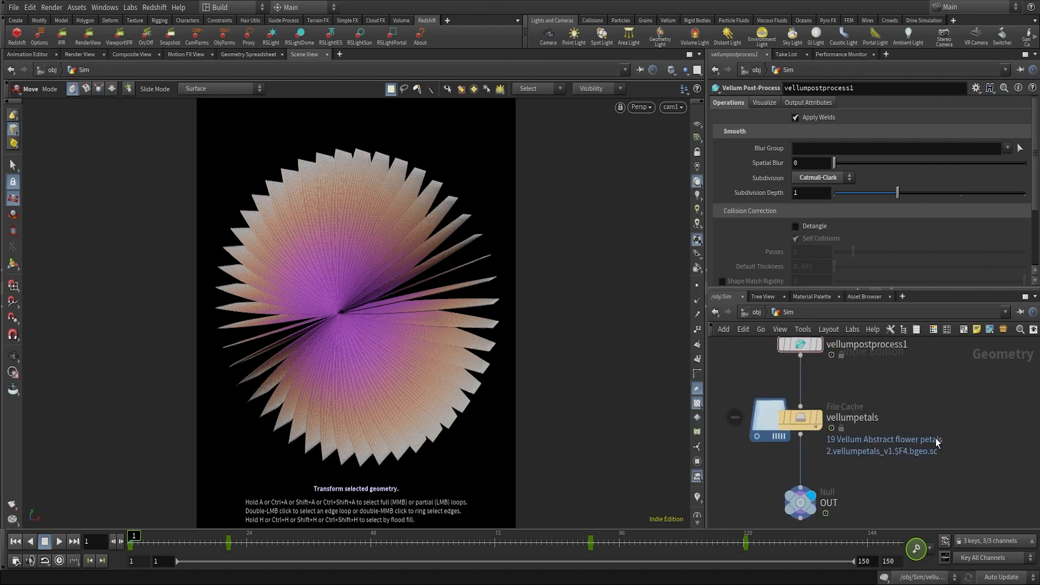
{"action": "scroll", "coordinate": [963, 481], "scroll_direction": "down", "scroll_amount": 2}
{"action": "middle_click_drag", "start_coordinate": [963, 480], "coordinate": [901, 468]}
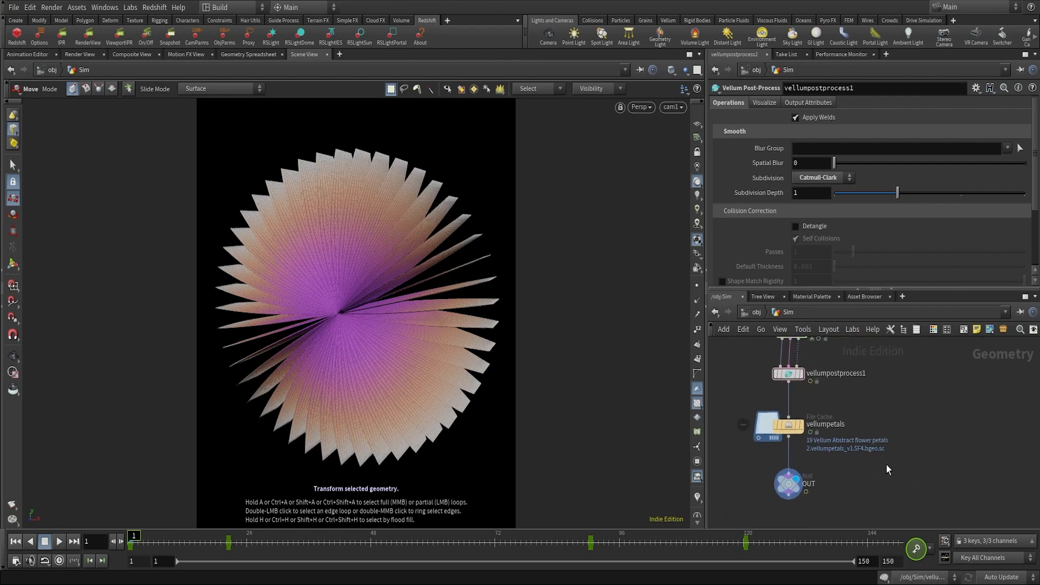
Add a Retime node, connect the vellumpetals file cache output to it and display the retimed result.
{"action": "left_click", "coordinate": [789, 436]}
{"action": "key", "text": "Tab"}
{"action": "type", "text": "et"}
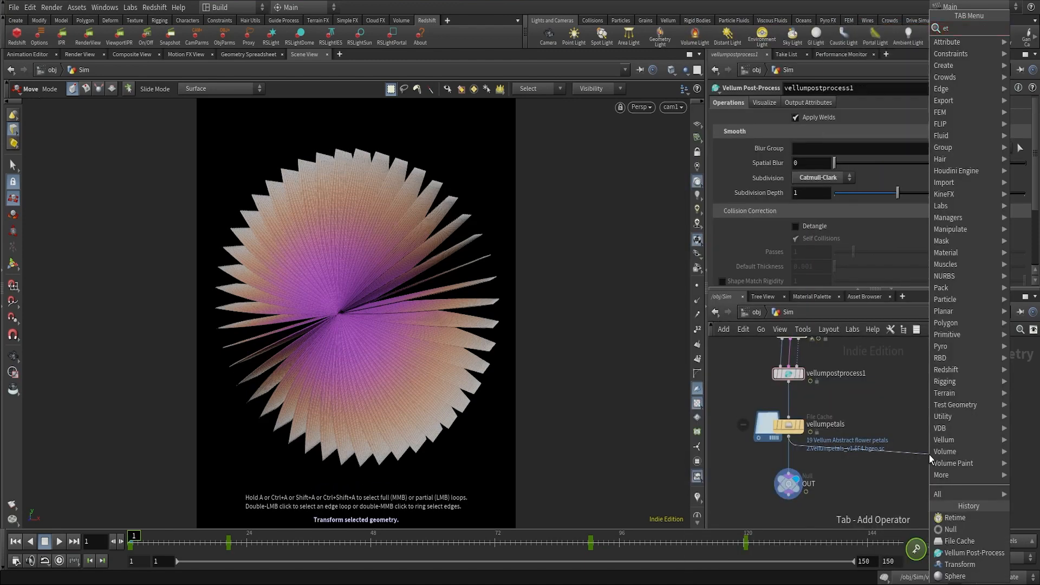
{"action": "key", "text": "BackSpace"}
{"action": "key", "text": "BackSpace"}
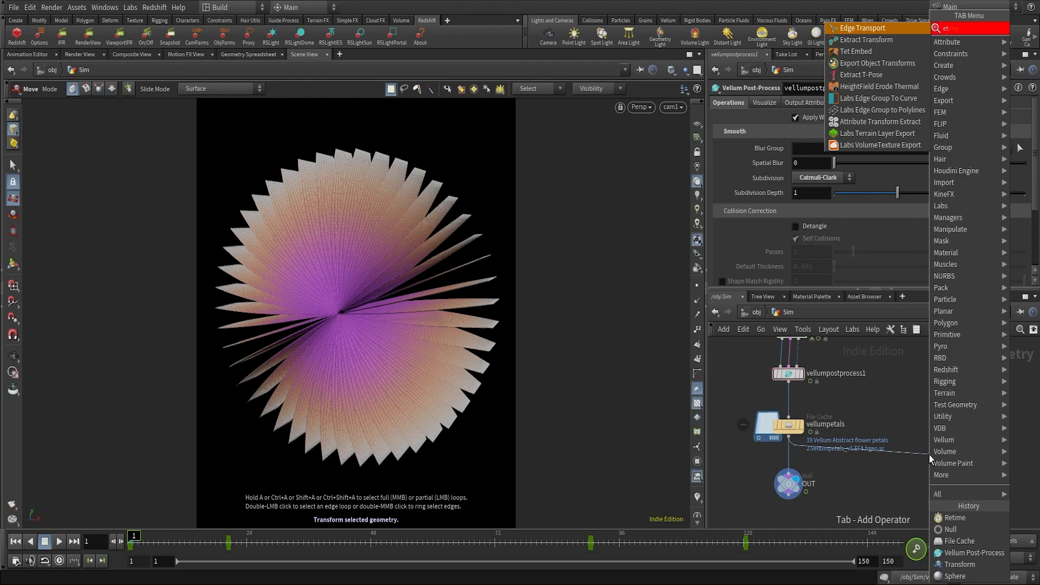
{"action": "type", "text": "retime"}
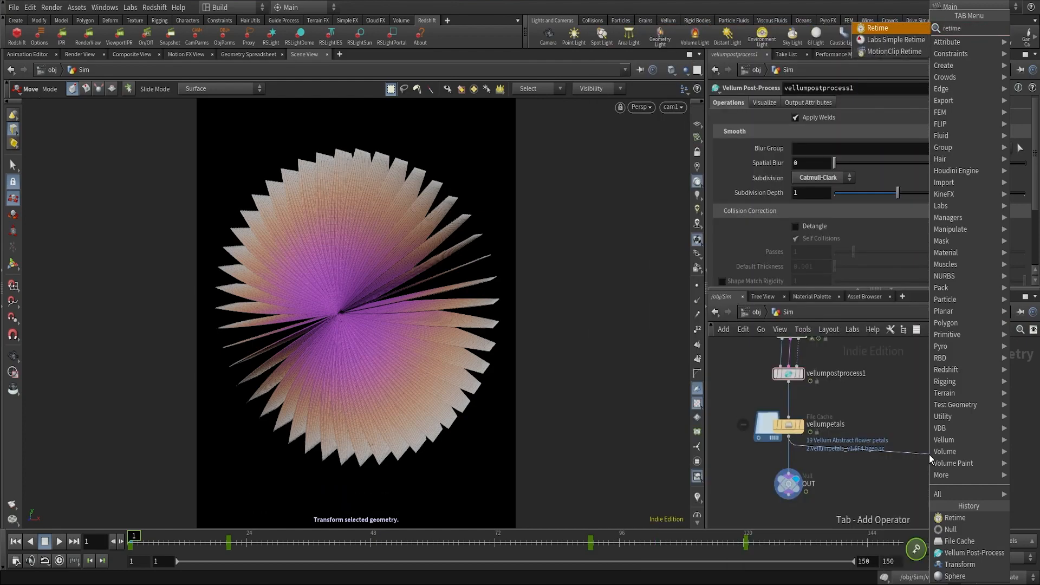
{"action": "key", "text": "Return"}
{"action": "left_click", "coordinate": [902, 458]}
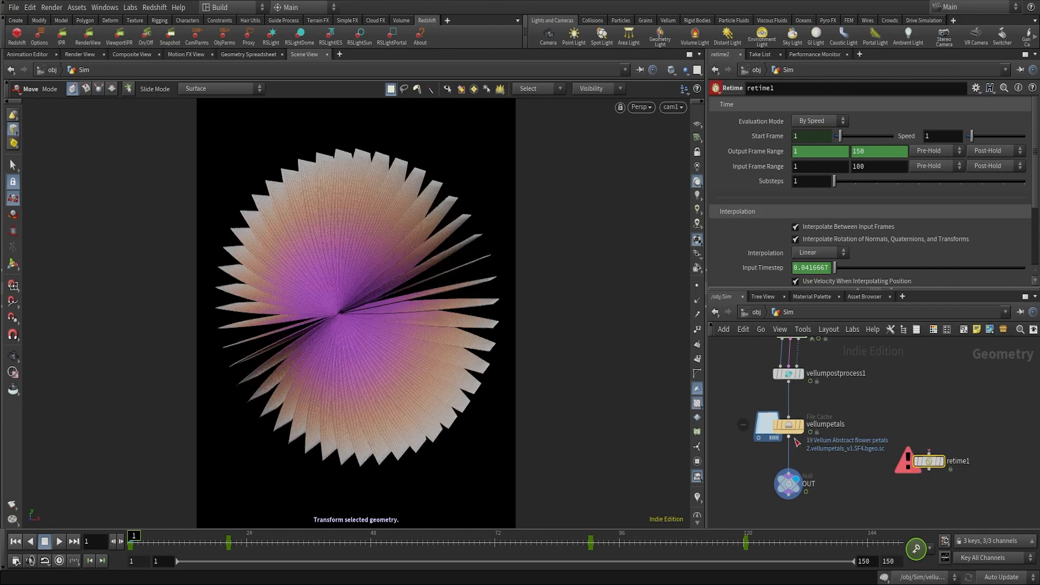
{"action": "left_click_drag", "start_coordinate": [794, 438], "coordinate": [941, 465]}
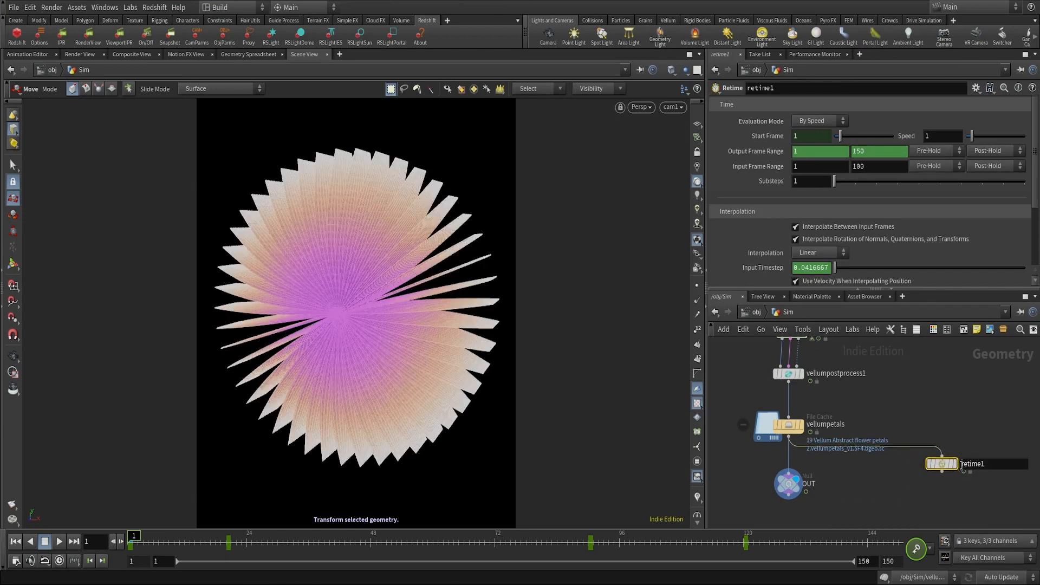
{"action": "left_click", "coordinate": [950, 464]}
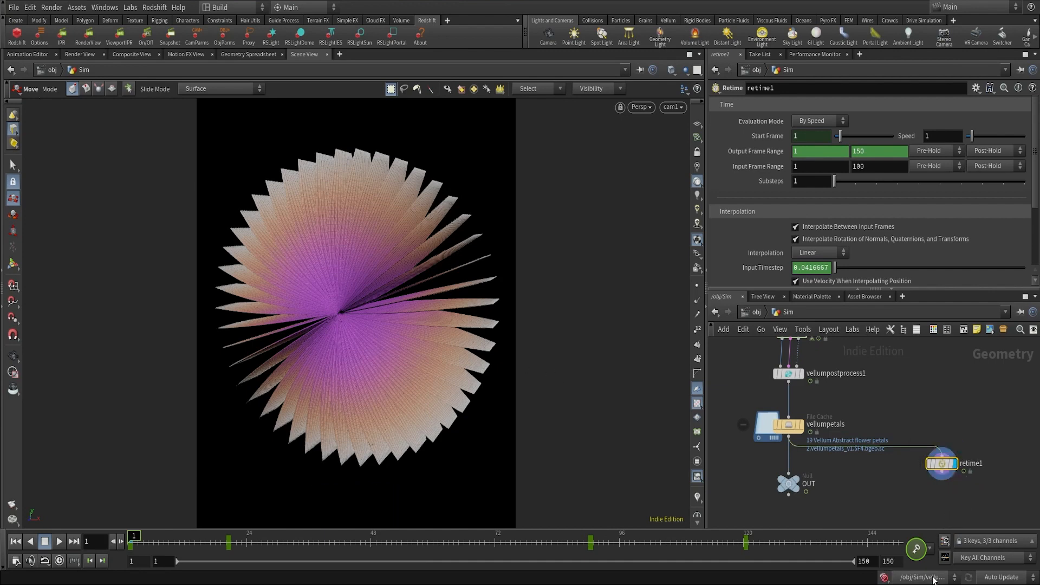
Switch the scene's update mode from Auto Update to Manual.
{"action": "left_click", "coordinate": [1001, 576]}
{"action": "left_click", "coordinate": [994, 541]}
{"action": "left_click", "coordinate": [986, 506]}
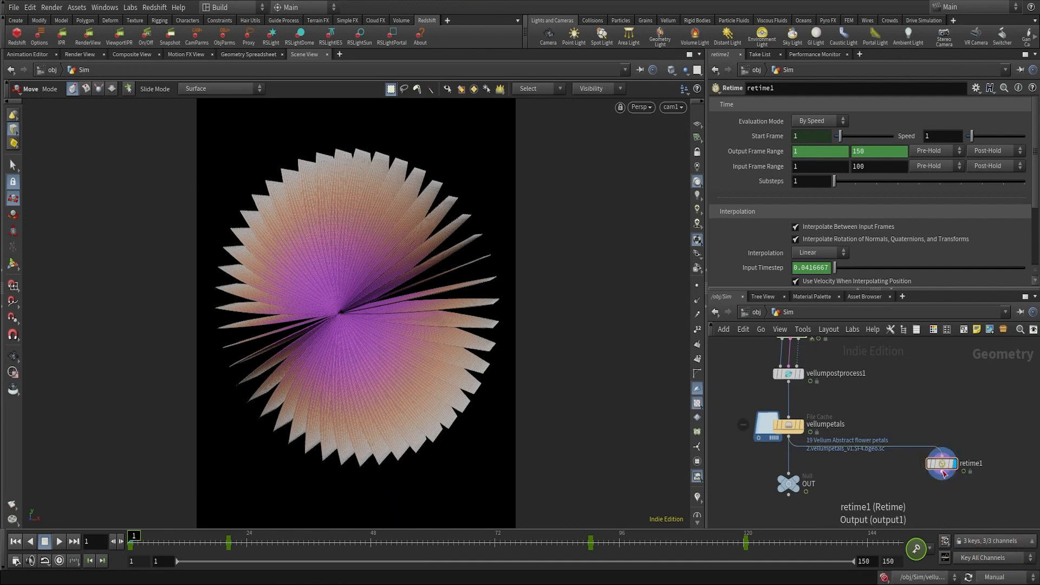
Move to frame 40 and set a keyframe on the Retime node's Speed at 1.
{"action": "left_click", "coordinate": [322, 538]}
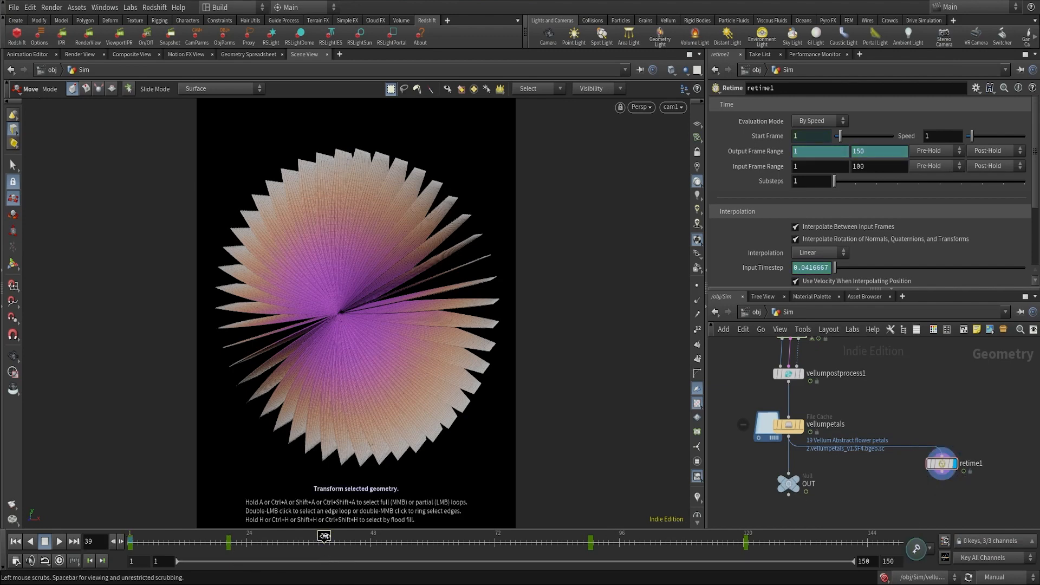
{"action": "left_click", "coordinate": [329, 539]}
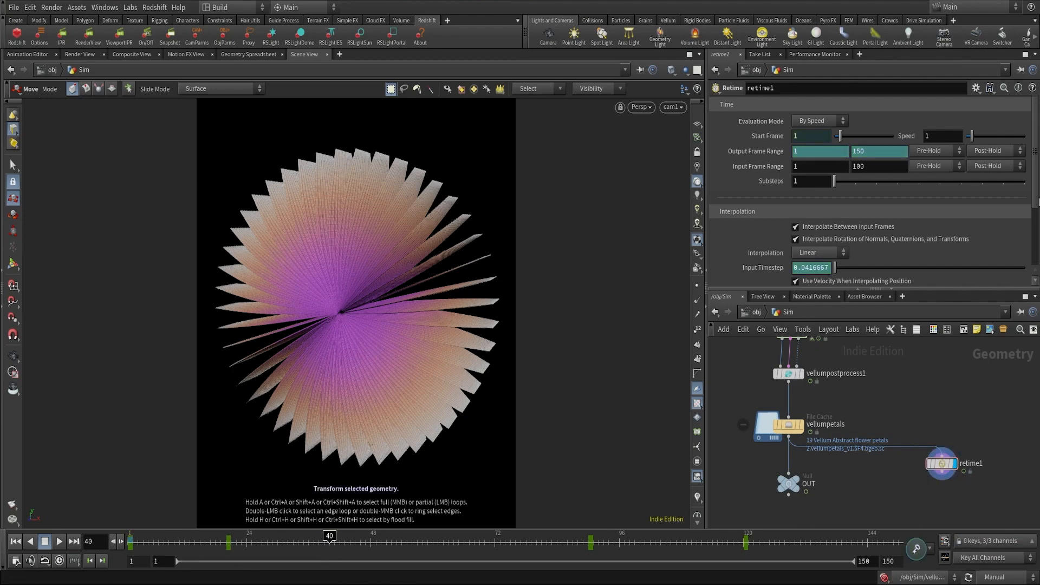
{"action": "left_click", "coordinate": [948, 138]}
{"action": "left_click", "coordinate": [947, 138], "text": "alt"}
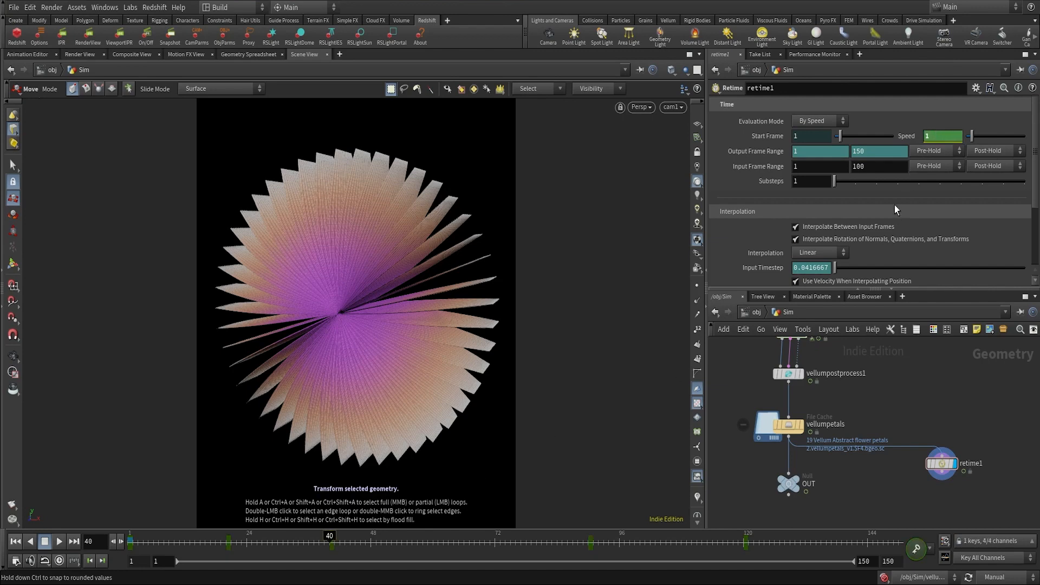
Move to frame 41 and set a keyframe on the Retime node's Speed at 0.5.
{"action": "key", "text": "Right"}
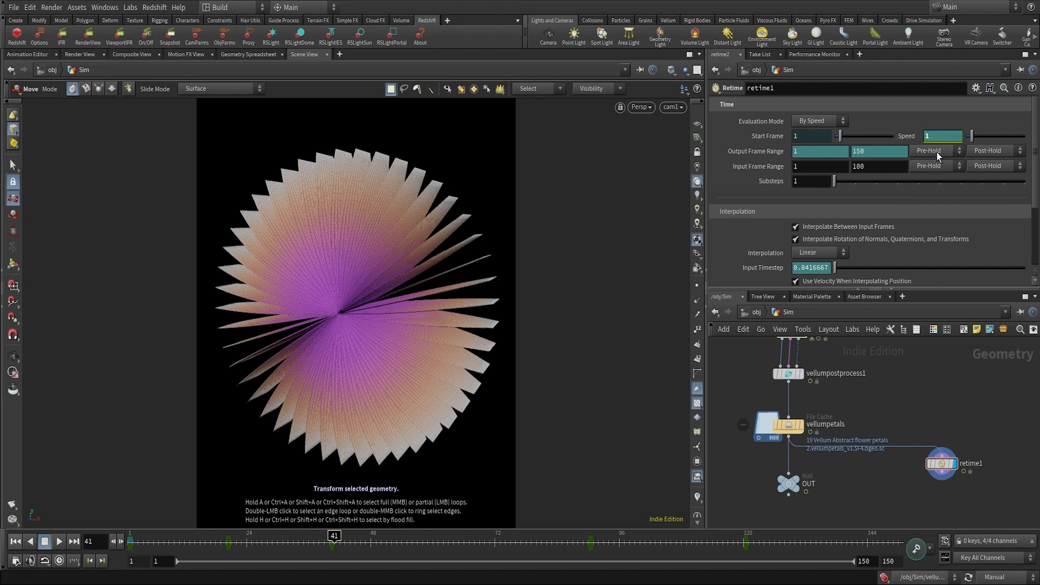
{"action": "type", "text": "0.5"}
{"action": "key", "text": "Return"}
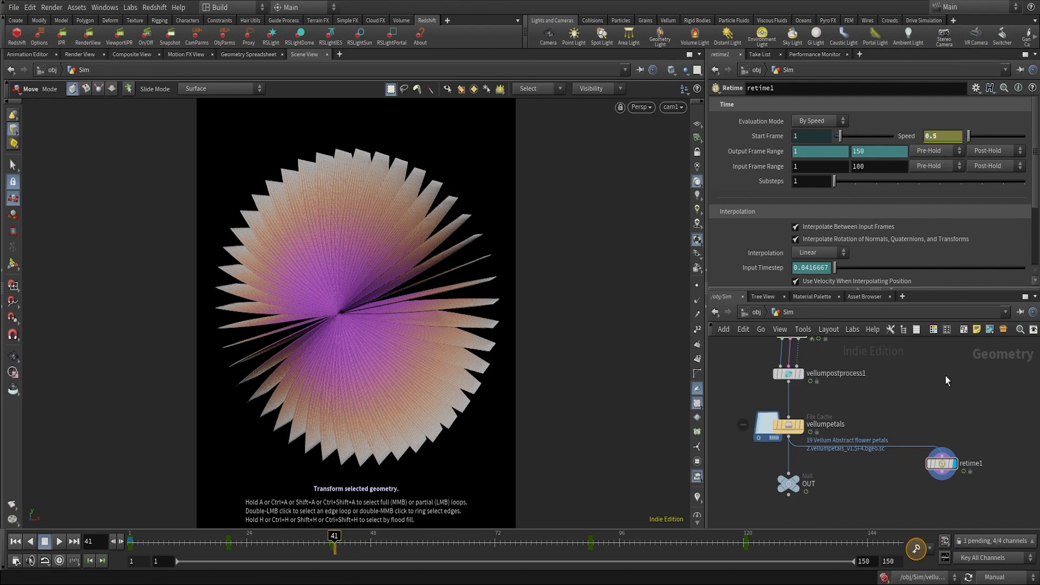
{"action": "left_click", "coordinate": [947, 138], "text": "alt"}
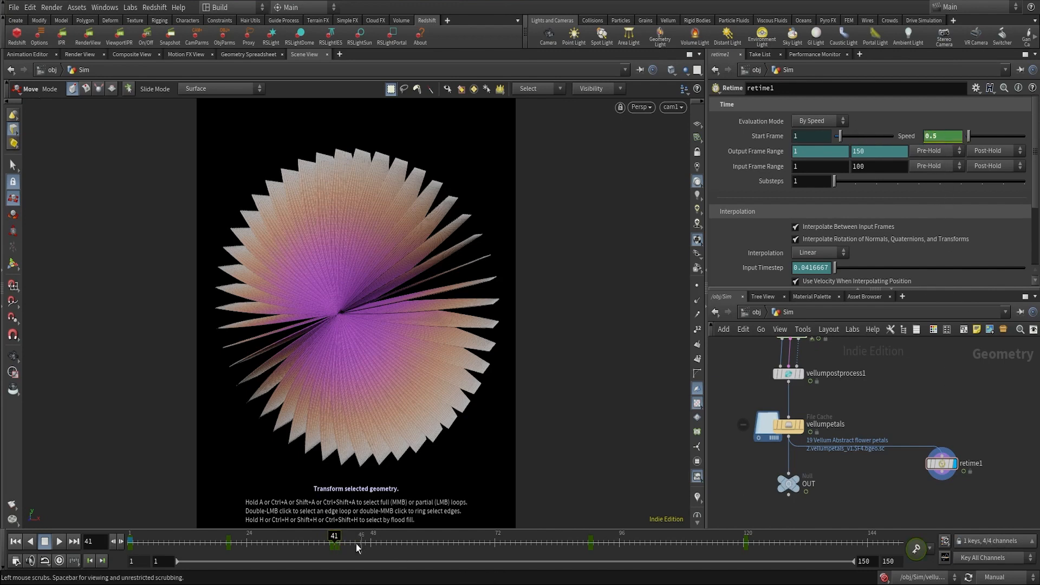
Keyframe the Retime Speed at 0.5 on frame 90 and at 2 on frame 91.
{"action": "left_click_drag", "start_coordinate": [336, 540], "coordinate": [589, 540]}
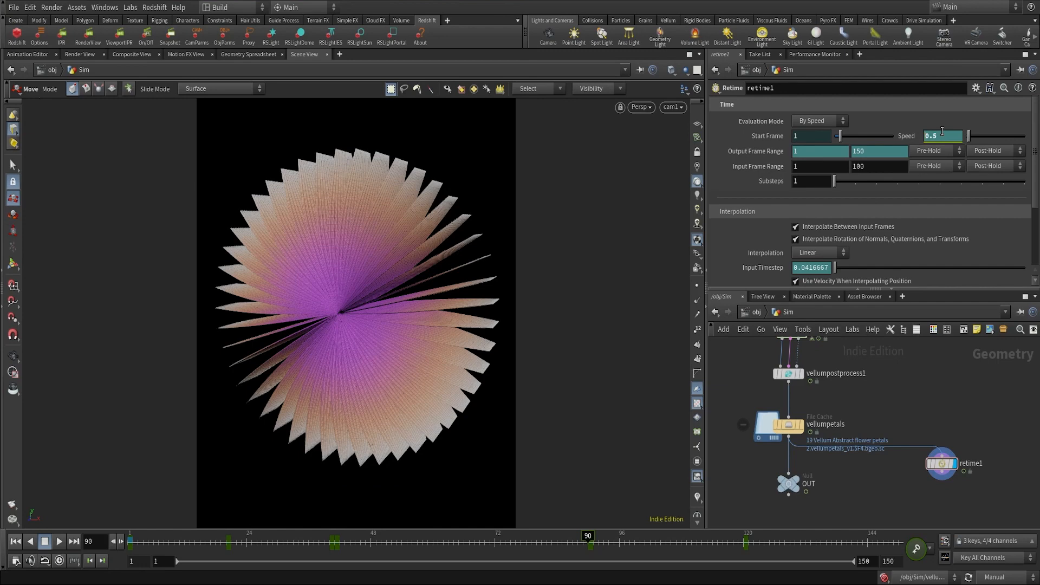
{"action": "left_click", "coordinate": [942, 131], "text": "alt"}
{"action": "key", "text": "Right"}
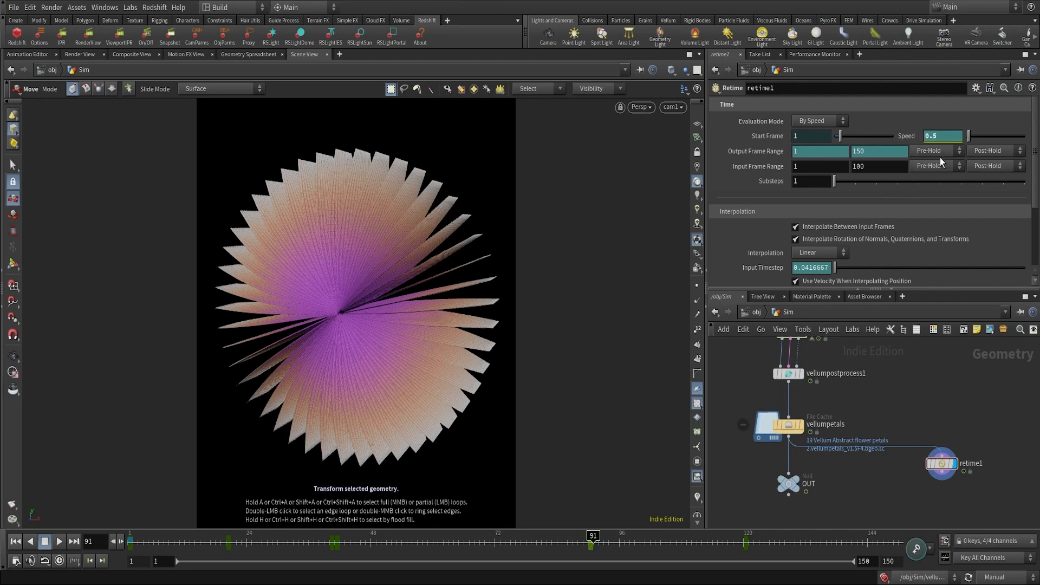
{"action": "type", "text": "2"}
{"action": "key", "text": "Return"}
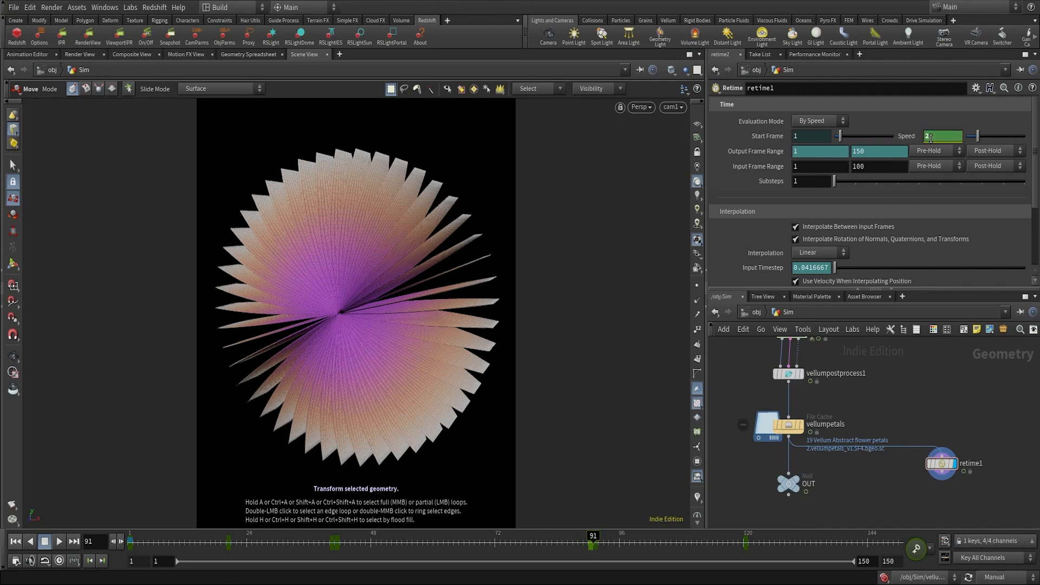
Keyframe the Retime Speed at 2 on frame 114 and at 0.5 on frame 115.
{"action": "left_click_drag", "start_coordinate": [603, 542], "coordinate": [717, 548]}
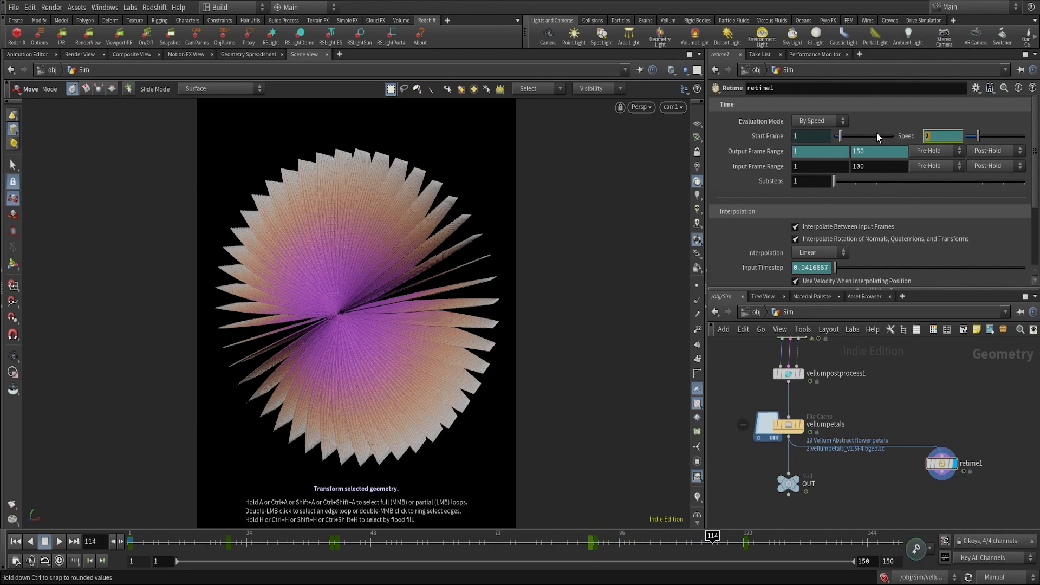
{"action": "key", "text": "Return"}
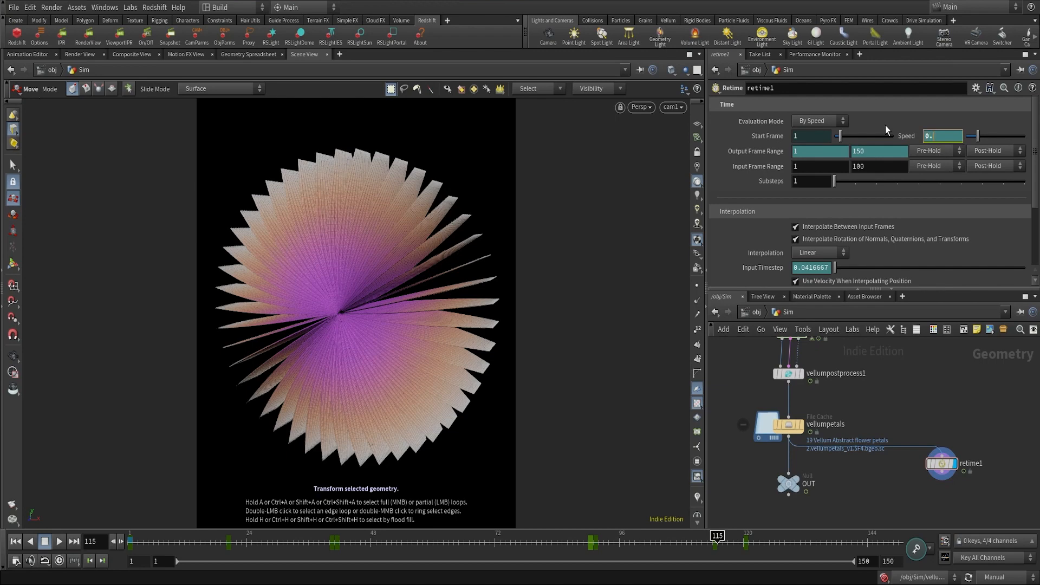
{"action": "type", "text": "5"}
{"action": "key", "text": "Return"}
{"action": "left_click", "coordinate": [942, 135], "text": "alt"}
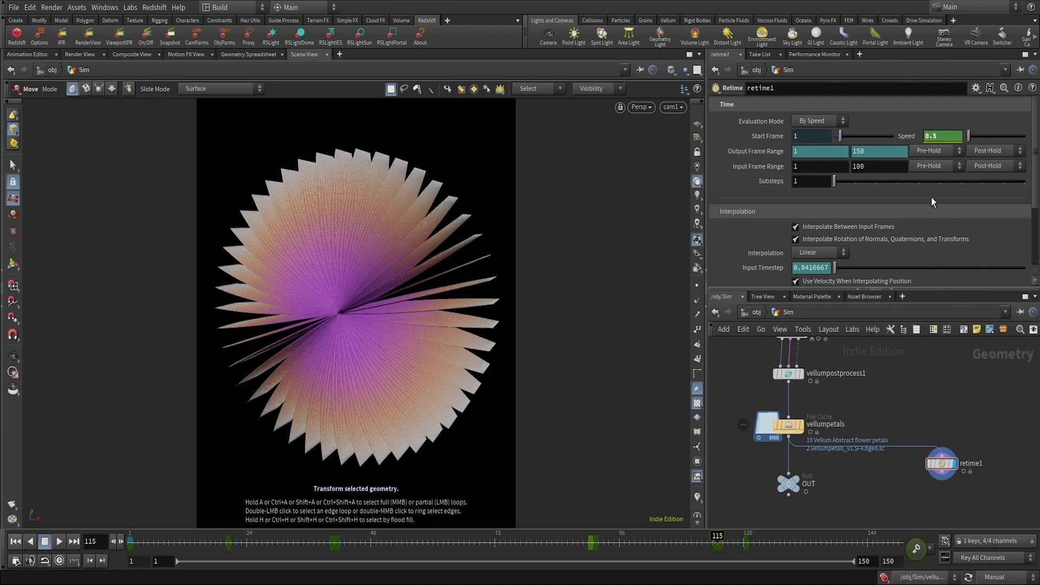
Return to frame 1 with the update mode set to Auto Update, and go up to the object level.
{"action": "left_click_drag", "start_coordinate": [719, 543], "coordinate": [82, 545]}
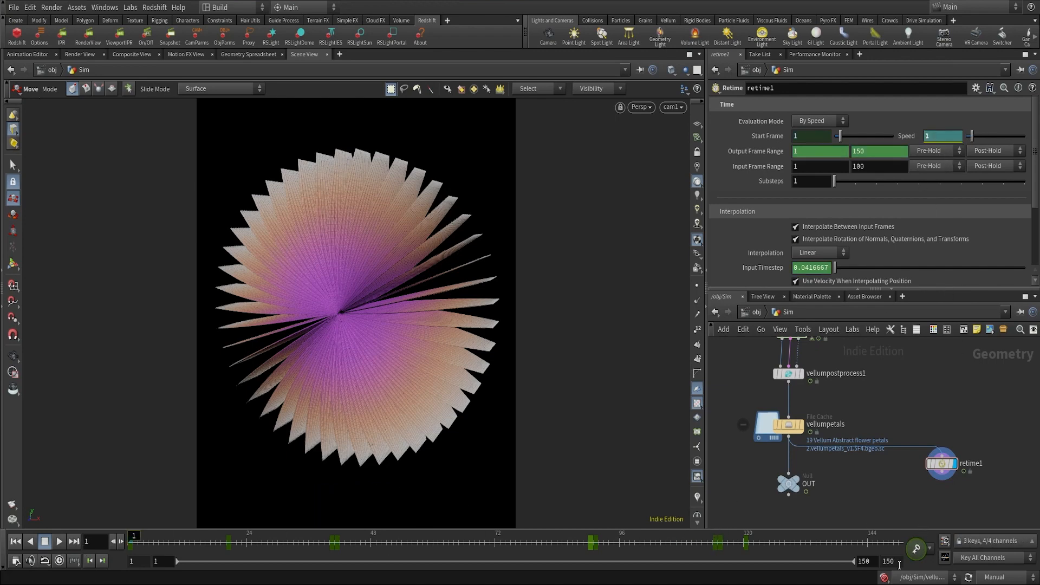
{"action": "left_click", "coordinate": [996, 577]}
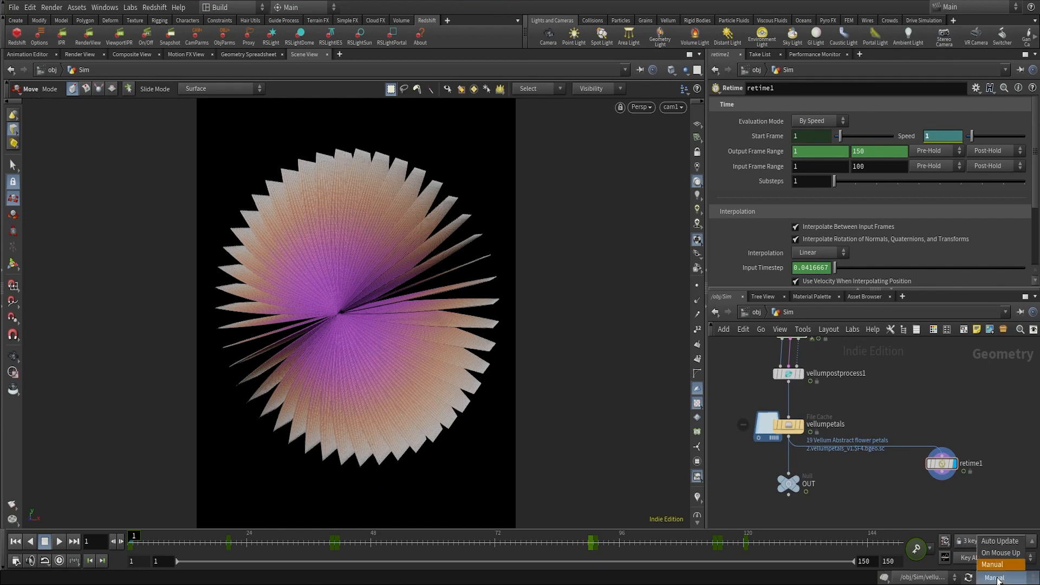
{"action": "left_click", "coordinate": [999, 541]}
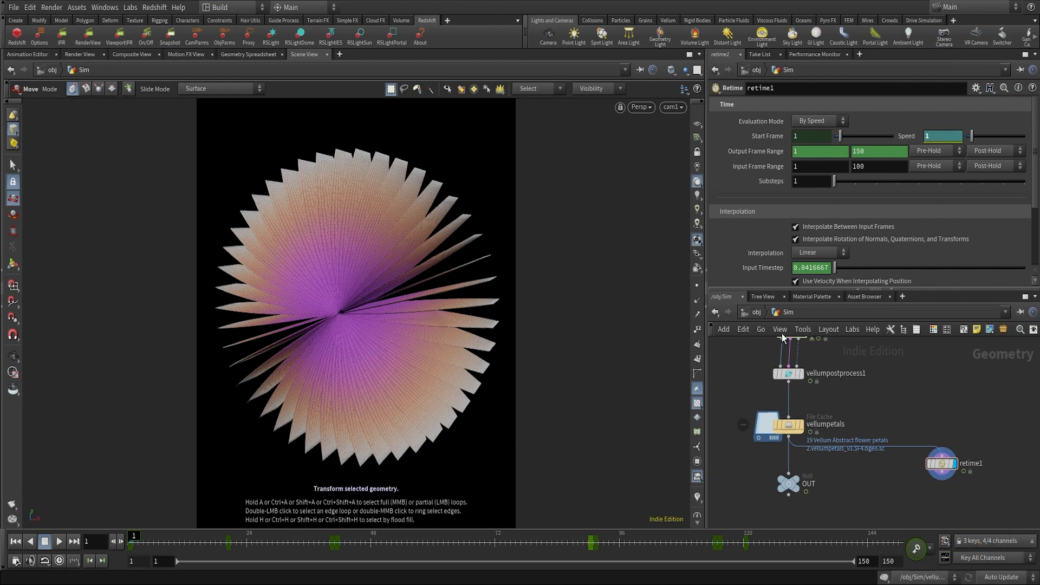
{"action": "key", "text": "u"}
{"action": "left_click", "coordinate": [13, 520]}
{"action": "left_click", "coordinate": [166, 568]}
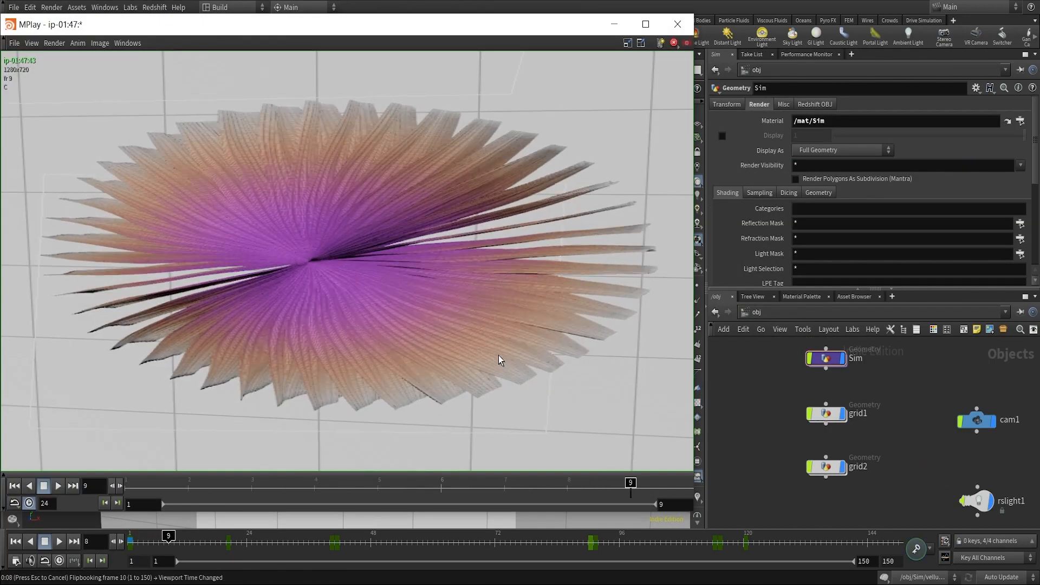
{"action": "left_click", "coordinate": [668, 35]}
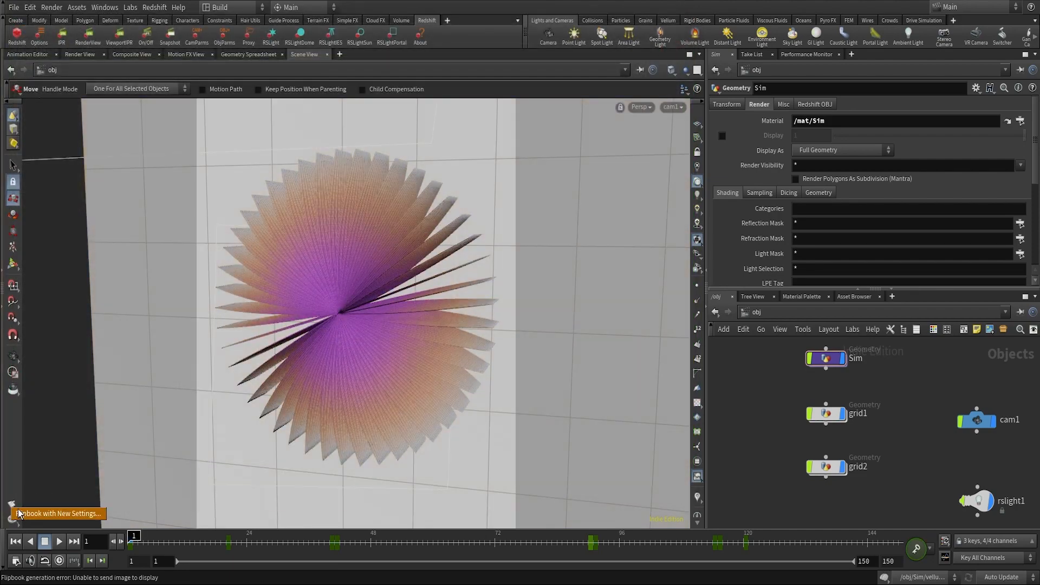
Render a flipbook of the camera view with the fixed resolution turned off and the zoom at 50%.
{"action": "left_click", "coordinate": [13, 520]}
{"action": "mouse_move", "coordinate": [986, 424]}
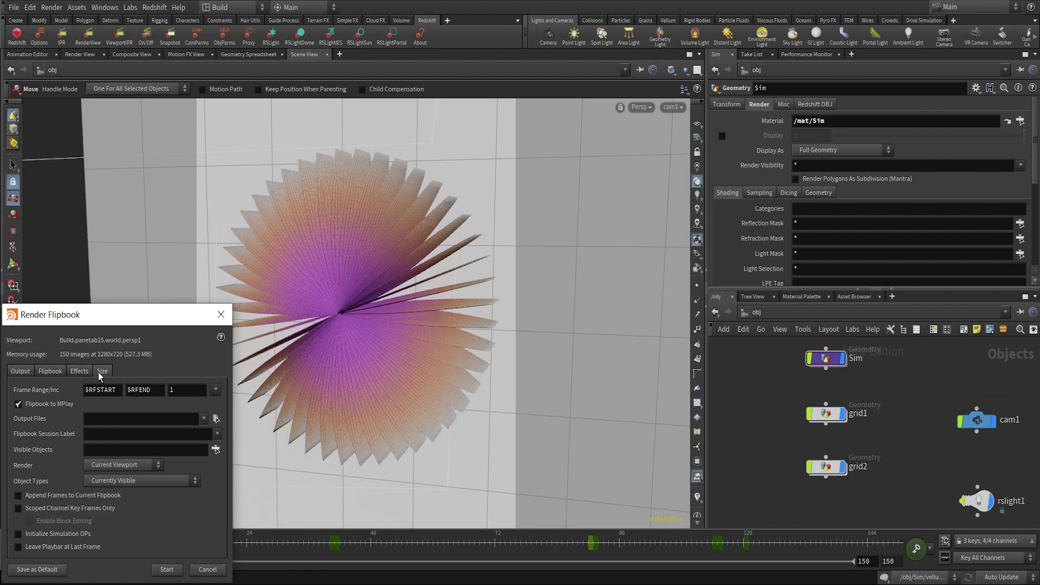
{"action": "left_click", "coordinate": [102, 371]}
{"action": "left_click", "coordinate": [18, 406]}
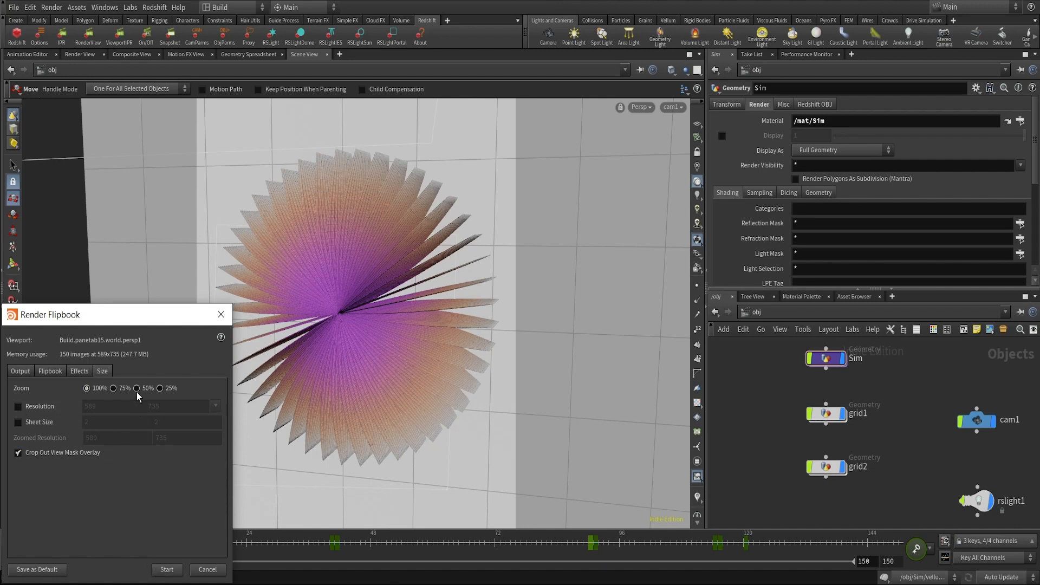
{"action": "left_click", "coordinate": [166, 570]}
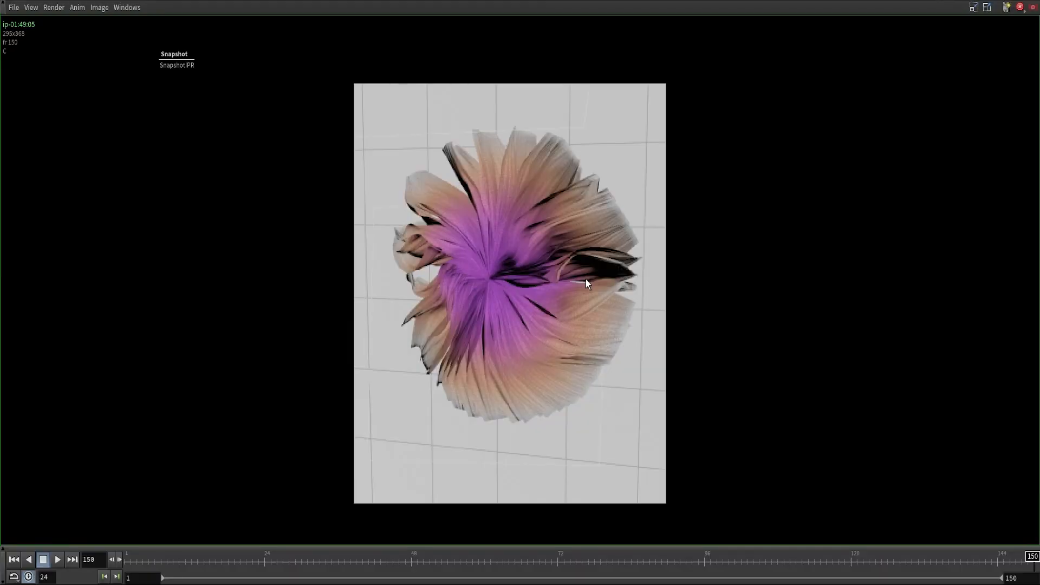
Play the flipbook from frame 1 and check the retimed petal motion around the later frames.
{"action": "left_click_drag", "start_coordinate": [130, 567], "coordinate": [208, 544]}
{"action": "left_click", "coordinate": [57, 559]}
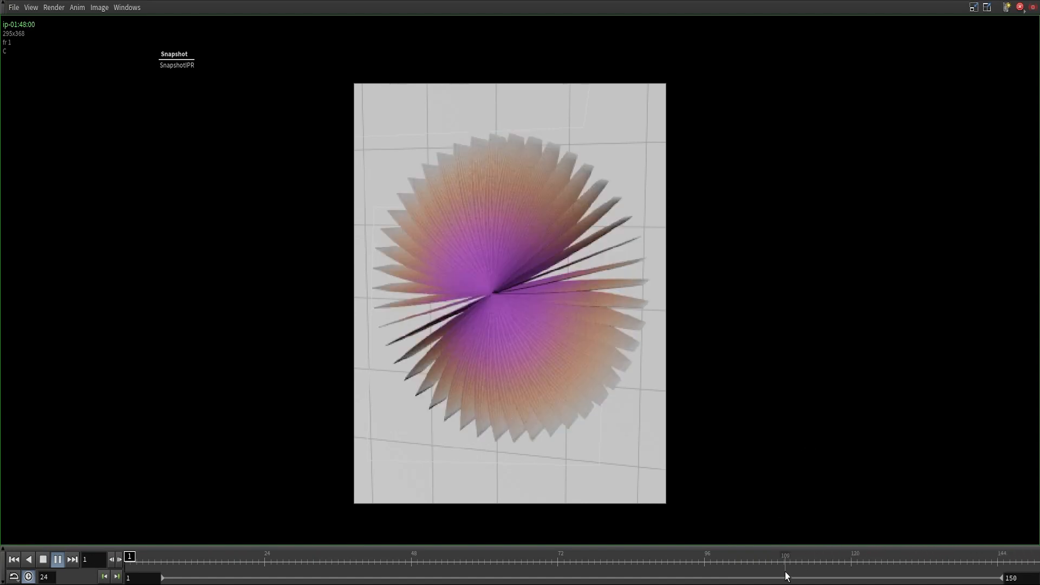
{"action": "mouse_move", "coordinate": [785, 563]}
{"action": "left_mouse_down"}
{"action": "mouse_move", "coordinate": [733, 563]}
{"action": "mouse_move", "coordinate": [832, 554]}
{"action": "mouse_move", "coordinate": [722, 555]}
{"action": "mouse_move", "coordinate": [783, 555]}
{"action": "left_mouse_up"}
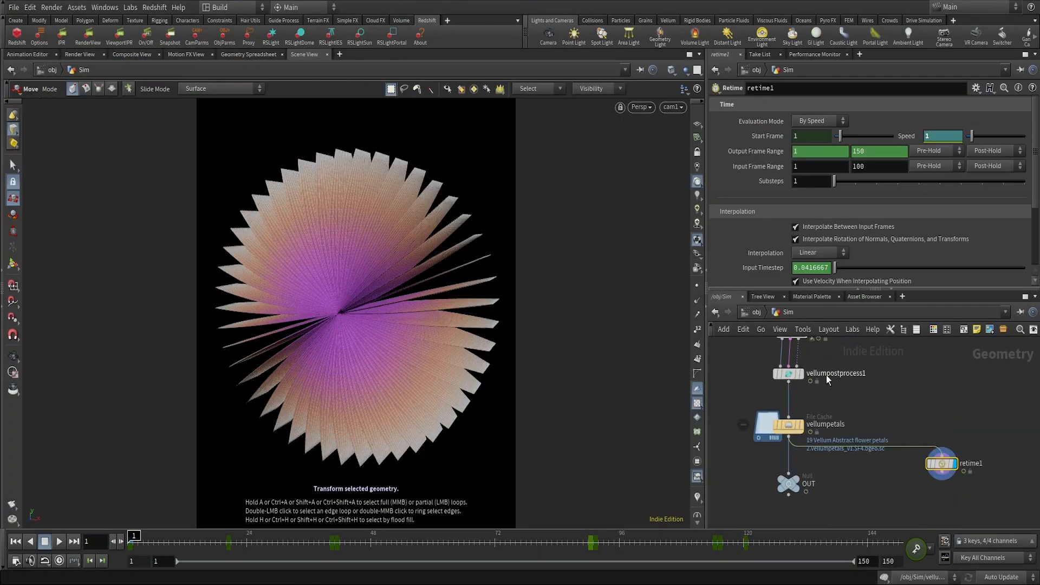
Set the end of the Retime node's Input Frame Range to 150 and return to the object level.
{"action": "scroll", "coordinate": [935, 467], "scroll_direction": "up", "scroll_amount": 3}
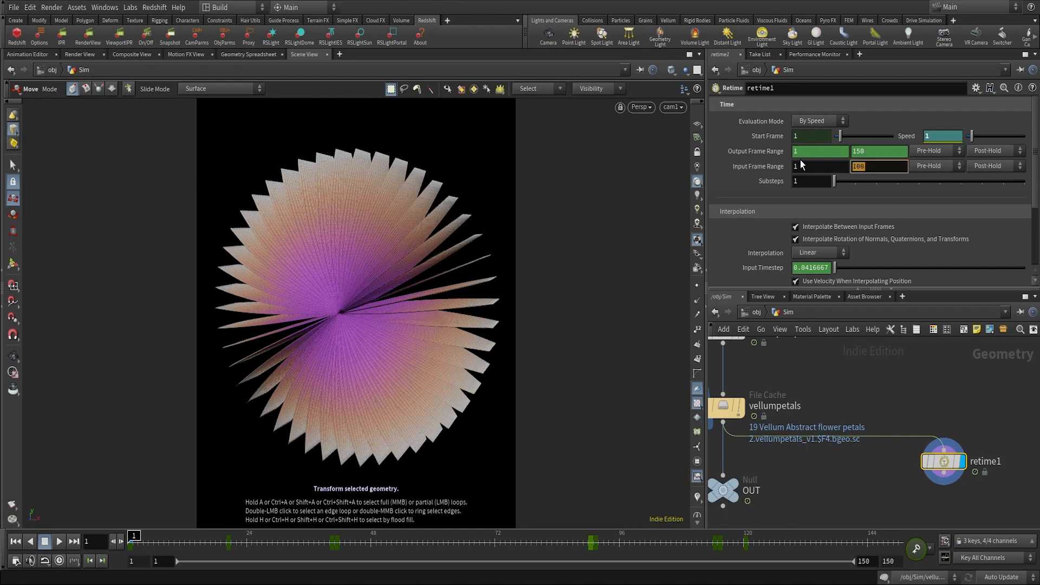
{"action": "left_click", "coordinate": [877, 492]}
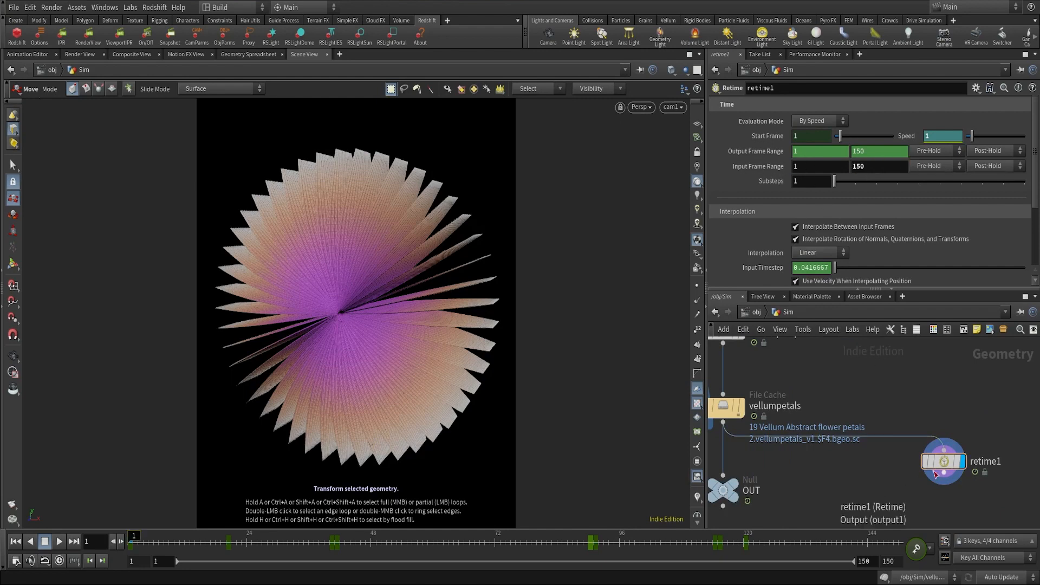
{"action": "left_click", "coordinate": [764, 311]}
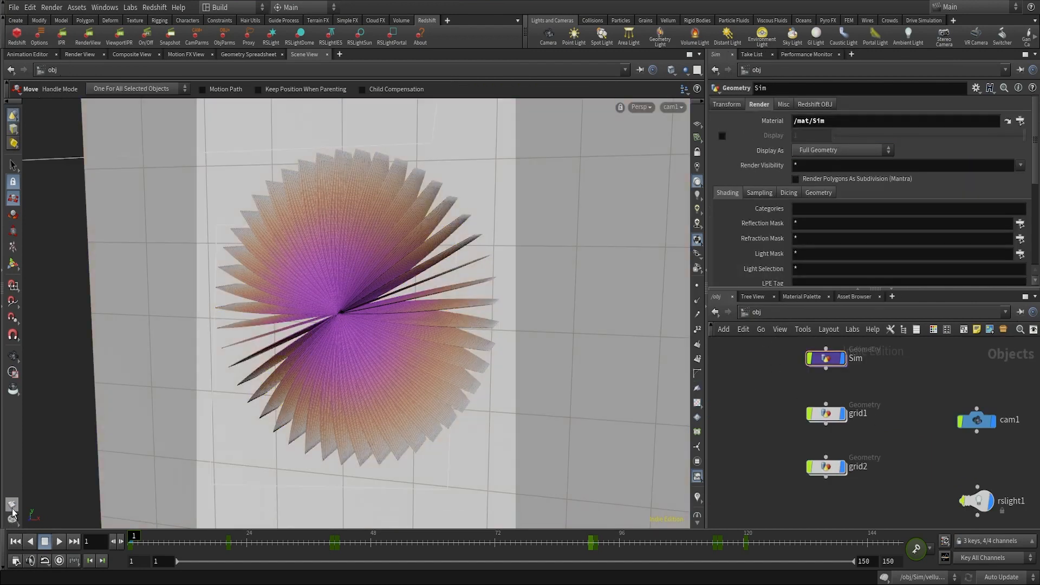
Render the flipbook again at 50% zoom and play it from the first frame.
{"action": "left_click", "coordinate": [12, 515]}
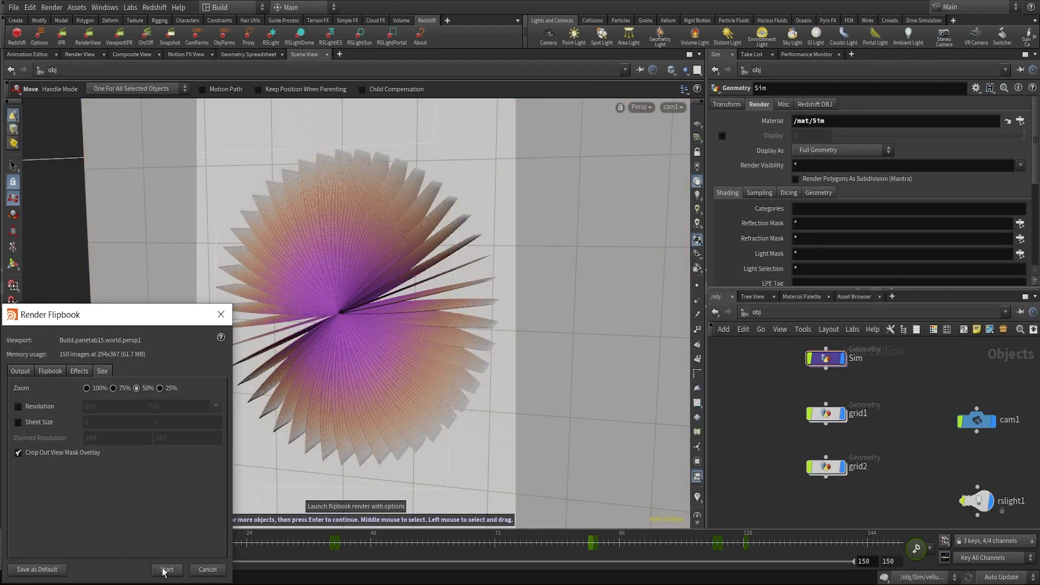
{"action": "left_click", "coordinate": [165, 569]}
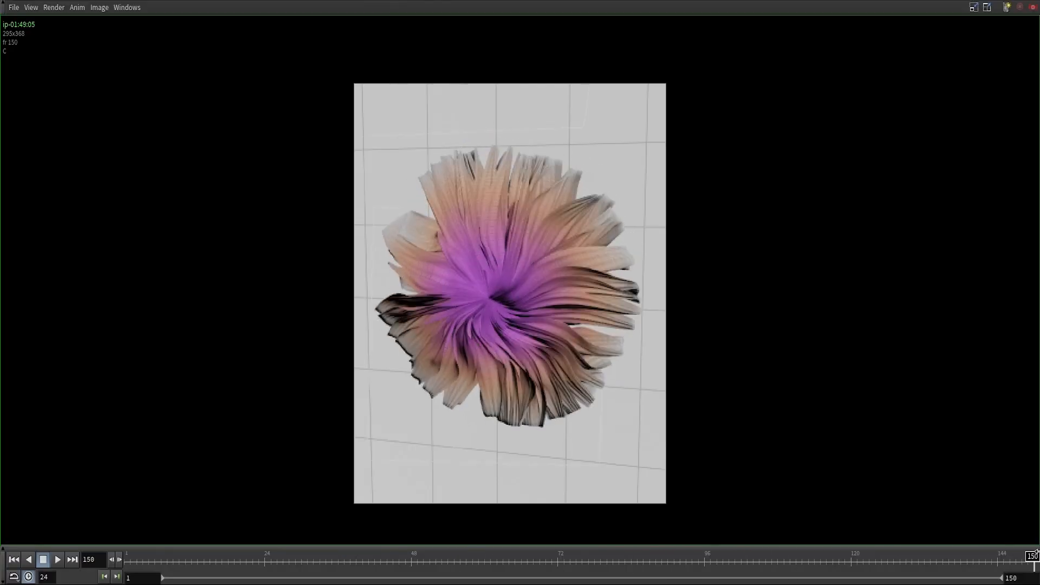
{"action": "left_click_drag", "start_coordinate": [1034, 553], "coordinate": [130, 556]}
{"action": "left_click", "coordinate": [57, 560]}
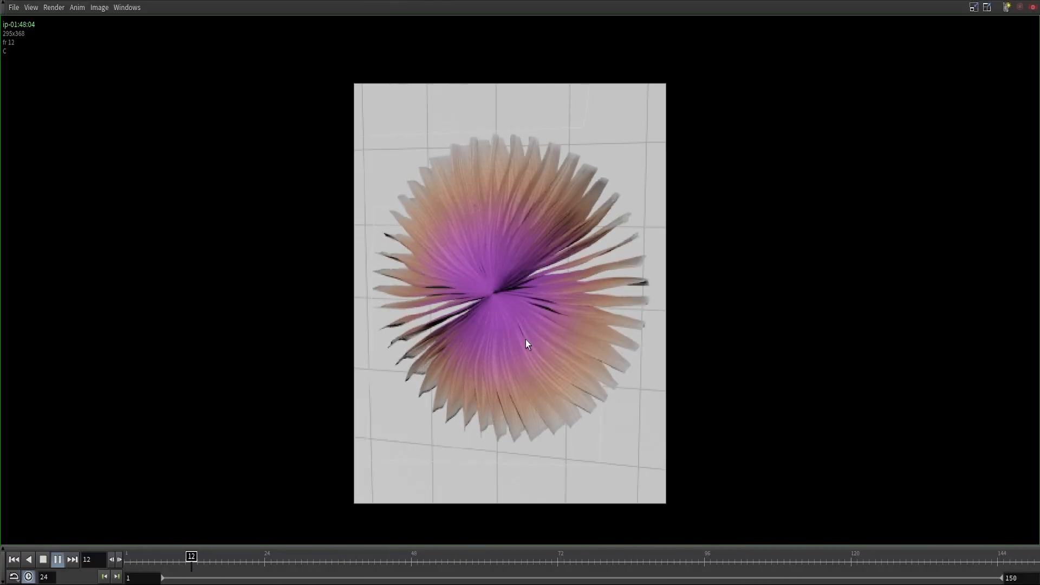